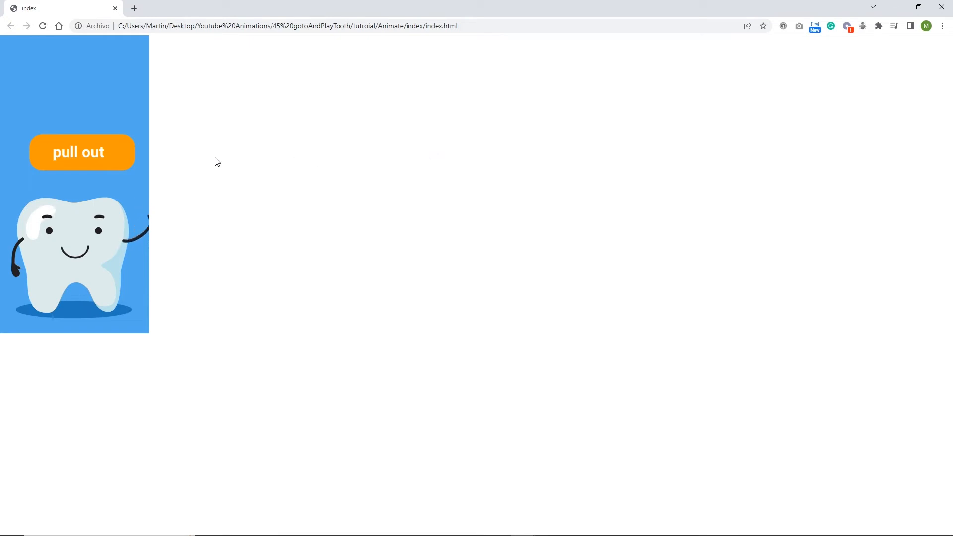
- Play the pull-out animation of the finished tooth banner, and check the download options for Freepik's teeth care set
{"action": "left_click", "coordinate": [109, 165]}
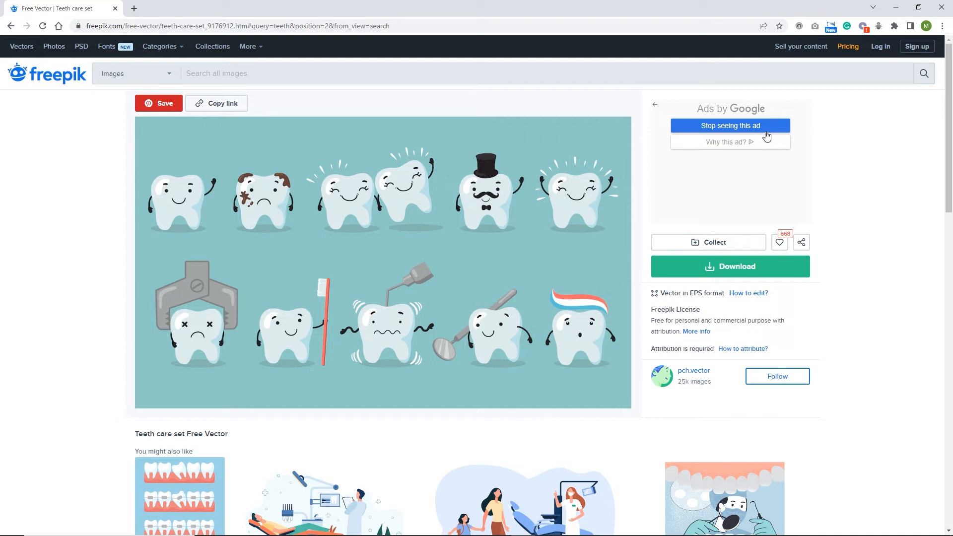
{"action": "left_click", "coordinate": [720, 273]}
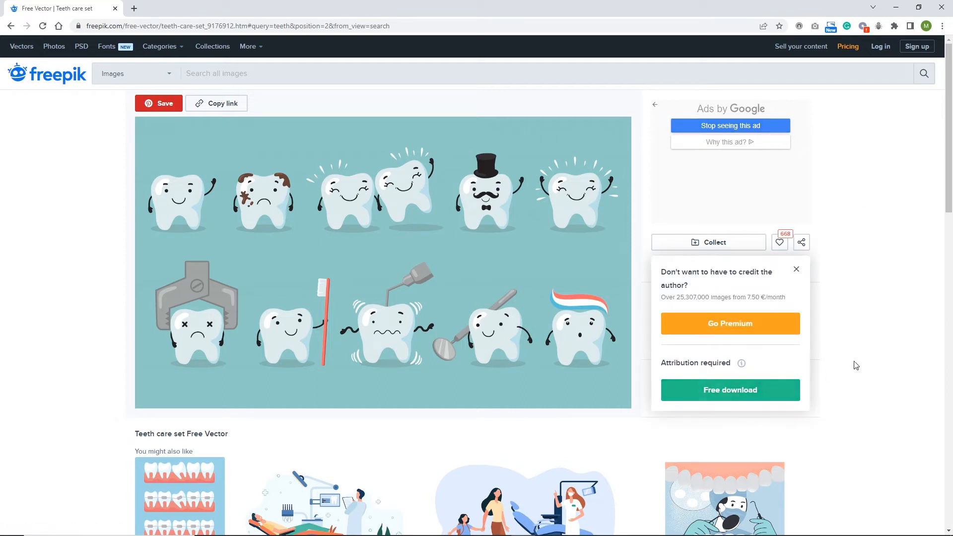
{"action": "left_click", "coordinate": [797, 271]}
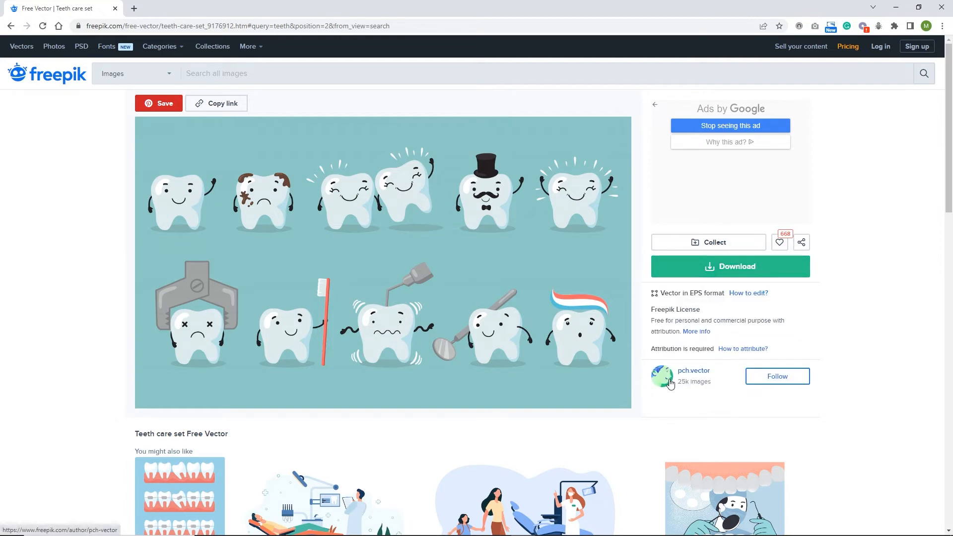
- Switch to File Explorer and open the freepik folder inside Youtube Animations\45 gotoAndPlayTooth\tutroial
{"action": "left_click", "coordinate": [356, 528]}
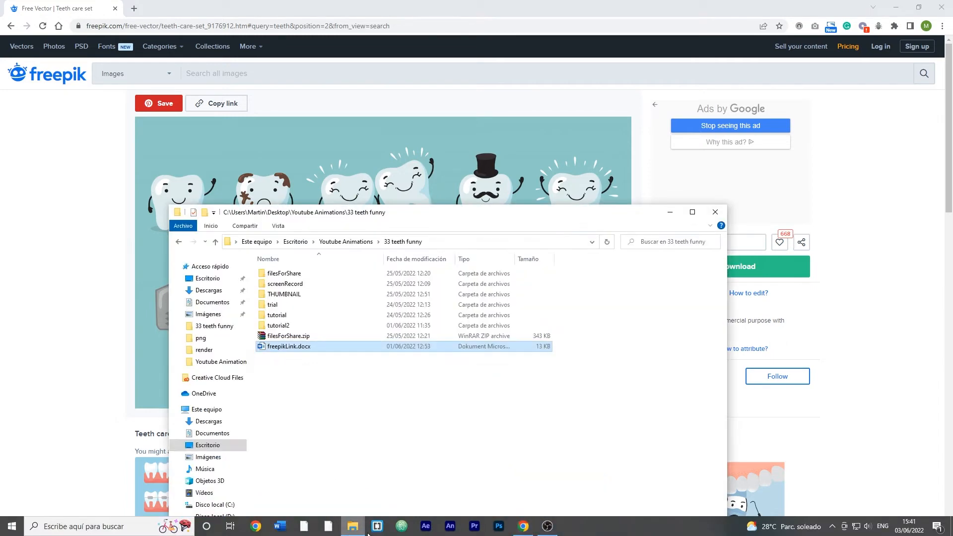
{"action": "left_click", "coordinate": [339, 242]}
{"action": "scroll", "coordinate": [345, 392], "scroll_direction": "down", "scroll_amount": 1}
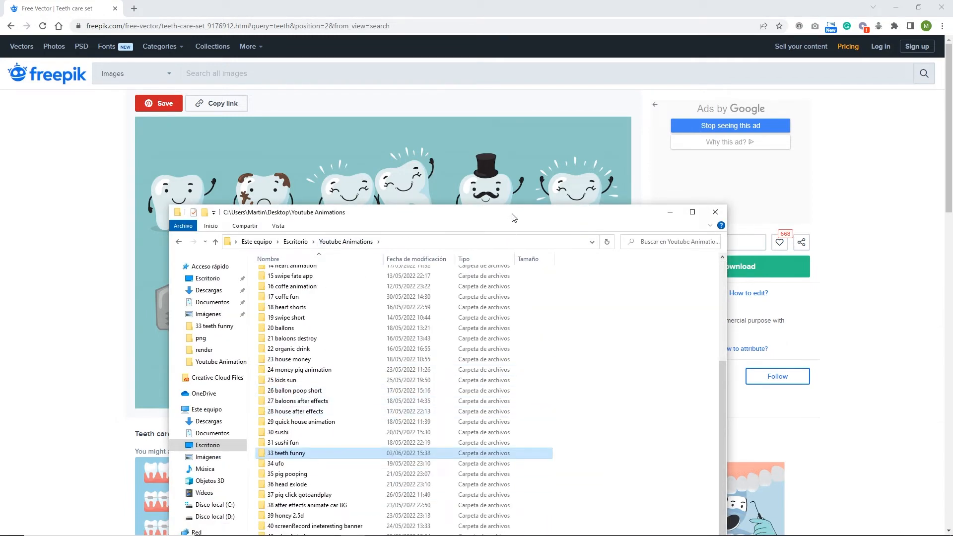
{"action": "left_click_drag", "start_coordinate": [514, 218], "coordinate": [493, 144]}
{"action": "double_click", "coordinate": [291, 507]}
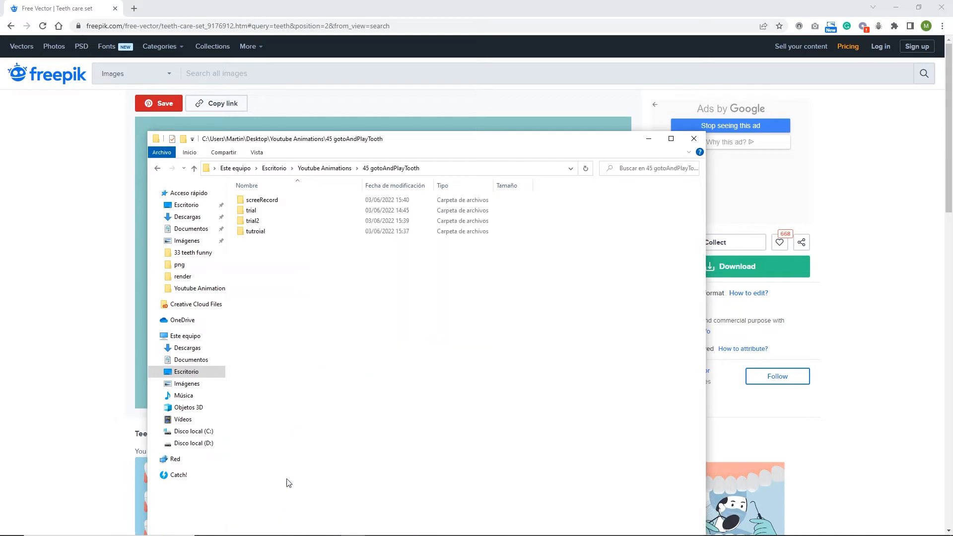
{"action": "double_click", "coordinate": [260, 231]}
{"action": "double_click", "coordinate": [260, 203]}
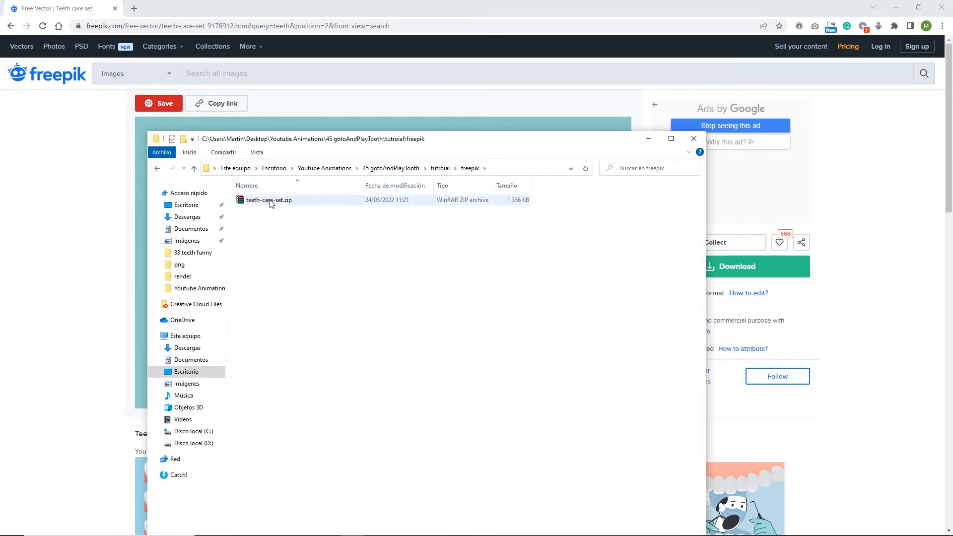
- Extract teeth-care-set.zip into the current folder and open 6676.eps in Illustrator
{"action": "right_click", "coordinate": [271, 201]}
{"action": "left_click", "coordinate": [564, 322]}
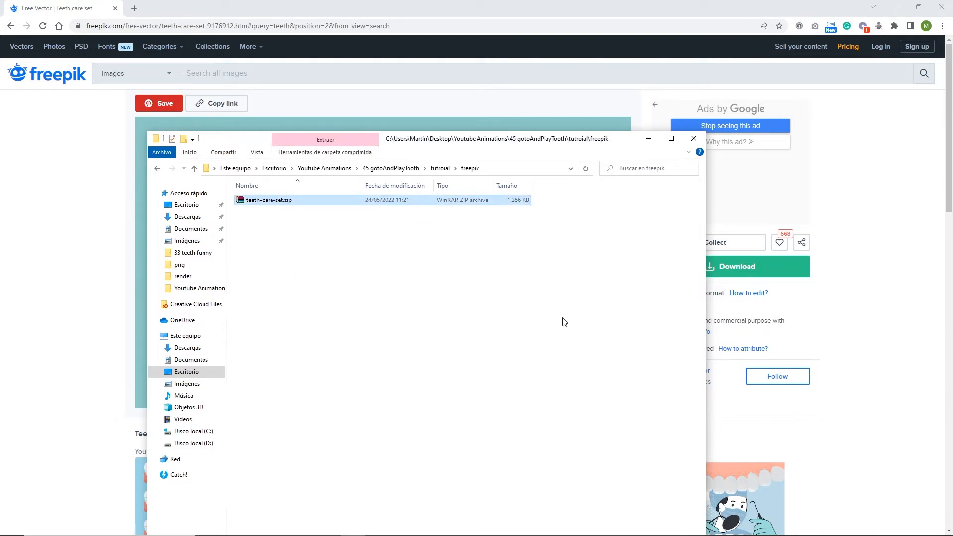
{"action": "left_click", "coordinate": [333, 304]}
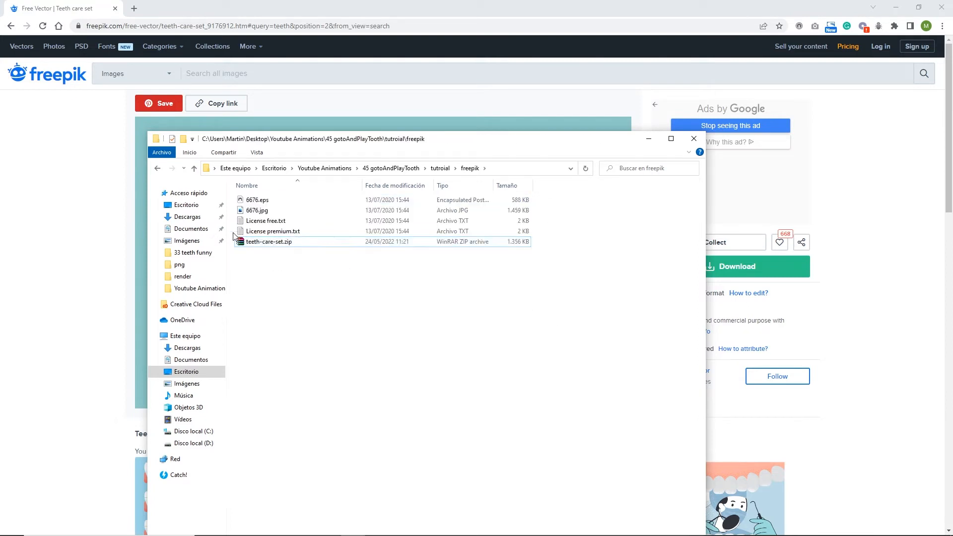
{"action": "left_click", "coordinate": [265, 203]}
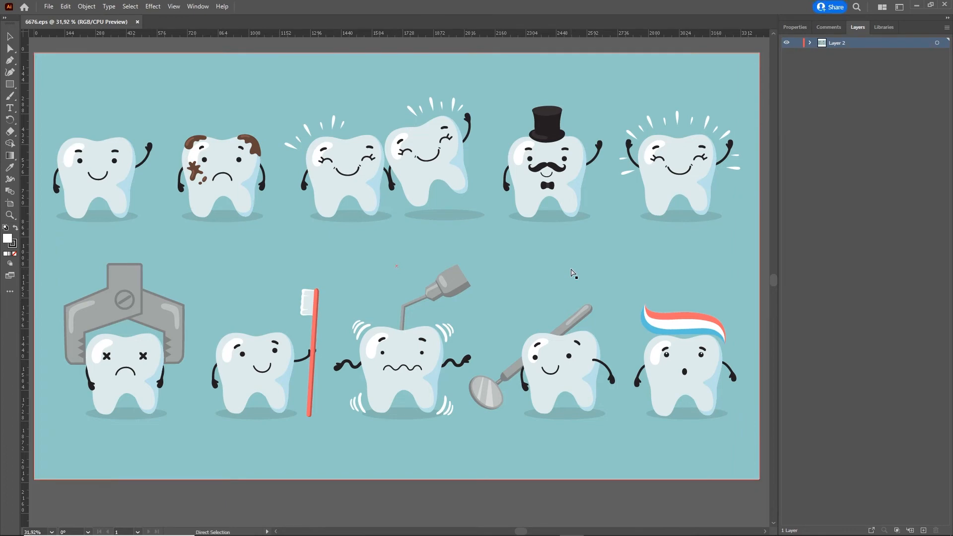
- Create a new portrait document of 300 x 600 px in RGB Color at 72 ppi
{"action": "key", "text": "ctrl+n"}
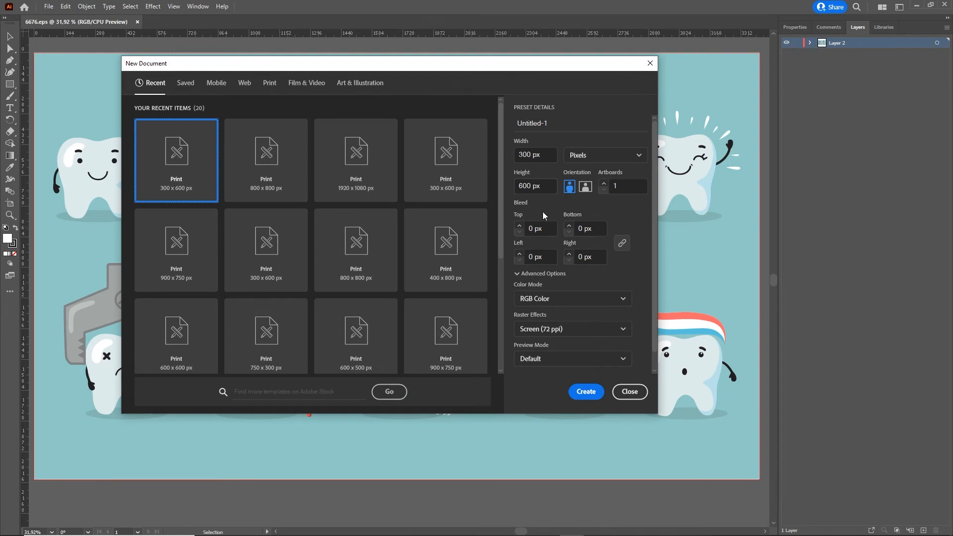
{"action": "left_click", "coordinate": [588, 392]}
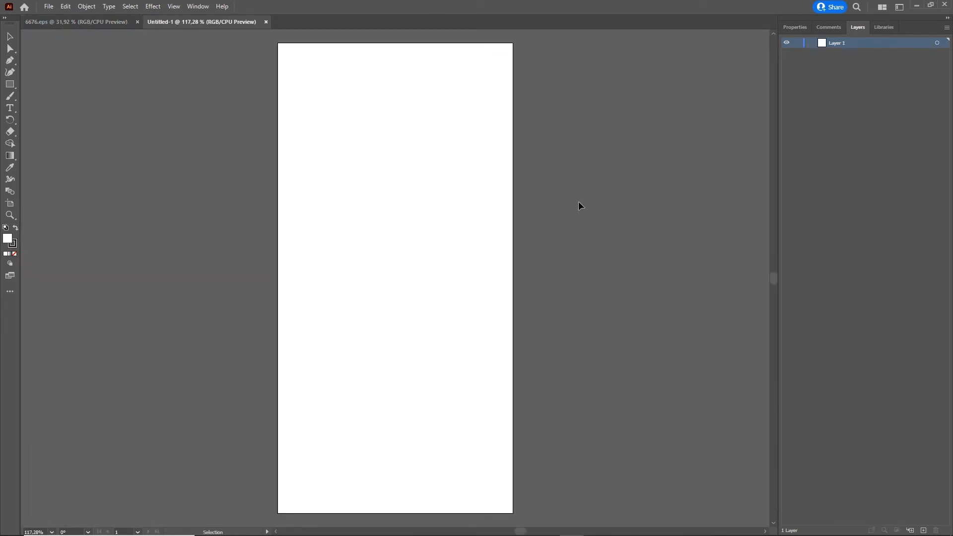
- Copy the first smiling, waving tooth from 6676.eps into the new document and scale it down onto the artboard's lower half
{"action": "left_click", "coordinate": [64, 22]}
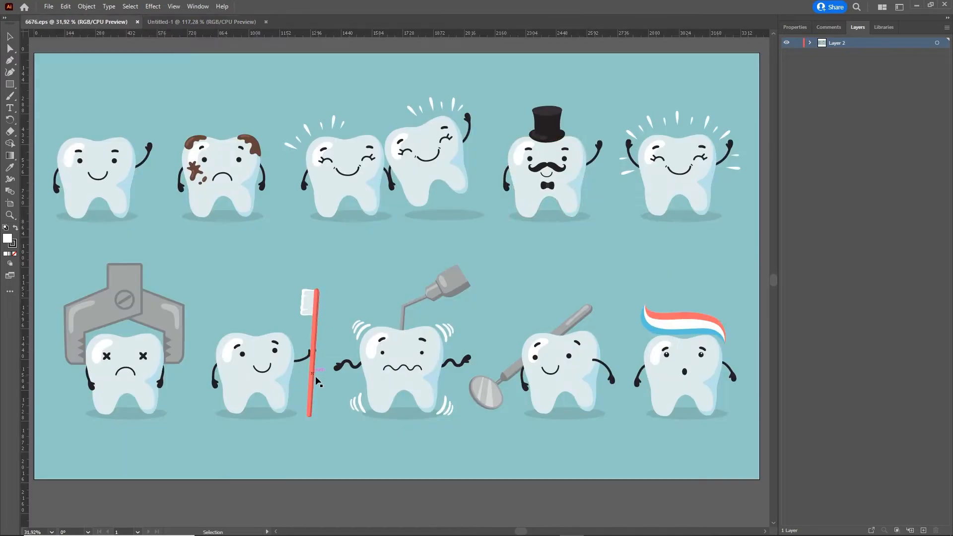
{"action": "left_click", "coordinate": [105, 199]}
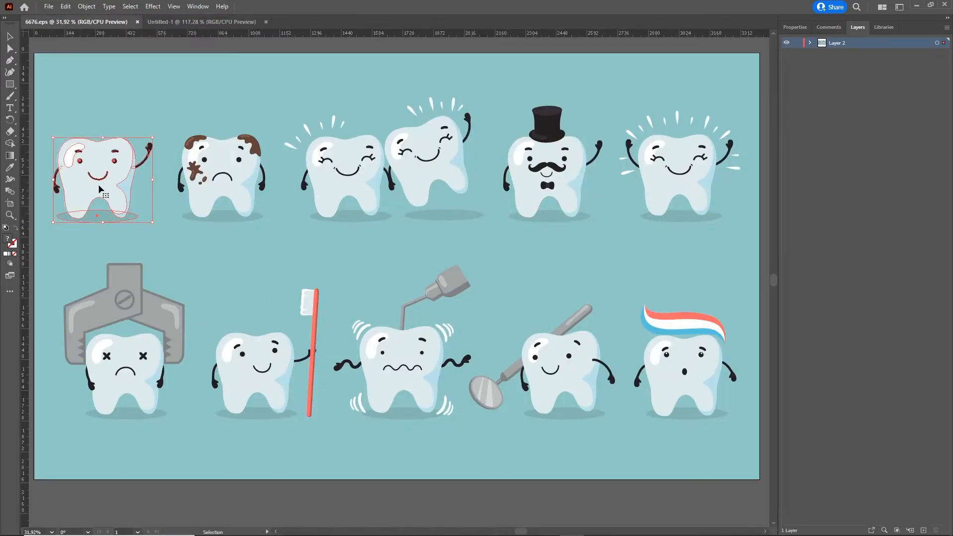
{"action": "left_click_drag", "start_coordinate": [125, 213], "coordinate": [407, 372]}
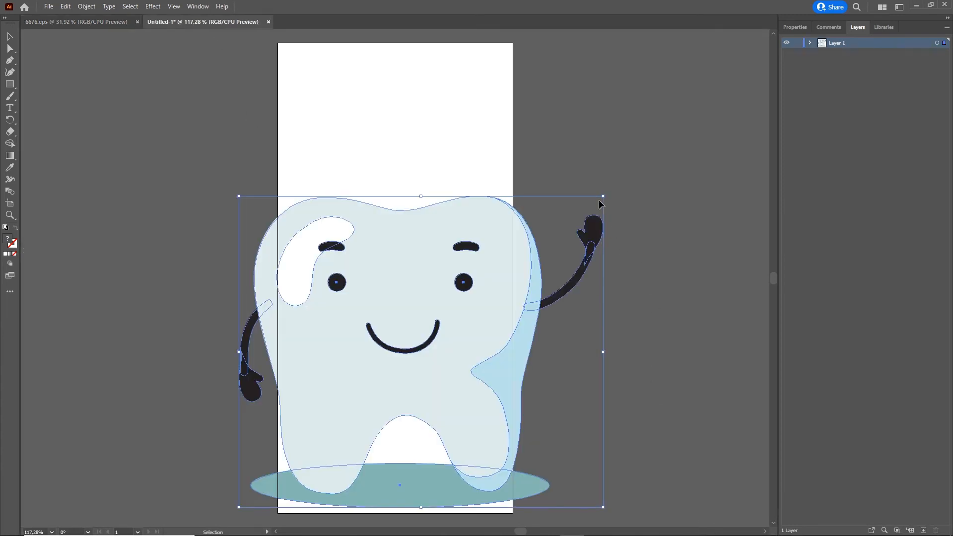
{"action": "left_click_drag", "start_coordinate": [605, 198], "coordinate": [532, 256]}
{"action": "left_click_drag", "start_coordinate": [438, 342], "coordinate": [423, 383]}
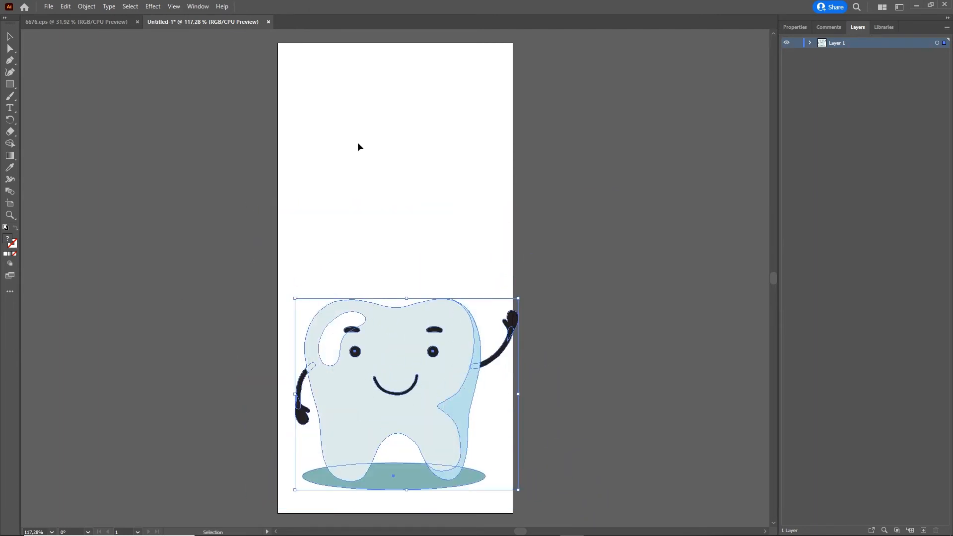
- Copy the sad tooth gripped by pliers from 6676.eps into the 300 x 600 px document
{"action": "left_click", "coordinate": [97, 25]}
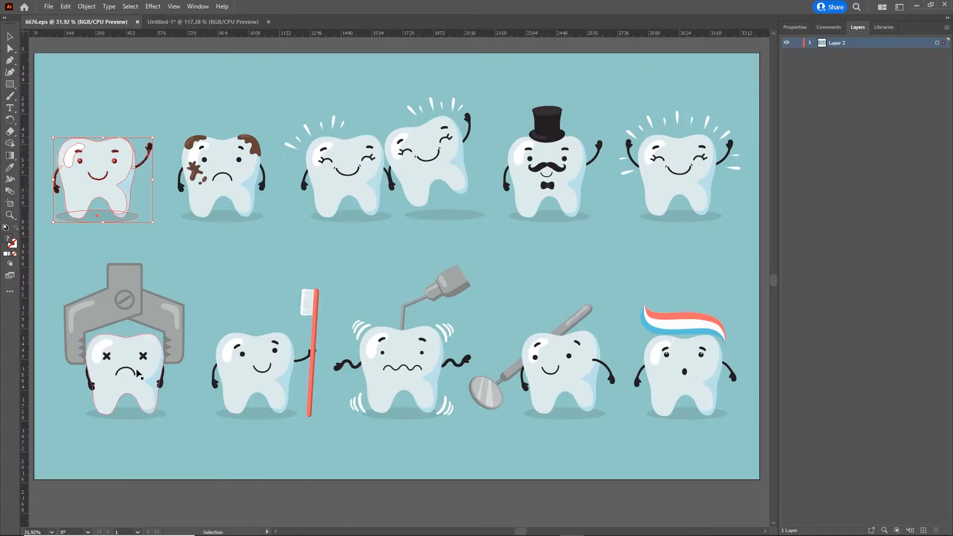
{"action": "left_click", "coordinate": [159, 348]}
{"action": "left_click_drag", "start_coordinate": [140, 355], "coordinate": [194, 328]}
{"action": "scroll", "coordinate": [208, 318], "scroll_direction": "right", "scroll_amount": 2}
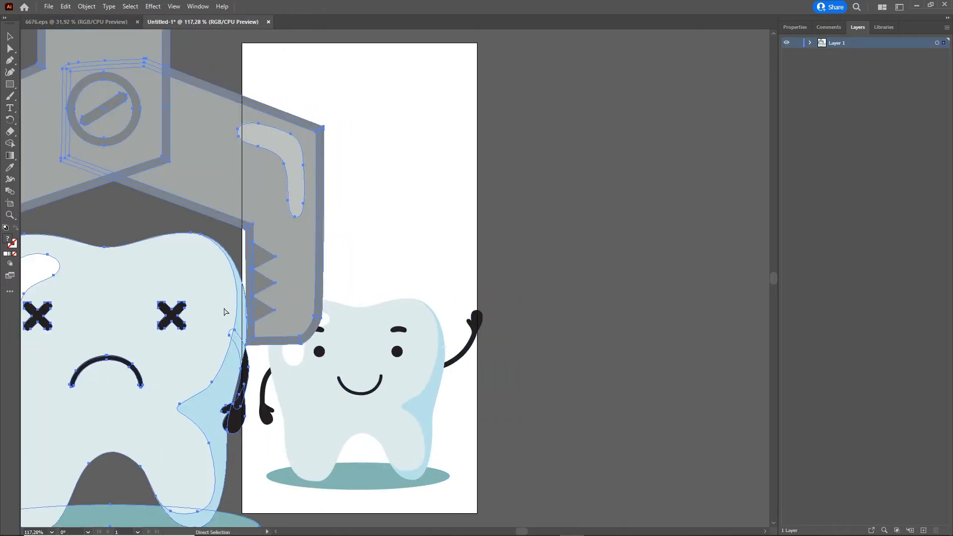
{"action": "scroll", "coordinate": [220, 306], "scroll_direction": "down", "scroll_amount": 2}
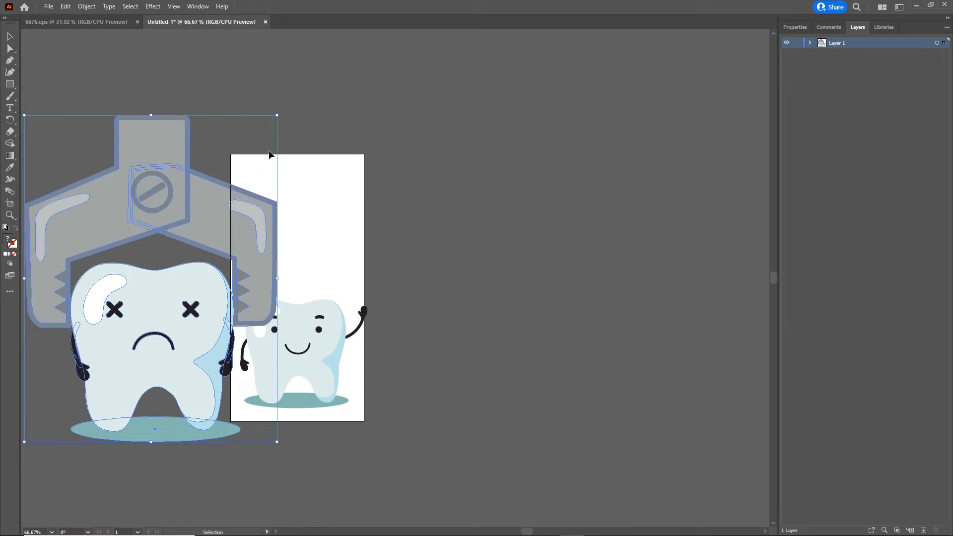
- Scale down the pliers-and-tooth artwork and place it just outside the artboard, beside the smiling tooth
{"action": "left_click_drag", "start_coordinate": [277, 115], "coordinate": [231, 175]}
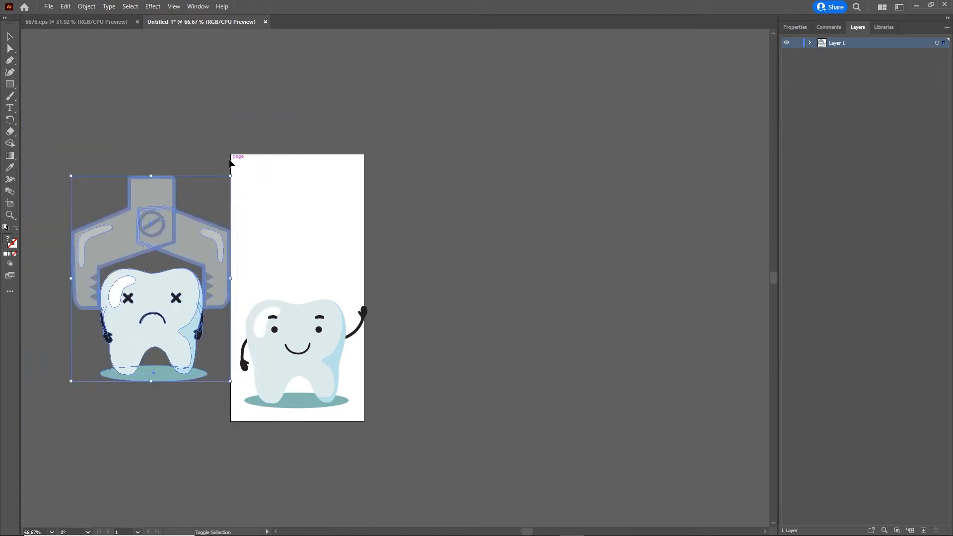
{"action": "left_click_drag", "start_coordinate": [175, 225], "coordinate": [177, 201]}
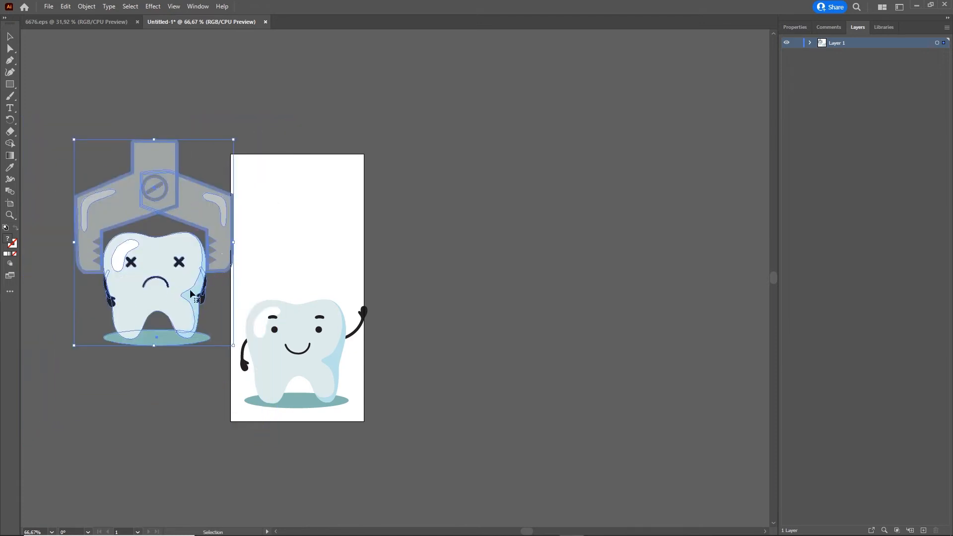
{"action": "scroll", "coordinate": [160, 253], "scroll_direction": "up", "scroll_amount": 1}
{"action": "left_click_drag", "start_coordinate": [243, 263], "coordinate": [271, 238]}
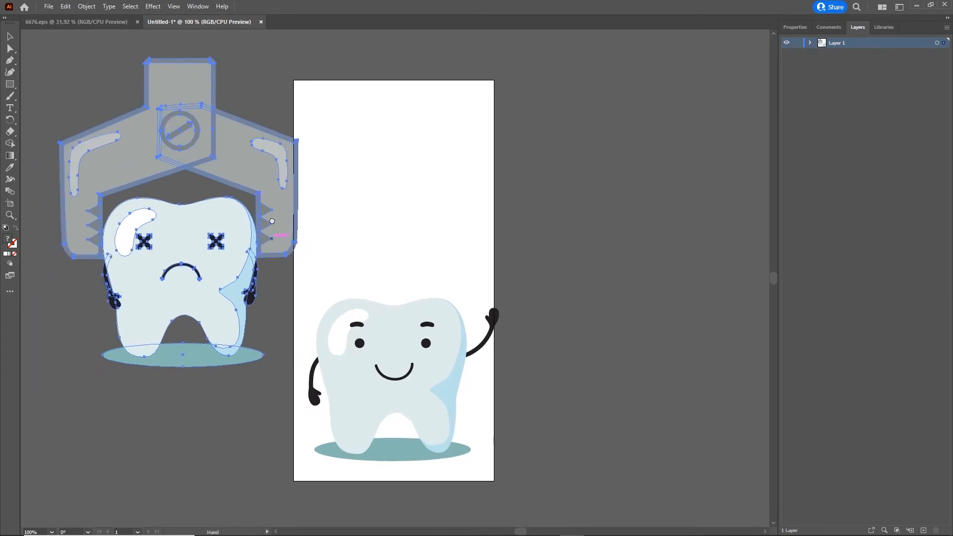
{"action": "left_click", "coordinate": [229, 441]}
- Ungroup the copied pliers-and-tooth artwork and check that its ground shadow can be selected separately
{"action": "left_click", "coordinate": [177, 153]}
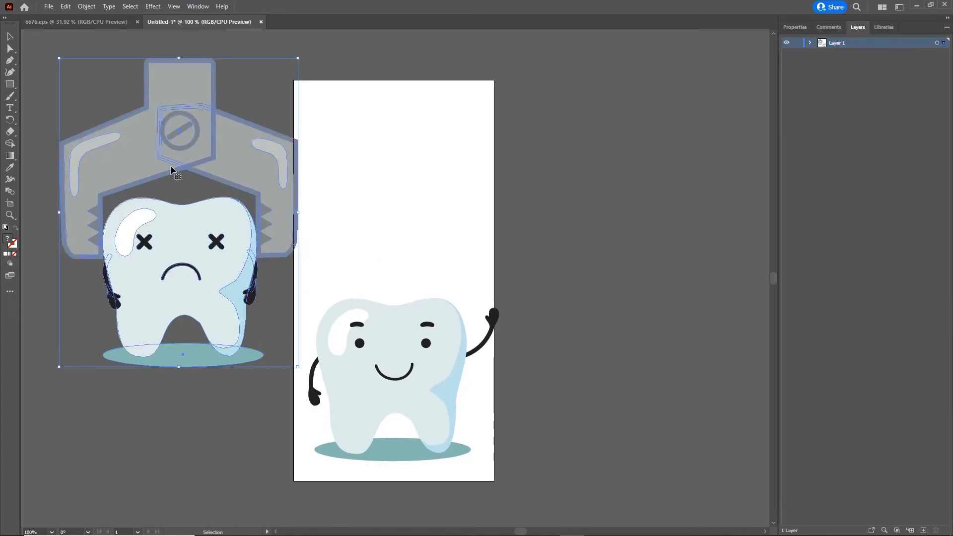
{"action": "right_click", "coordinate": [148, 149]}
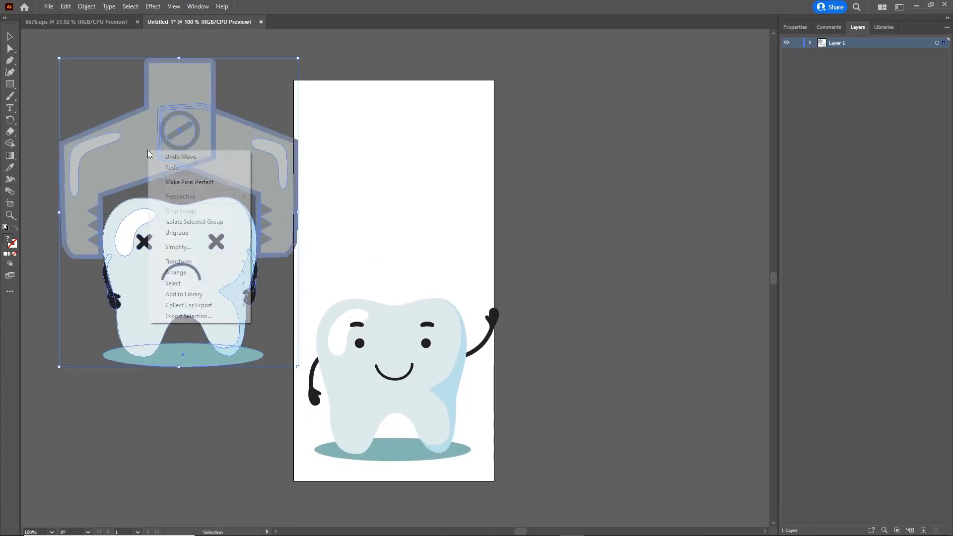
{"action": "left_click", "coordinate": [194, 234]}
{"action": "left_click", "coordinate": [208, 401]}
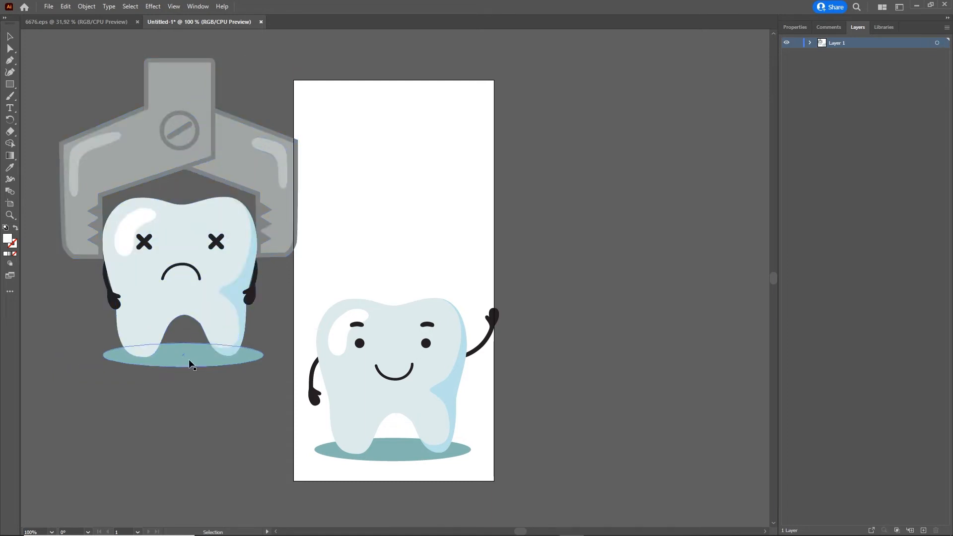
{"action": "left_click", "coordinate": [220, 362]}
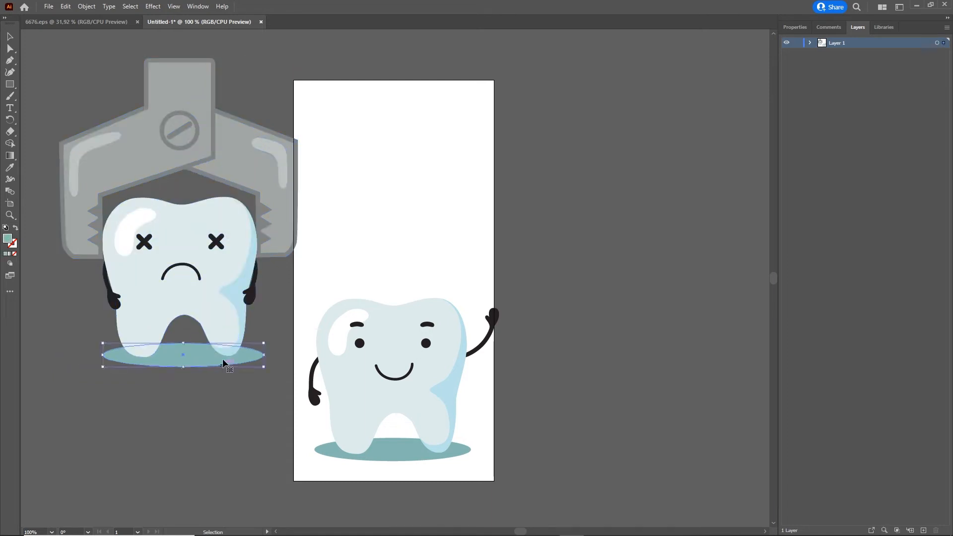
- Ungroup the nested group of pliers and sad tooth, and test that its individual shapes can be selected
{"action": "left_click", "coordinate": [172, 133]}
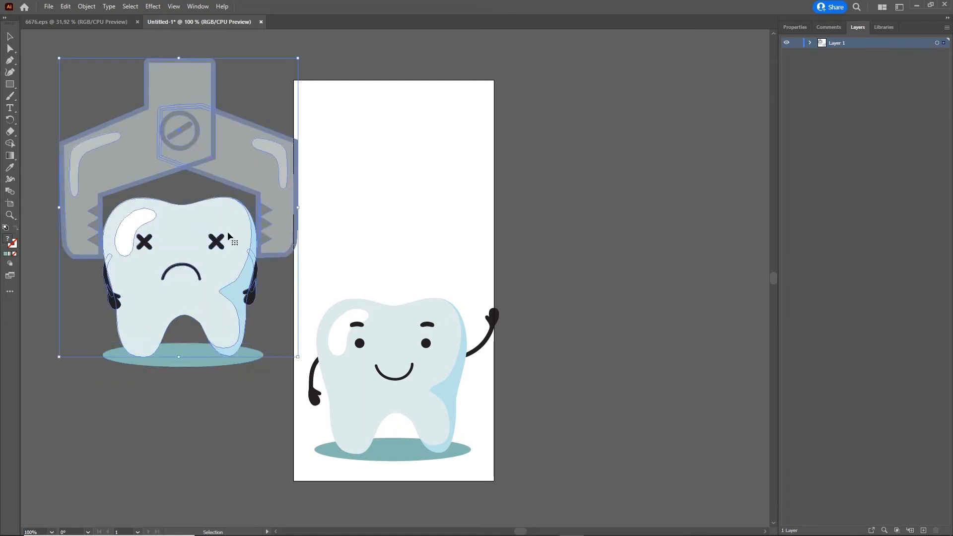
{"action": "right_click", "coordinate": [129, 150]}
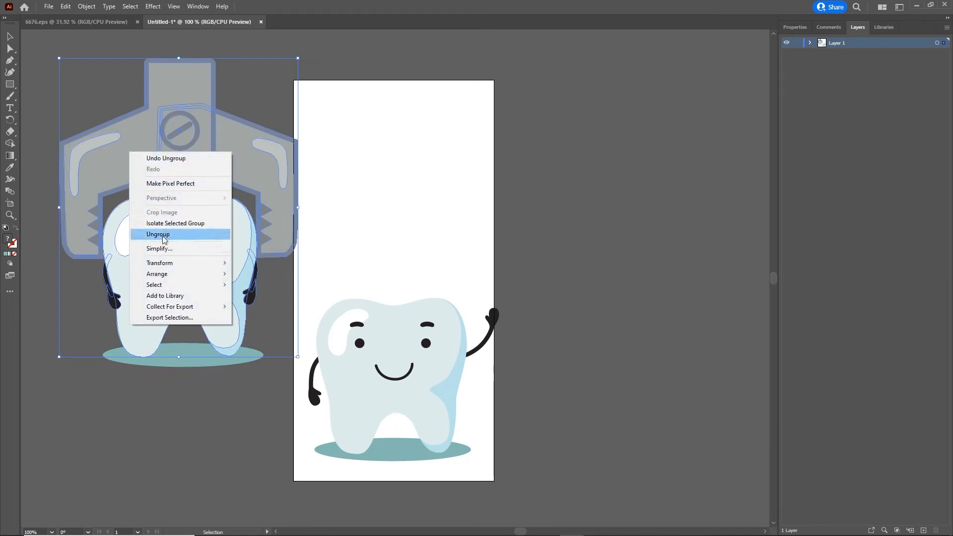
{"action": "left_click", "coordinate": [165, 240]}
{"action": "left_click", "coordinate": [180, 421]}
{"action": "left_click", "coordinate": [174, 247]}
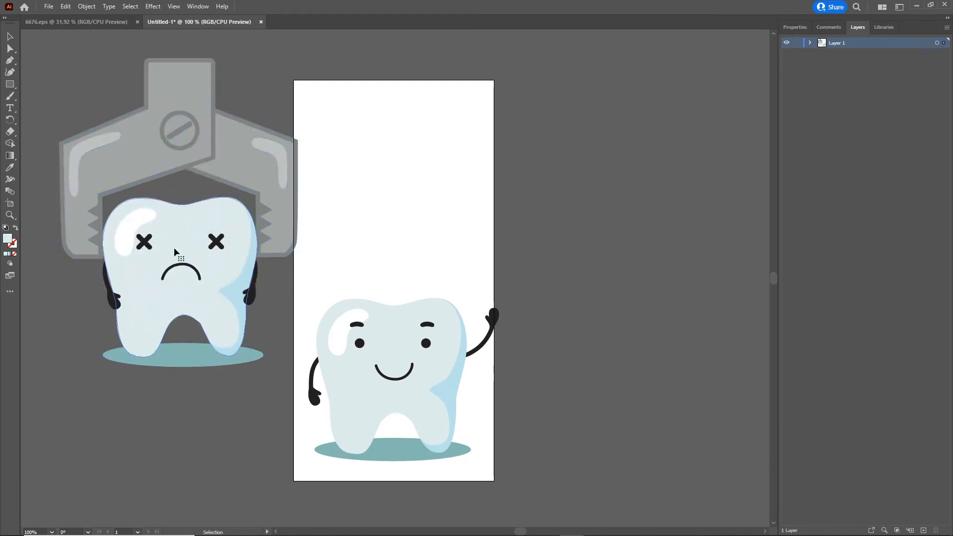
{"action": "left_click", "coordinate": [173, 112]}
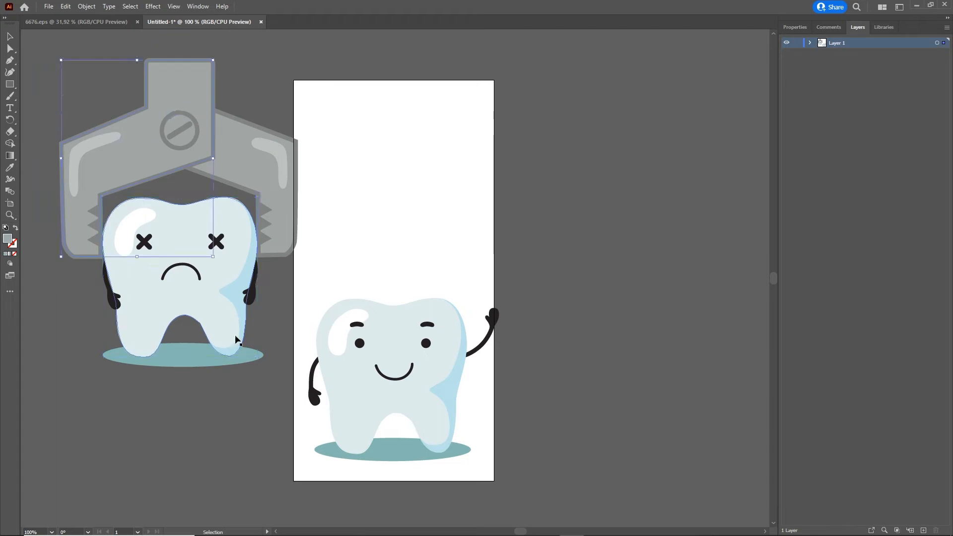
{"action": "left_click", "coordinate": [228, 160]}
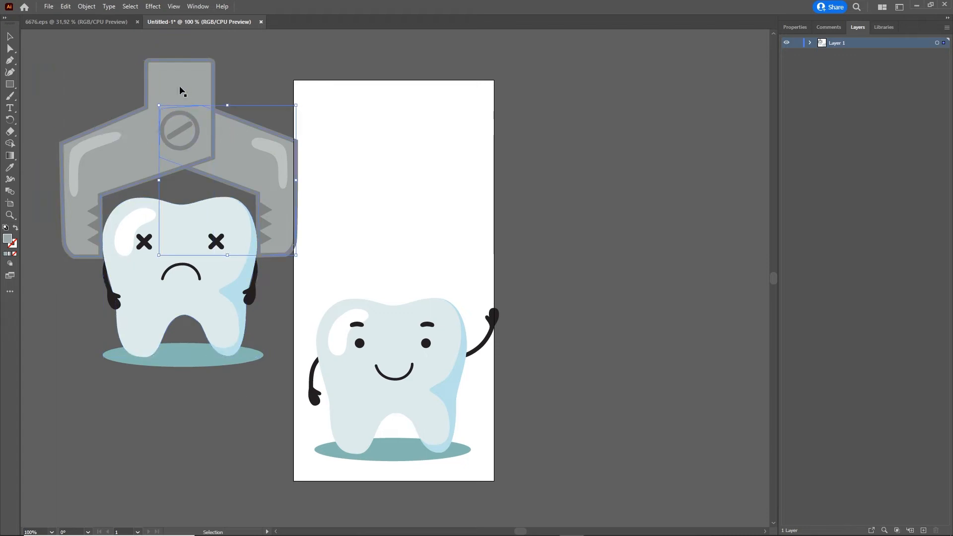
{"action": "left_click", "coordinate": [216, 401]}
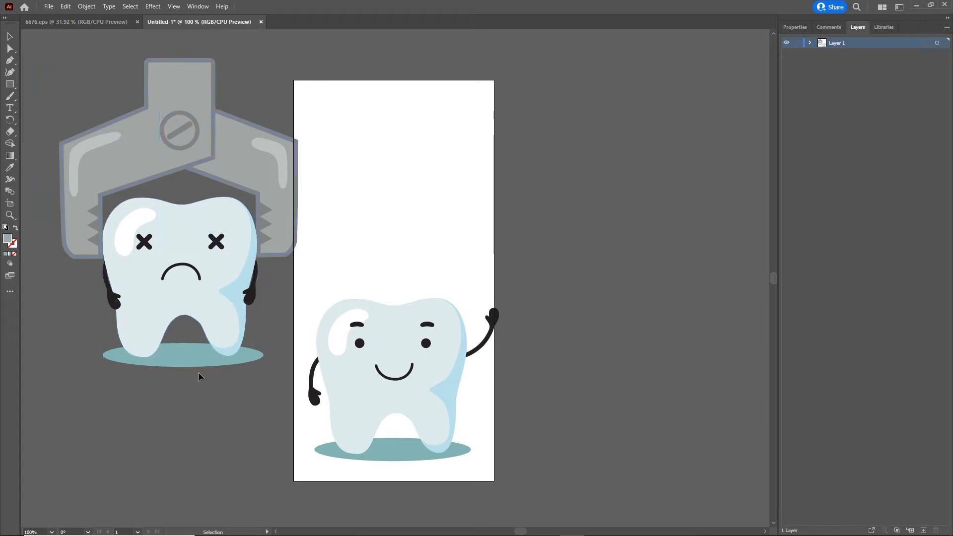
- Delete all shapes of the sad tooth, including its face, arms, shading and ground shadow, leaving only the pliers
{"action": "left_click_drag", "start_coordinate": [206, 366], "coordinate": [139, 211]}
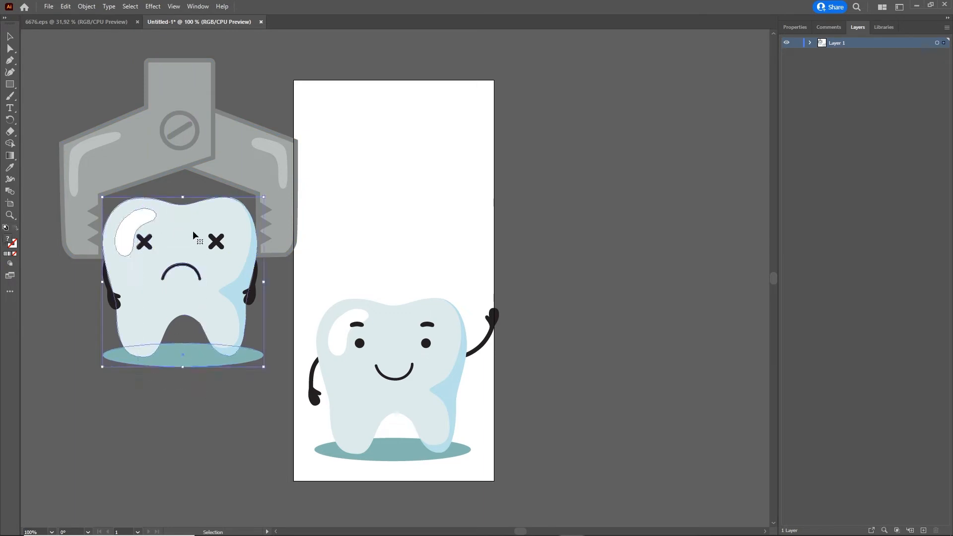
{"action": "key", "text": "Delete"}
{"action": "left_click", "coordinate": [117, 308]}
{"action": "key", "text": "Delete"}
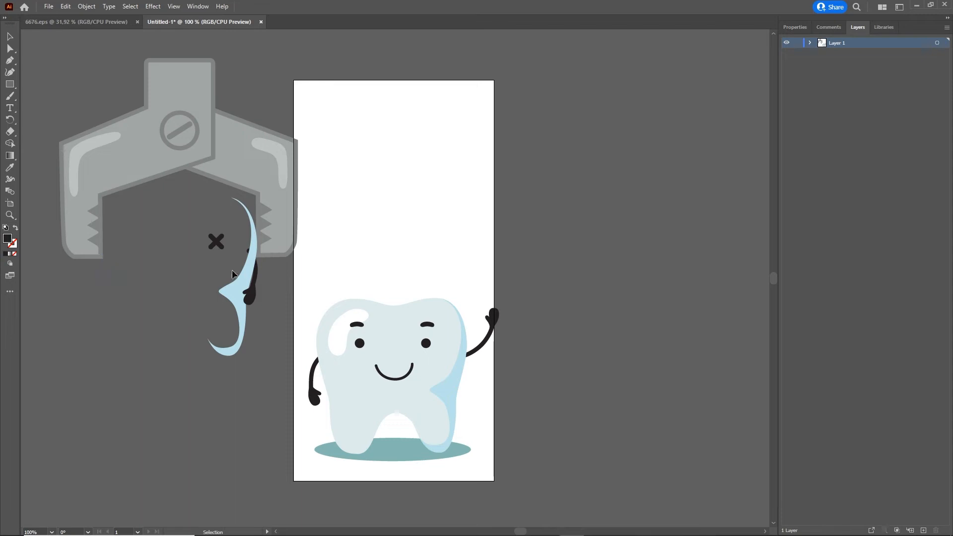
{"action": "left_click", "coordinate": [216, 242]}
{"action": "key", "text": "Delete"}
{"action": "left_click", "coordinate": [247, 296]}
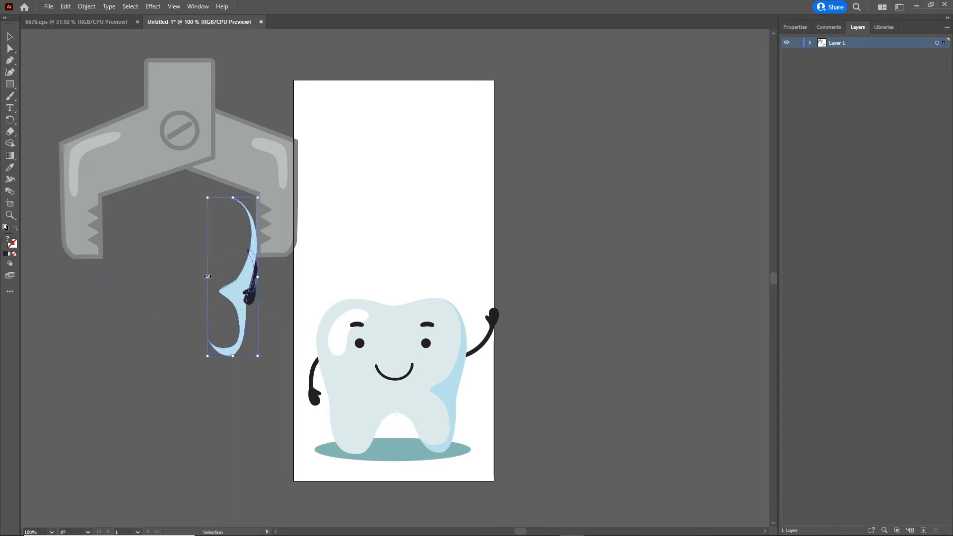
{"action": "key", "text": "Delete"}
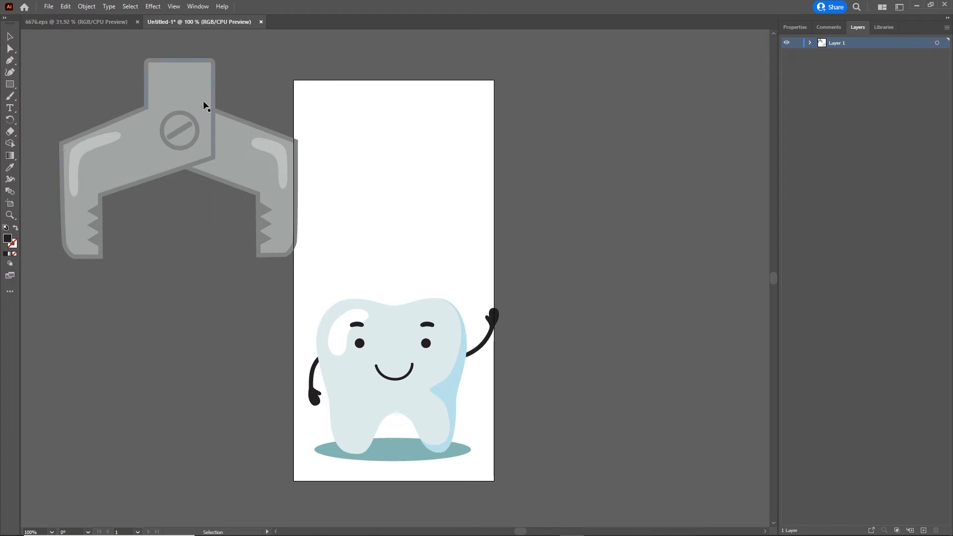
- Move the pliers onto the artboard above the smiling tooth and scale them down to fit the artboard's width
{"action": "left_click_drag", "start_coordinate": [321, 266], "coordinate": [48, 62]}
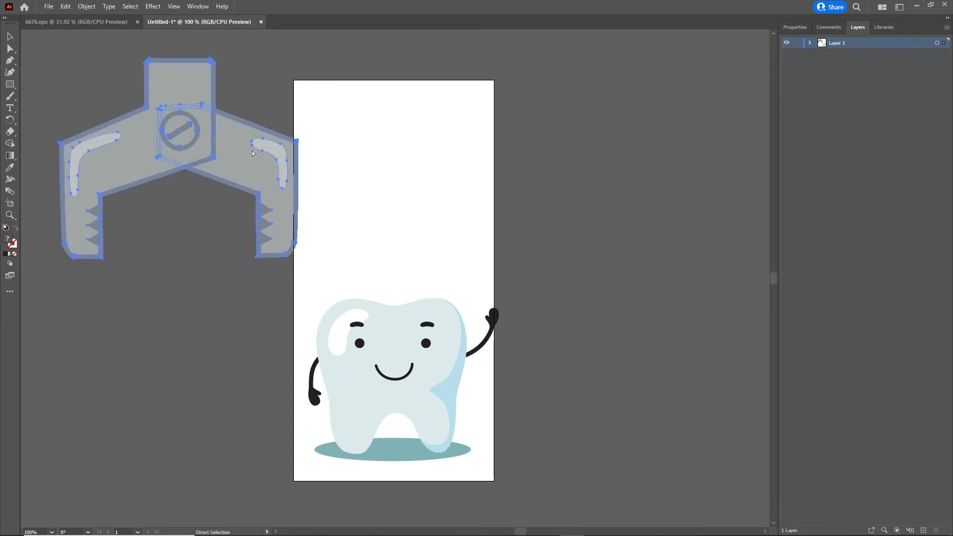
{"action": "left_click_drag", "start_coordinate": [207, 96], "coordinate": [414, 82]}
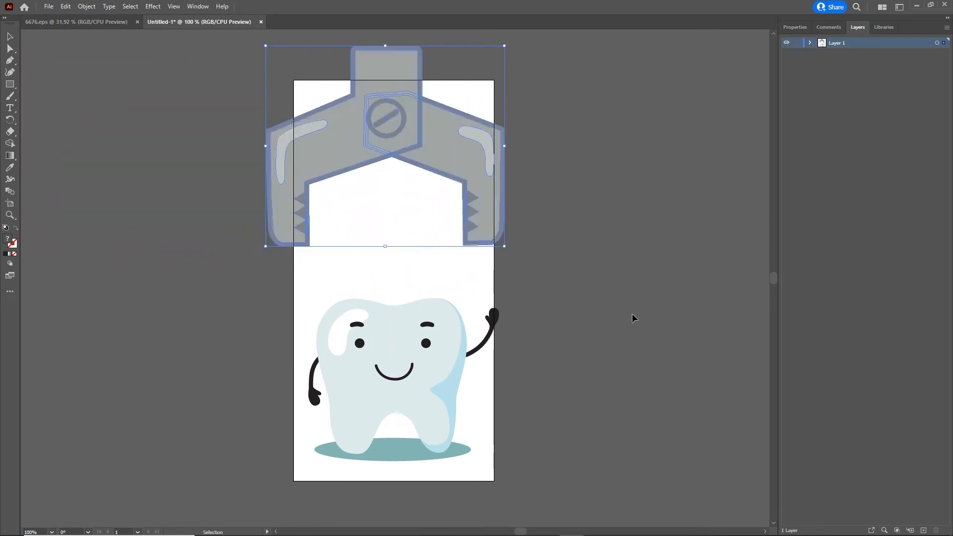
{"action": "left_click_drag", "start_coordinate": [504, 246], "coordinate": [488, 231]}
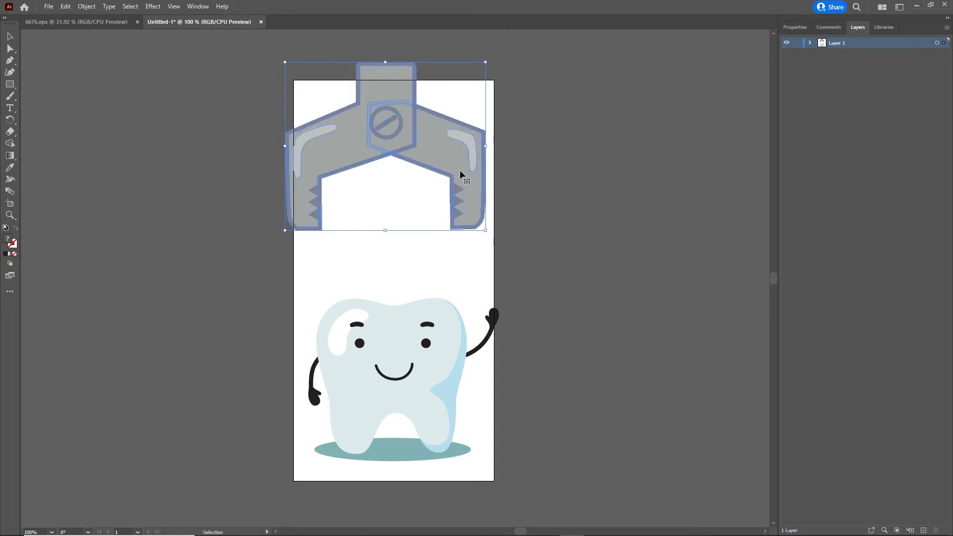
{"action": "left_click_drag", "start_coordinate": [460, 165], "coordinate": [470, 170]}
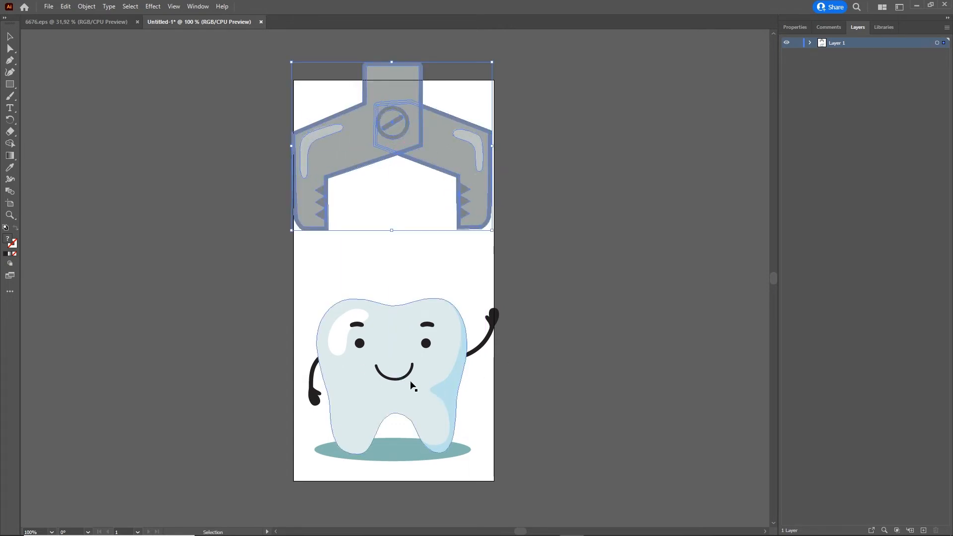
- Ungroup the smiling tooth artwork and check that its ground shadow can be selected separately
{"action": "left_click", "coordinate": [444, 374]}
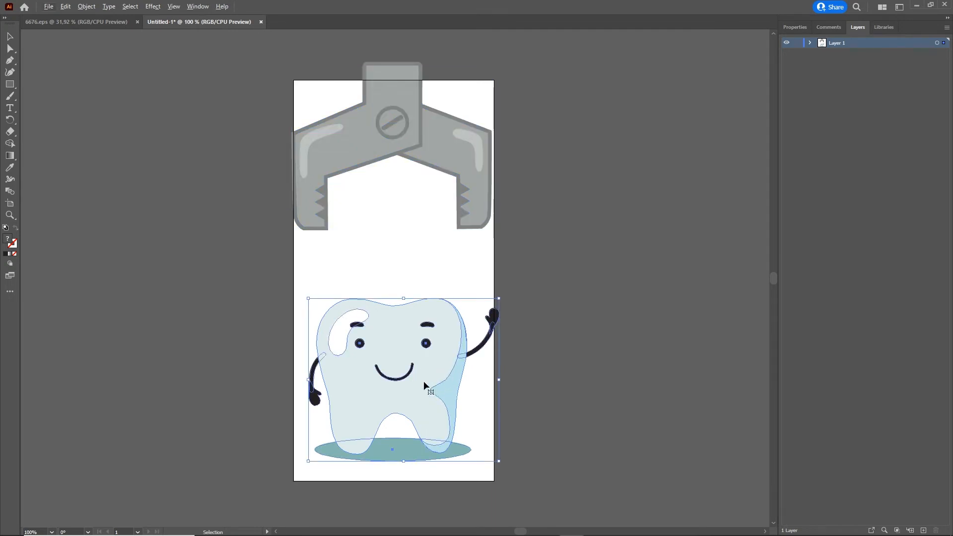
{"action": "left_click_drag", "start_coordinate": [424, 382], "coordinate": [426, 345]}
{"action": "key", "text": "a"}
{"action": "key", "text": "ctrl+z"}
{"action": "key", "text": "ctrl"}
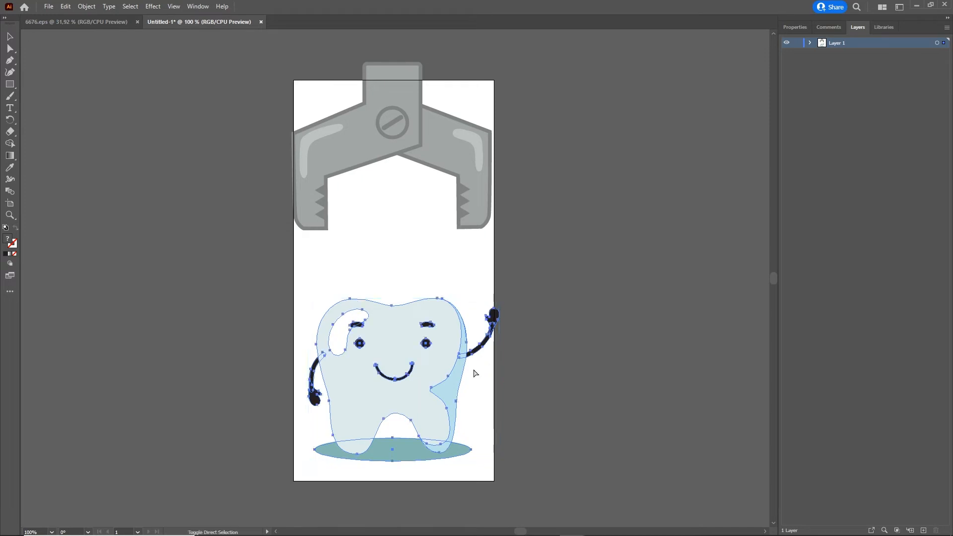
{"action": "left_click", "coordinate": [586, 385]}
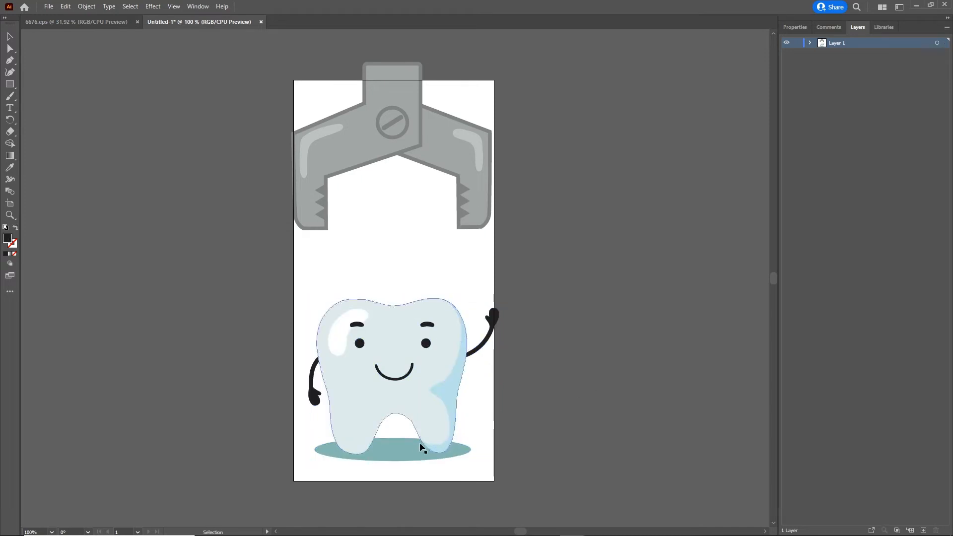
{"action": "left_click", "coordinate": [413, 450]}
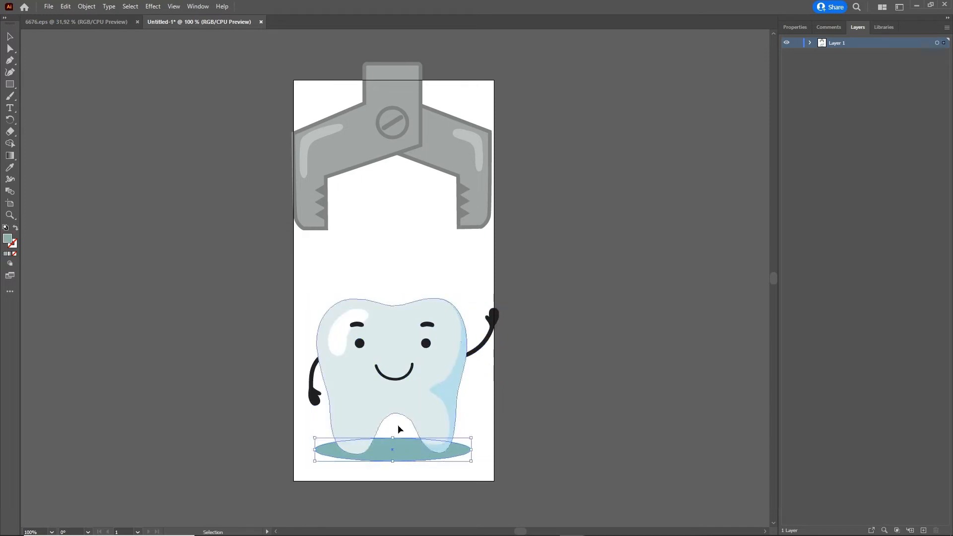
- Ungroup the nested group holding the smiling tooth's body, face and arms, keeping the artwork in its original place
{"action": "left_click", "coordinate": [433, 367]}
{"action": "left_click_drag", "start_coordinate": [377, 347], "coordinate": [392, 310]}
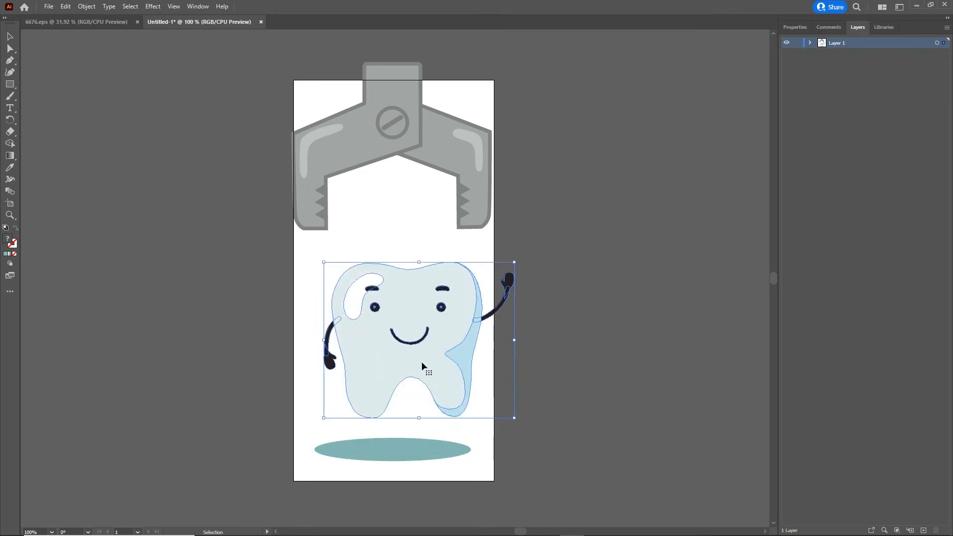
{"action": "key", "text": "a"}
{"action": "key", "text": "ctrl+z"}
{"action": "key", "text": "ctrl+g"}
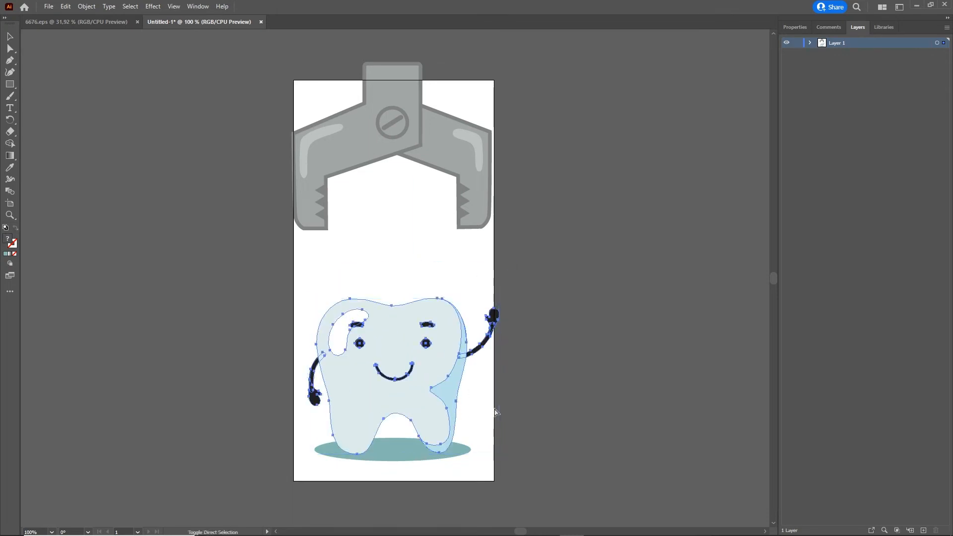
{"action": "left_click", "coordinate": [533, 399]}
- Group the smiling tooth's waving hand with its arm, and group the lowered hand with its arm
{"action": "scroll", "coordinate": [386, 387], "scroll_direction": "left", "scroll_amount": 1}
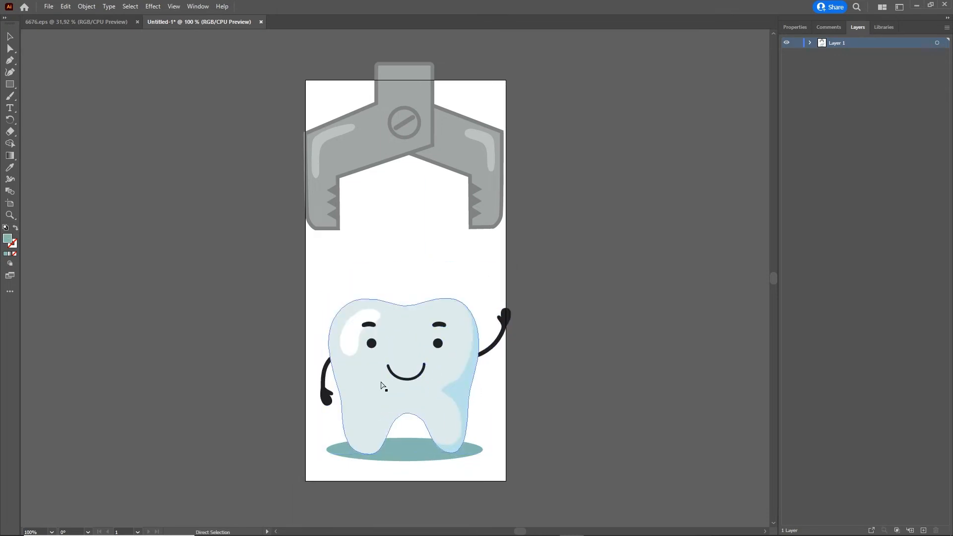
{"action": "scroll", "coordinate": [392, 387], "scroll_direction": "up", "scroll_amount": 1}
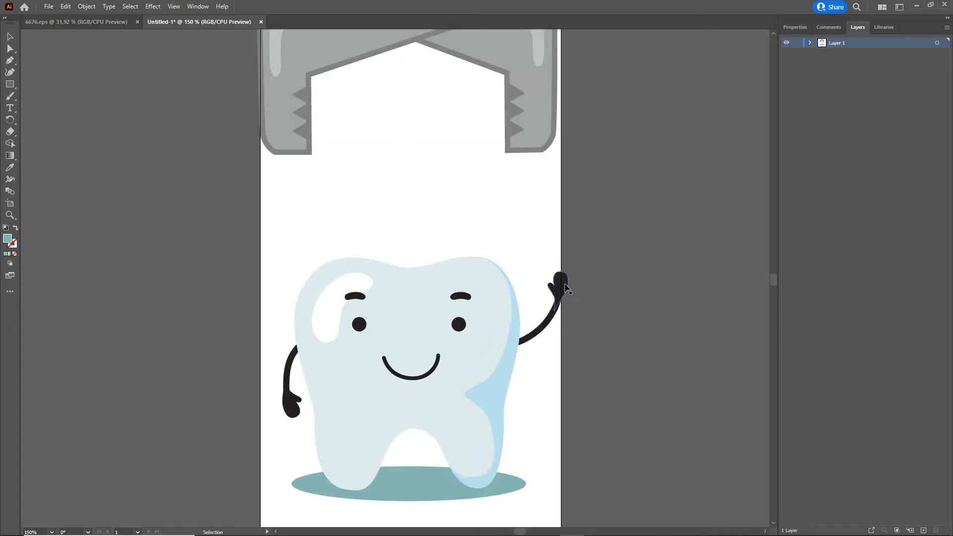
{"action": "left_click", "coordinate": [556, 299]}
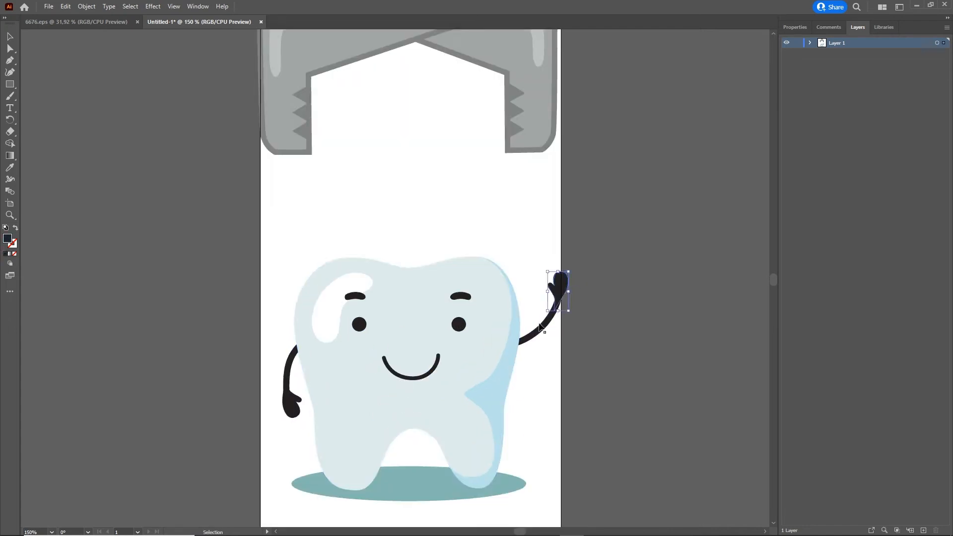
{"action": "left_click", "coordinate": [632, 329]}
{"action": "scroll", "coordinate": [569, 300], "scroll_direction": "up", "scroll_amount": 1}
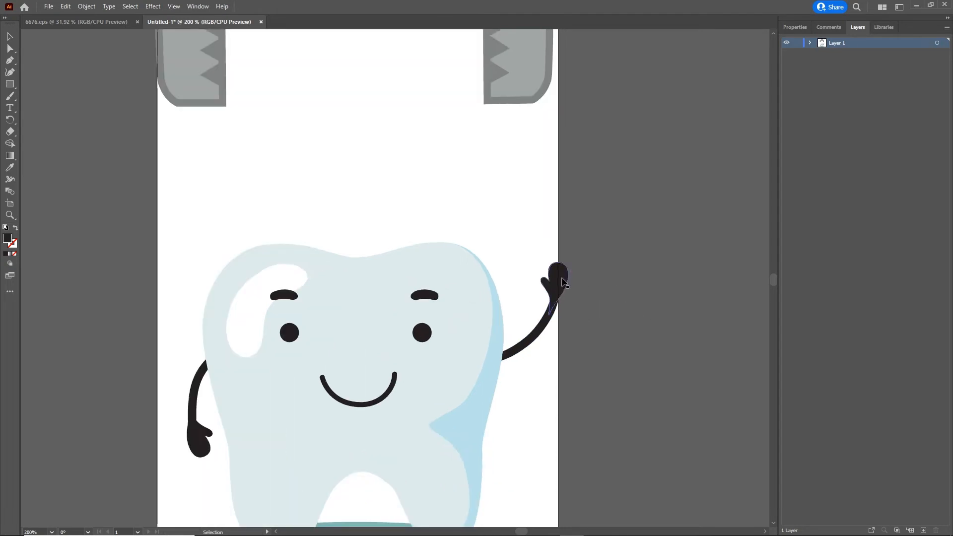
{"action": "left_click", "coordinate": [552, 304]}
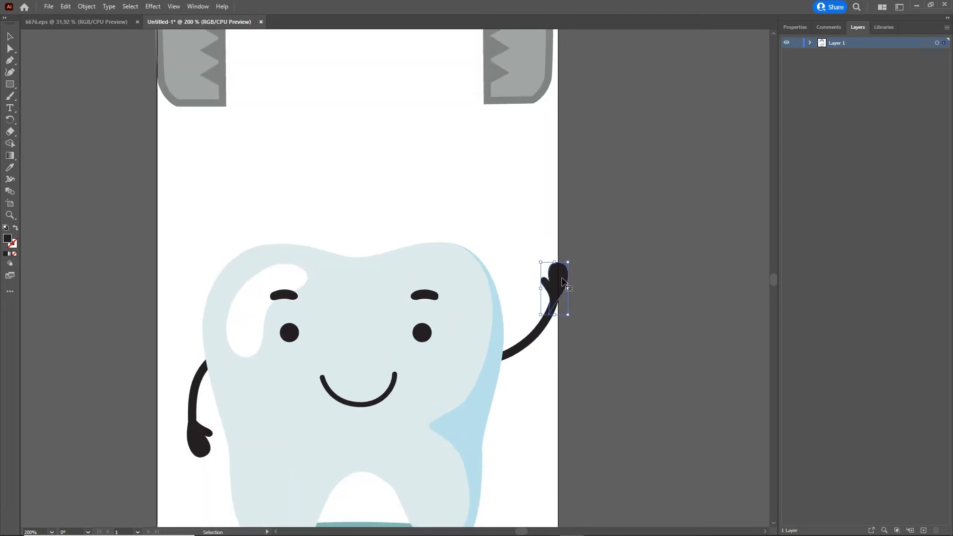
{"action": "left_click", "coordinate": [536, 338], "text": "shift"}
{"action": "key", "text": "a"}
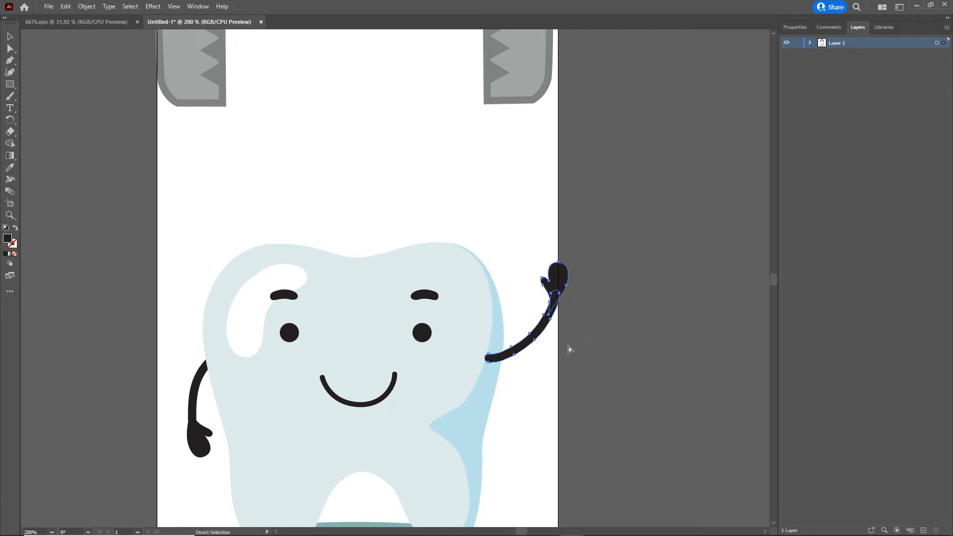
{"action": "key", "text": "v"}
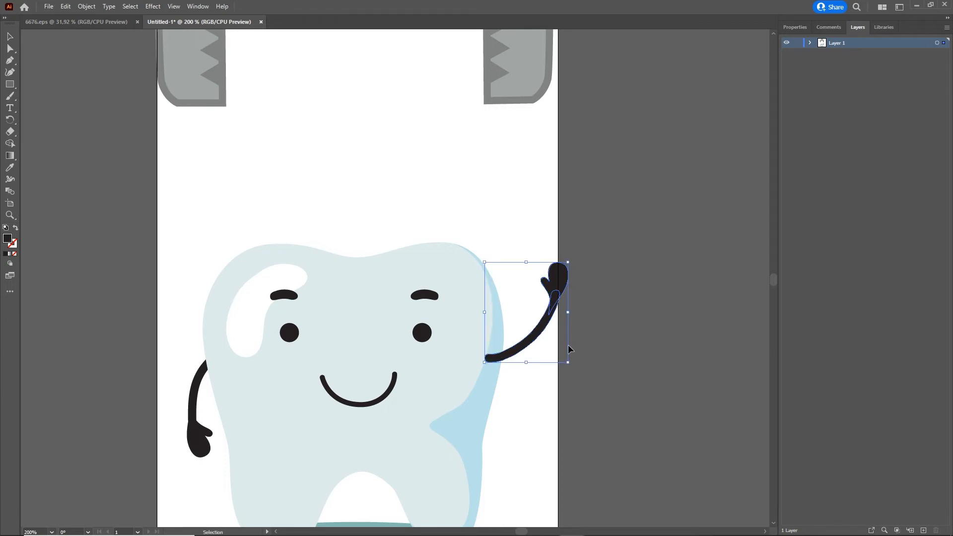
{"action": "left_click", "coordinate": [200, 402]}
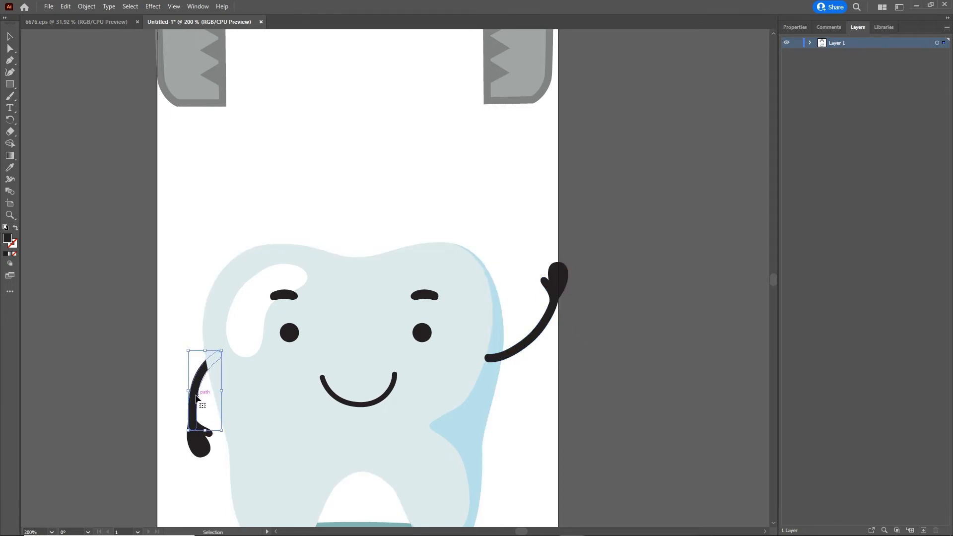
{"action": "left_click", "coordinate": [199, 450], "text": "shift"}
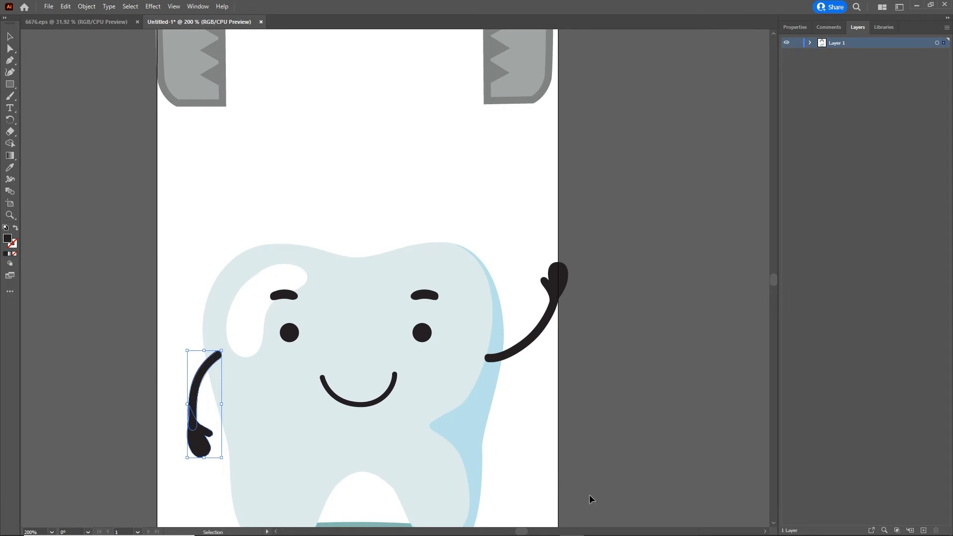
- Group the smiling tooth's body with its white highlight and blue side shading, keeping it in place behind the face
{"action": "left_click", "coordinate": [246, 319]}
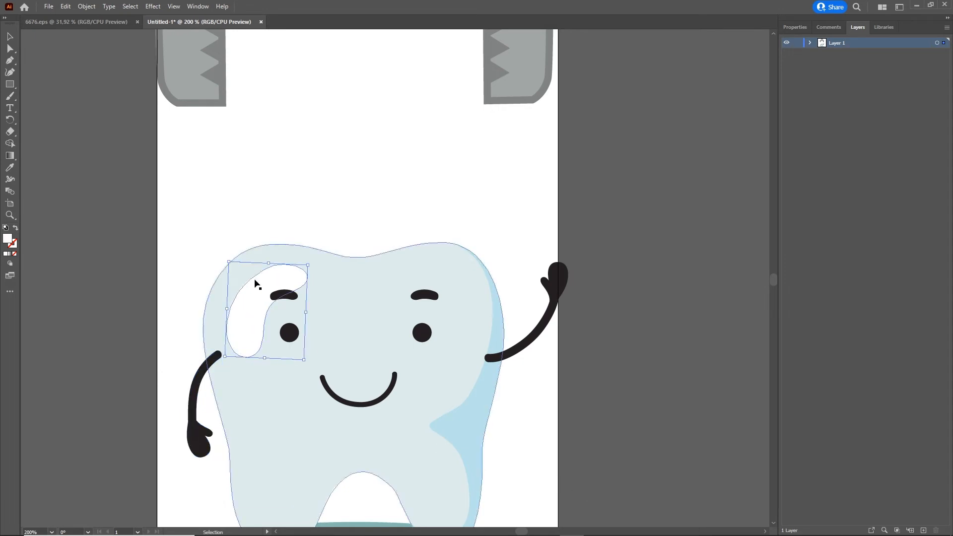
{"action": "left_click", "coordinate": [286, 414]}
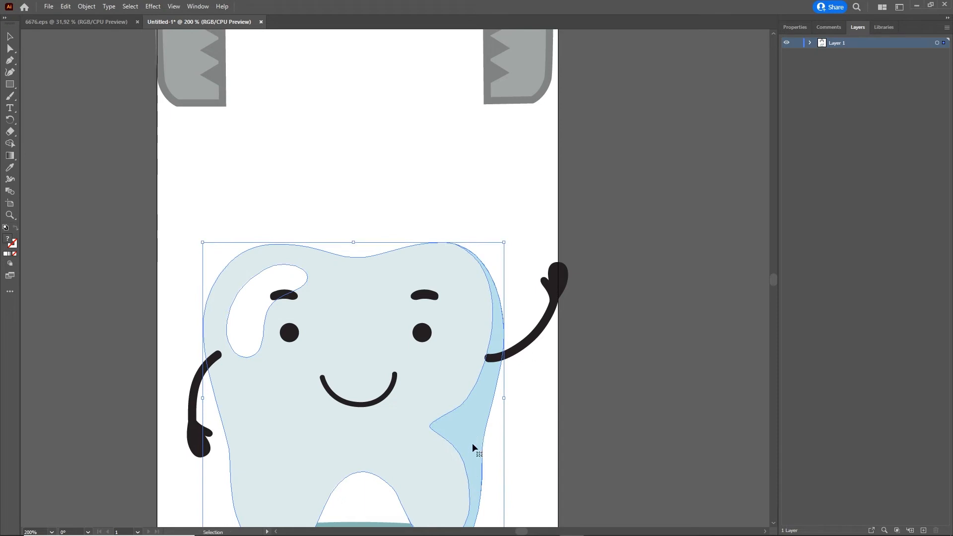
{"action": "left_click_drag", "start_coordinate": [472, 443], "coordinate": [464, 239]}
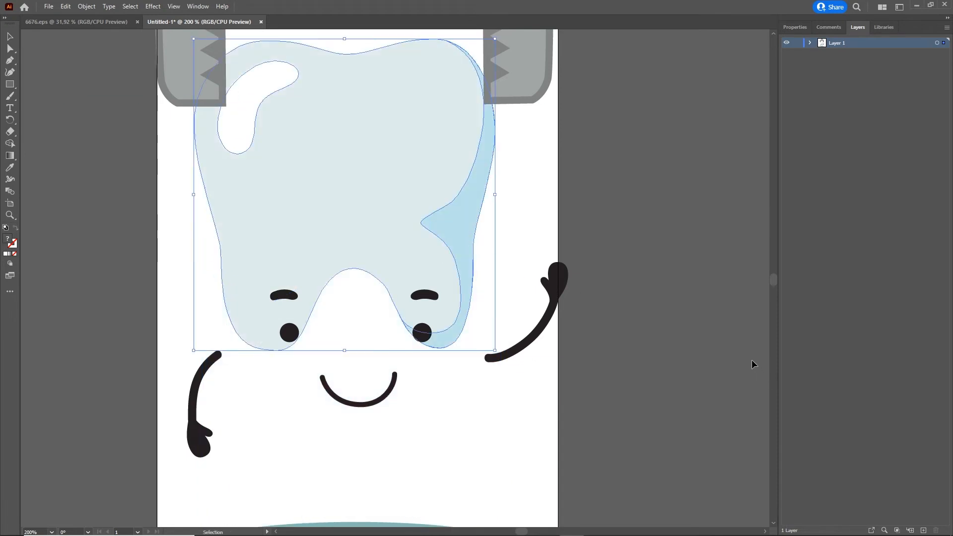
{"action": "key", "text": "a"}
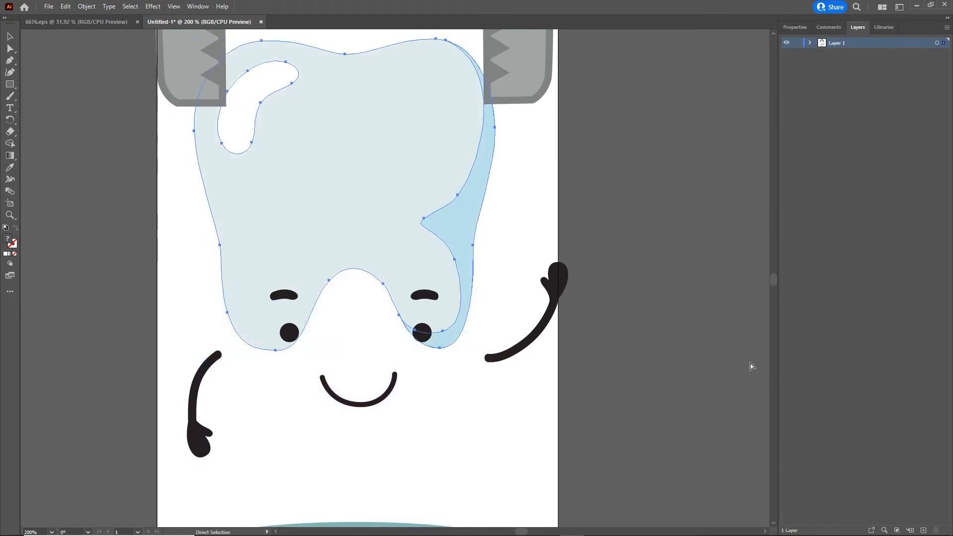
{"action": "key", "text": "ctrl+z"}
{"action": "key", "text": "v"}
{"action": "key", "text": "ctrl+g"}
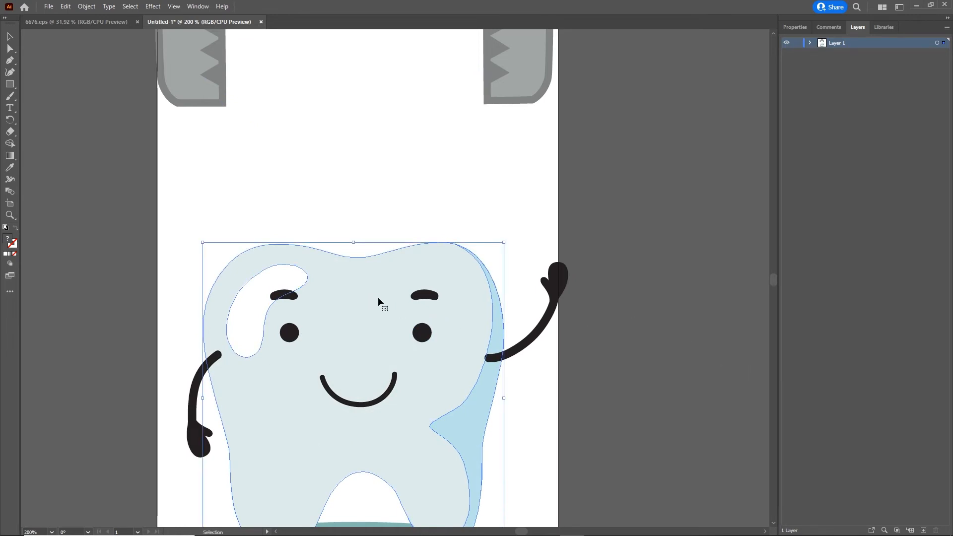
{"action": "left_click", "coordinate": [405, 213]}
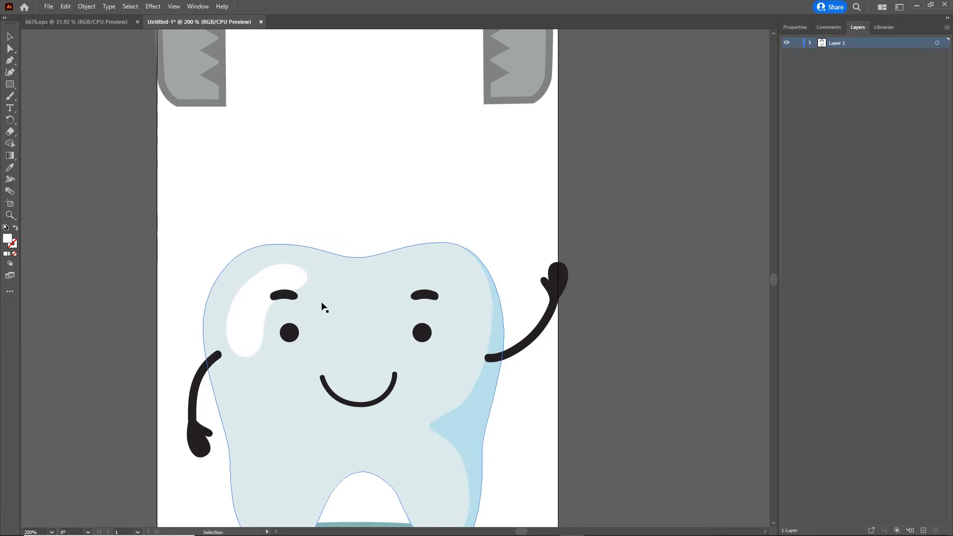
- Group the smiling tooth's two eyebrows together, and its two eyes as a separate group
{"action": "left_click", "coordinate": [288, 298]}
{"action": "left_click", "coordinate": [427, 296], "text": "shift"}
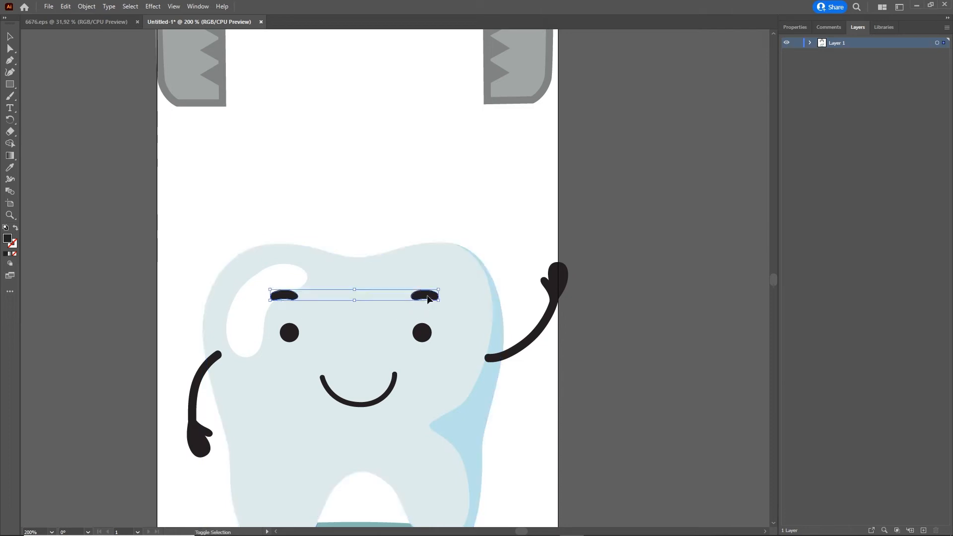
{"action": "key", "text": "a"}
{"action": "key", "text": "v"}
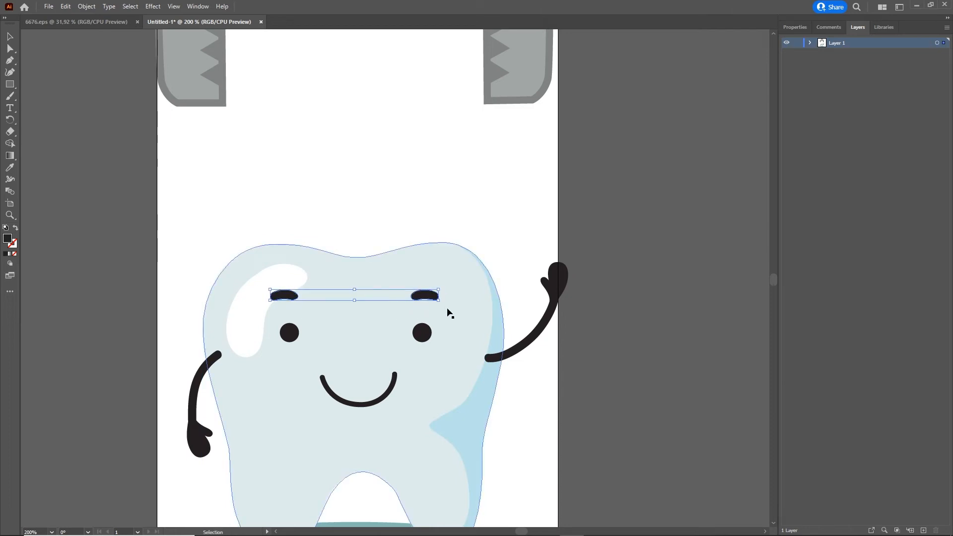
{"action": "left_click", "coordinate": [422, 332]}
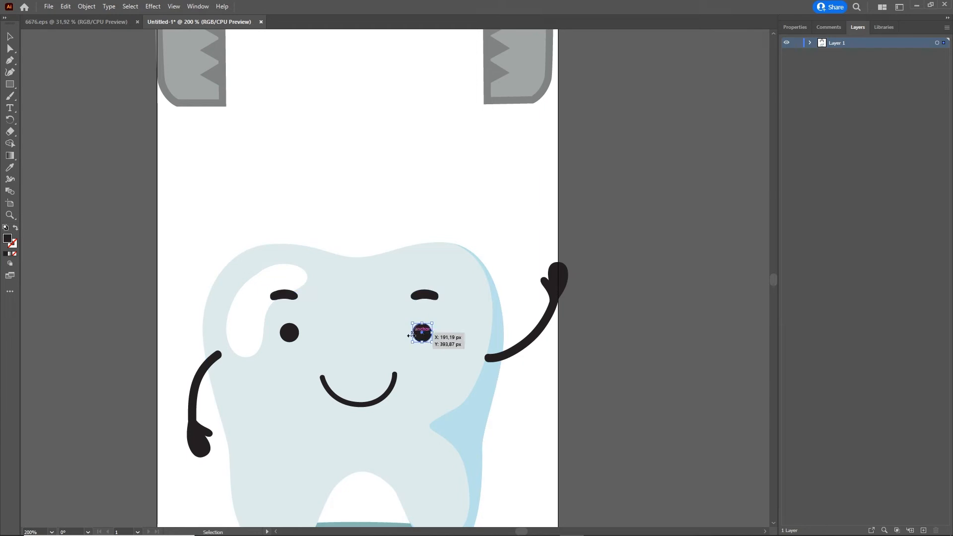
{"action": "left_click", "coordinate": [295, 330], "text": "shift"}
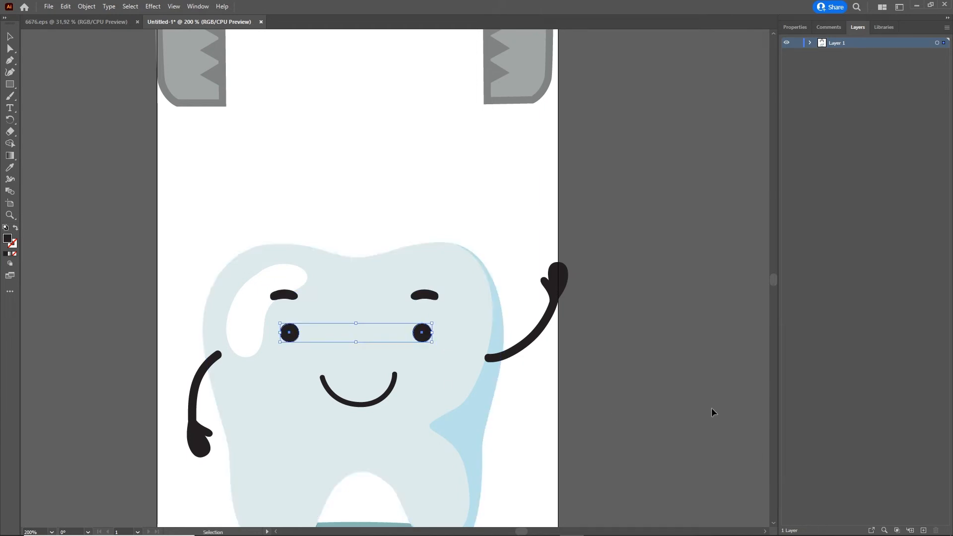
- Copy the X-shaped eyes and frown of the tooth in the pliers from 6676.eps into the Untitled-1 document
{"action": "left_click", "coordinate": [74, 22]}
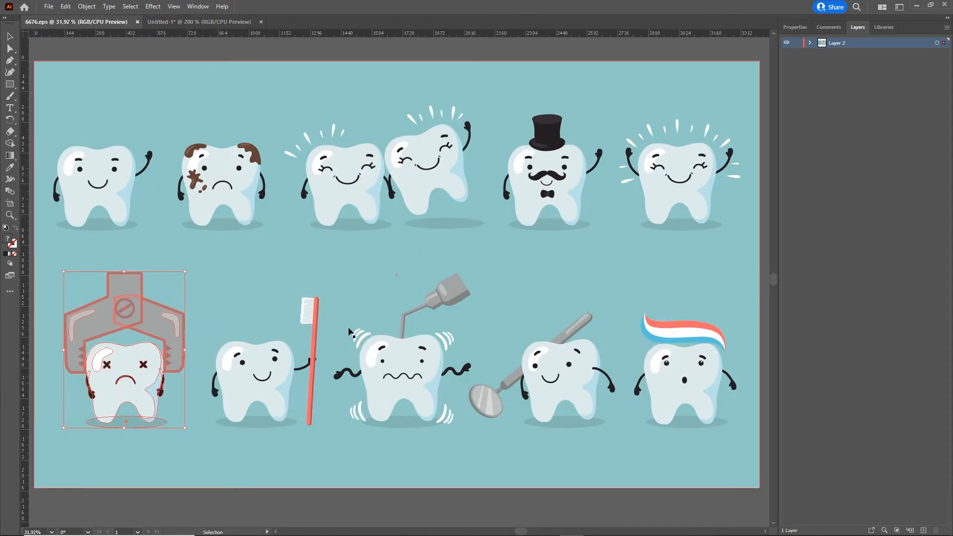
{"action": "scroll", "coordinate": [174, 365], "scroll_direction": "left", "scroll_amount": 2}
{"action": "key", "text": "ctrl+1"}
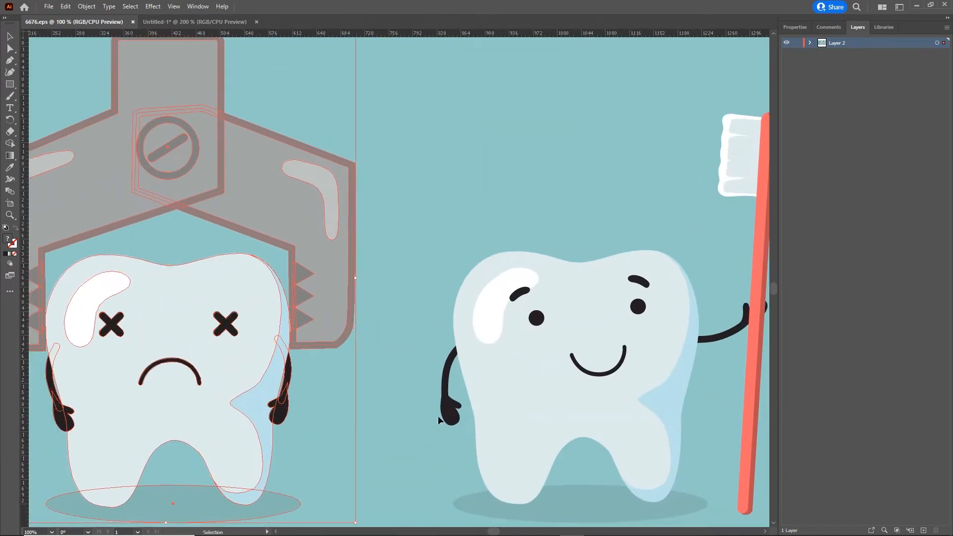
{"action": "double_click", "coordinate": [229, 332]}
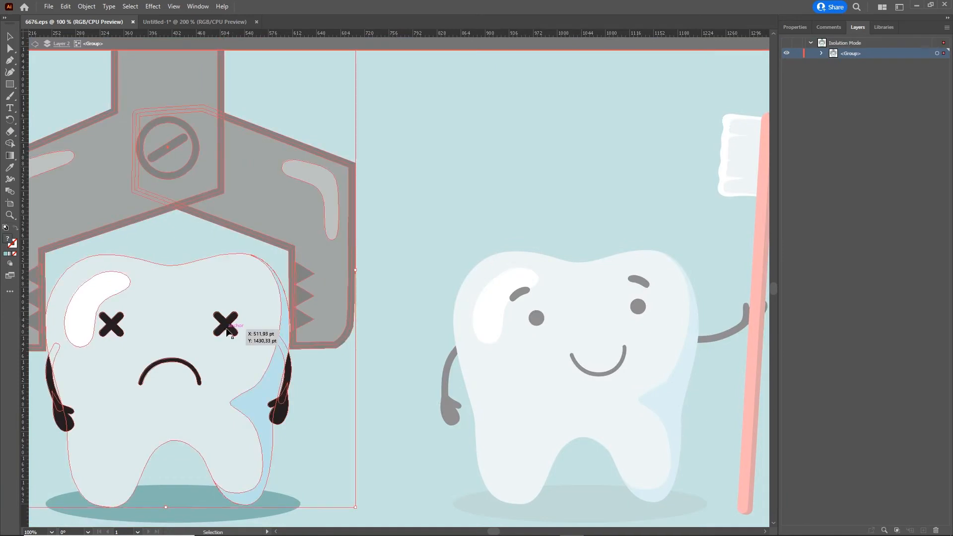
{"action": "double_click", "coordinate": [227, 329]}
{"action": "left_click", "coordinate": [228, 330]}
{"action": "left_click", "coordinate": [234, 331]}
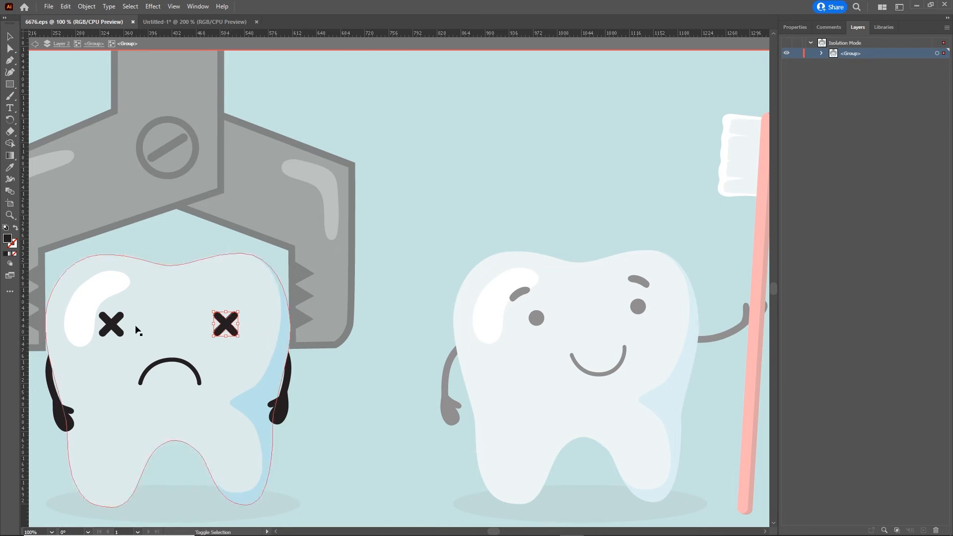
{"action": "left_click", "coordinate": [115, 328], "text": "shift"}
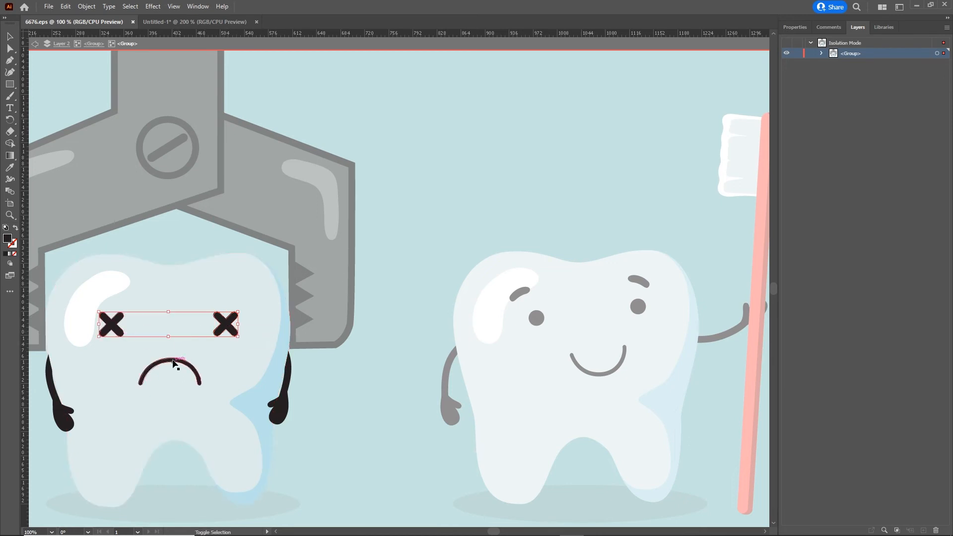
{"action": "left_click", "coordinate": [188, 365], "text": "shift"}
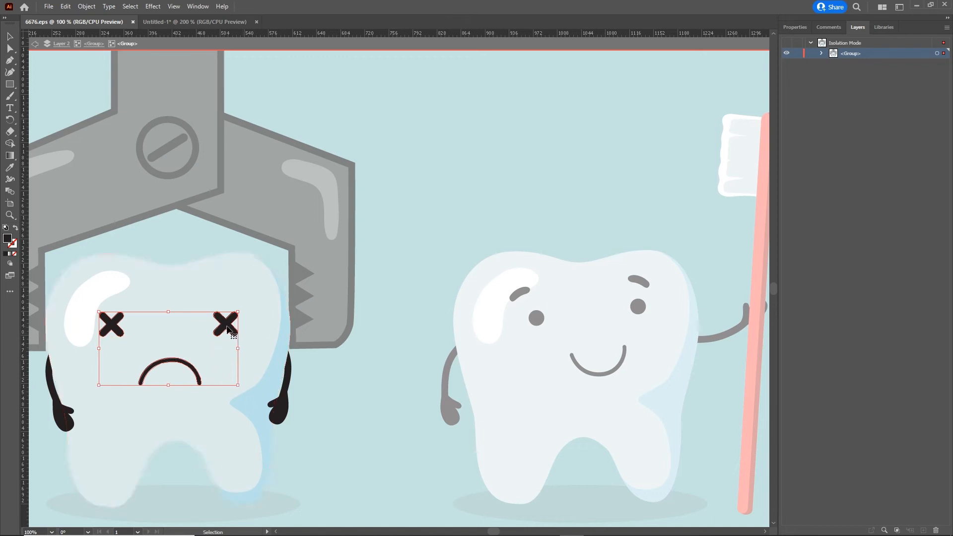
{"action": "left_click_drag", "start_coordinate": [227, 328], "coordinate": [473, 330]}
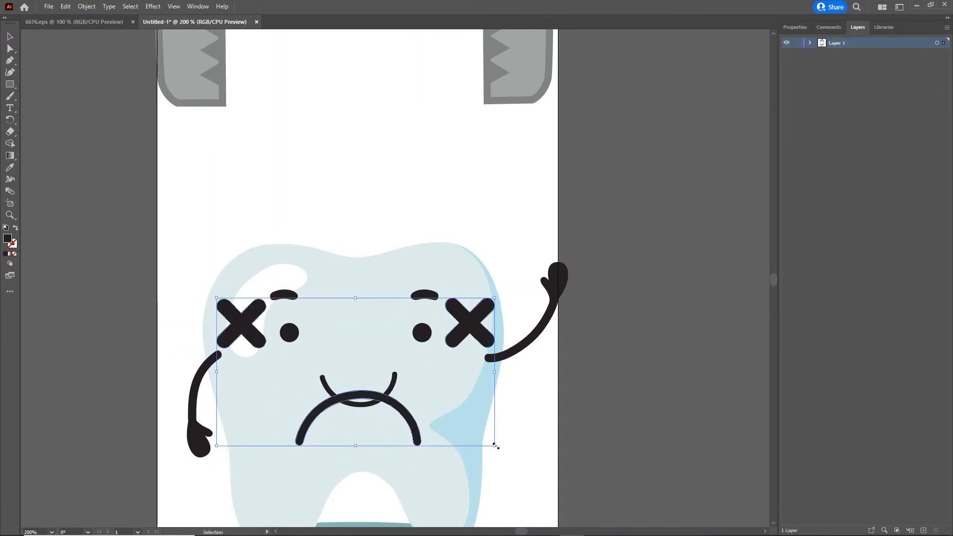
- Scale down the X-shaped eyes and frown proportionally around their centre, and nudge them up over the smiling tooth's eyes and mouth
{"action": "left_click_drag", "start_coordinate": [495, 445], "coordinate": [461, 421]}
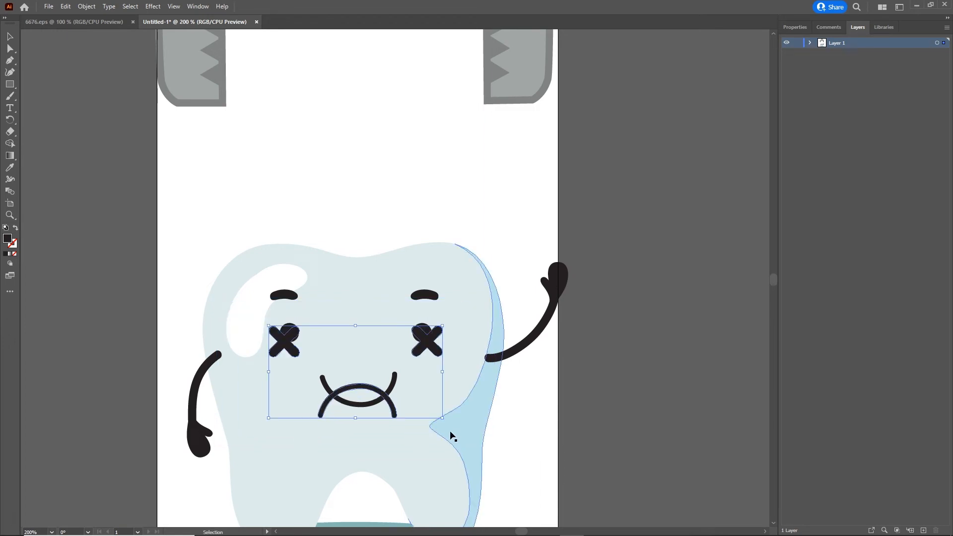
{"action": "key", "text": "Up"}
{"action": "key", "text": "Up"}
{"action": "key", "text": "Up"}
{"action": "key", "text": "Up"}
{"action": "key", "text": "Up"}
{"action": "key", "text": "Up"}
{"action": "key", "text": "Up"}
{"action": "key", "text": "Up"}
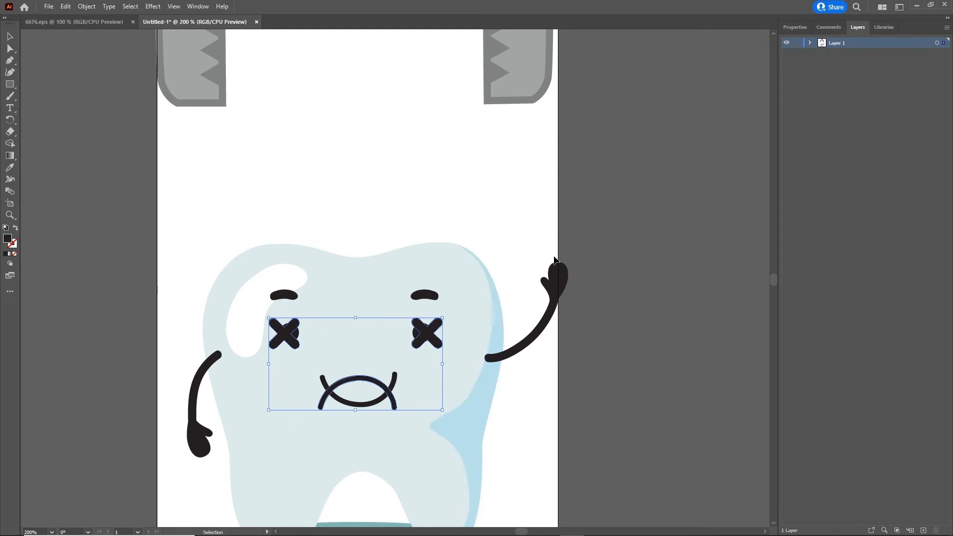
{"action": "left_click", "coordinate": [623, 257]}
{"action": "scroll", "coordinate": [442, 278], "scroll_direction": "right", "scroll_amount": 1}
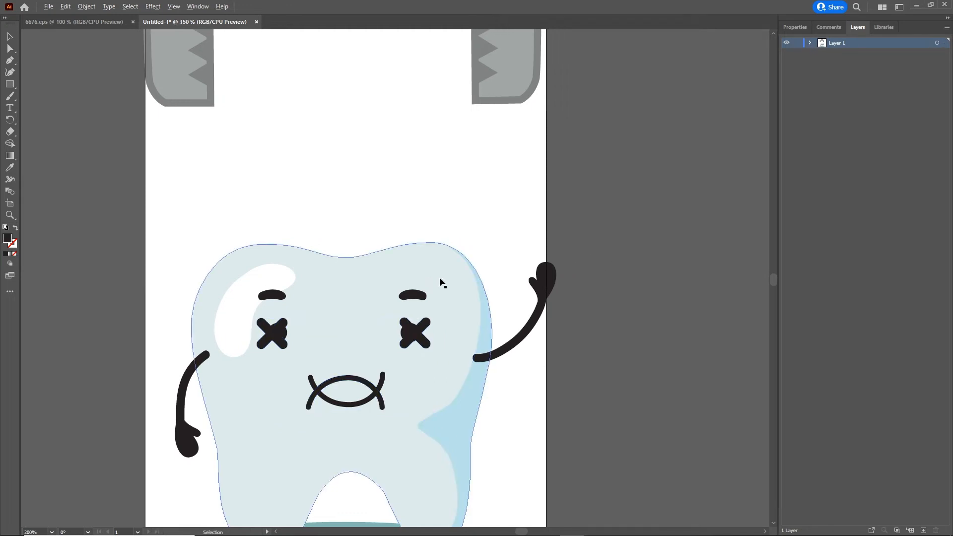
- Release all objects and groups in Layer 1 to separate layers in sequence
{"action": "scroll", "coordinate": [441, 280], "scroll_direction": "down", "scroll_amount": 2}
{"action": "left_click_drag", "start_coordinate": [540, 281], "coordinate": [497, 311]}
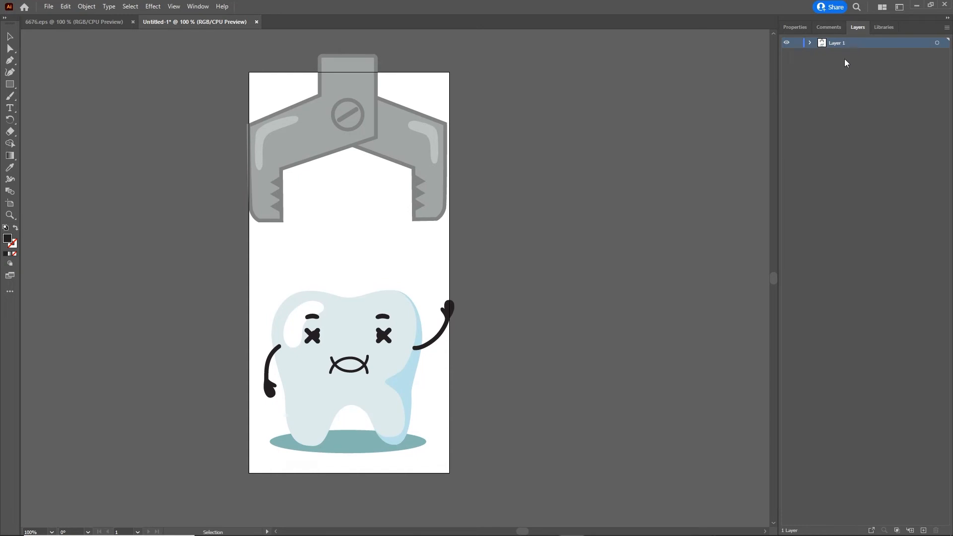
{"action": "left_click", "coordinate": [809, 43]}
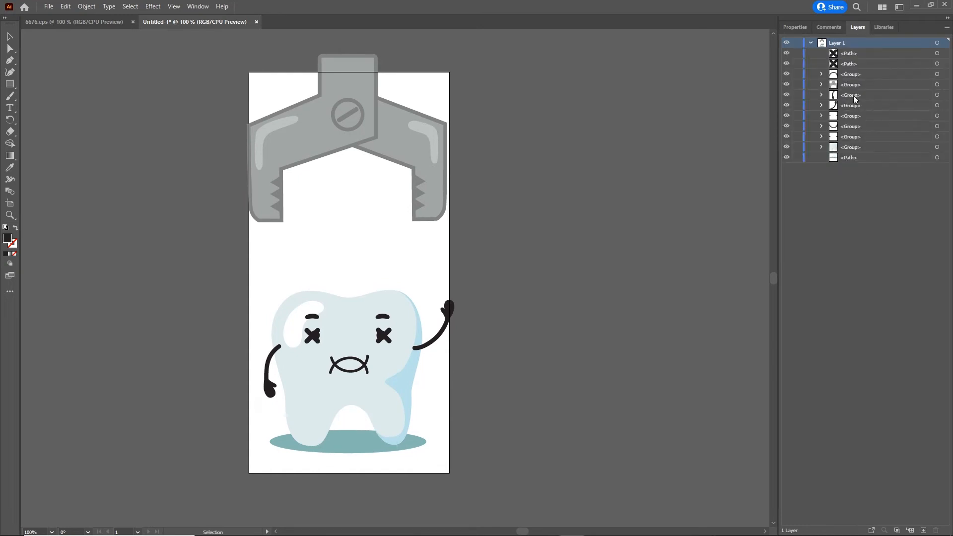
{"action": "left_click", "coordinate": [924, 185]}
{"action": "left_click", "coordinate": [810, 43]}
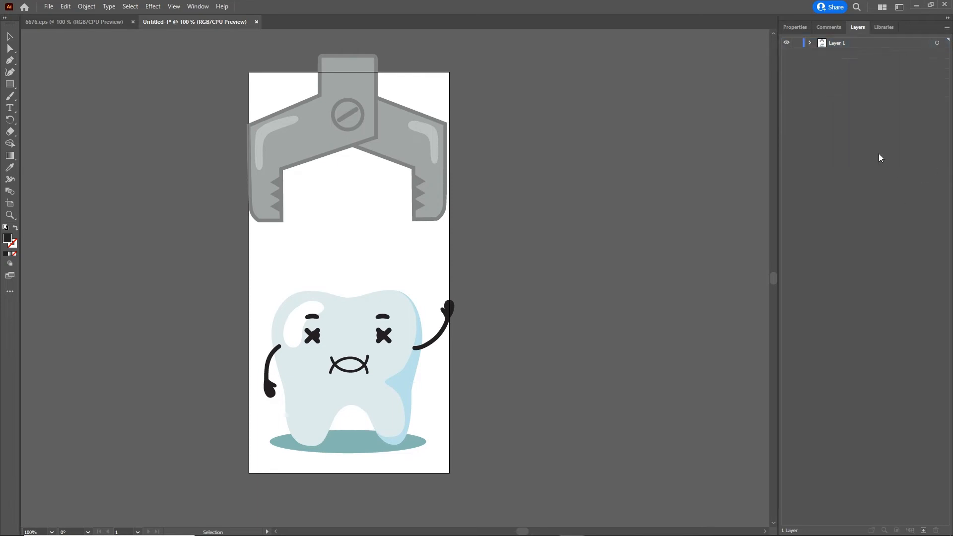
{"action": "left_click", "coordinate": [837, 45]}
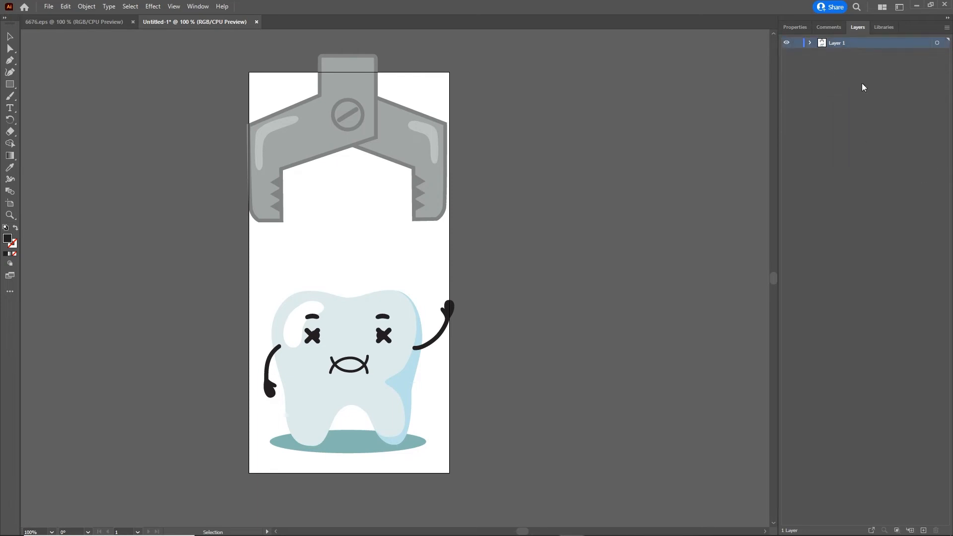
{"action": "left_click", "coordinate": [947, 29]}
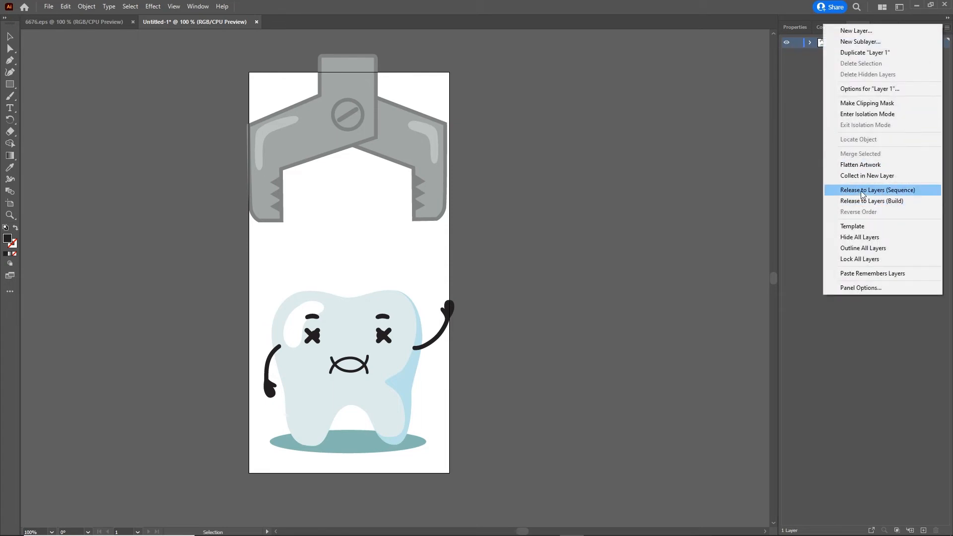
{"action": "left_click", "coordinate": [881, 191]}
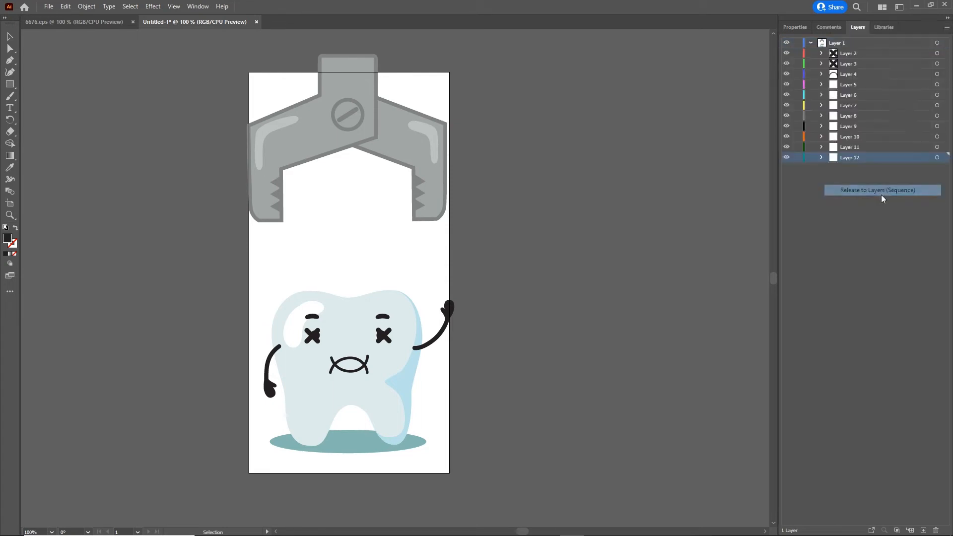
- Move Layer 2 through Layer 12 out of Layer 1 to the top level, and delete the empty Layer 1
{"action": "left_click", "coordinate": [846, 57]}
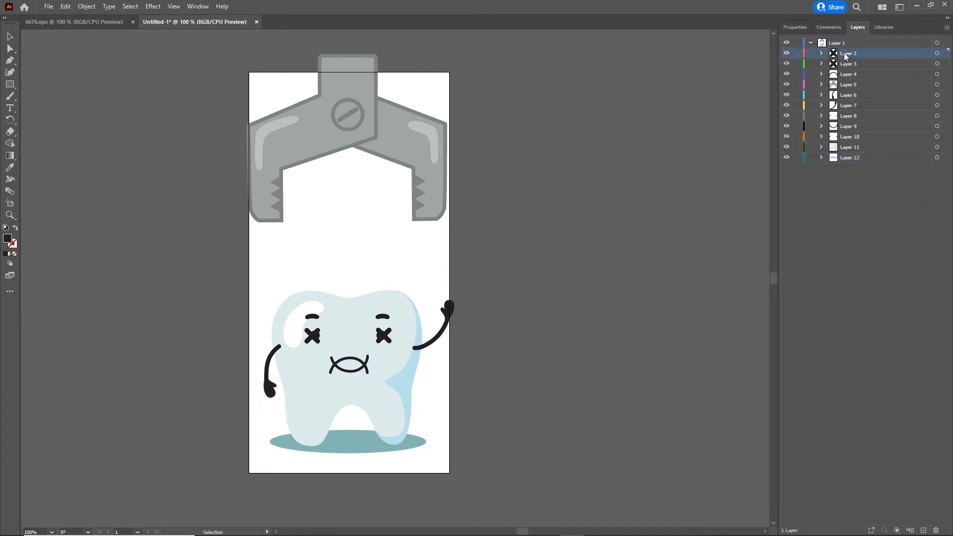
{"action": "left_click", "coordinate": [848, 160], "text": "shift"}
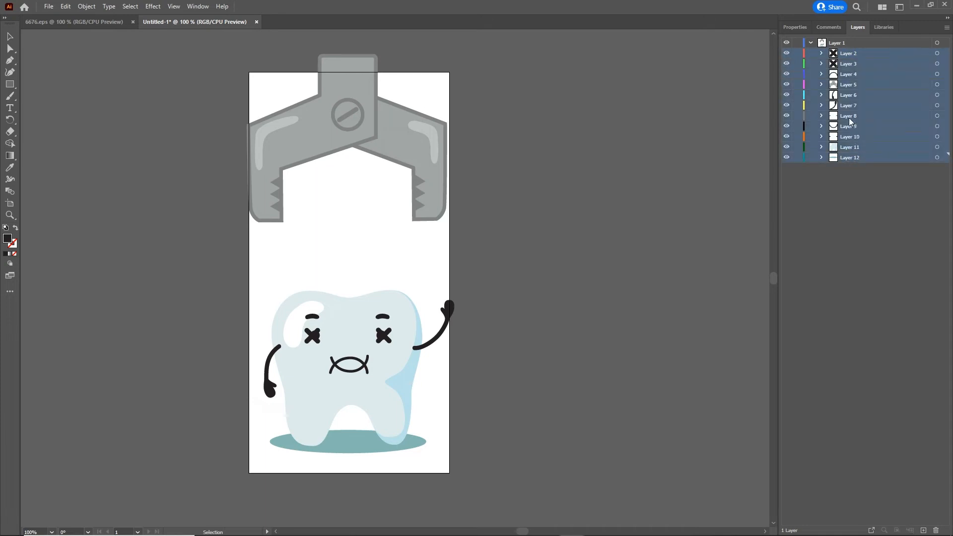
{"action": "left_click_drag", "start_coordinate": [849, 118], "coordinate": [835, 194]}
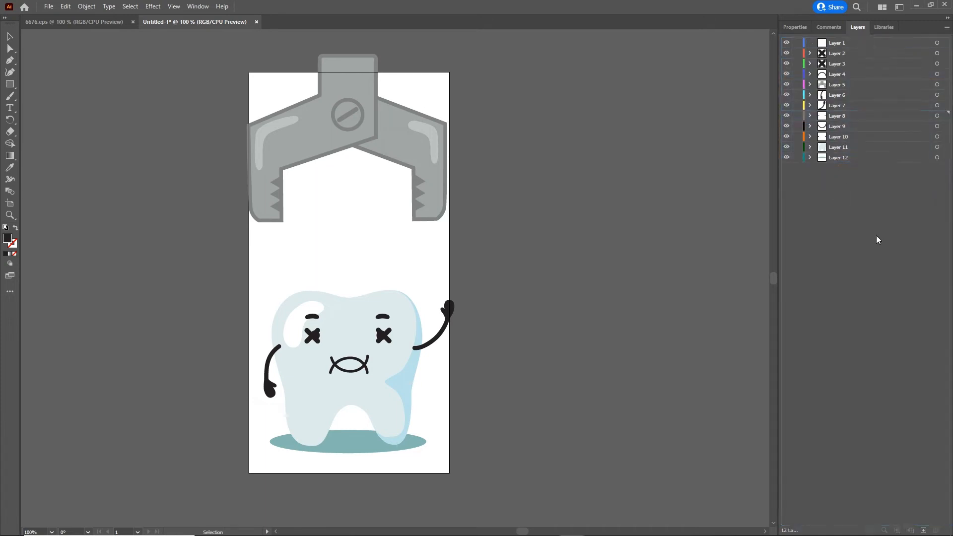
{"action": "left_click", "coordinate": [839, 45]}
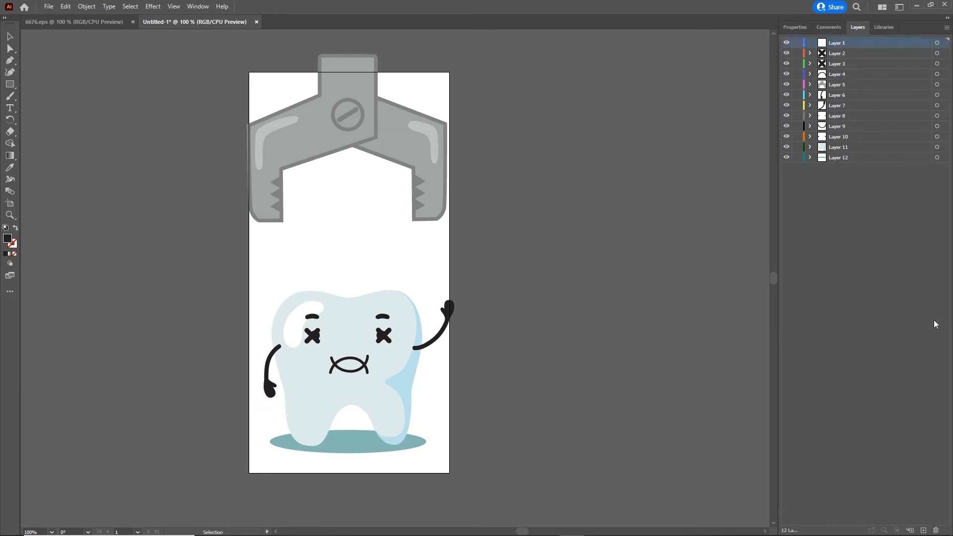
{"action": "left_click", "coordinate": [936, 531]}
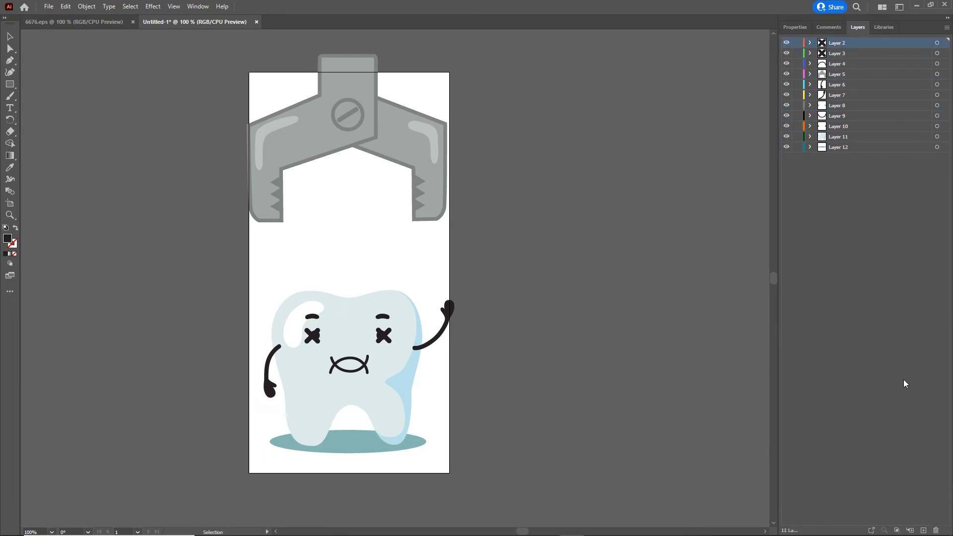
- Move the pliers layer, Layer 5, to the top of the layer stack
{"action": "left_click", "coordinate": [842, 76]}
{"action": "left_click", "coordinate": [786, 74]}
{"action": "left_click", "coordinate": [786, 74]}
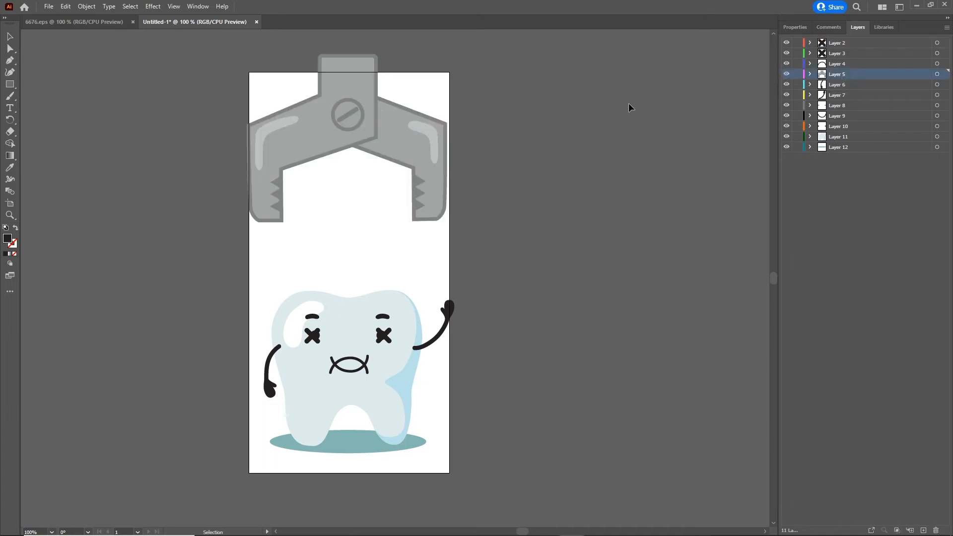
{"action": "left_click_drag", "start_coordinate": [841, 77], "coordinate": [840, 43]}
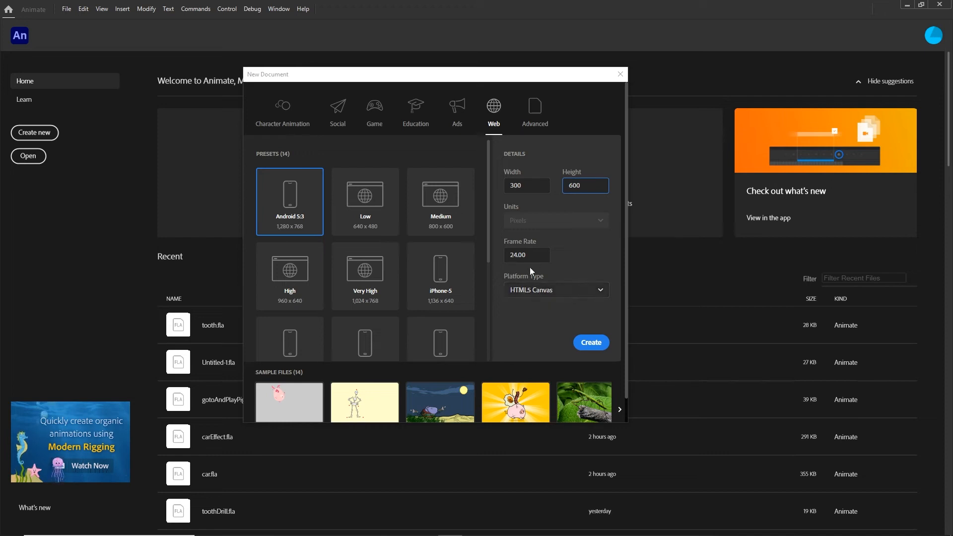
- Switch to Animate, create a 300 x 600 HTML5 Canvas document at 24 fps, and import toothGotoAndPlay.ai as Animate layers at original position
{"action": "left_click", "coordinate": [590, 348]}
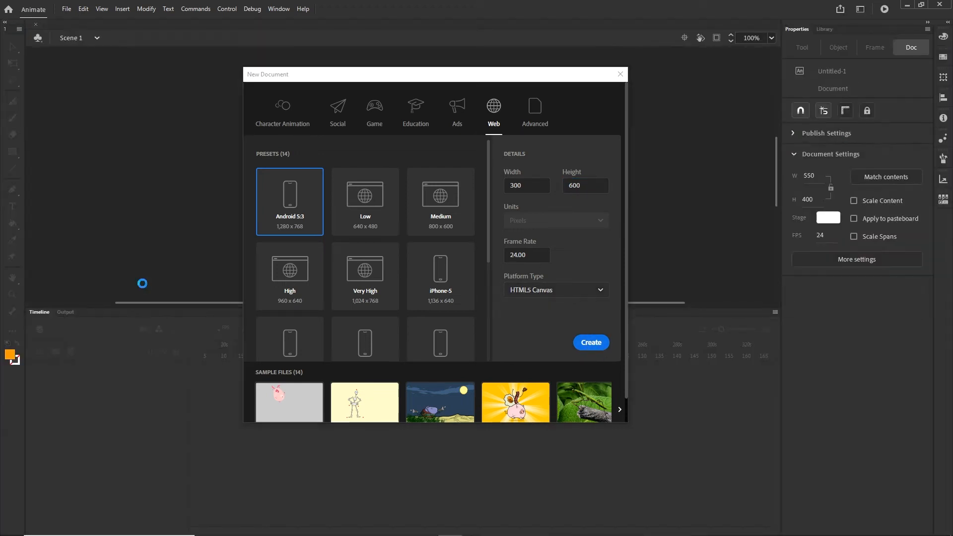
{"action": "left_click", "coordinate": [354, 527]}
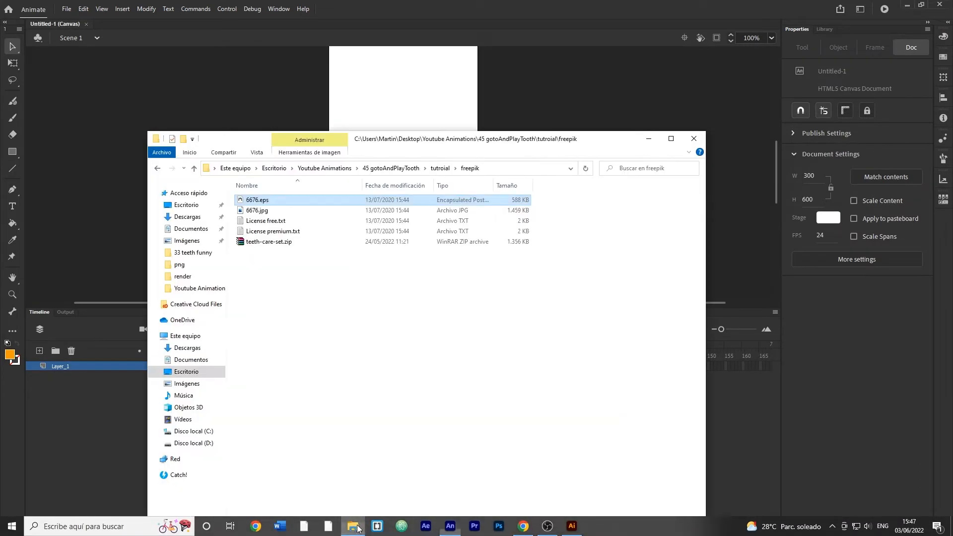
{"action": "left_click", "coordinate": [441, 169]}
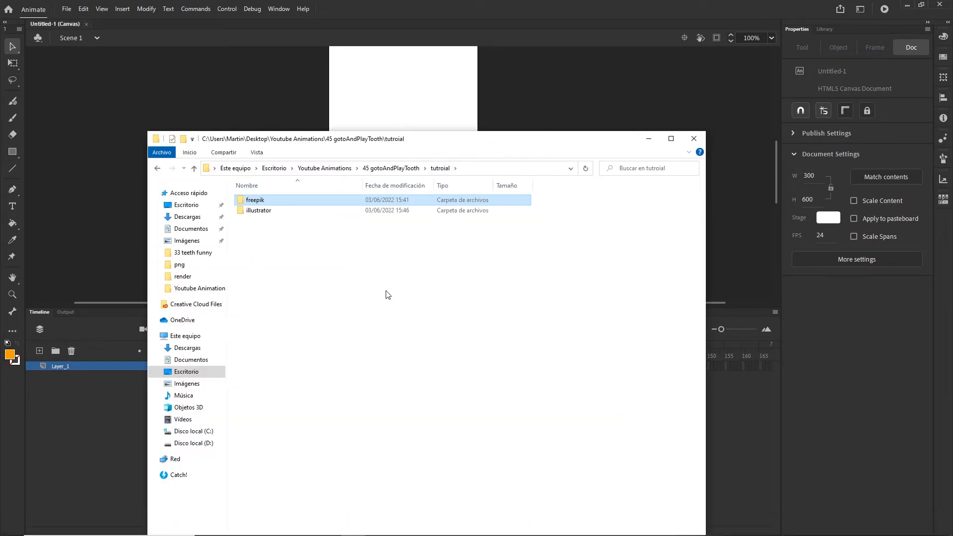
{"action": "double_click", "coordinate": [287, 211]}
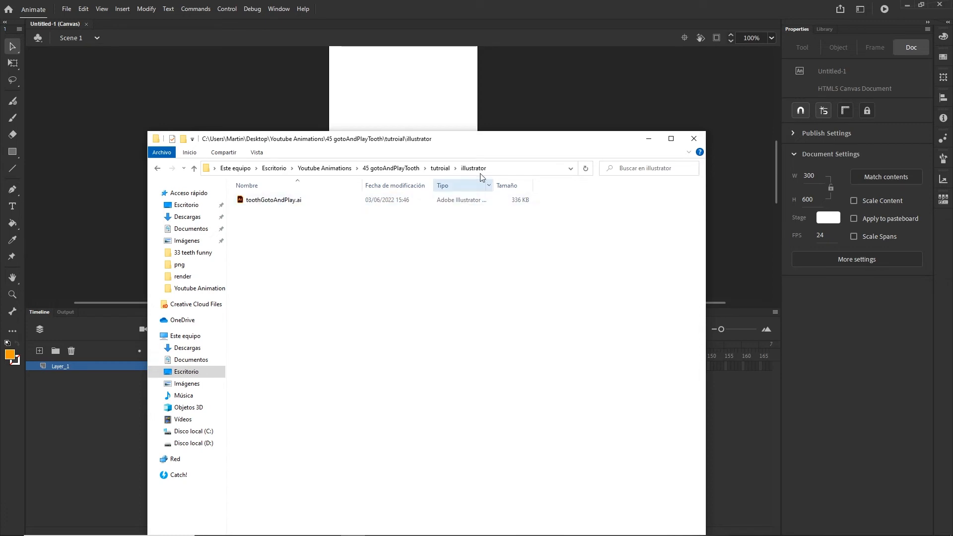
{"action": "left_click_drag", "start_coordinate": [533, 143], "coordinate": [575, 221]}
{"action": "left_click_drag", "start_coordinate": [335, 278], "coordinate": [382, 151]}
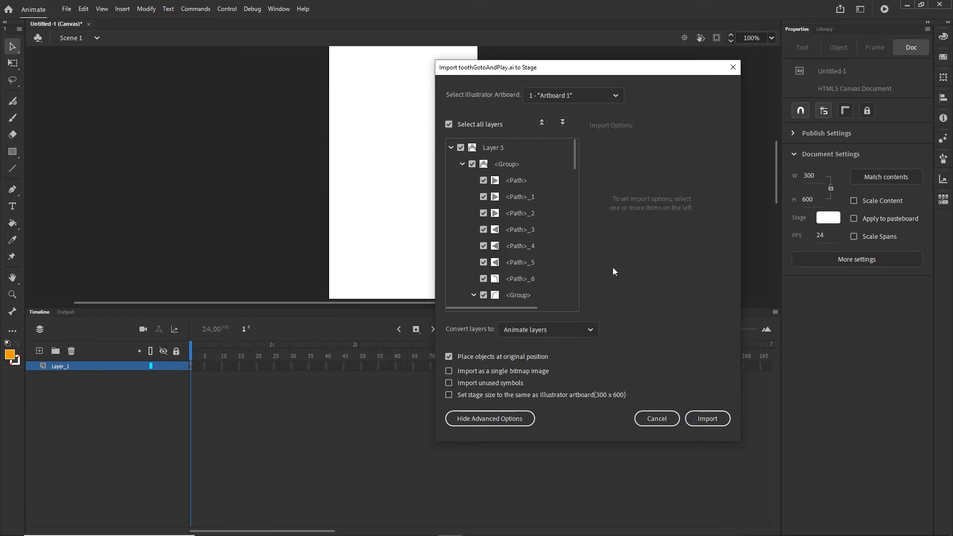
{"action": "left_click", "coordinate": [708, 420]}
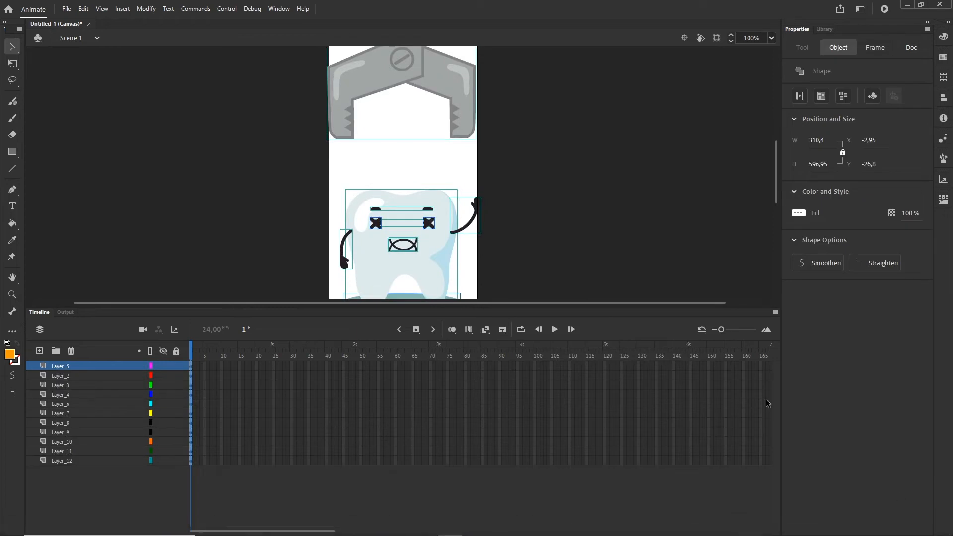
- Convert all the tooth and pliers artwork on the stage into one movie clip symbol named toothScene
{"action": "scroll", "coordinate": [578, 270], "scroll_direction": "down", "scroll_amount": 1}
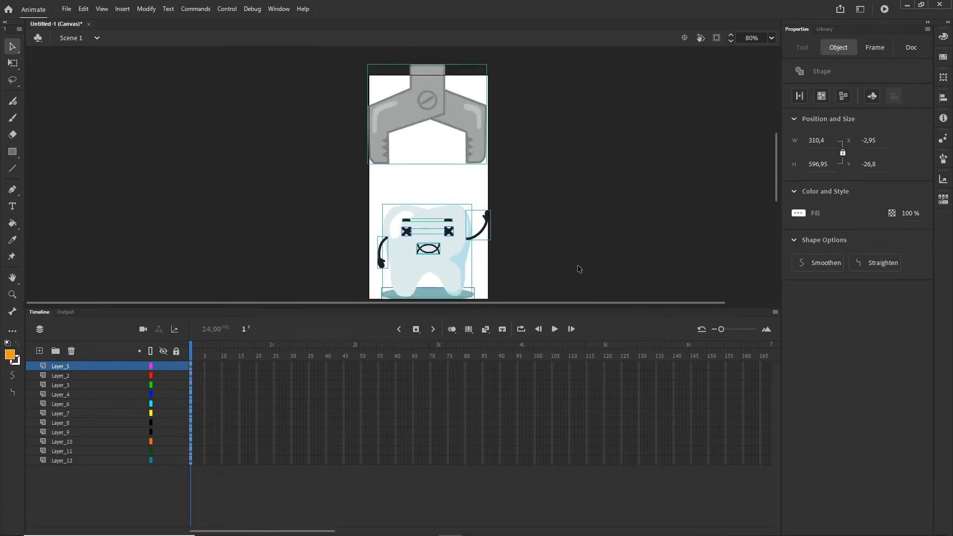
{"action": "left_click", "coordinate": [603, 264]}
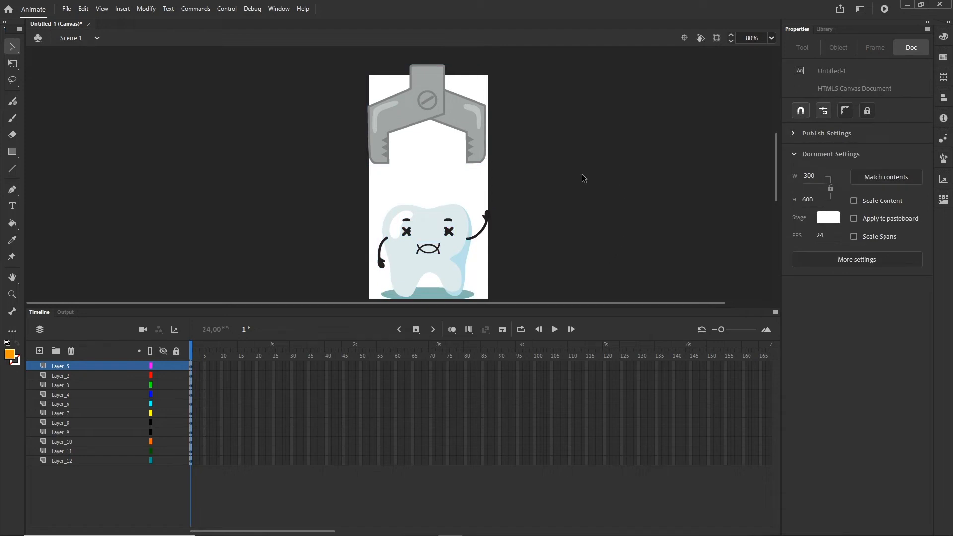
{"action": "scroll", "coordinate": [584, 179], "scroll_direction": "down", "scroll_amount": 1}
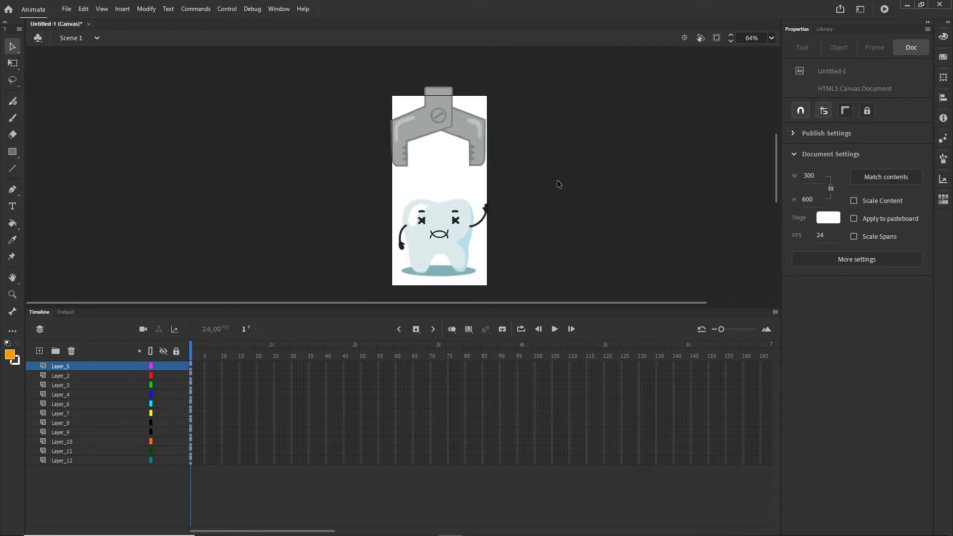
{"action": "scroll", "coordinate": [535, 192], "scroll_direction": "right", "scroll_amount": 2}
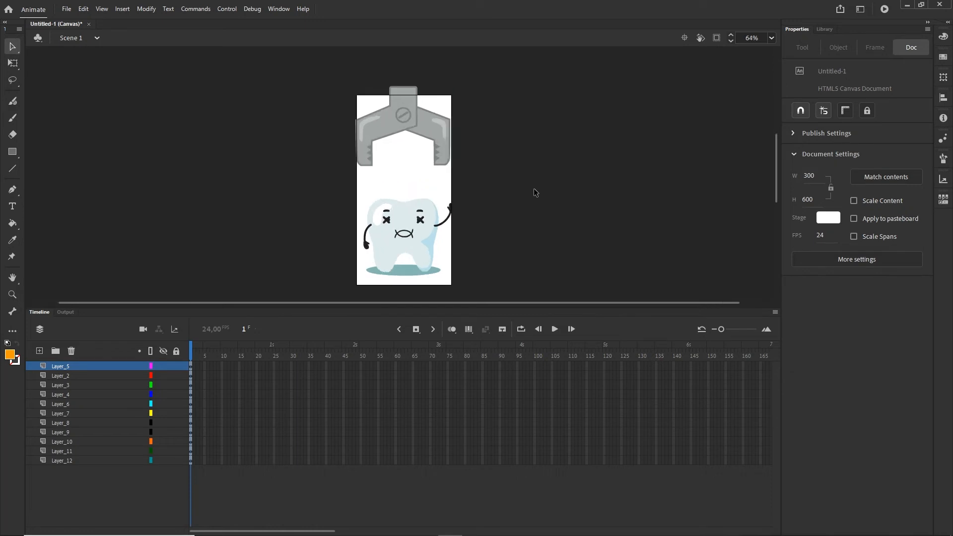
{"action": "left_click_drag", "start_coordinate": [494, 65], "coordinate": [339, 295]}
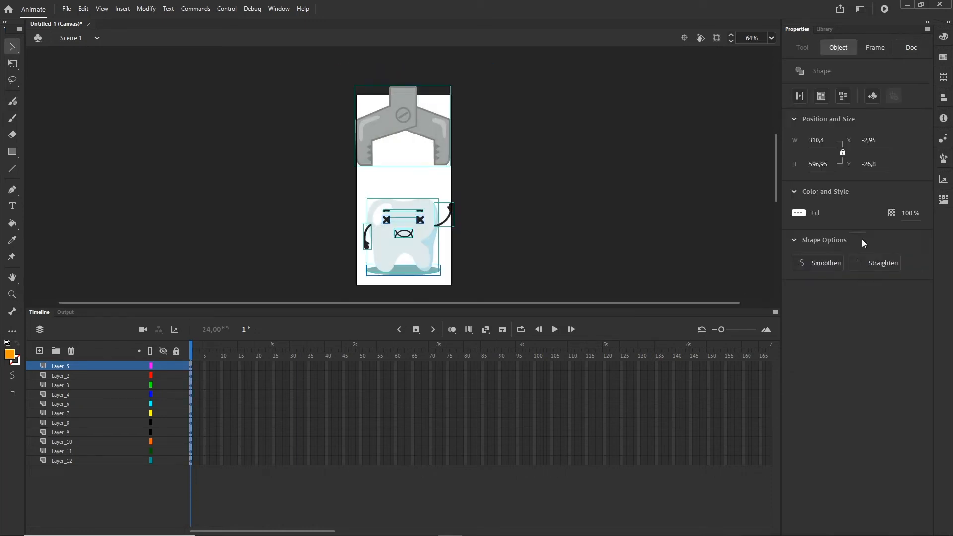
{"action": "left_click", "coordinate": [144, 11]}
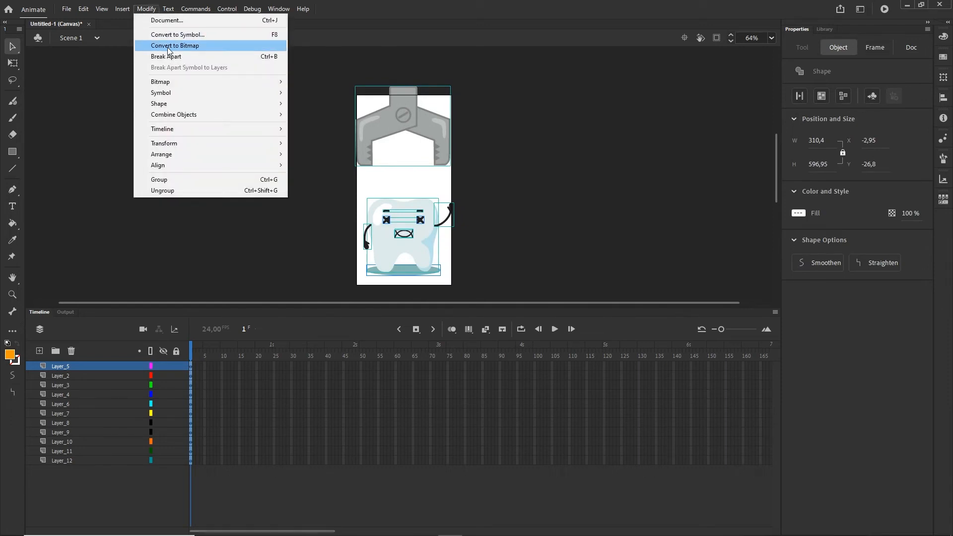
{"action": "left_click", "coordinate": [271, 35]}
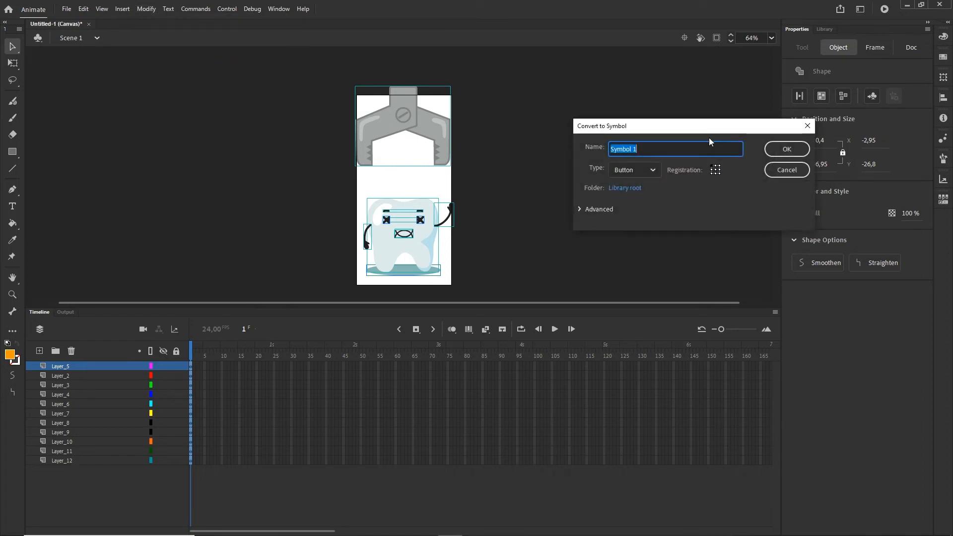
{"action": "type", "text": "toothScene"}
{"action": "left_click", "coordinate": [657, 172]}
{"action": "left_click", "coordinate": [629, 185]}
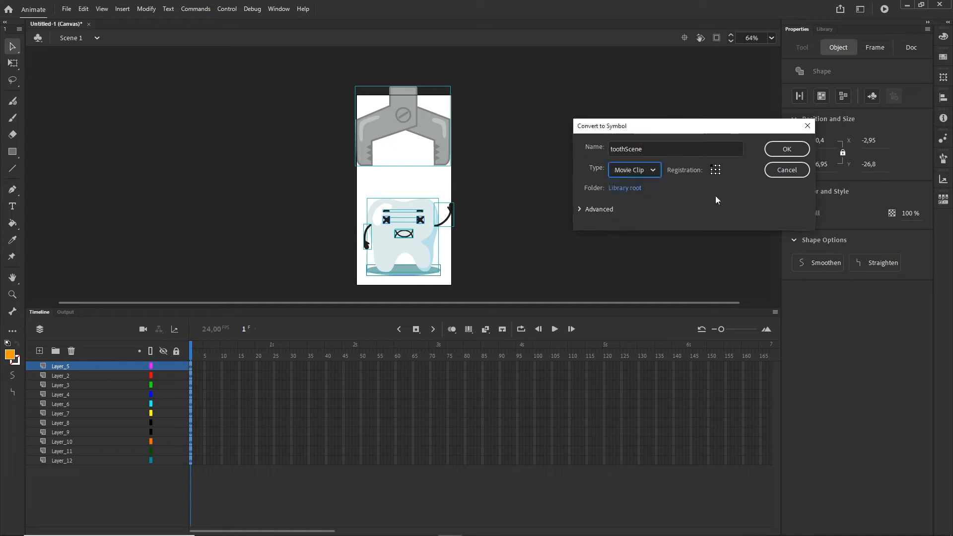
{"action": "left_click", "coordinate": [655, 171]}
{"action": "left_click", "coordinate": [634, 198]}
{"action": "left_click", "coordinate": [658, 172]}
{"action": "left_click", "coordinate": [630, 185]}
{"action": "left_click", "coordinate": [789, 149]}
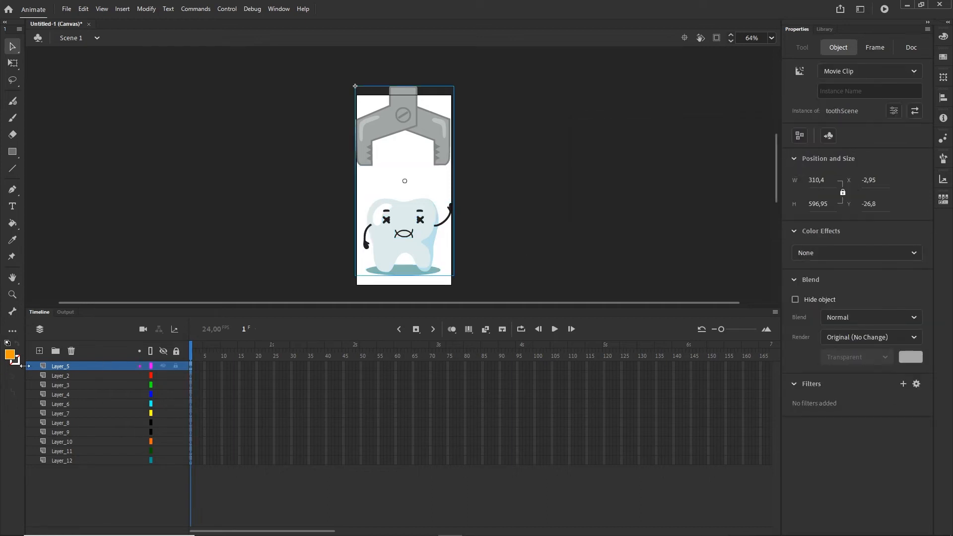
- Delete the emptied layers from Layer_2 down to Layer_12, keeping only Layer_5
{"action": "left_click", "coordinate": [73, 460]}
{"action": "left_click", "coordinate": [59, 375]}
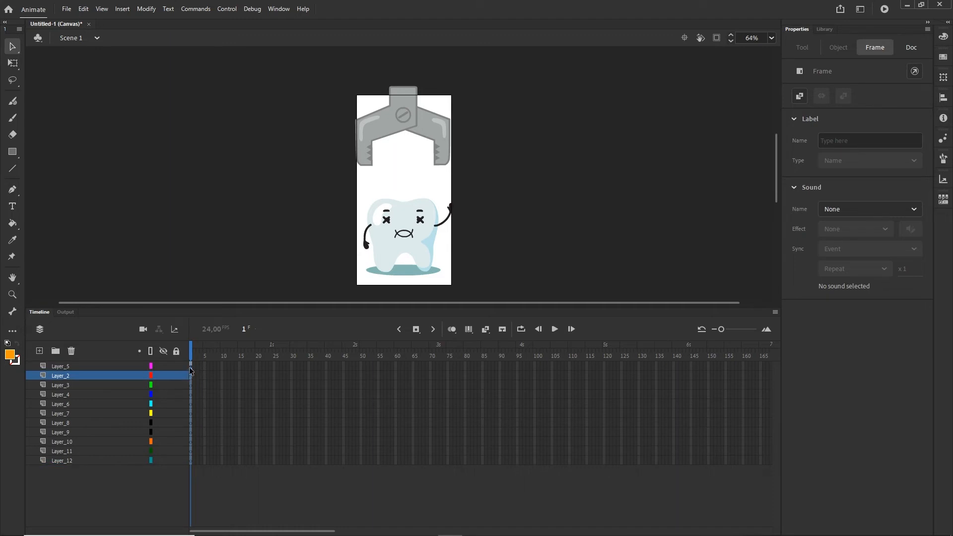
{"action": "left_click", "coordinate": [67, 460], "text": "shift"}
{"action": "left_click", "coordinate": [71, 351]}
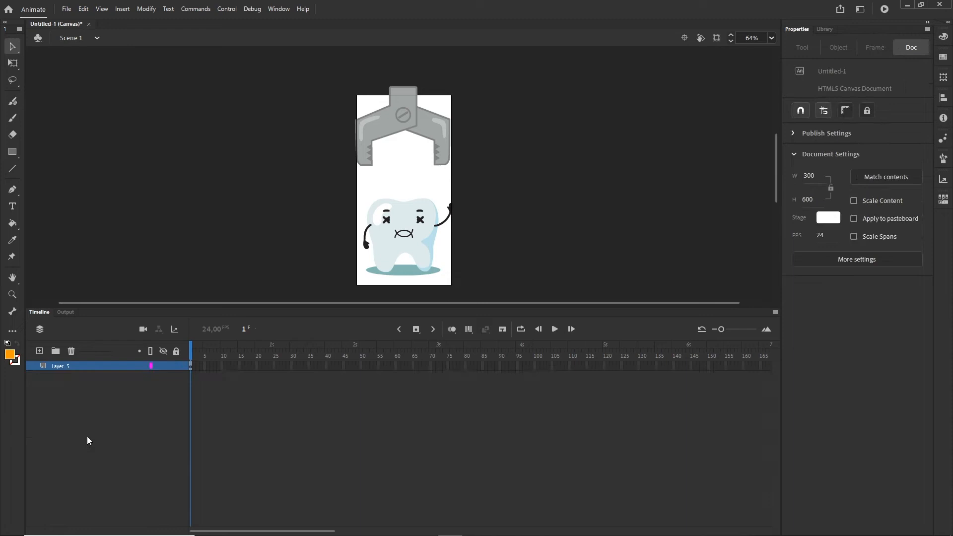
- Rename the remaining layer as toothScene and check the toothScene symbol in the library
{"action": "double_click", "coordinate": [61, 368]}
{"action": "type", "text": "toot"}
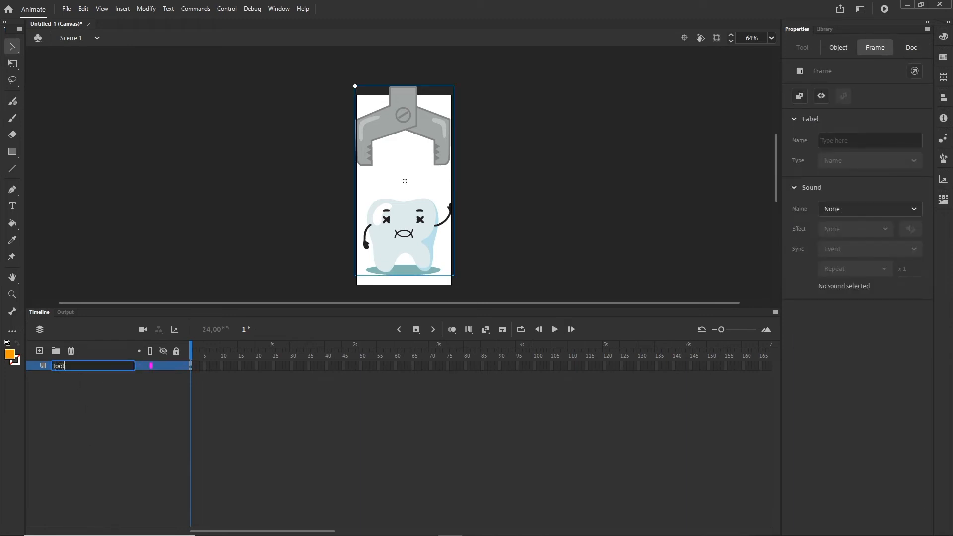
{"action": "type", "text": "hScene"}
{"action": "left_click", "coordinate": [97, 430]}
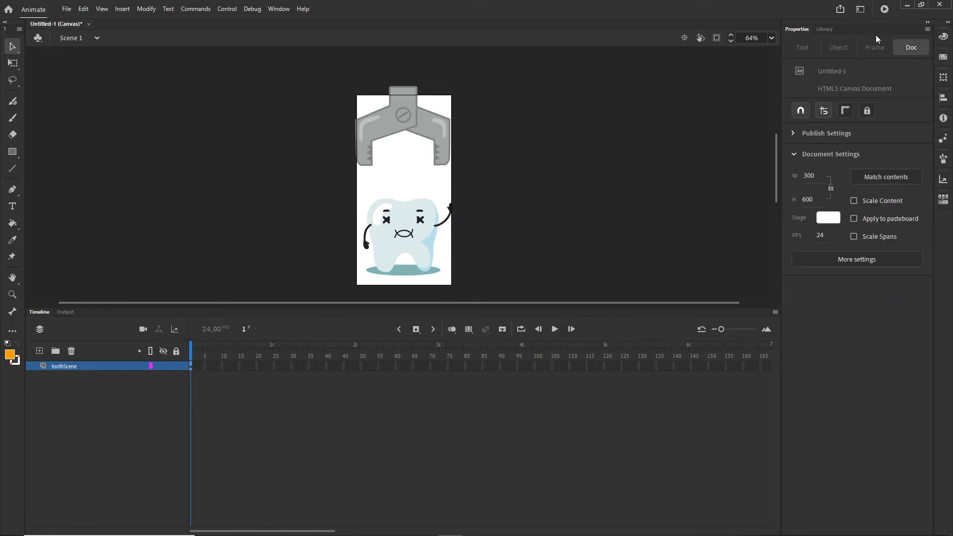
{"action": "left_click", "coordinate": [826, 29]}
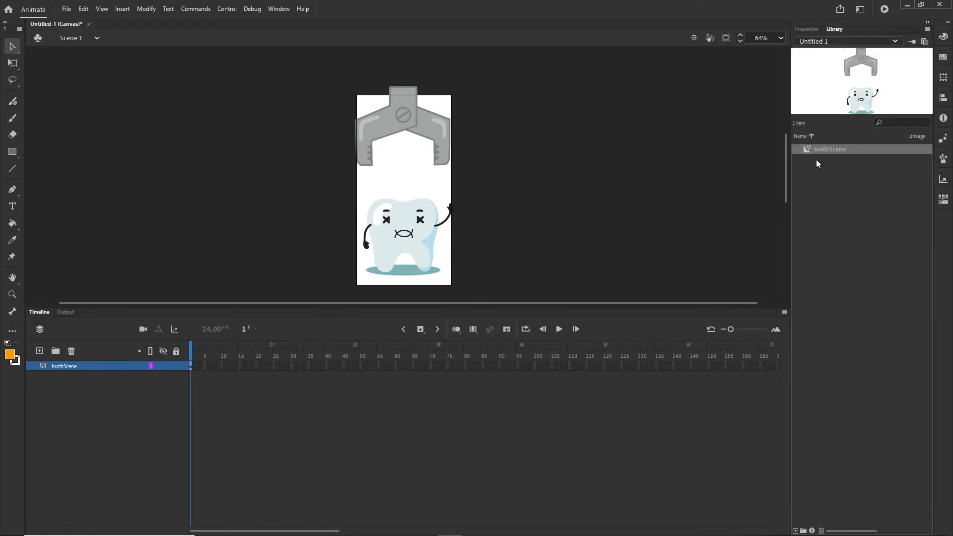
{"action": "left_click", "coordinate": [805, 29]}
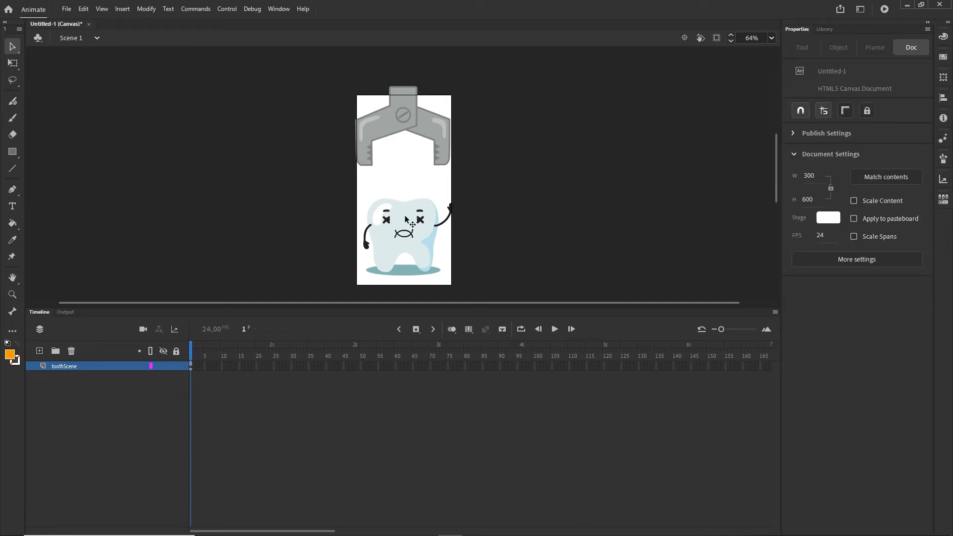
- Open the toothScene symbol for editing and distribute all its artwork to separate layers
{"action": "double_click", "coordinate": [422, 229]}
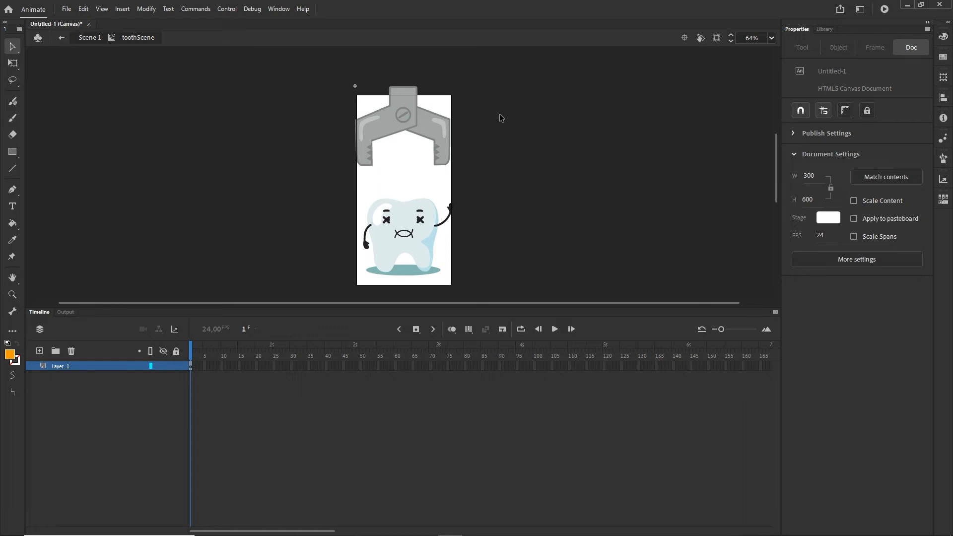
{"action": "left_click_drag", "start_coordinate": [489, 78], "coordinate": [321, 299]}
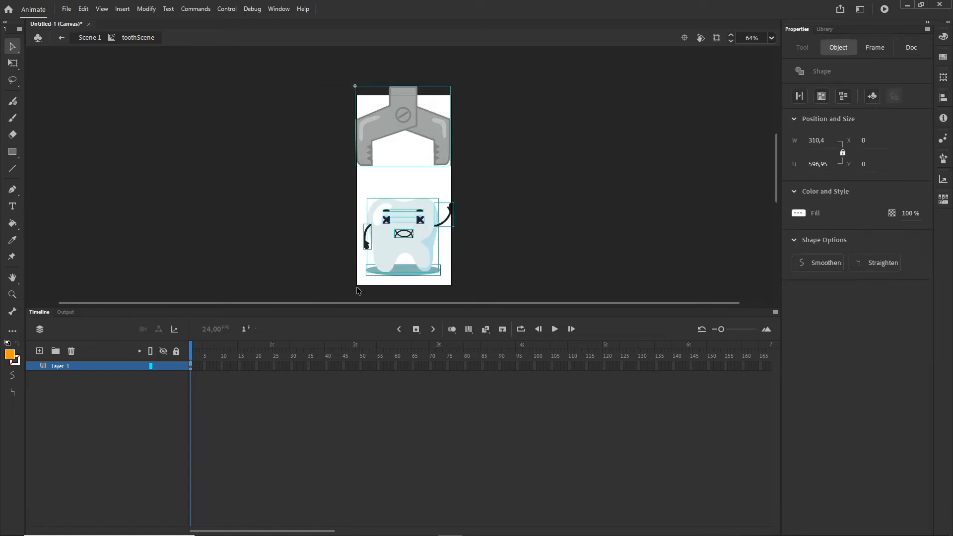
{"action": "right_click", "coordinate": [442, 143]}
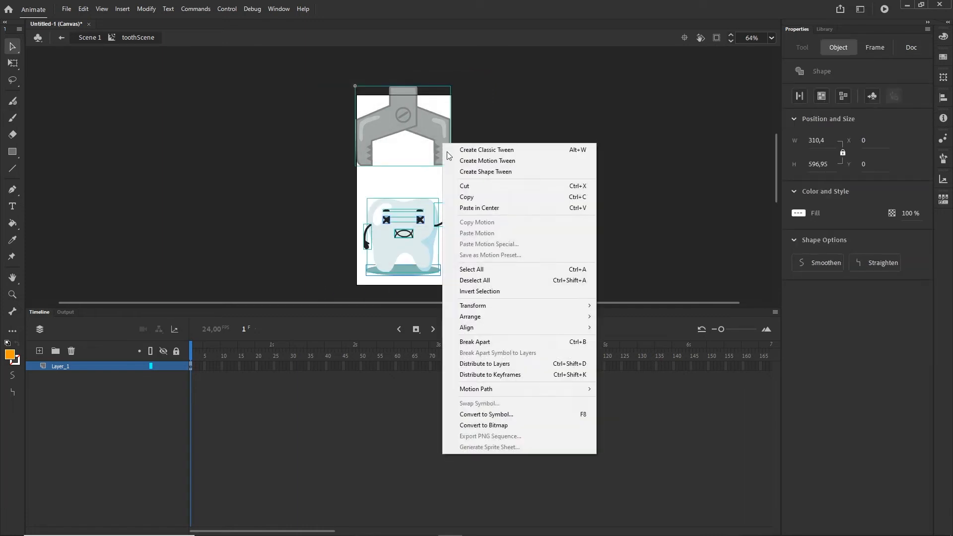
{"action": "left_click", "coordinate": [502, 362]}
{"action": "left_click", "coordinate": [611, 240]}
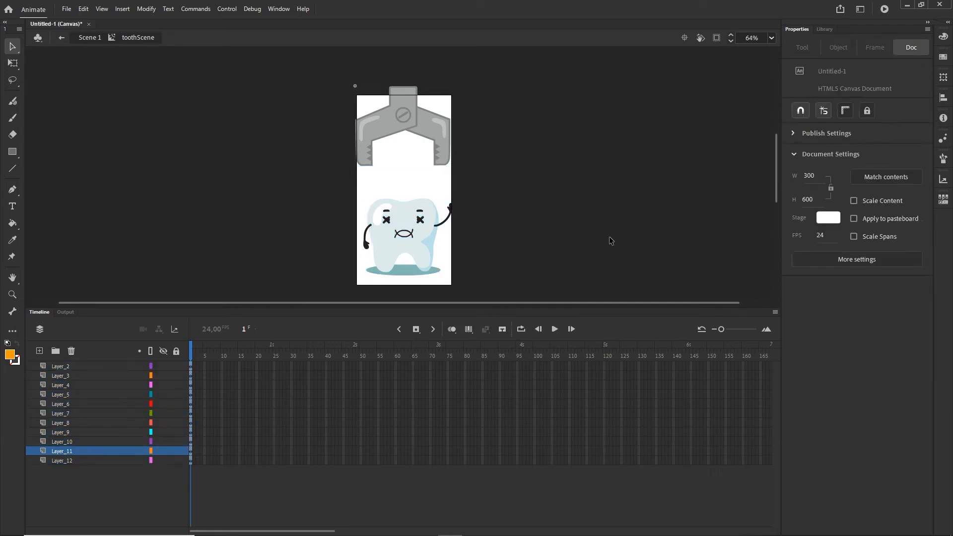
- Check which layers hold the pliers and the tooth parts, and lock the pliers layer, Layer_2
{"action": "left_click", "coordinate": [400, 116]}
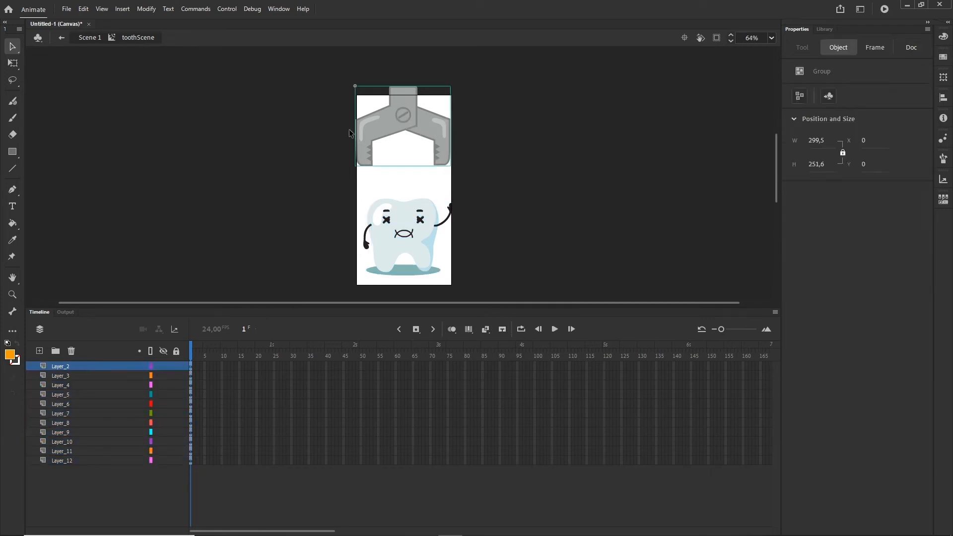
{"action": "left_click", "coordinate": [64, 459]}
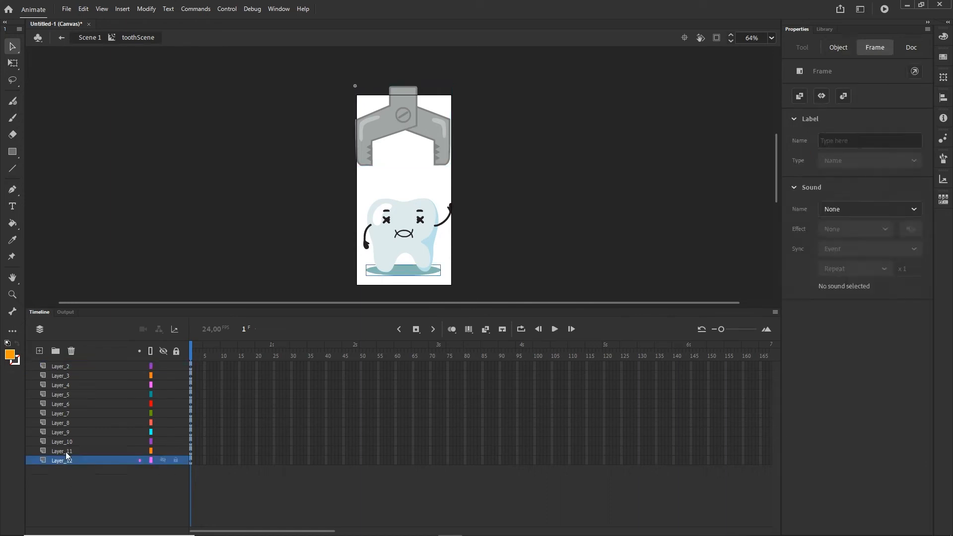
{"action": "left_click", "coordinate": [61, 376], "text": "shift"}
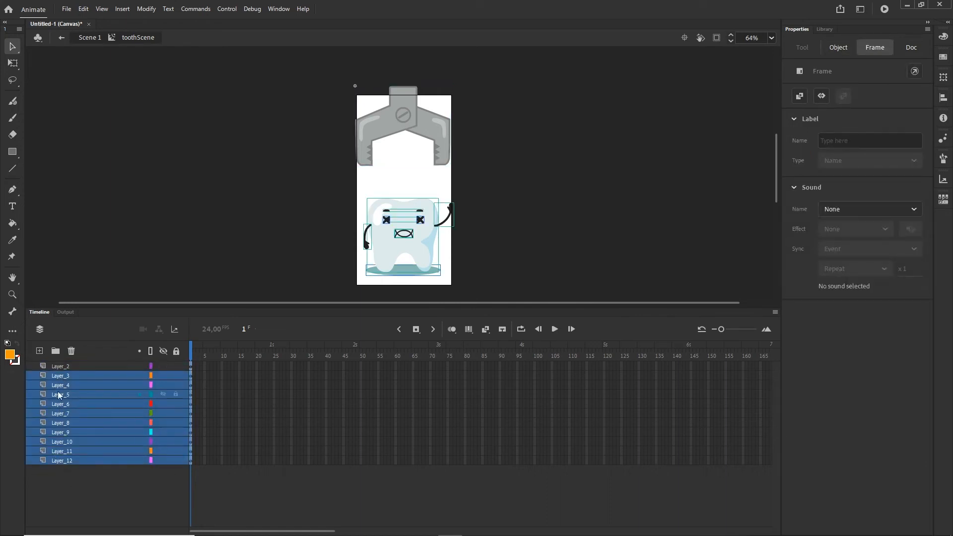
{"action": "left_click", "coordinate": [111, 490]}
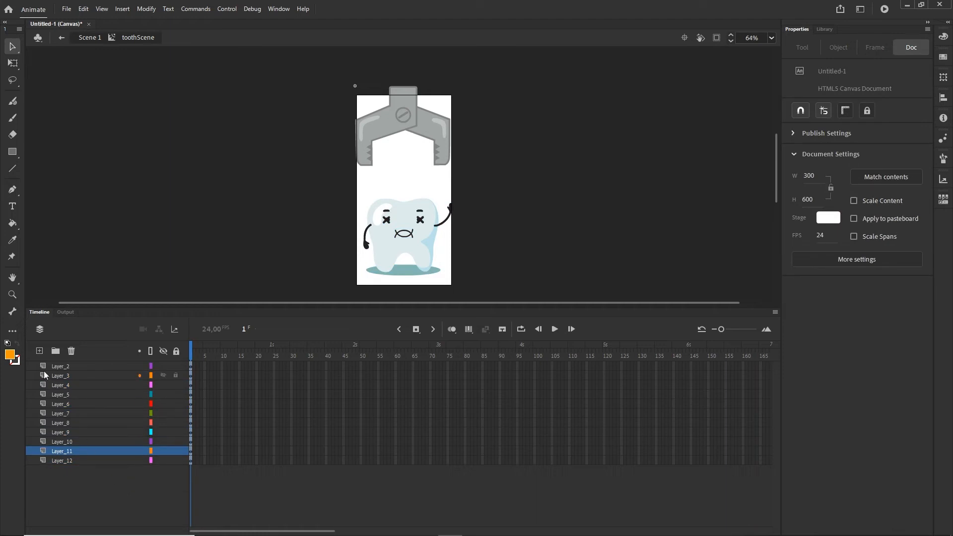
{"action": "left_click", "coordinate": [61, 369]}
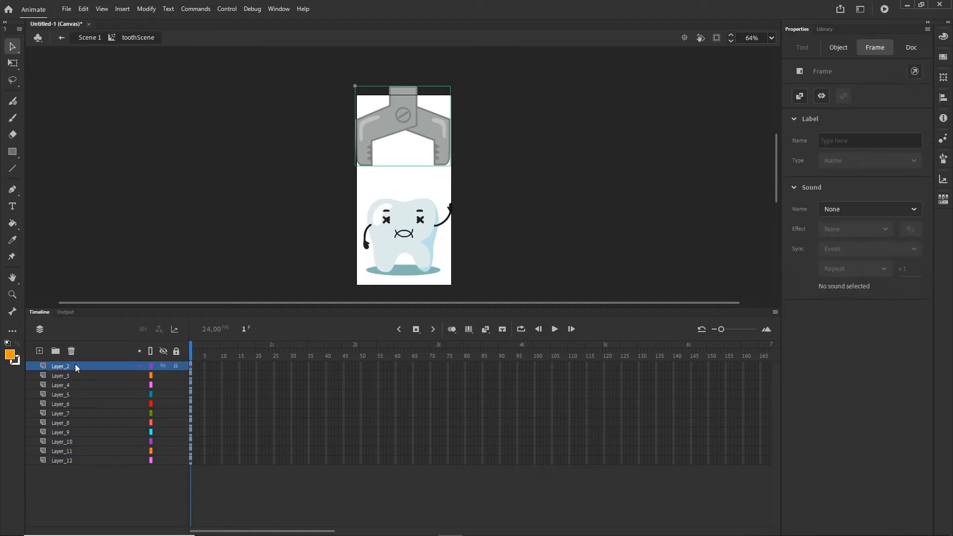
{"action": "left_click", "coordinate": [176, 366]}
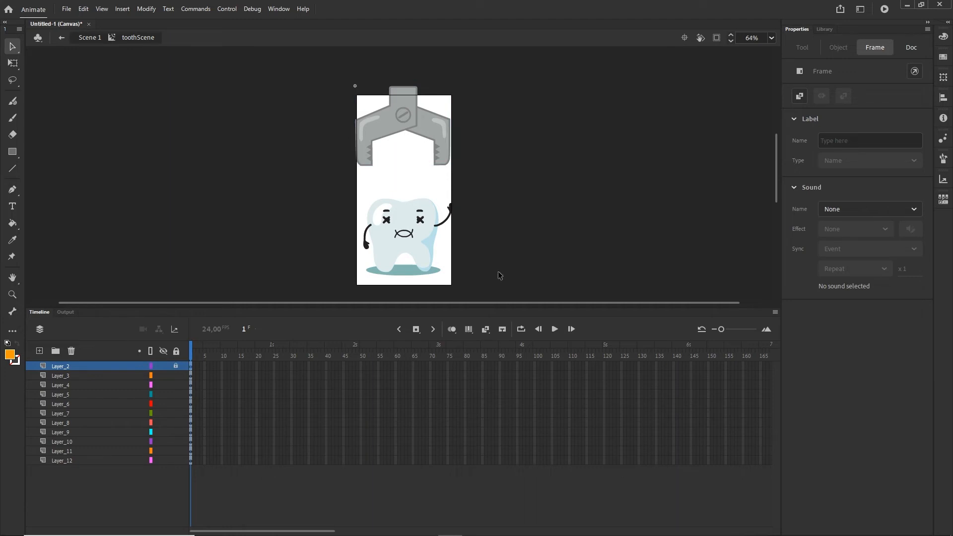
- Convert all the tooth parts, including arms, face and shadow, into a movie clip symbol named tooth
{"action": "left_click_drag", "start_coordinate": [495, 290], "coordinate": [329, 189]}
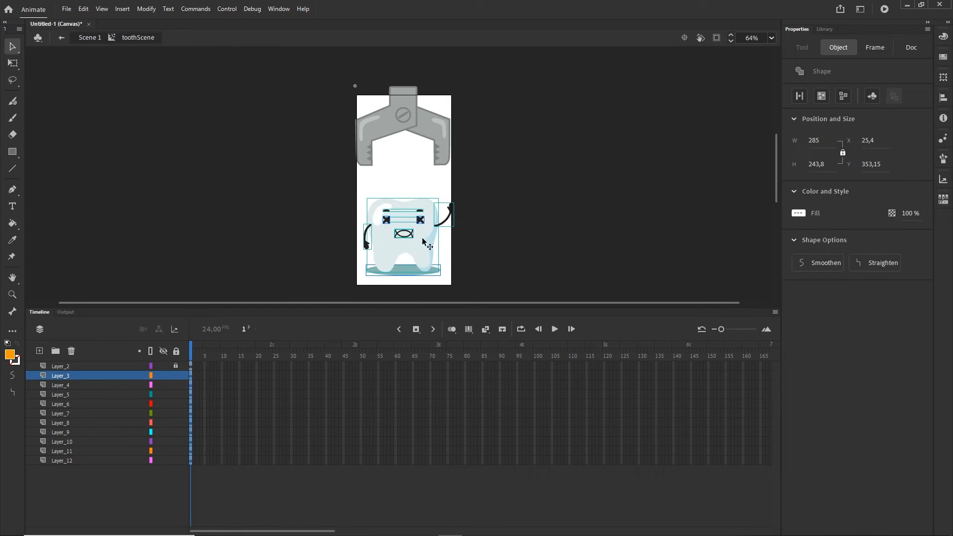
{"action": "left_click", "coordinate": [145, 10]}
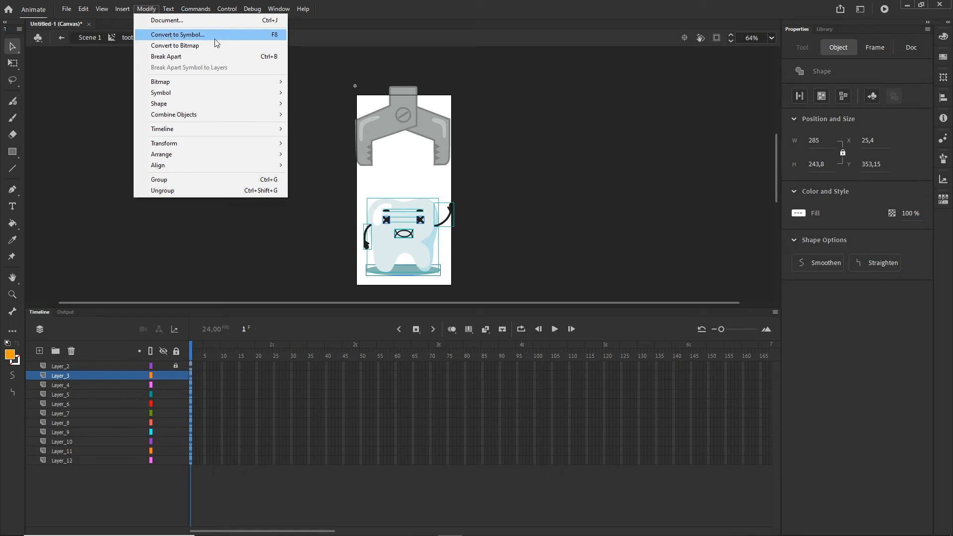
{"action": "left_click", "coordinate": [200, 42]}
{"action": "type", "text": "t"}
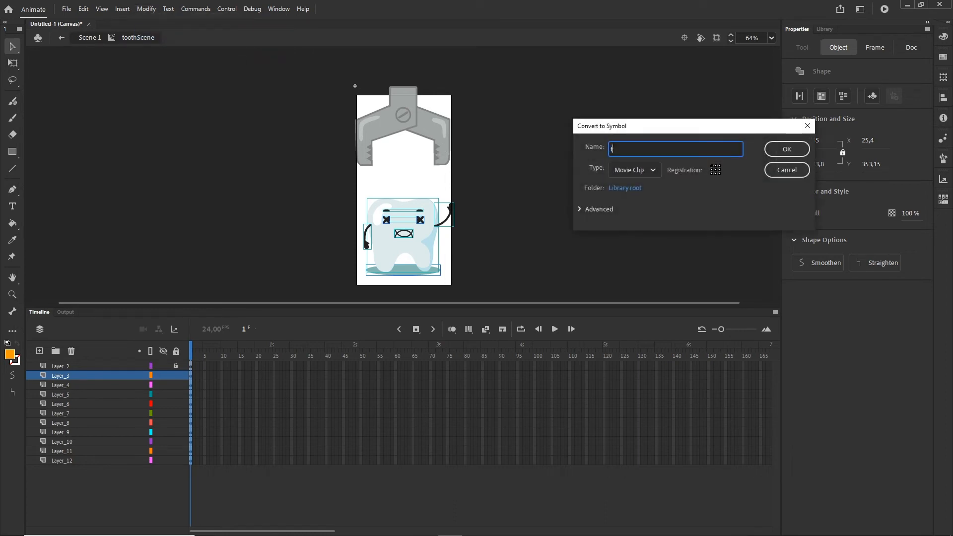
{"action": "type", "text": "ooth"}
{"action": "left_click", "coordinate": [786, 154]}
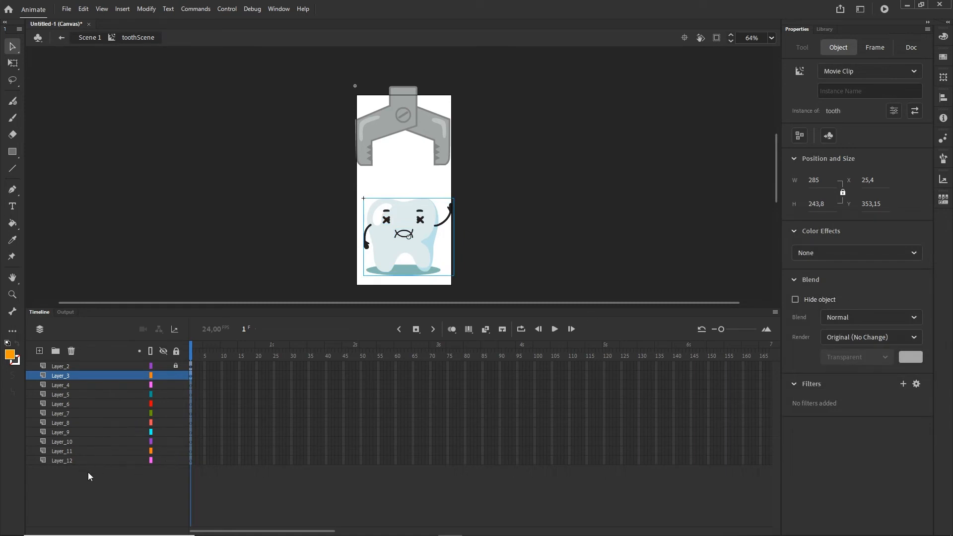
- Delete the emptied layers Layer_4 through Layer_12 inside toothScene
{"action": "left_click", "coordinate": [59, 469]}
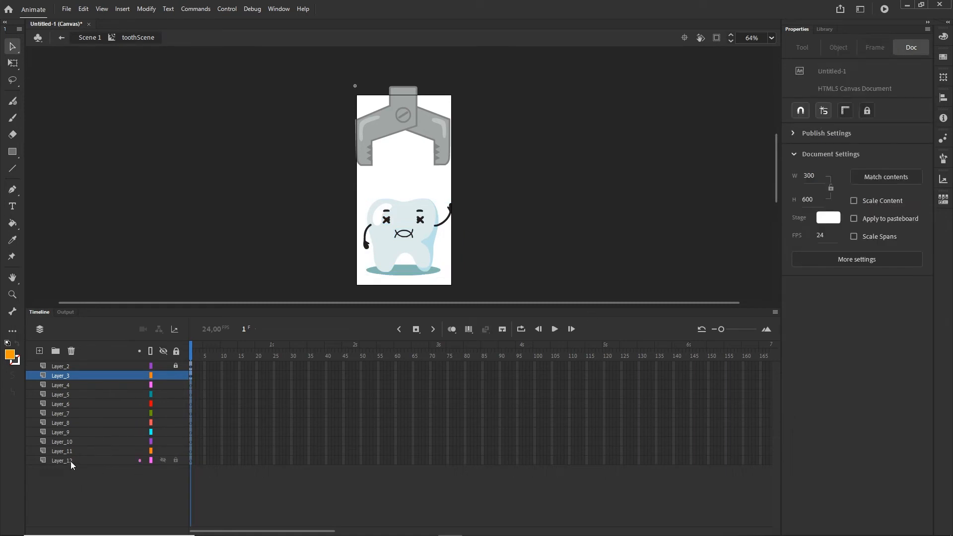
{"action": "left_click", "coordinate": [70, 461]}
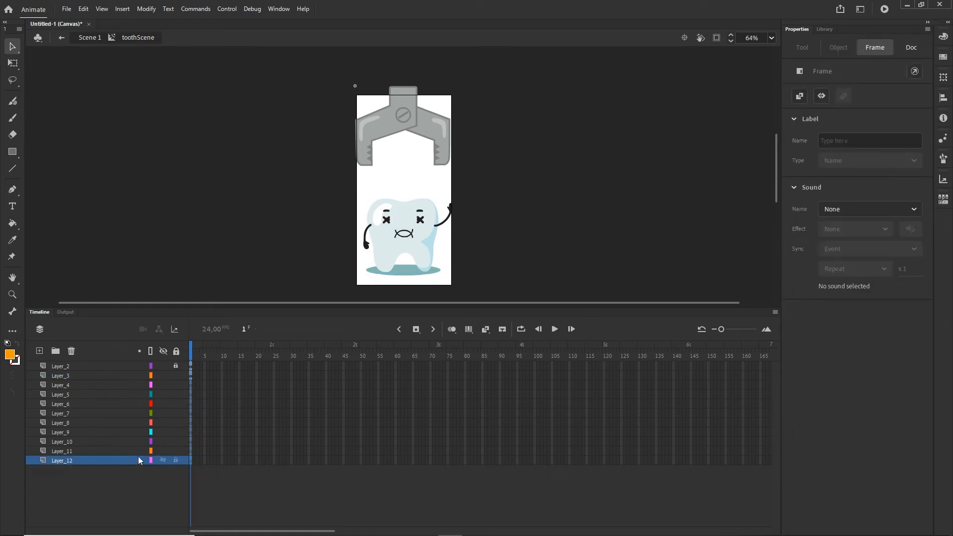
{"action": "left_click", "coordinate": [58, 388], "text": "shift"}
{"action": "left_click", "coordinate": [71, 351]}
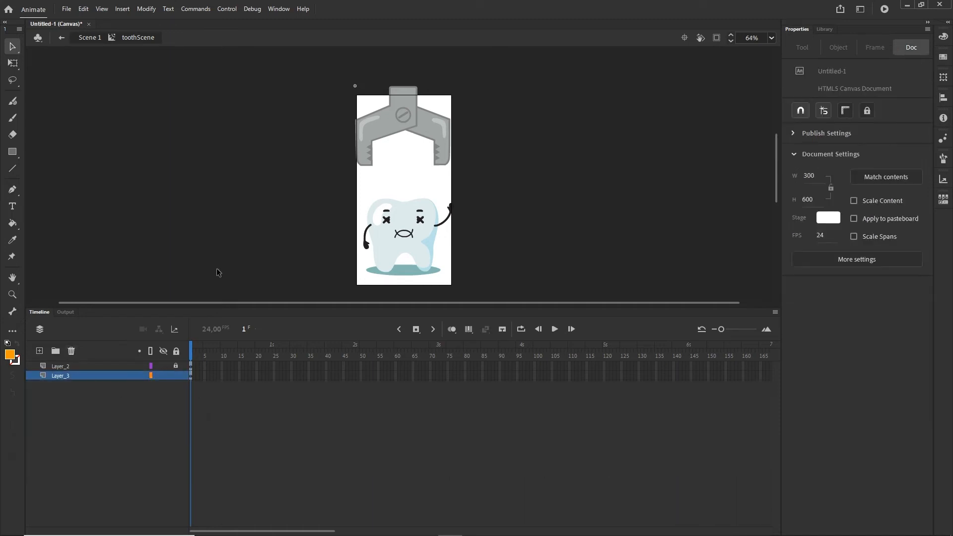
- Inside the toothScene symbol, rename Layer_3, which holds the tooth clip, as tooth
{"action": "left_click", "coordinate": [91, 40]}
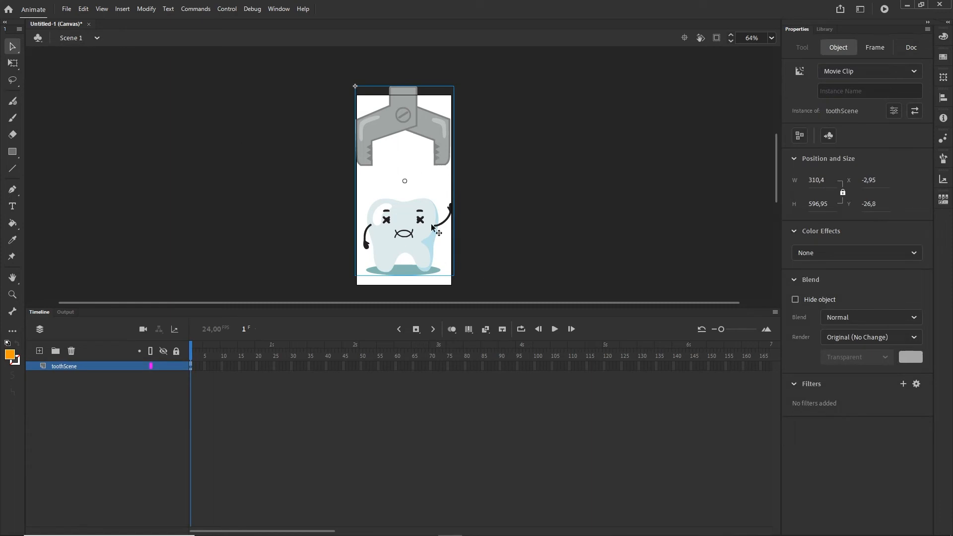
{"action": "double_click", "coordinate": [433, 129]}
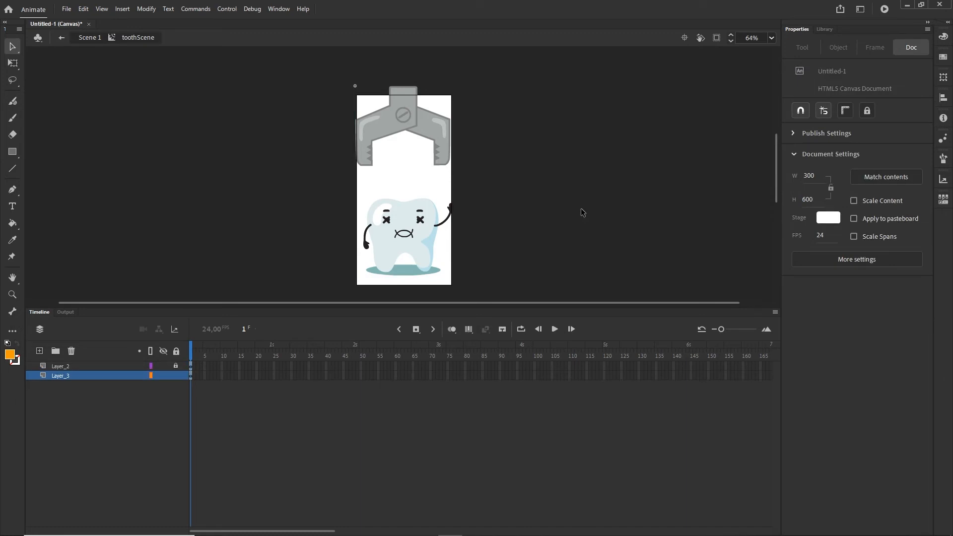
{"action": "left_click", "coordinate": [62, 375]}
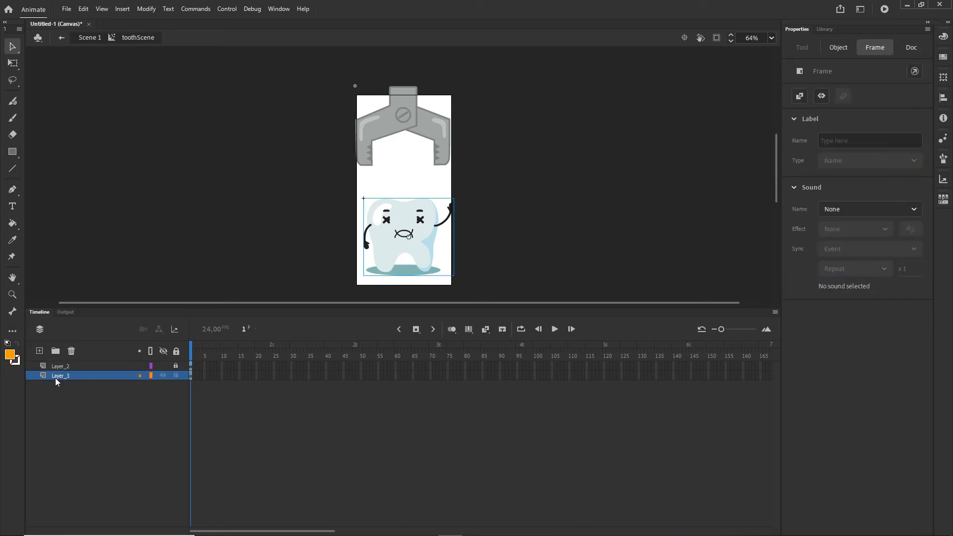
{"action": "double_click", "coordinate": [55, 375]}
{"action": "type", "text": "tooth"}
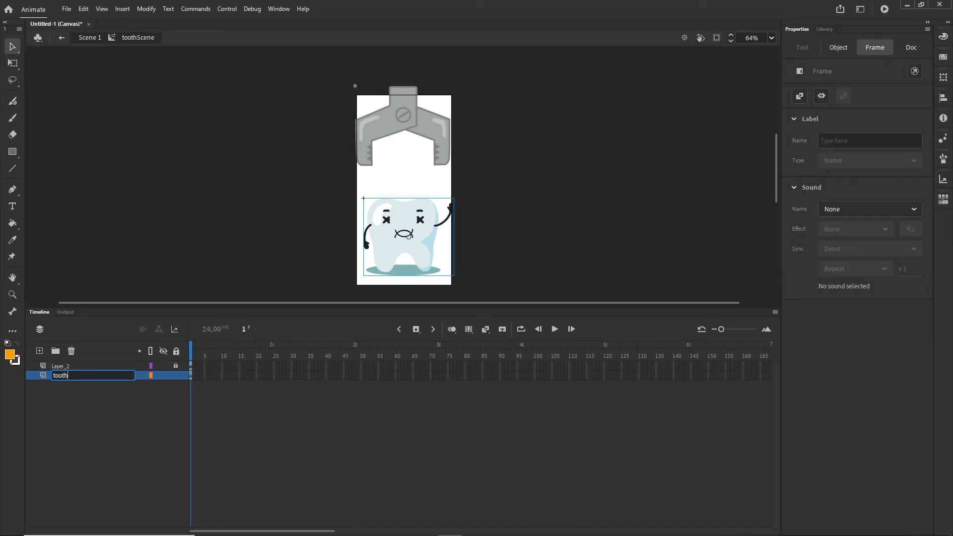
{"action": "left_click", "coordinate": [105, 430]}
- Rename the locked pliers layer, Layer_2, as machine
{"action": "left_click", "coordinate": [55, 370]}
{"action": "double_click", "coordinate": [58, 368]}
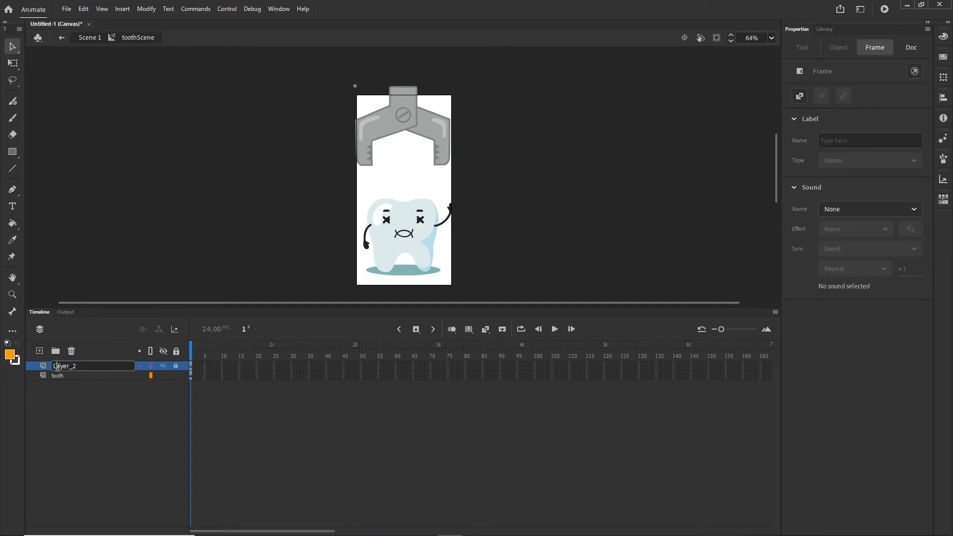
{"action": "double_click", "coordinate": [83, 366]}
{"action": "type", "text": "machine"}
{"action": "left_click", "coordinate": [102, 430]}
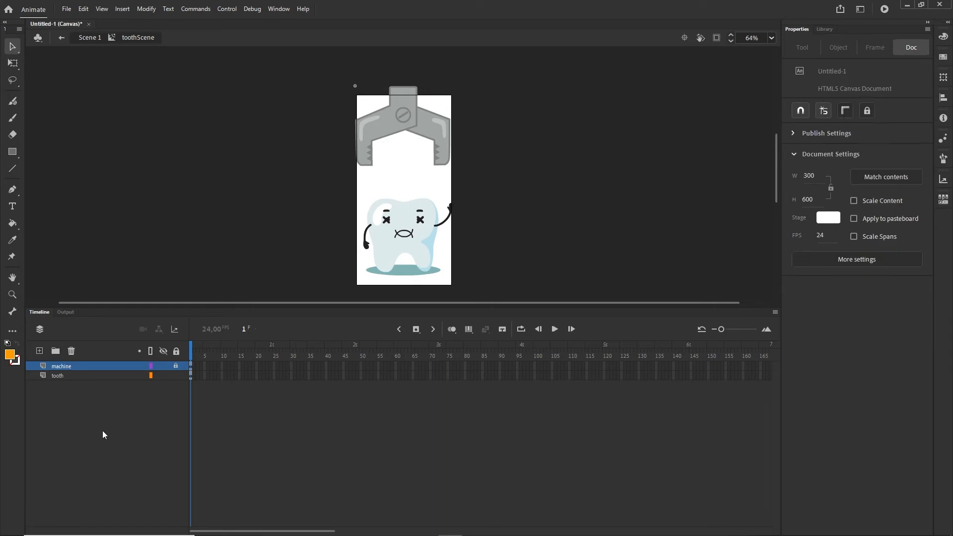
- Open the nested tooth symbol for editing and distribute all its parts to separate layers
{"action": "left_click", "coordinate": [55, 377]}
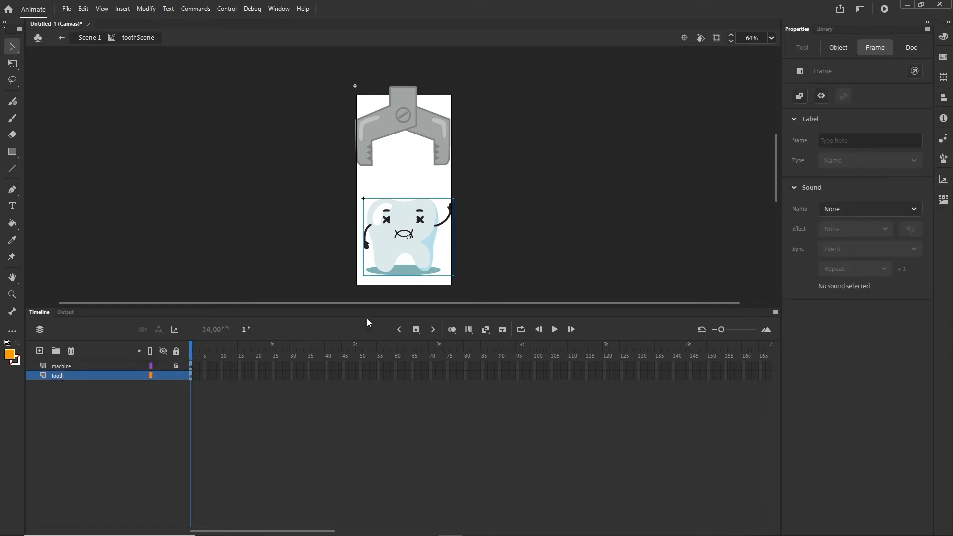
{"action": "double_click", "coordinate": [419, 247]}
{"action": "left_click", "coordinate": [127, 102]}
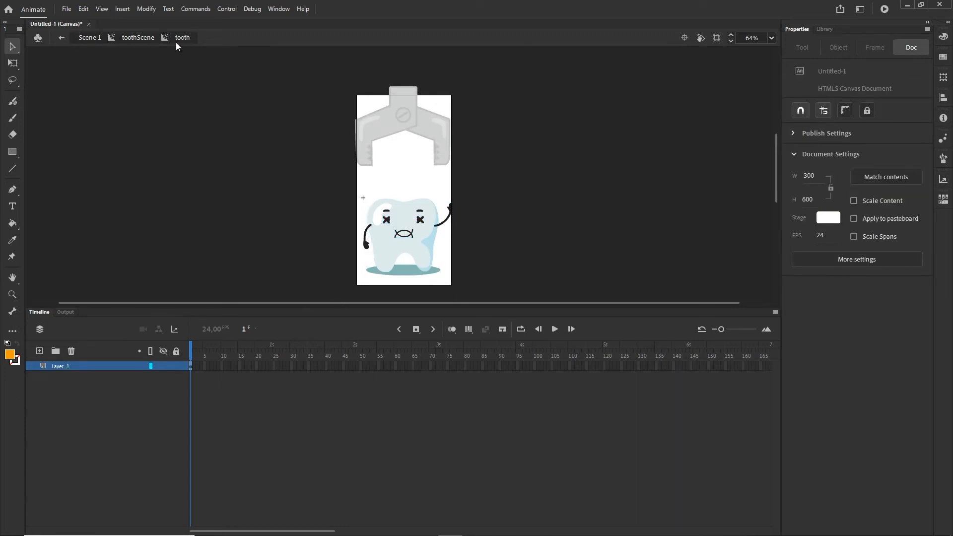
{"action": "left_click_drag", "start_coordinate": [497, 286], "coordinate": [321, 186]}
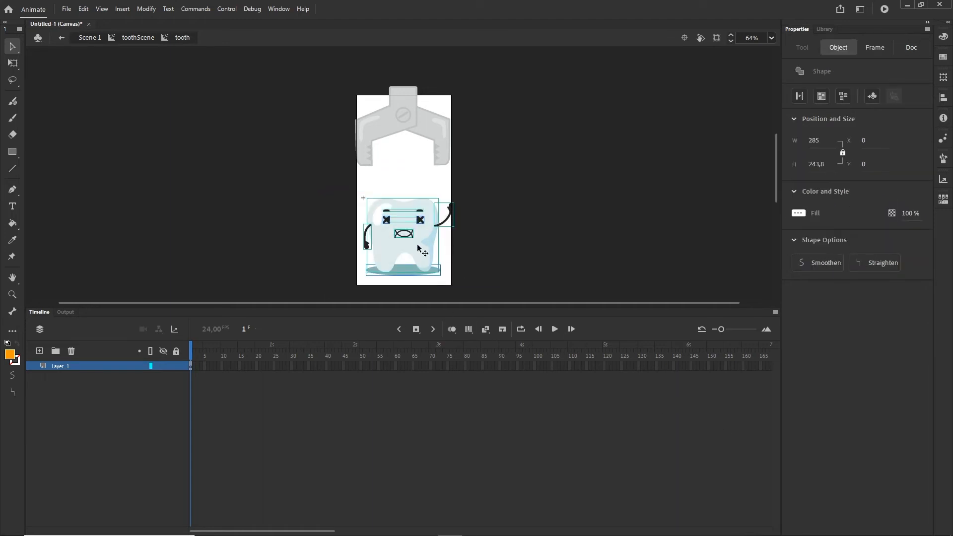
{"action": "right_click", "coordinate": [418, 245]}
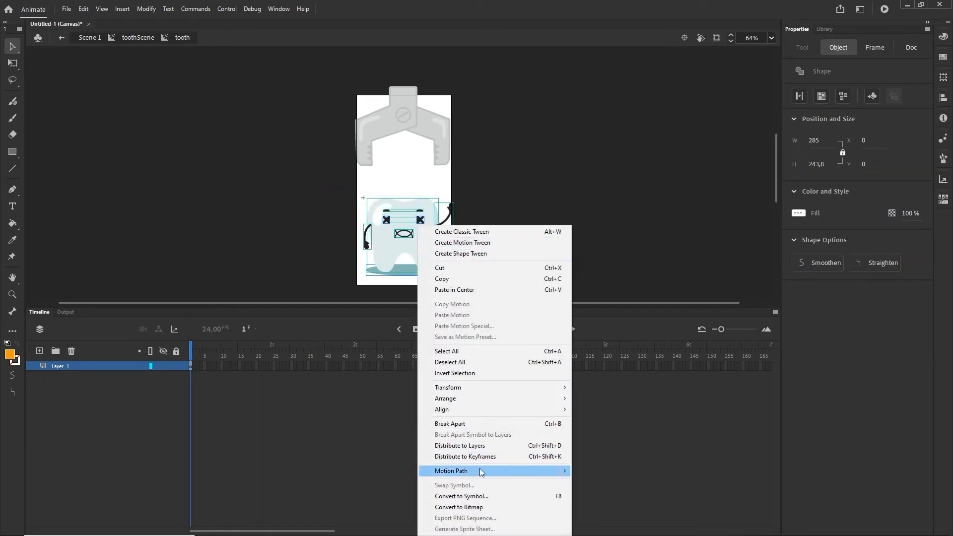
{"action": "left_click", "coordinate": [469, 445]}
{"action": "left_click", "coordinate": [481, 289]}
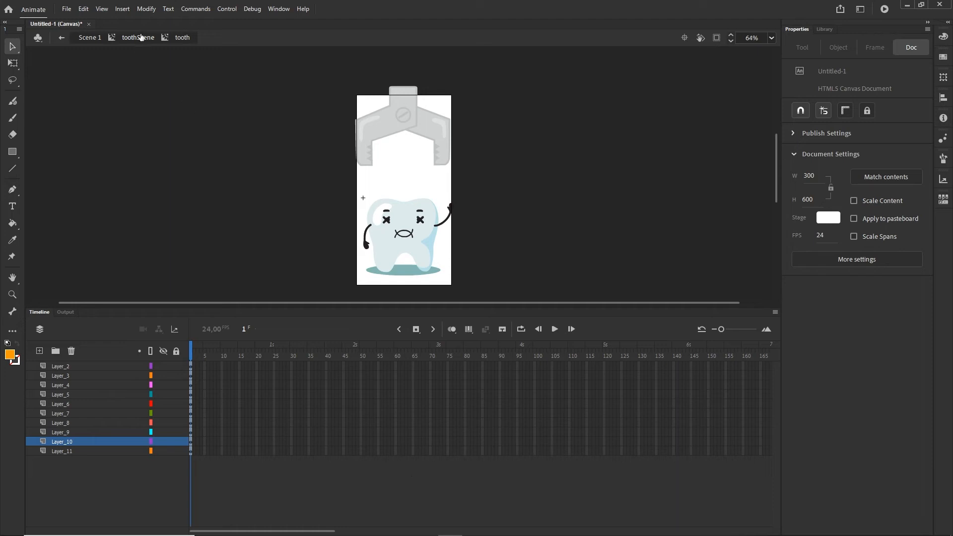
- Return to Scene 1 and give the toothScene movie clip the instance name toothScene1
{"action": "left_click", "coordinate": [90, 38]}
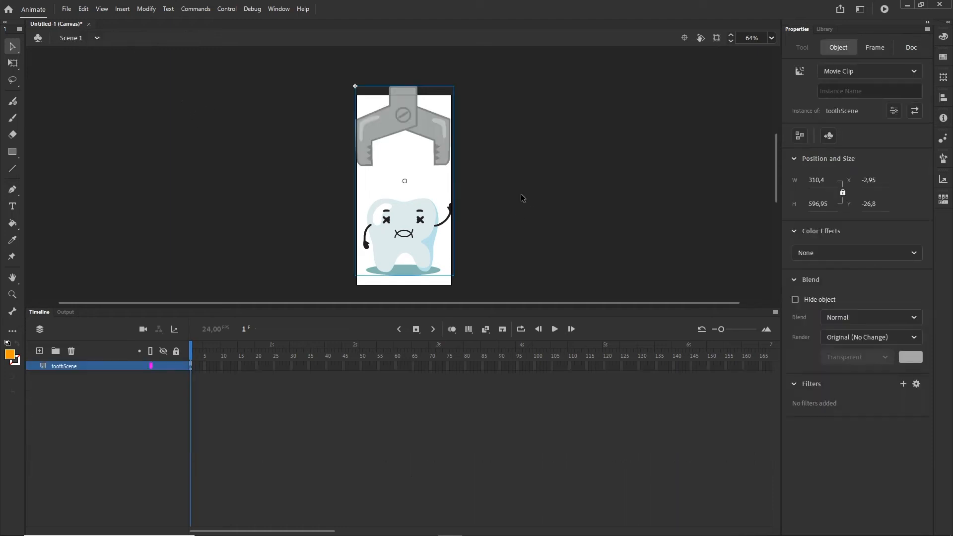
{"action": "scroll", "coordinate": [484, 205], "scroll_direction": "up", "scroll_amount": 1}
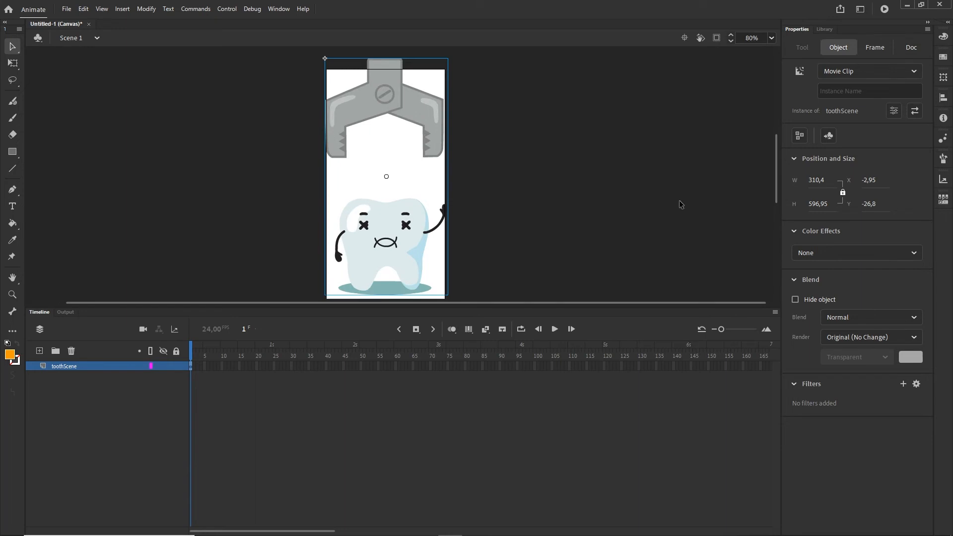
{"action": "left_click", "coordinate": [652, 188]}
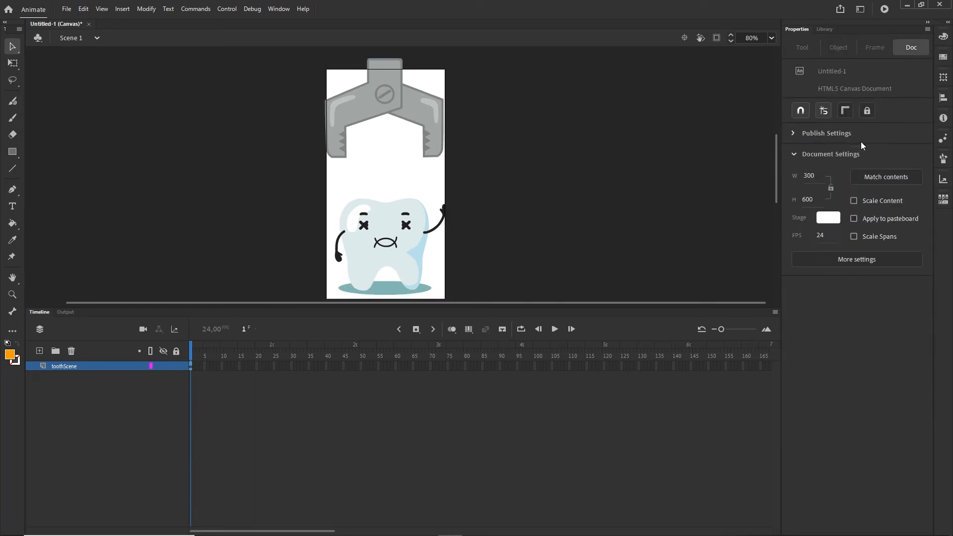
{"action": "left_click", "coordinate": [400, 114]}
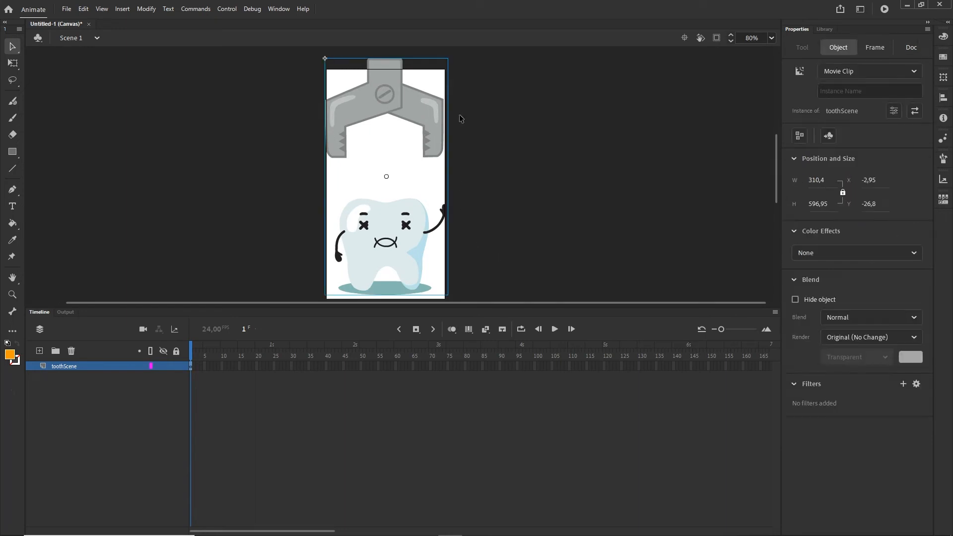
{"action": "left_click", "coordinate": [849, 90]}
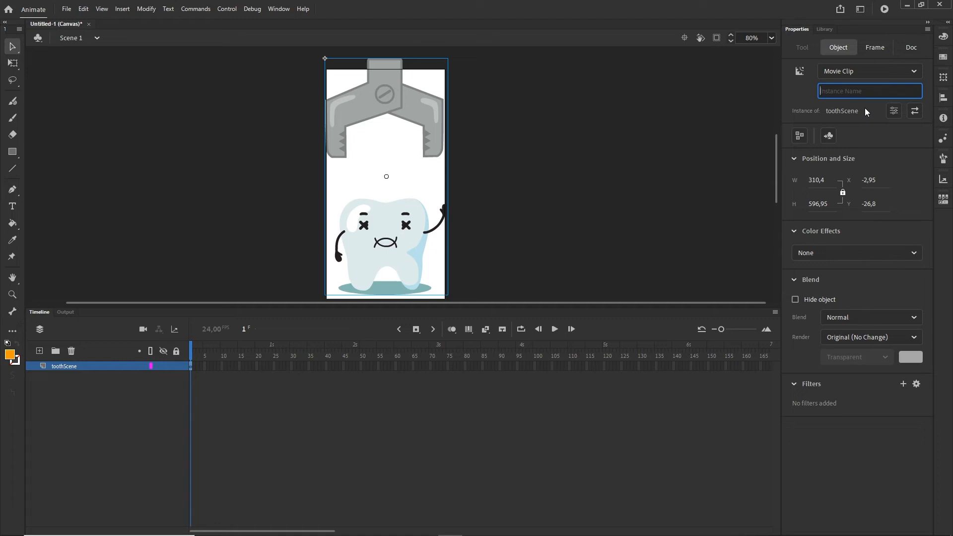
{"action": "type", "text": "toothScene1"}
{"action": "left_click", "coordinate": [662, 248]}
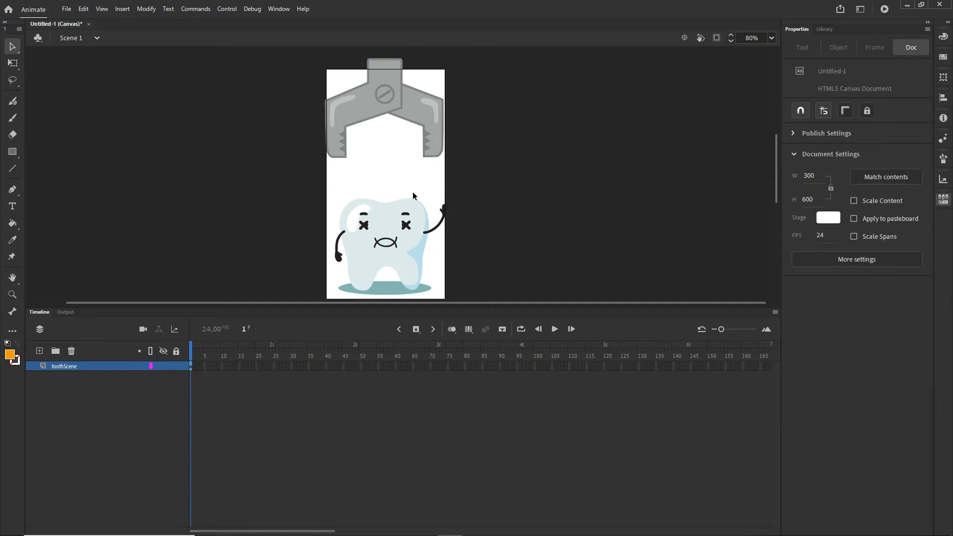
{"action": "left_click", "coordinate": [825, 29]}
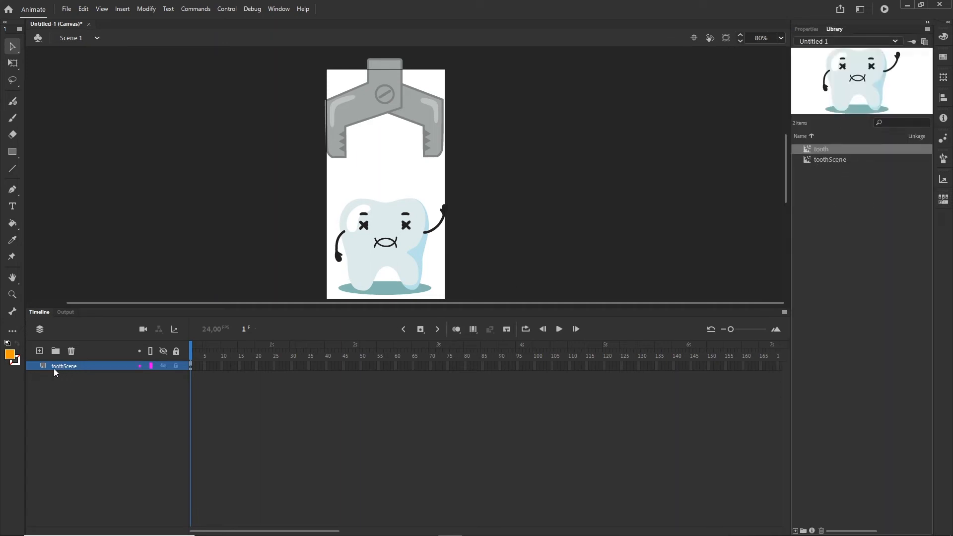
{"action": "left_click", "coordinate": [806, 29]}
{"action": "left_click", "coordinate": [439, 121]}
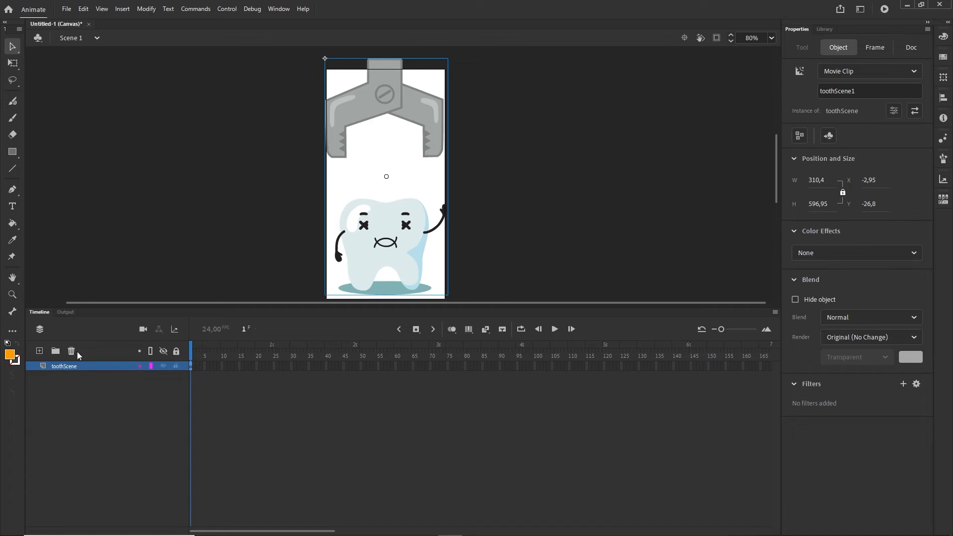
- Add a new layer above toothScene on the main timeline and name it code
{"action": "left_click", "coordinate": [40, 352]}
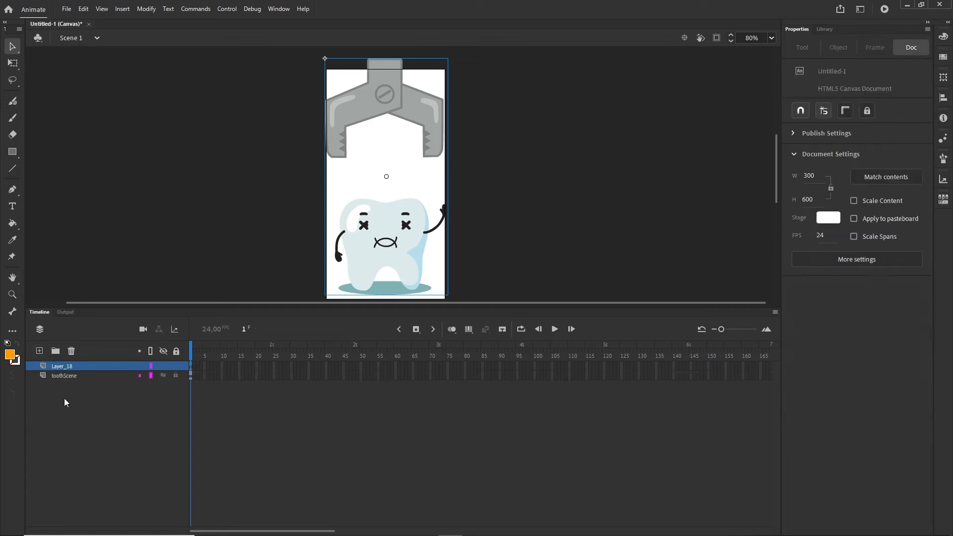
{"action": "double_click", "coordinate": [60, 368]}
{"action": "type", "text": "cod"}
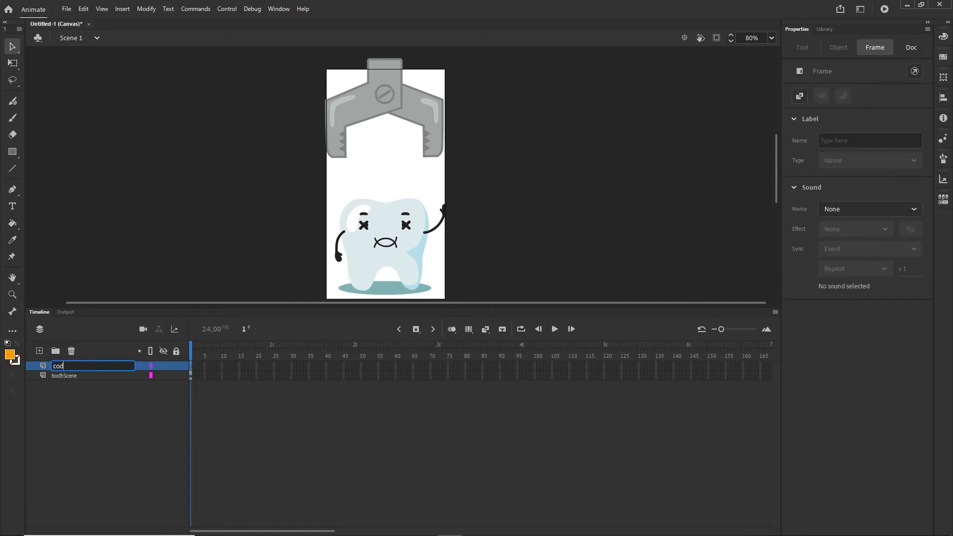
{"action": "type", "text": "e"}
{"action": "left_click", "coordinate": [173, 409]}
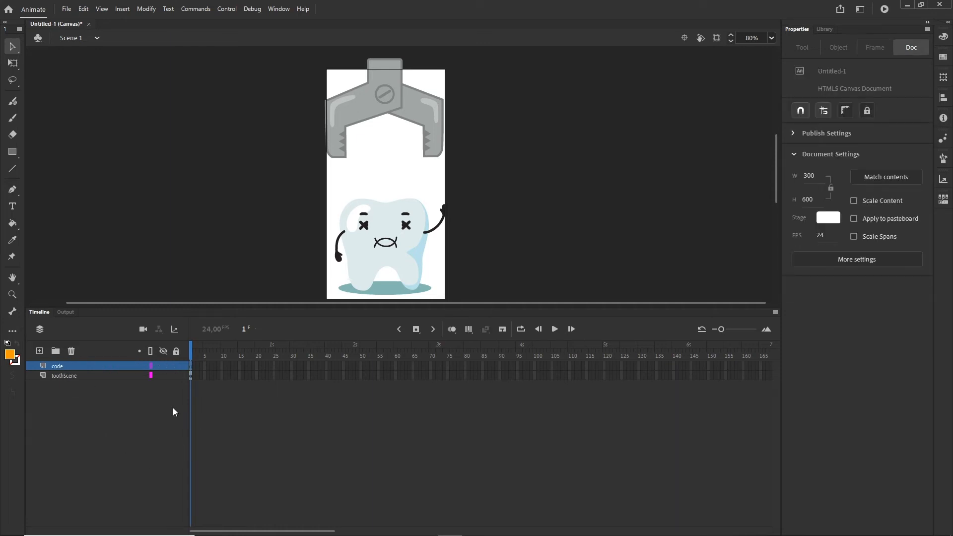
- Add the frame script "let root = this;" to frame 1 of the code layer, then collapse the script editor
{"action": "right_click", "coordinate": [191, 367]}
{"action": "left_click", "coordinate": [218, 361]}
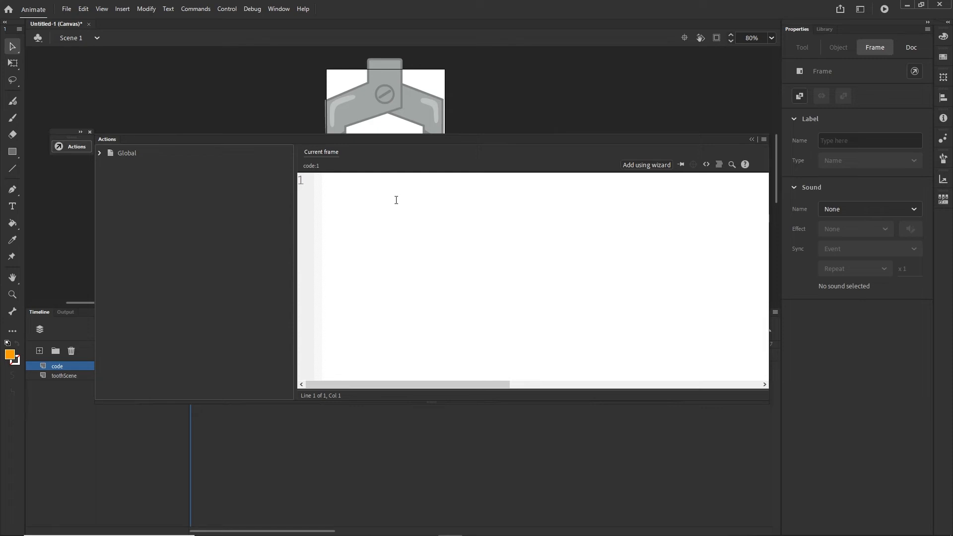
{"action": "type", "text": "let roo"}
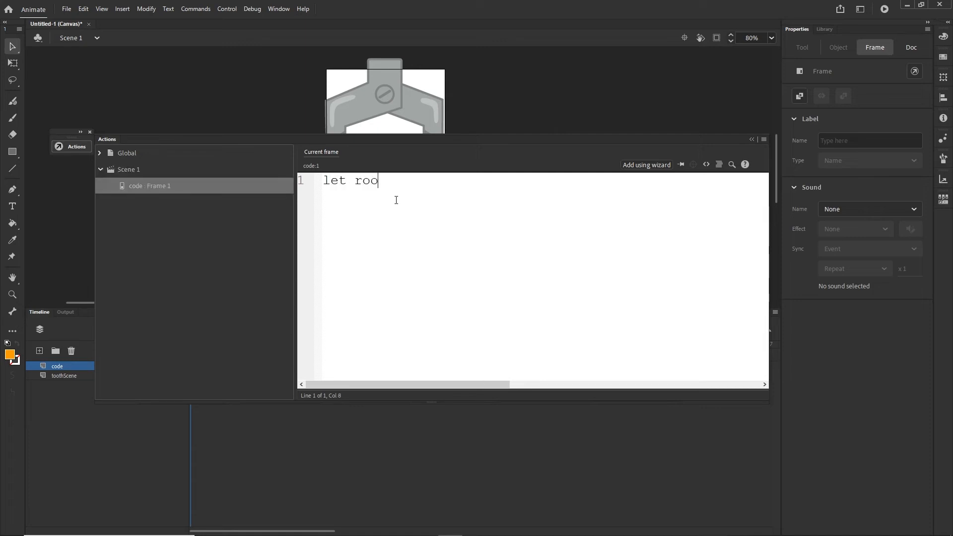
{"action": "type", "text": "t"}
{"action": "left_click_drag", "start_coordinate": [393, 184], "coordinate": [347, 180]}
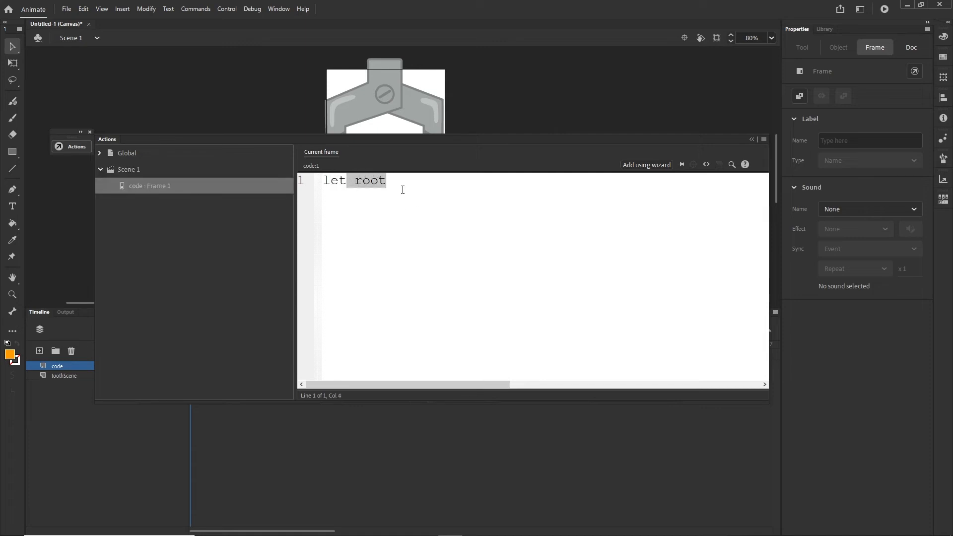
{"action": "left_click", "coordinate": [394, 181]}
{"action": "type", "text": "= "}
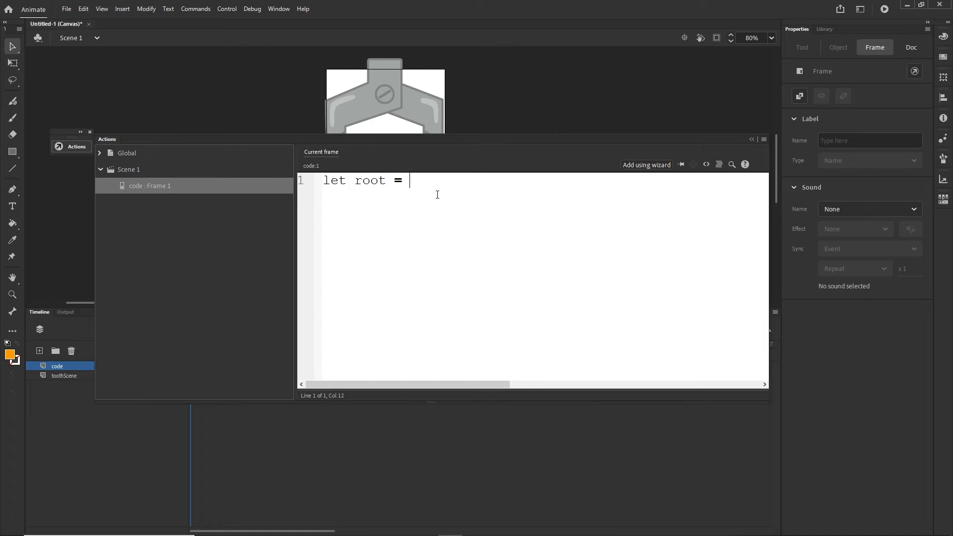
{"action": "type", "text": "this;"}
{"action": "left_click_drag", "start_coordinate": [442, 181], "coordinate": [413, 181]}
{"action": "left_click", "coordinate": [424, 207]}
{"action": "left_click_drag", "start_coordinate": [386, 181], "coordinate": [354, 181]}
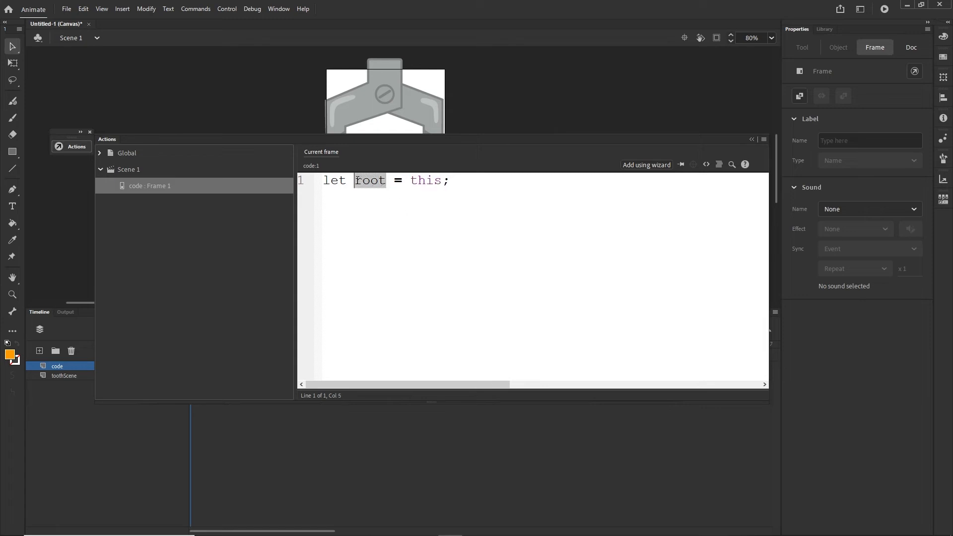
{"action": "left_click", "coordinate": [462, 181]}
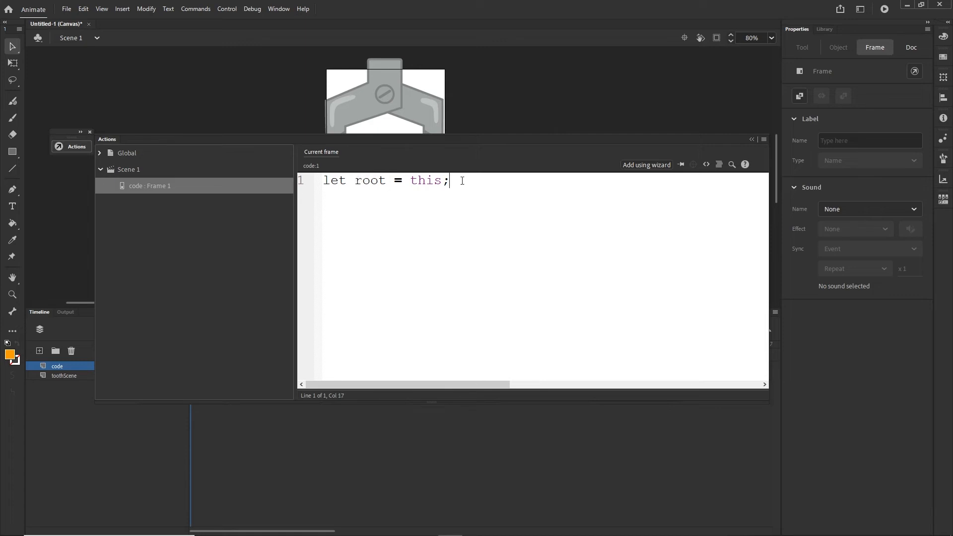
{"action": "left_click", "coordinate": [750, 140]}
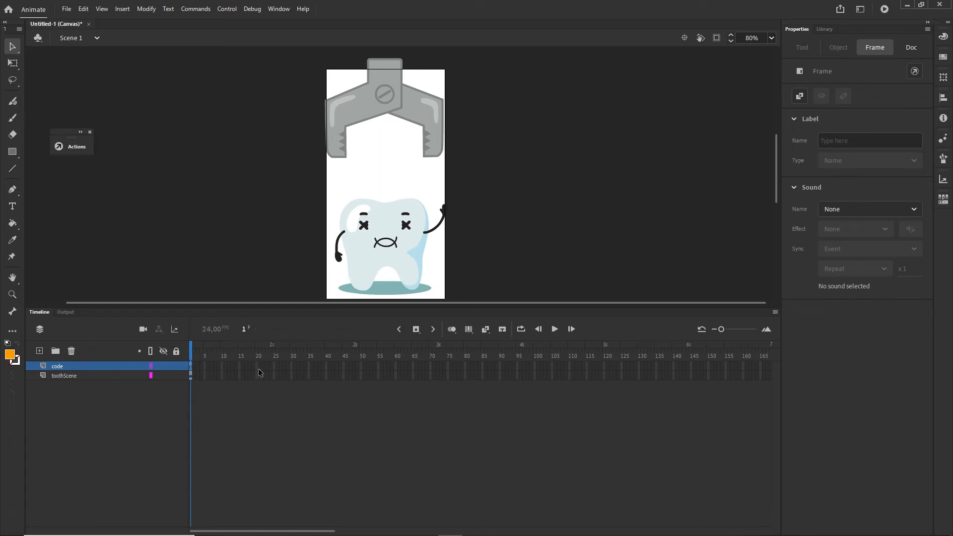
- On a new layer directly above toothScene, draw an orange rectangle with corner radius 25 between the pliers and the tooth face
{"action": "left_click", "coordinate": [75, 378]}
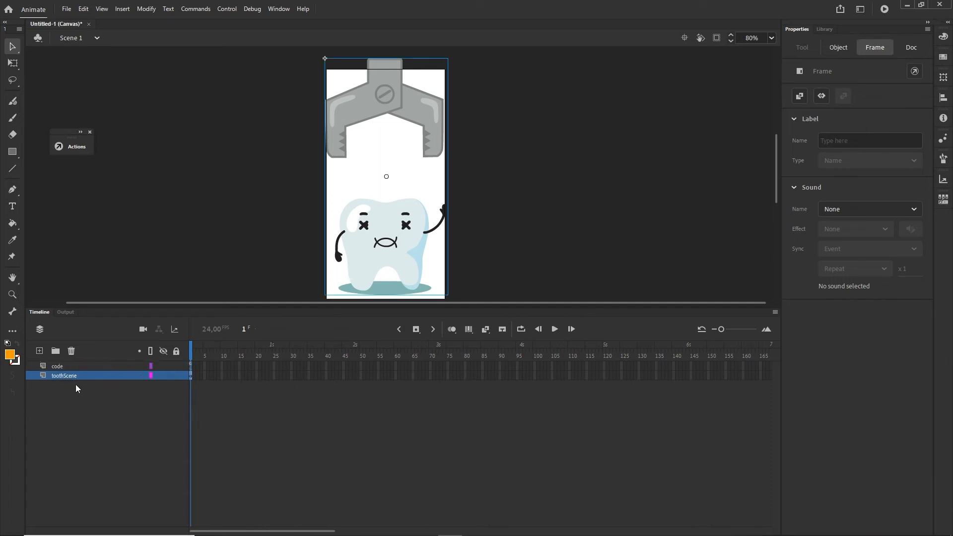
{"action": "left_click", "coordinate": [39, 351]}
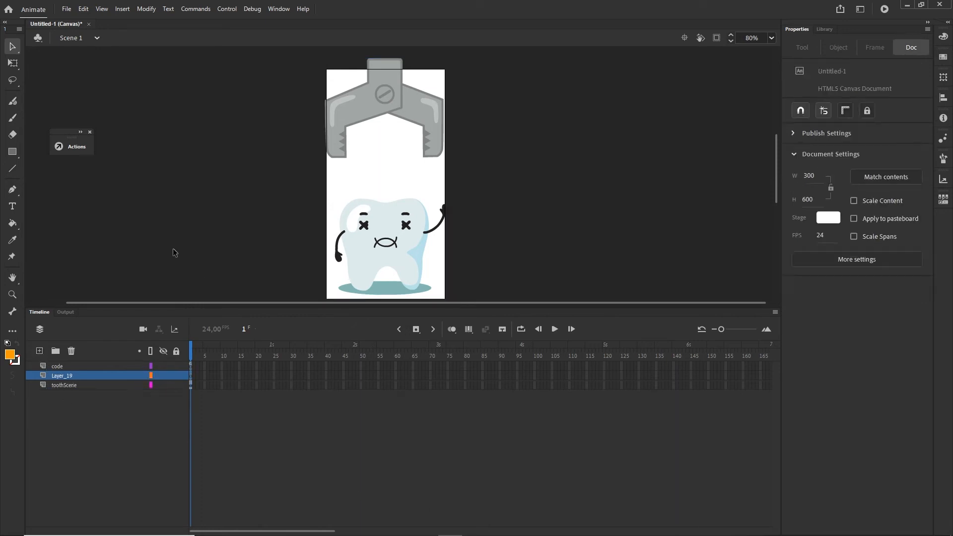
{"action": "left_click", "coordinate": [12, 151]}
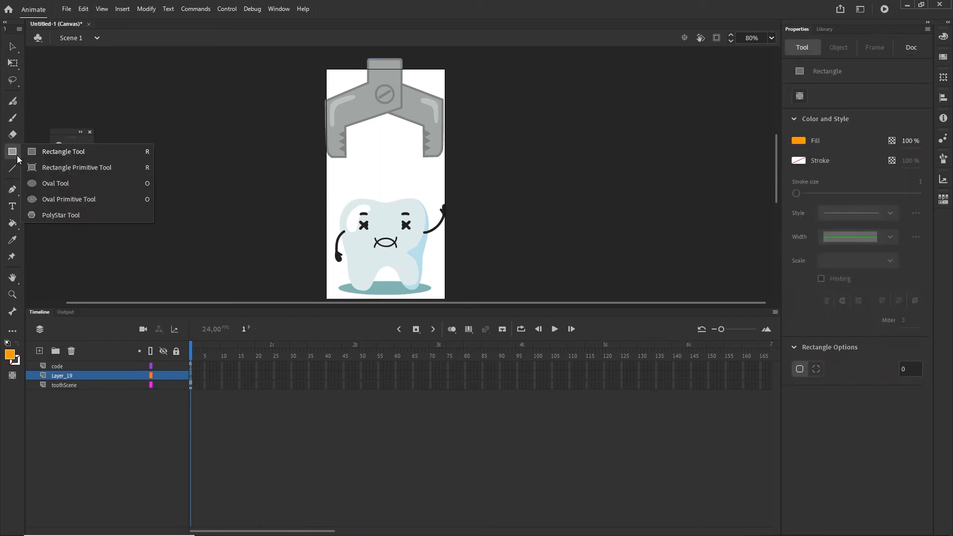
{"action": "left_click", "coordinate": [65, 155]}
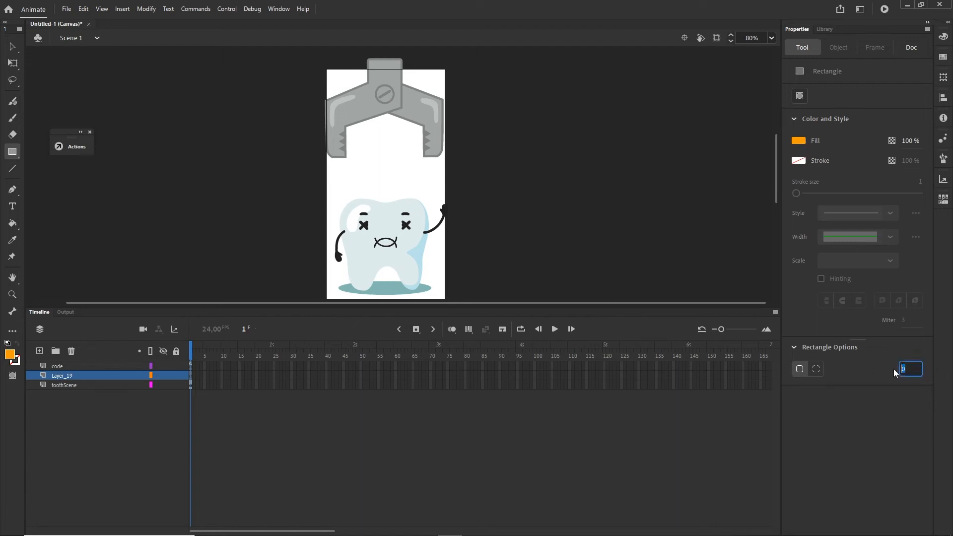
{"action": "type", "text": "@%"}
{"action": "key", "text": "BackSpace"}
{"action": "key", "text": "BackSpace"}
{"action": "type", "text": "25"}
{"action": "key", "text": "Return"}
{"action": "left_click_drag", "start_coordinate": [350, 148], "coordinate": [433, 177]}
{"action": "left_click", "coordinate": [13, 47]}
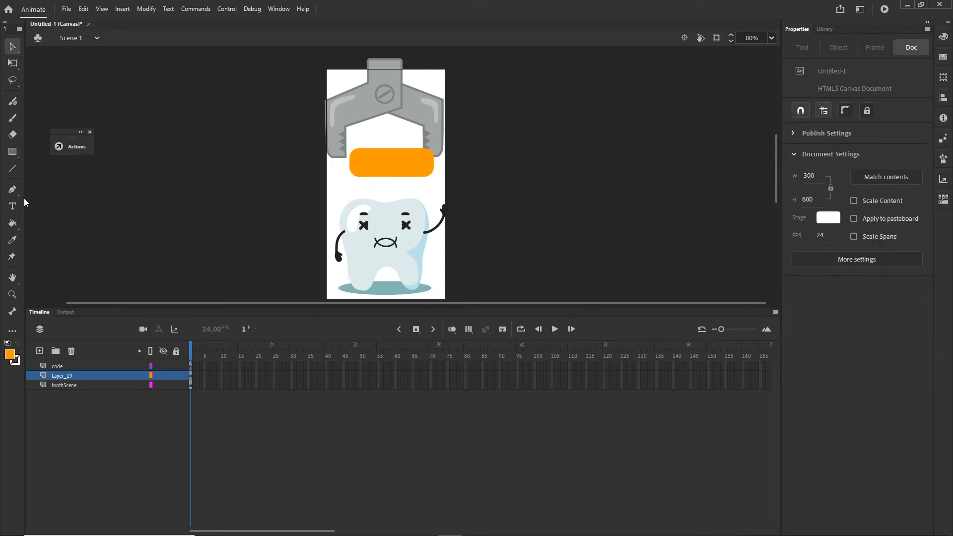
- Add the white static text "pull out" in Roboto Bold 31 pt on the orange rectangle
{"action": "left_click", "coordinate": [12, 206]}
{"action": "left_click", "coordinate": [798, 195]}
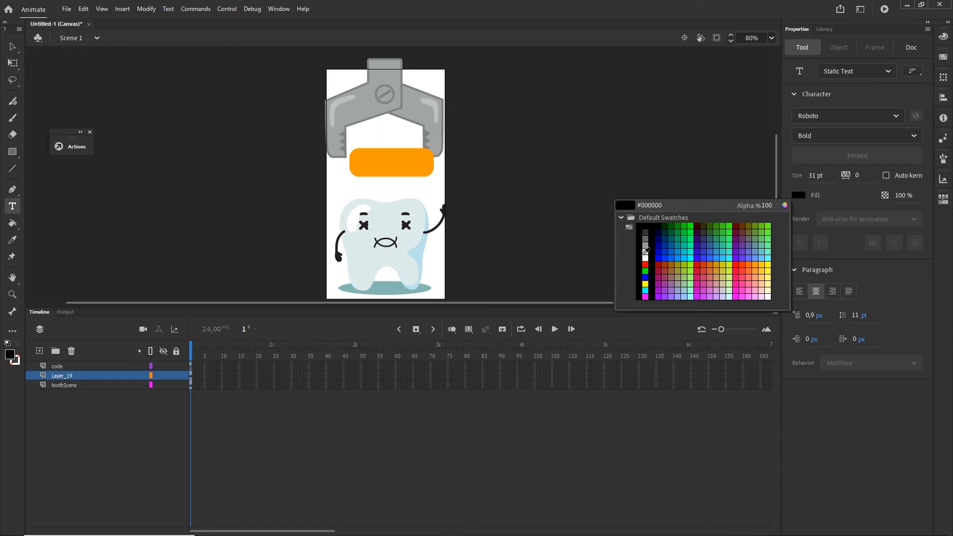
{"action": "left_click", "coordinate": [645, 258]}
{"action": "left_click", "coordinate": [388, 159]}
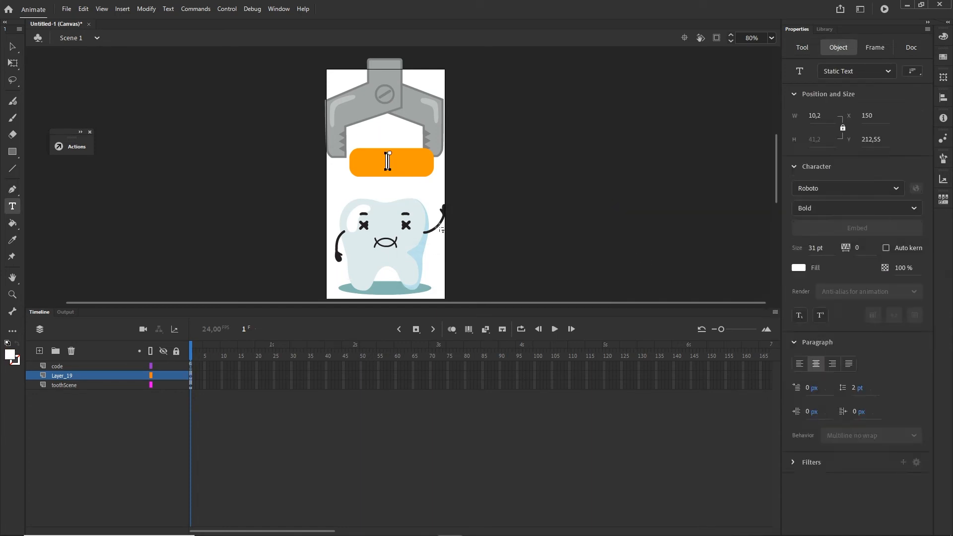
{"action": "type", "text": "pull"}
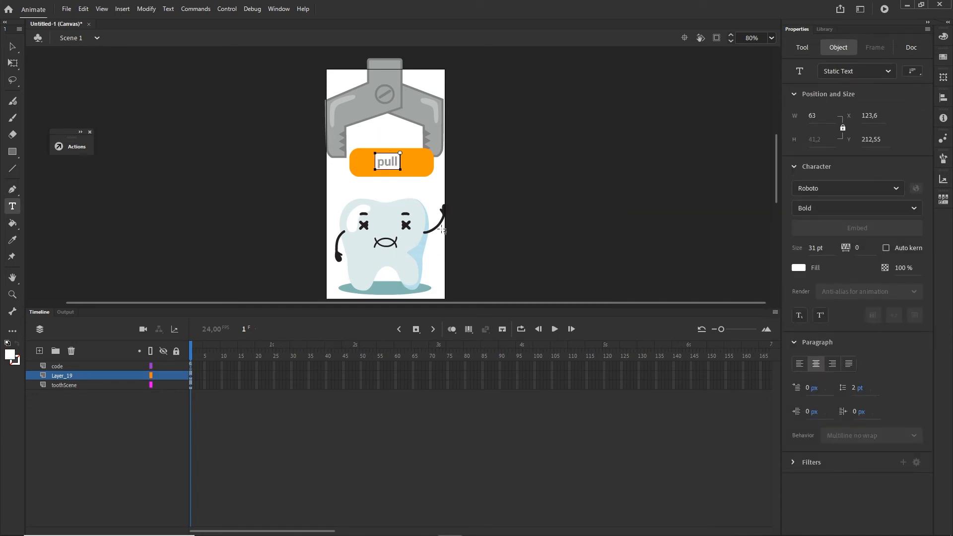
{"action": "type", "text": " out"}
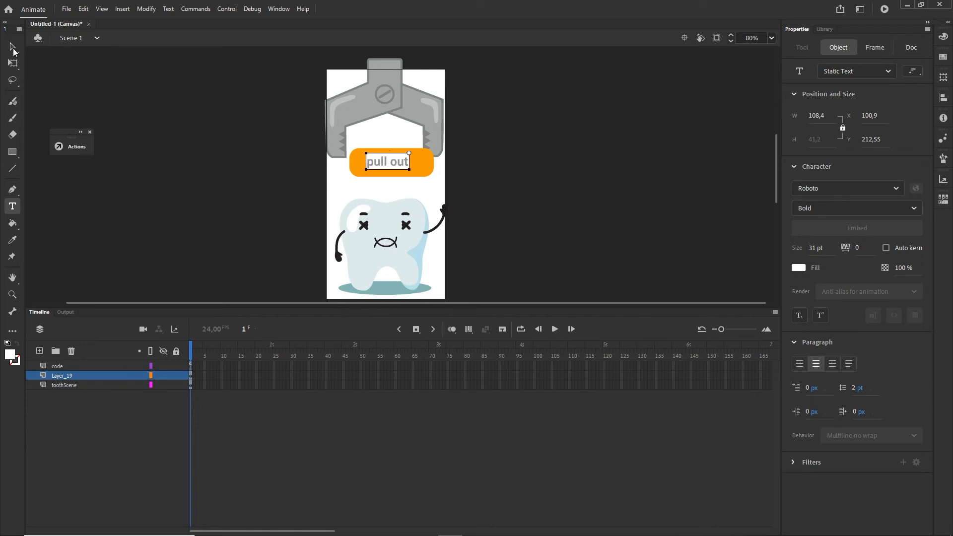
- Nudge the "pull out" text slightly right and down to centre it on the orange rectangle
{"action": "left_click", "coordinate": [12, 48]}
{"action": "scroll", "coordinate": [392, 168], "scroll_direction": "up", "scroll_amount": 2}
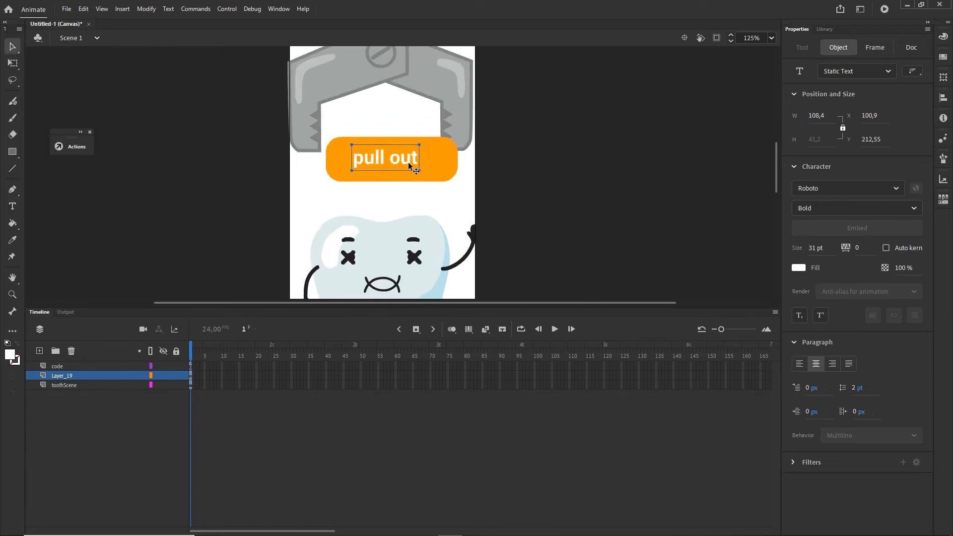
{"action": "key", "text": "Right"}
{"action": "key", "text": "Right"}
{"action": "key", "text": "Right"}
{"action": "key", "text": "Right"}
{"action": "key", "text": "Down"}
{"action": "key", "text": "Down"}
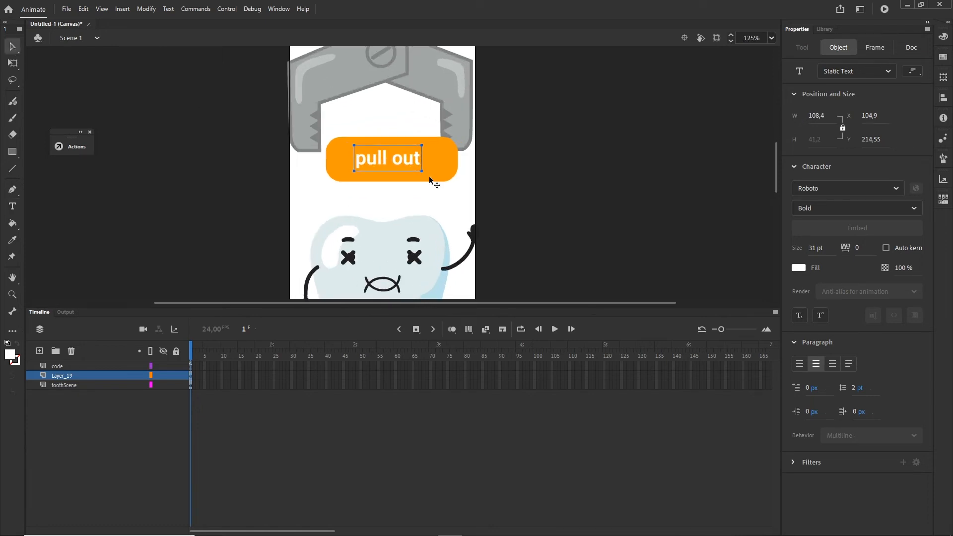
{"action": "left_click", "coordinate": [432, 182]}
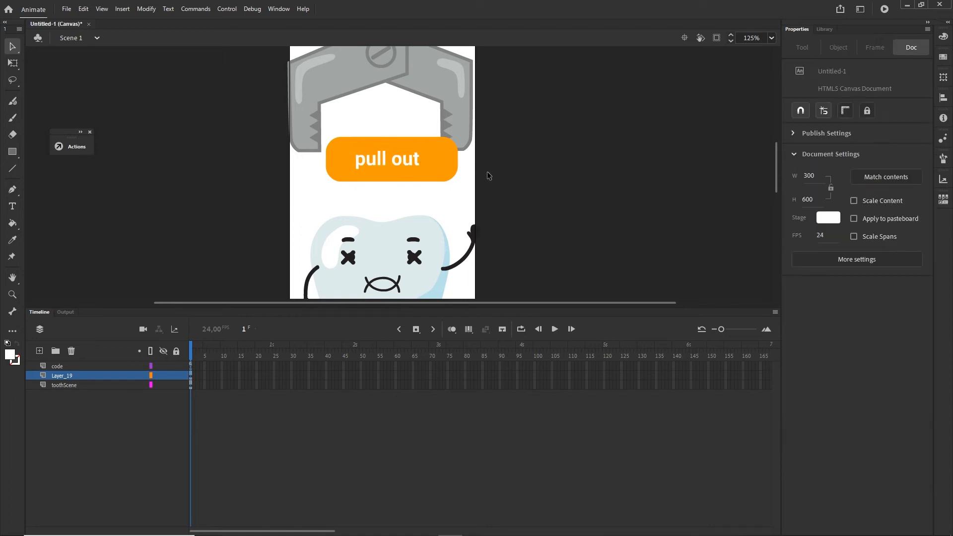
- Convert the orange rectangle together with its "pull out" text into a Button symbol named btnPull
{"action": "left_click", "coordinate": [443, 170]}
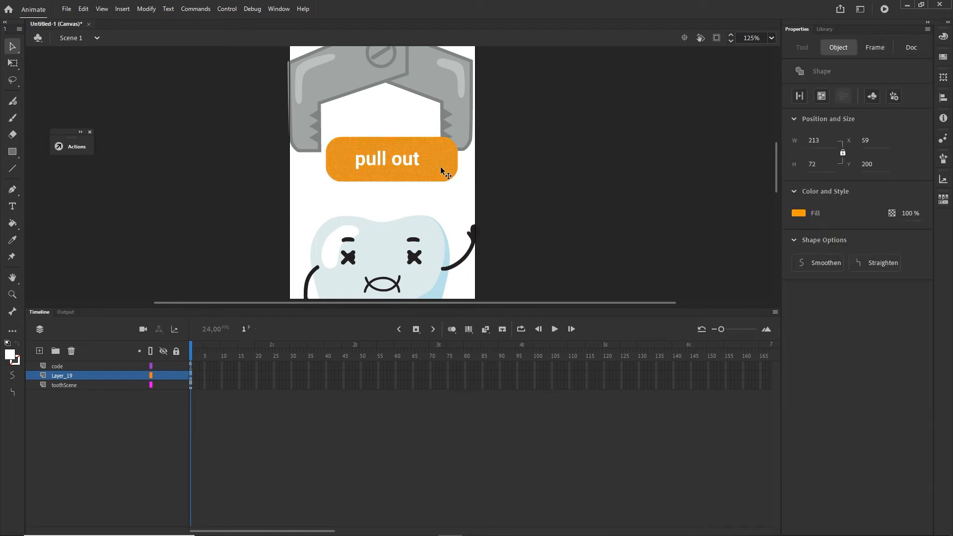
{"action": "left_click", "coordinate": [416, 163], "text": "shift"}
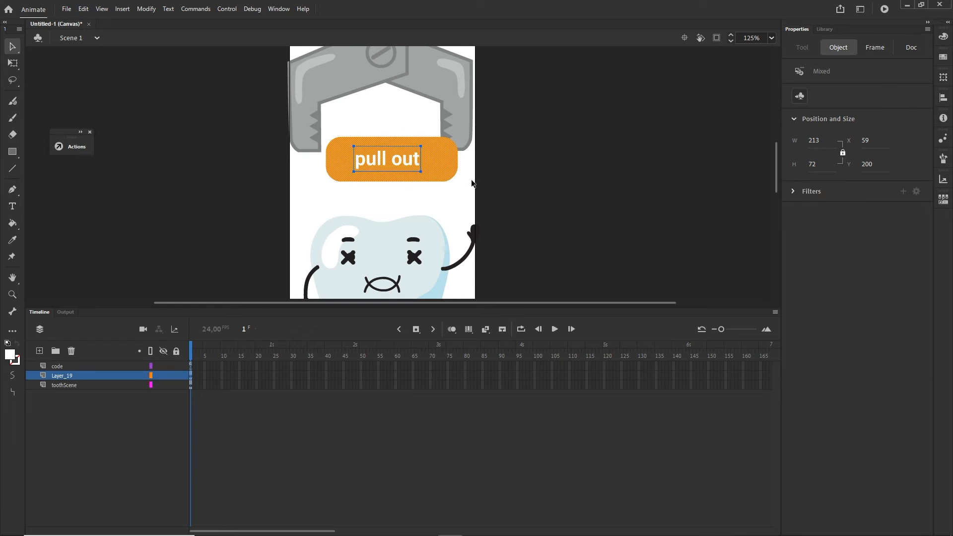
{"action": "left_click", "coordinate": [154, 10]}
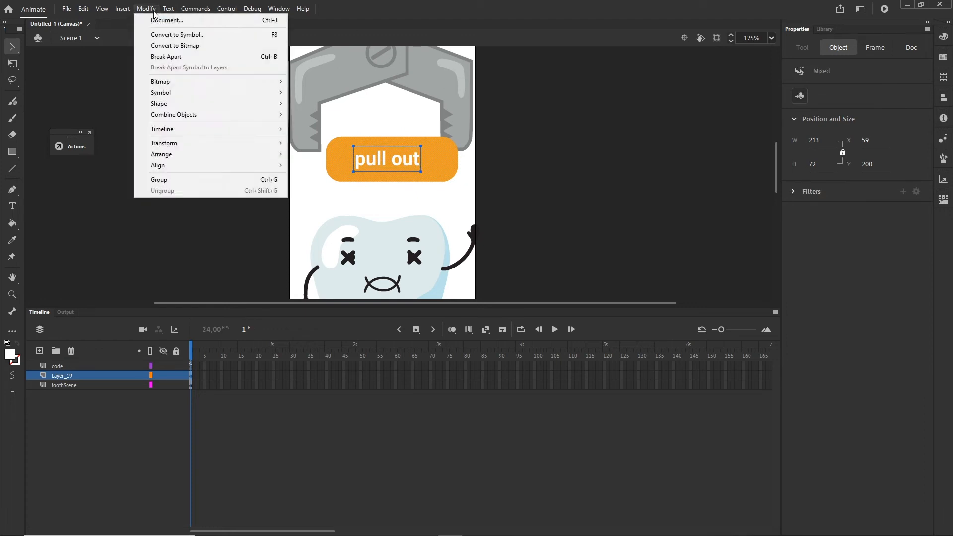
{"action": "left_click", "coordinate": [171, 36]}
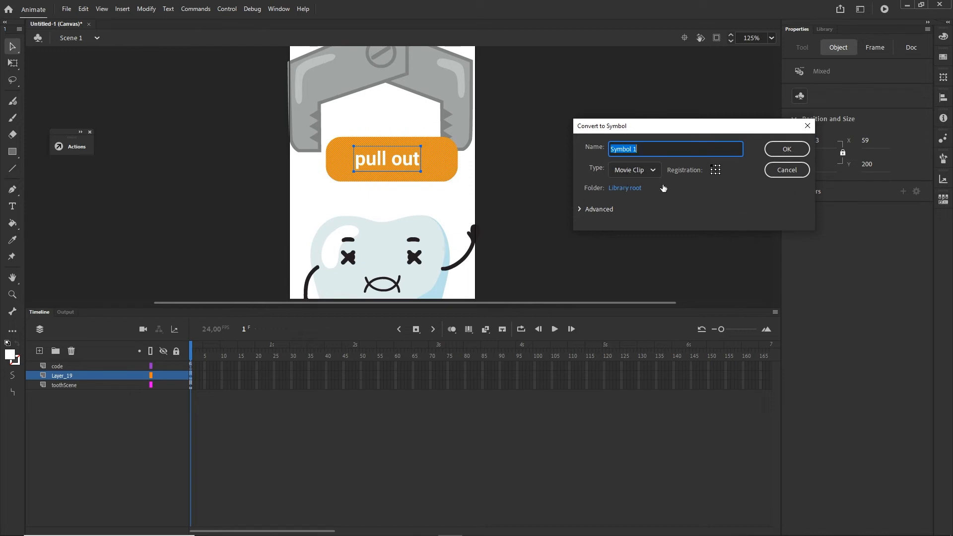
{"action": "left_click", "coordinate": [656, 172]}
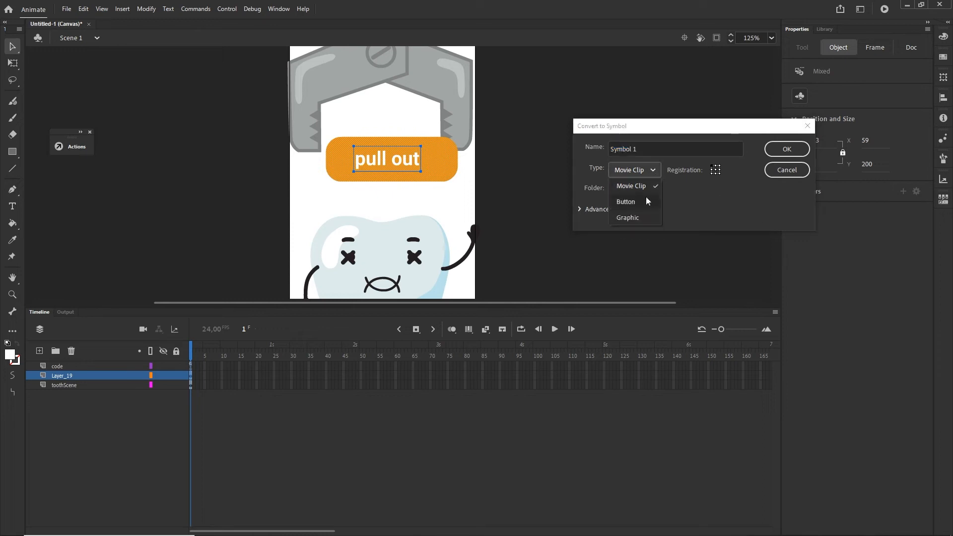
{"action": "left_click", "coordinate": [629, 205]}
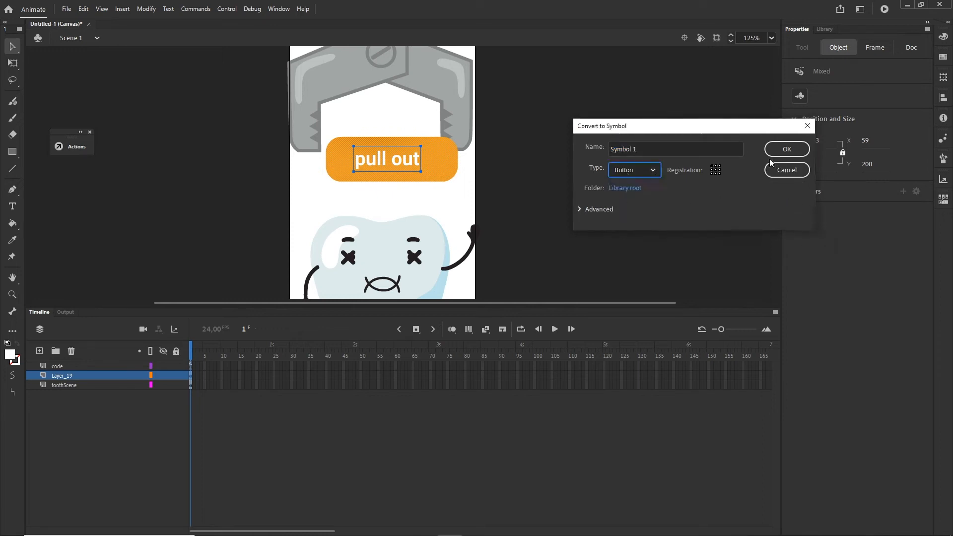
{"action": "left_click", "coordinate": [653, 150]}
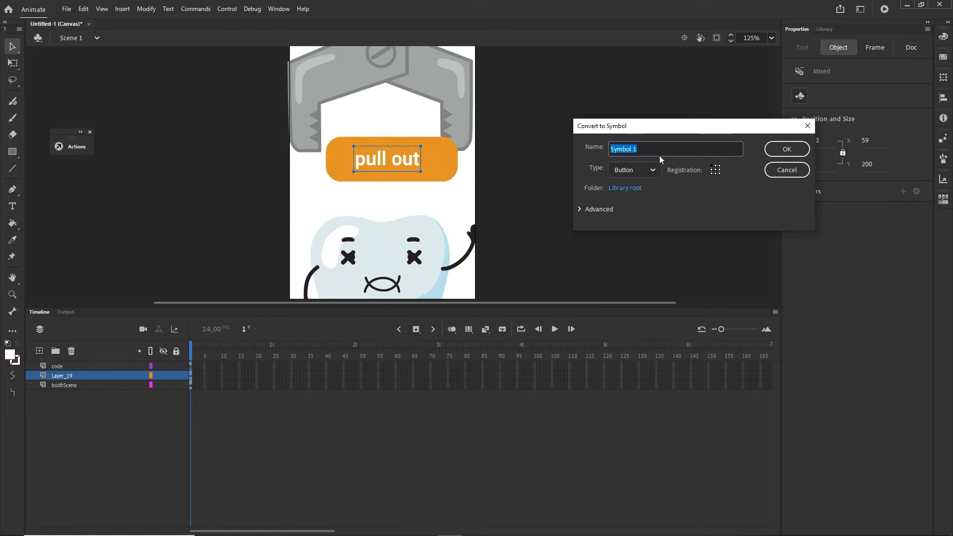
{"action": "type", "text": "btnPull"}
{"action": "left_click", "coordinate": [787, 149]}
{"action": "left_click", "coordinate": [650, 250]}
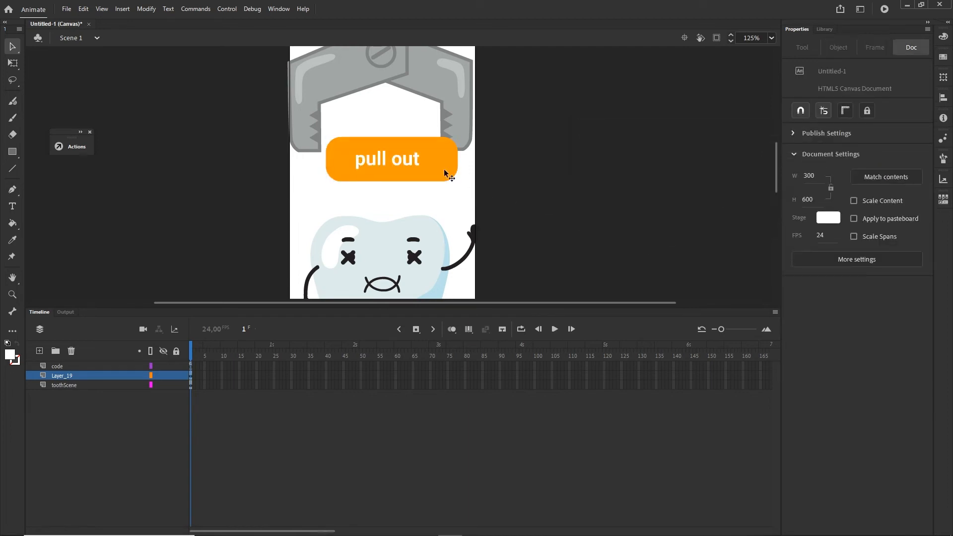
- Give the pull out button the instance name btnPullOut
{"action": "left_click", "coordinate": [414, 161]}
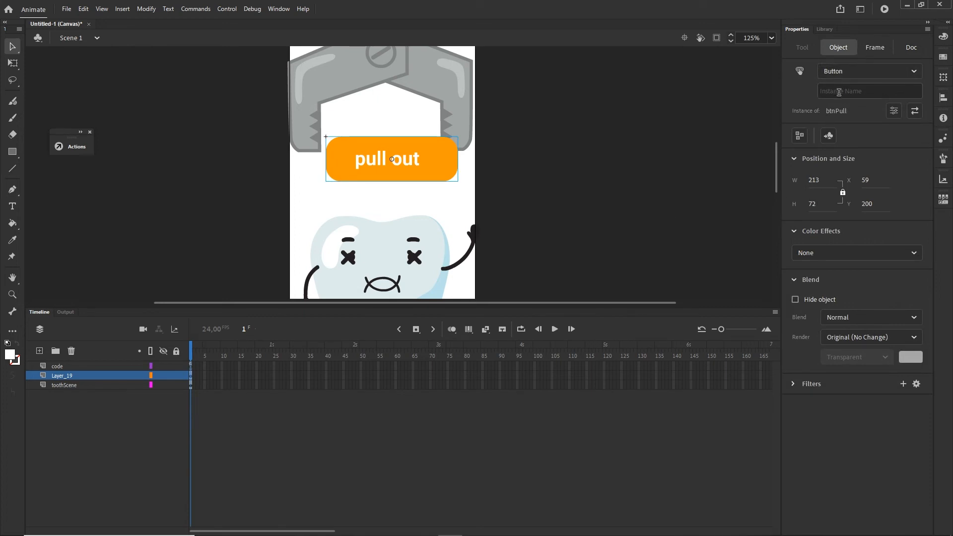
{"action": "left_click", "coordinate": [838, 90]}
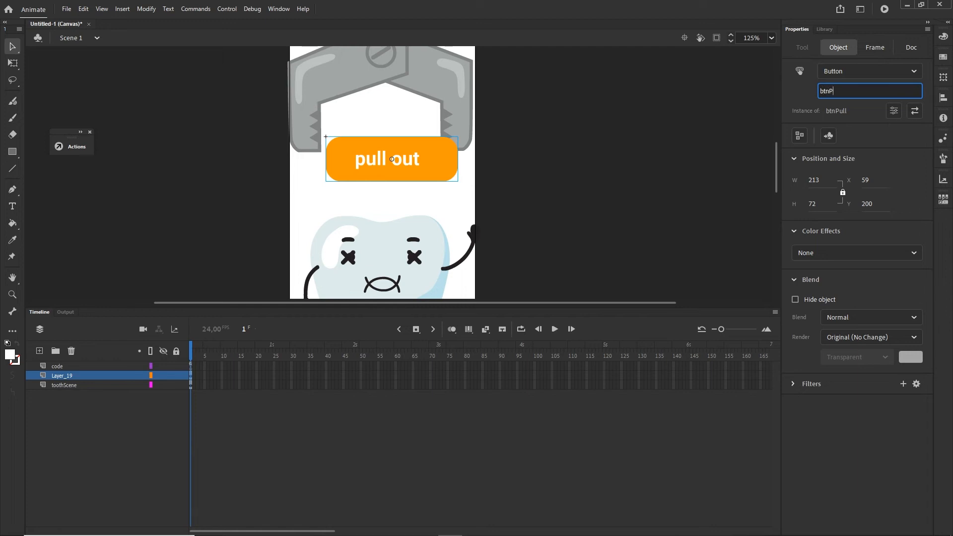
{"action": "type", "text": "btnPullOut"}
{"action": "double_click", "coordinate": [865, 91]}
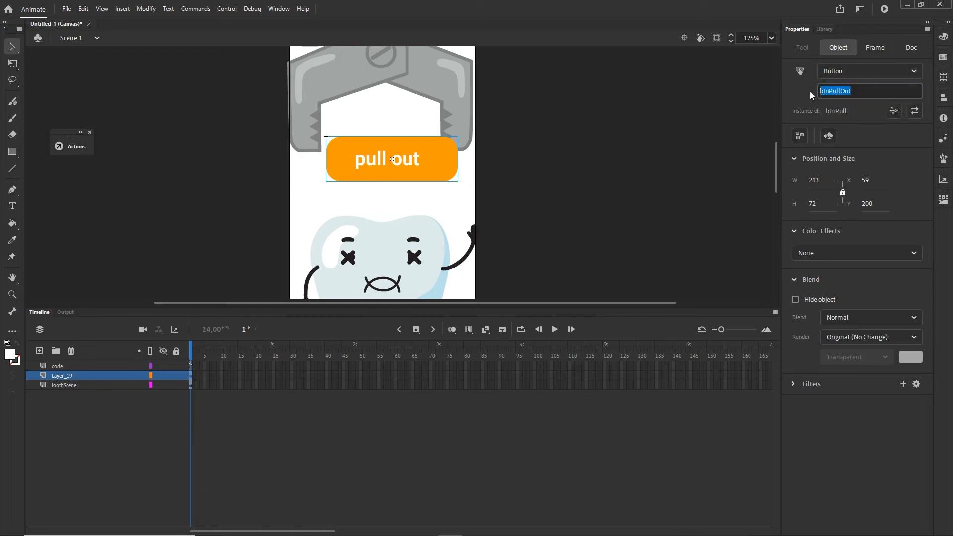
{"action": "left_click", "coordinate": [595, 225]}
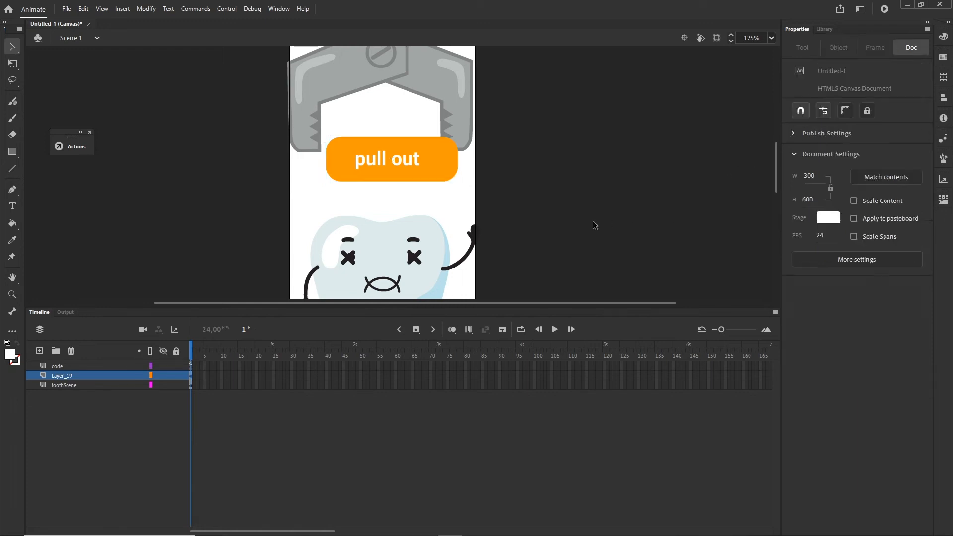
- In the frame 1 script of the code layer, leave a blank line below the root declaration and add "this.btnPullOut.addEventListener"
{"action": "left_click", "coordinate": [191, 367]}
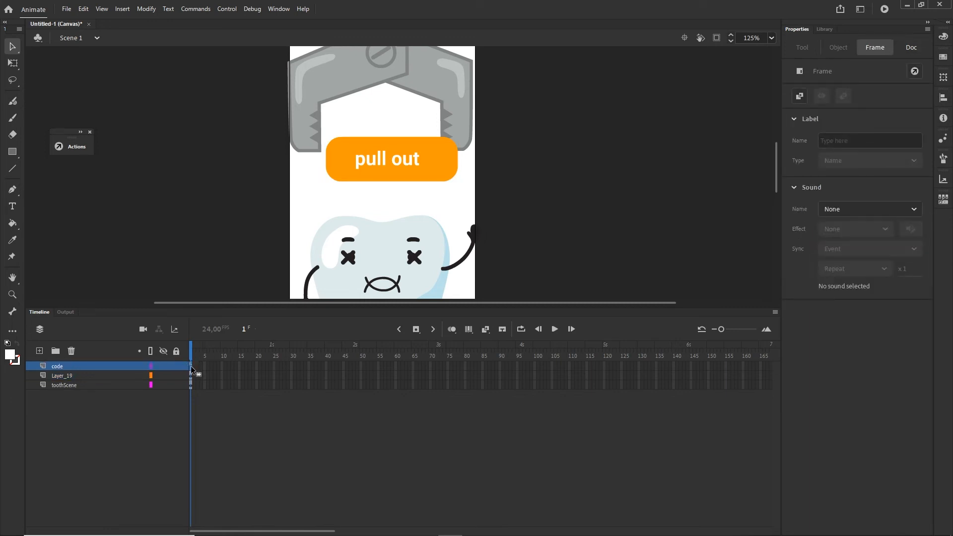
{"action": "right_click", "coordinate": [194, 366]}
{"action": "left_click", "coordinate": [221, 359]}
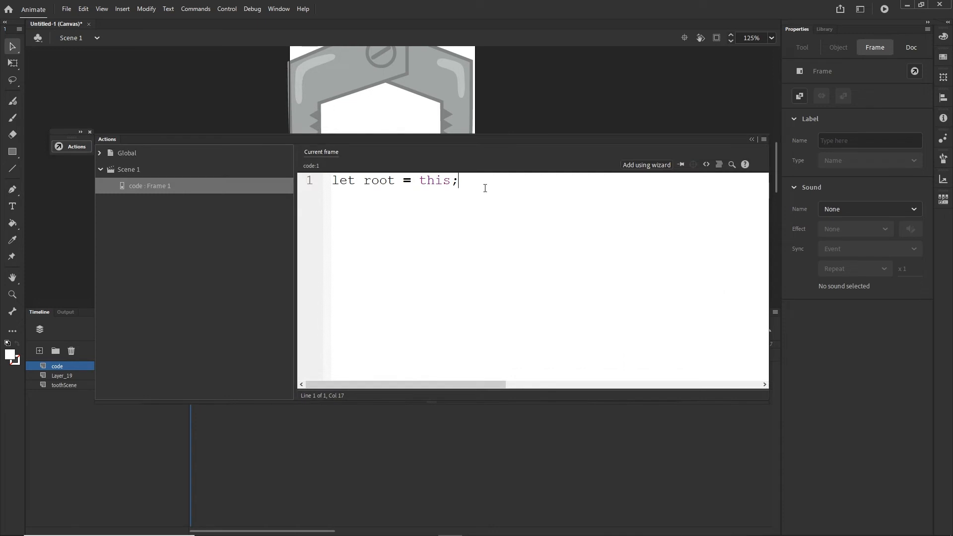
{"action": "key", "text": "Return"}
{"action": "key", "text": "Return"}
{"action": "type", "text": "this.btnPullOut"}
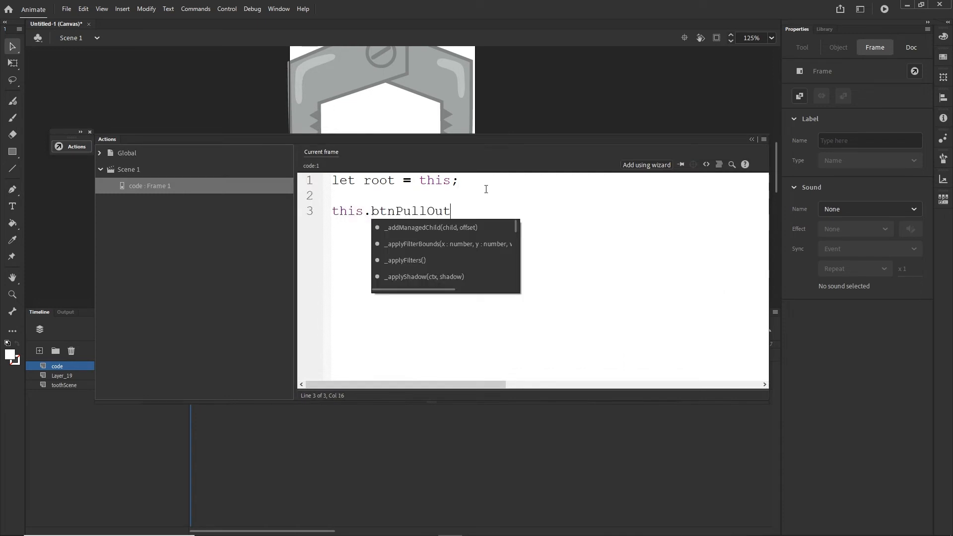
{"action": "type", "text": "."}
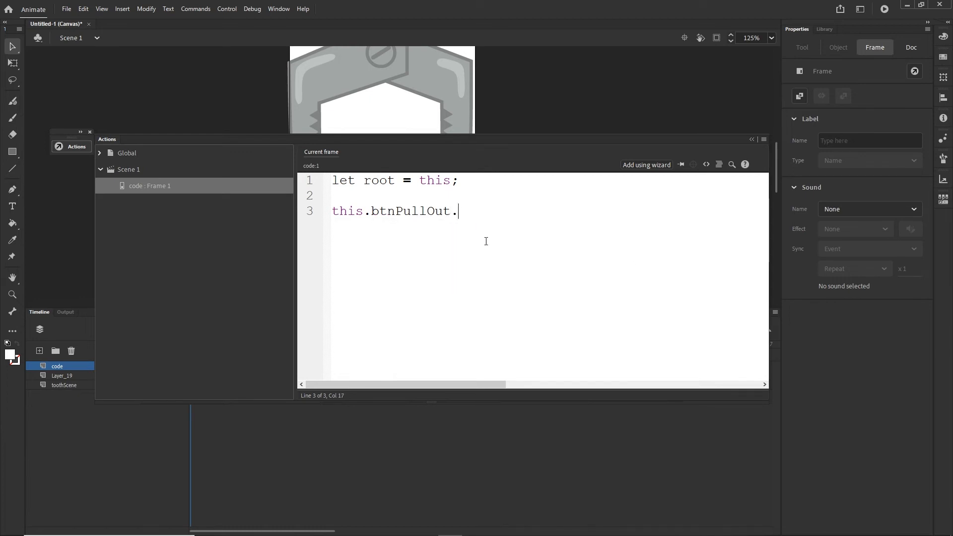
{"action": "type", "text": "addEventLis"}
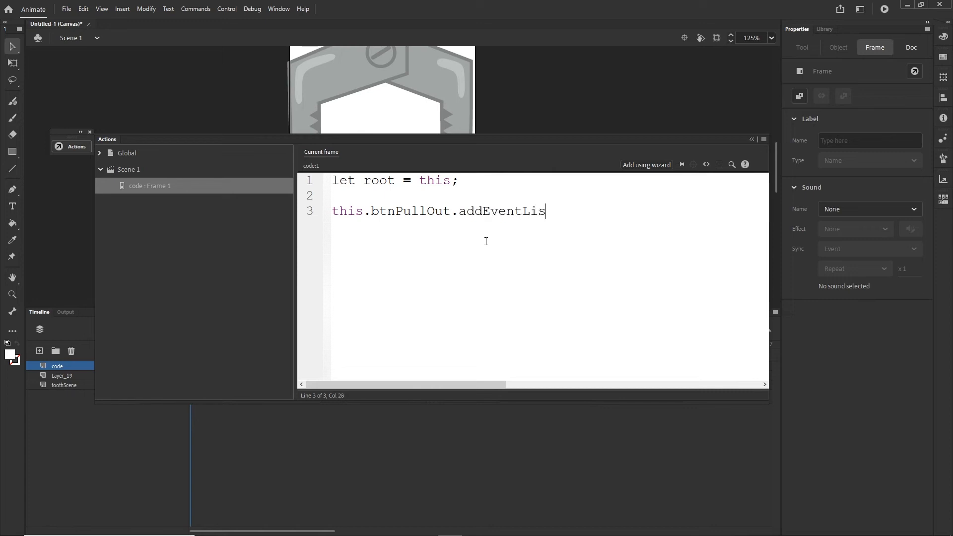
{"action": "type", "text": "tener"}
{"action": "left_click_drag", "start_coordinate": [490, 214], "coordinate": [524, 212]}
{"action": "left_click", "coordinate": [526, 211]}
{"action": "left_click", "coordinate": [584, 213]}
- Complete the listener call with the arguments ("click", pullOutF) and a closing semicolon
{"action": "type", "text": "(\"click"}
{"action": "type", "text": ","}
{"action": "type", "text": "pullO"}
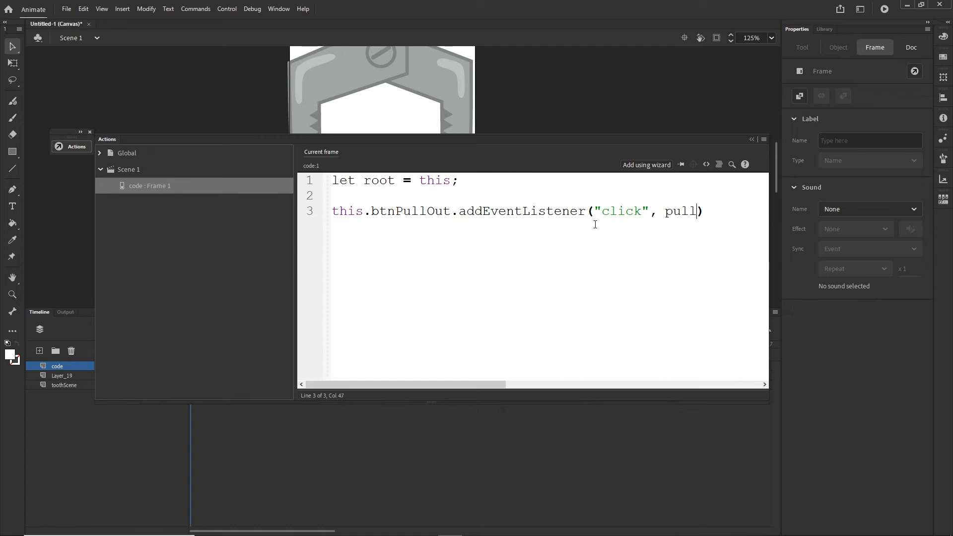
{"action": "type", "text": "utF"}
{"action": "left_click_drag", "start_coordinate": [730, 211], "coordinate": [667, 214]}
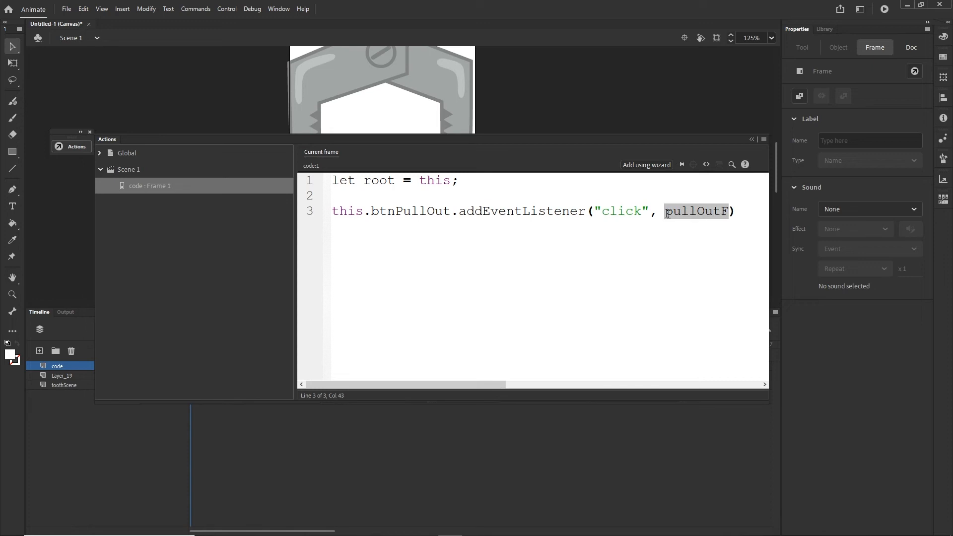
{"action": "left_click", "coordinate": [740, 211]}
{"action": "type", "text": ";"}
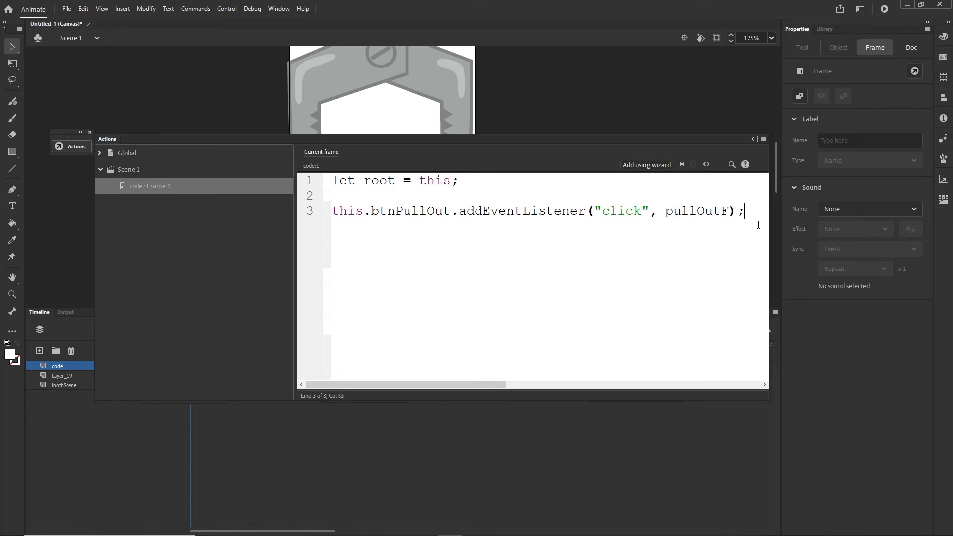
- Declare an empty function pullOutF () below the listener, then collapse the script editor
{"action": "key", "text": "Return"}
{"action": "key", "text": "Return"}
{"action": "type", "text": "function pullOutF"}
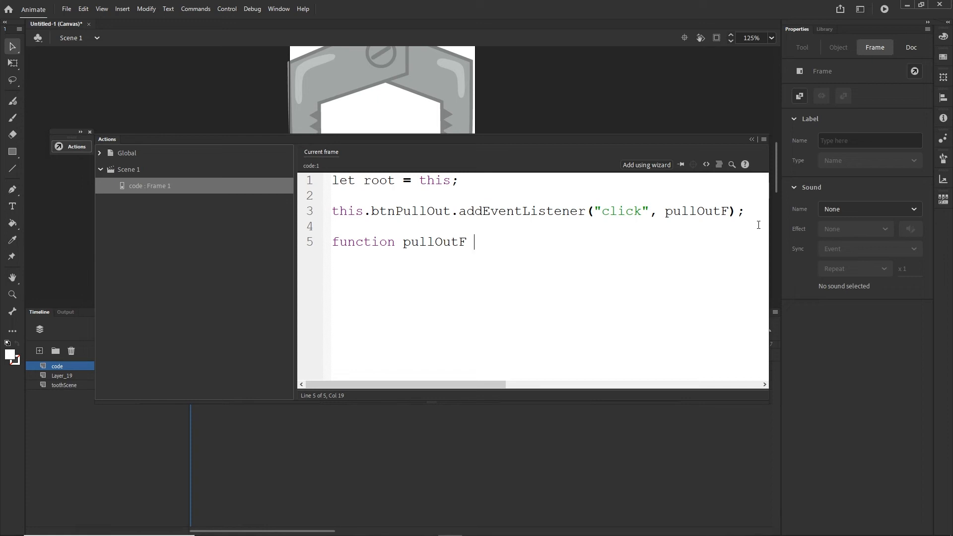
{"action": "type", "text": " () {"}
{"action": "key", "text": "Return"}
{"action": "left_click", "coordinate": [752, 139]}
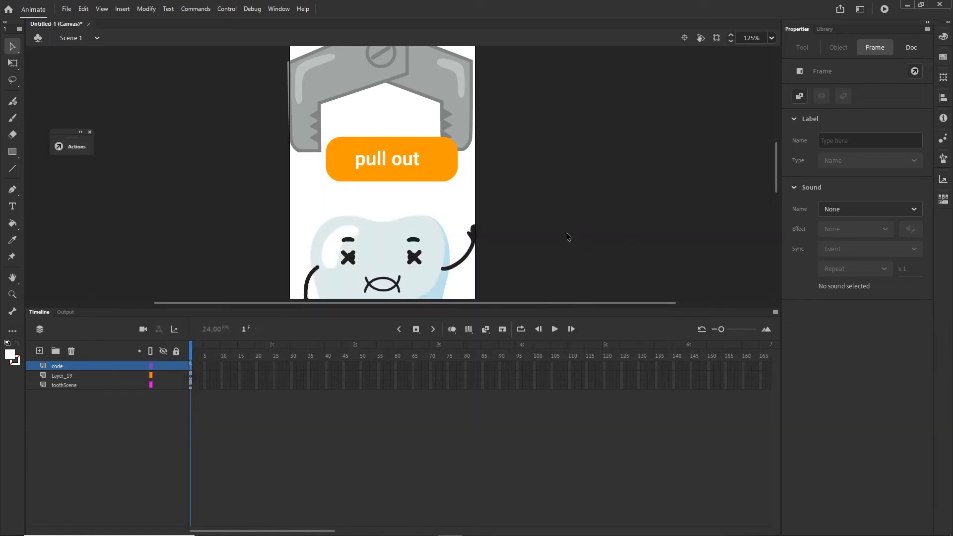
- Open the toothScene movie clip for editing and unlock its machine layer
{"action": "scroll", "coordinate": [566, 235], "scroll_direction": "down", "scroll_amount": 2}
{"action": "left_click_drag", "start_coordinate": [565, 236], "coordinate": [563, 198]}
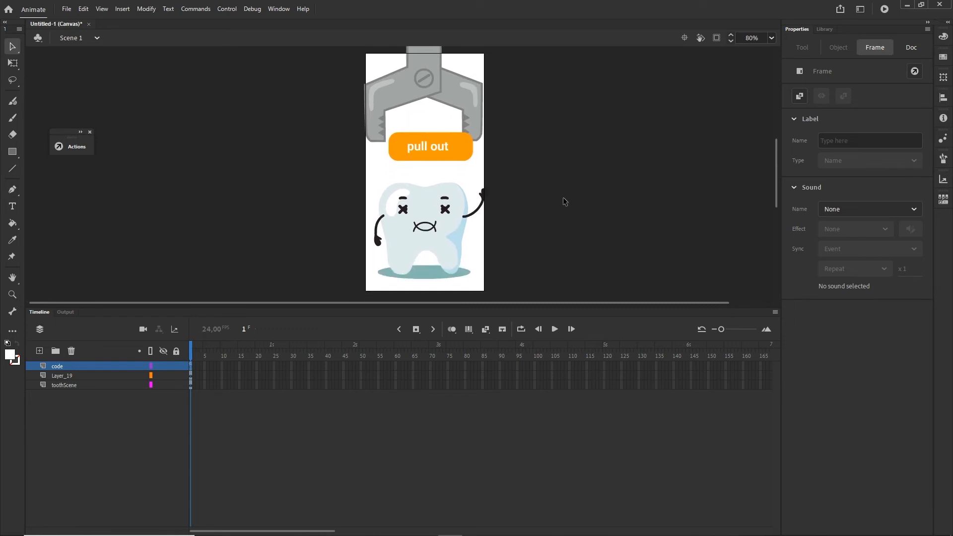
{"action": "left_click", "coordinate": [450, 231]}
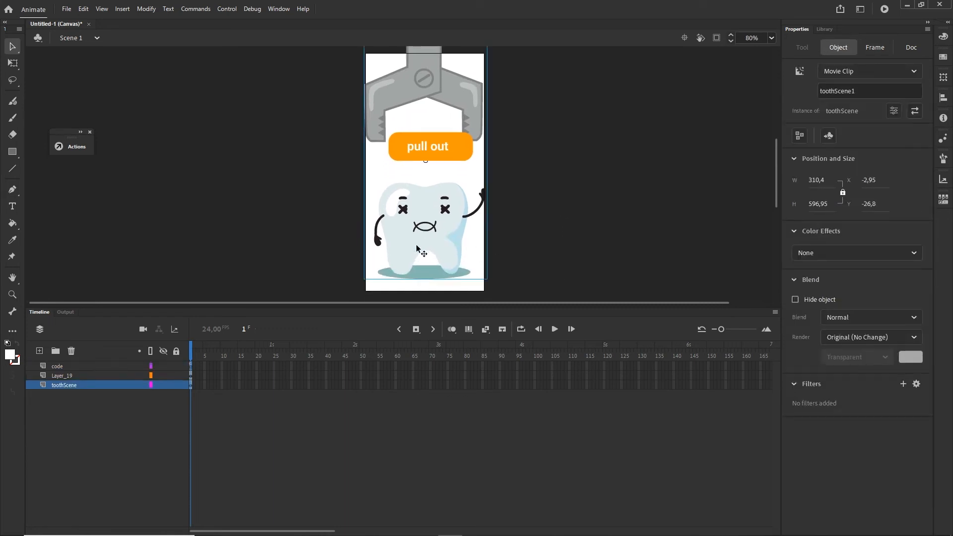
{"action": "double_click", "coordinate": [458, 228]}
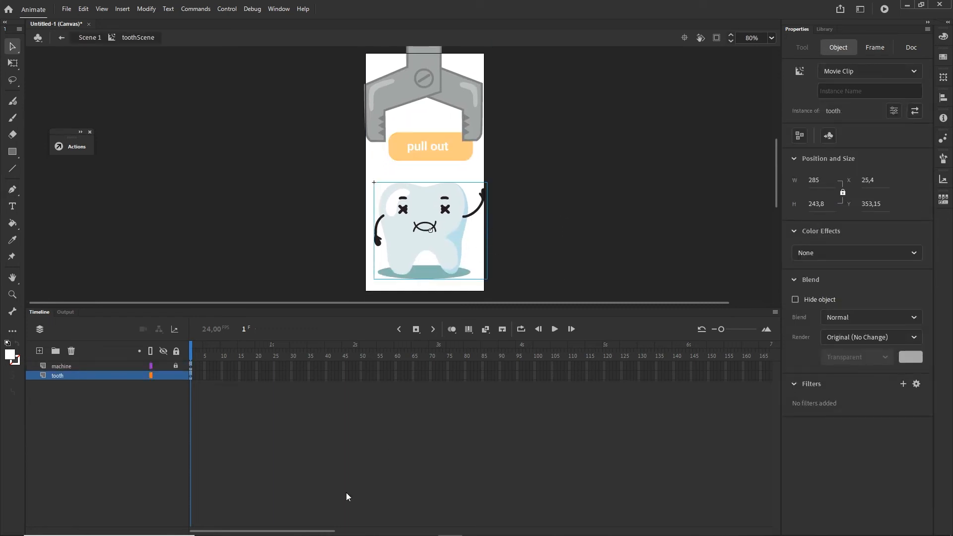
{"action": "left_click", "coordinate": [335, 443]}
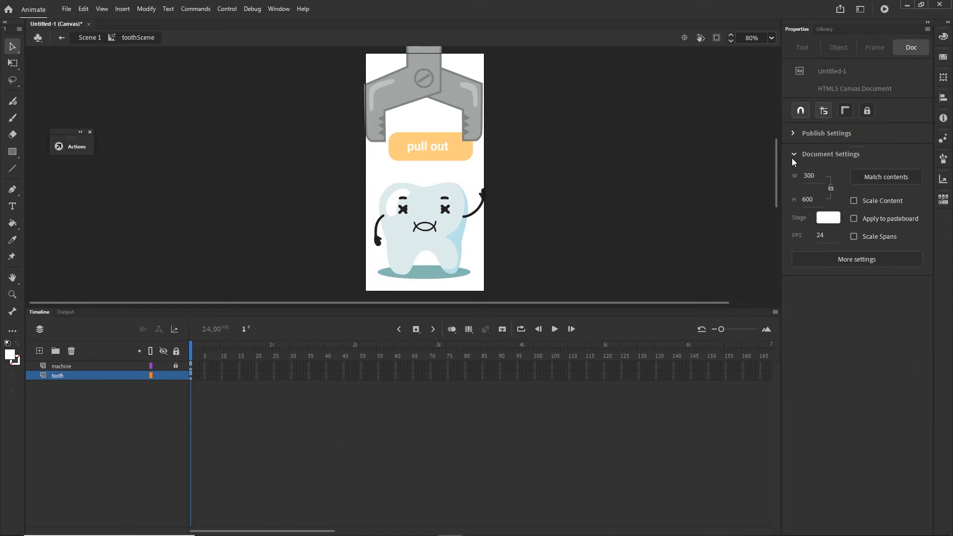
{"action": "left_click_drag", "start_coordinate": [778, 163], "coordinate": [779, 155]}
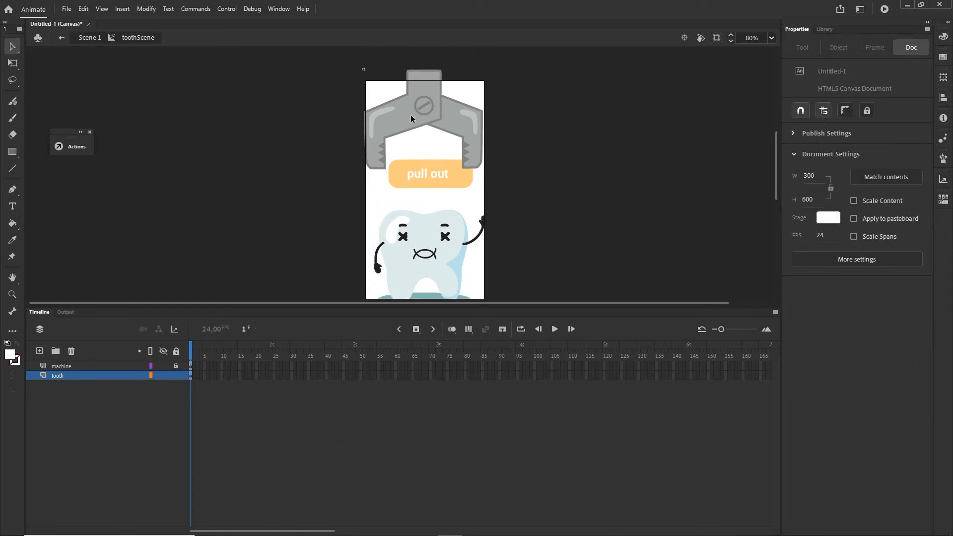
{"action": "left_click", "coordinate": [176, 366]}
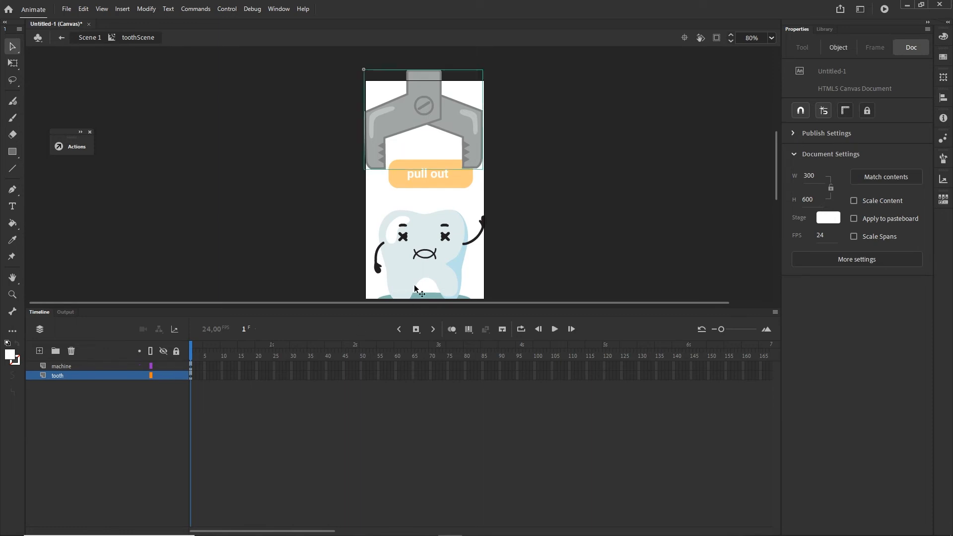
- Convert the pliers group on the machine layer to a button symbol named Symbol 1
{"action": "left_click", "coordinate": [410, 122]}
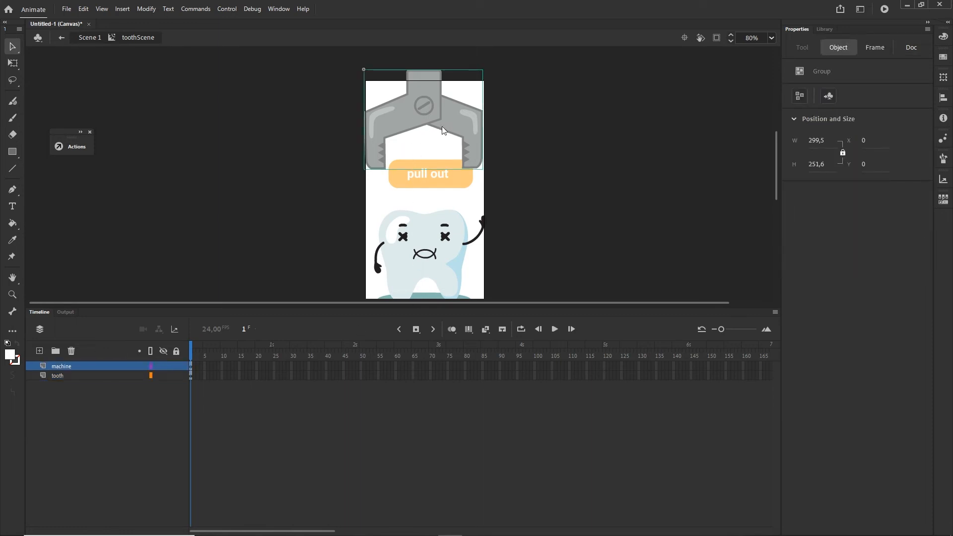
{"action": "key", "text": "F8"}
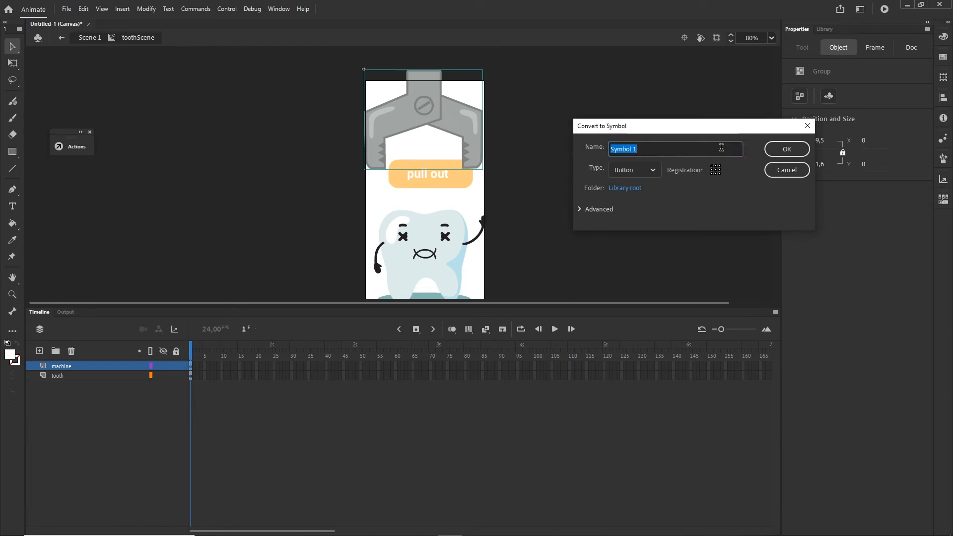
{"action": "left_click", "coordinate": [789, 149]}
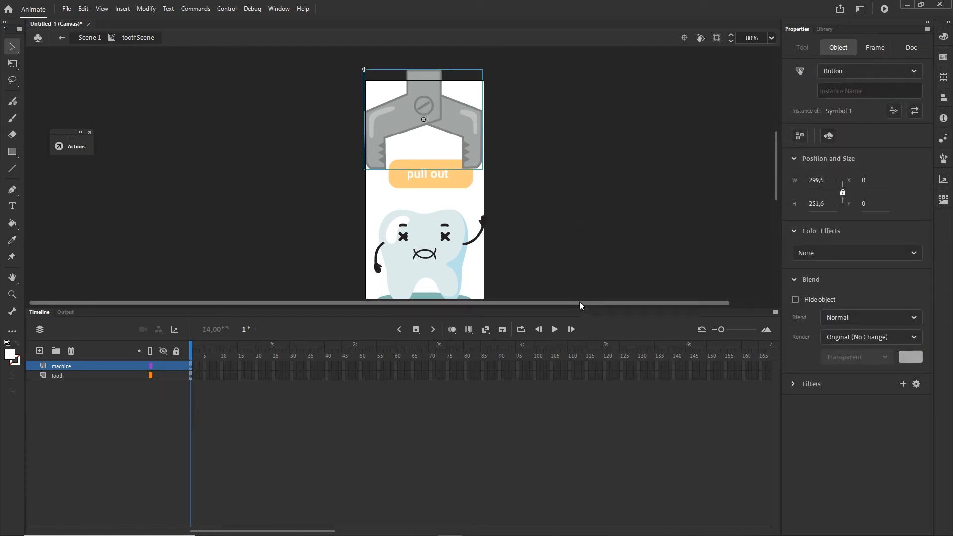
- Give the tooth movie clip instance on the tooth layer the instance name tooth1
{"action": "scroll", "coordinate": [642, 226], "scroll_direction": "down", "scroll_amount": 1}
{"action": "scroll", "coordinate": [642, 226], "scroll_direction": "down", "scroll_amount": 2}
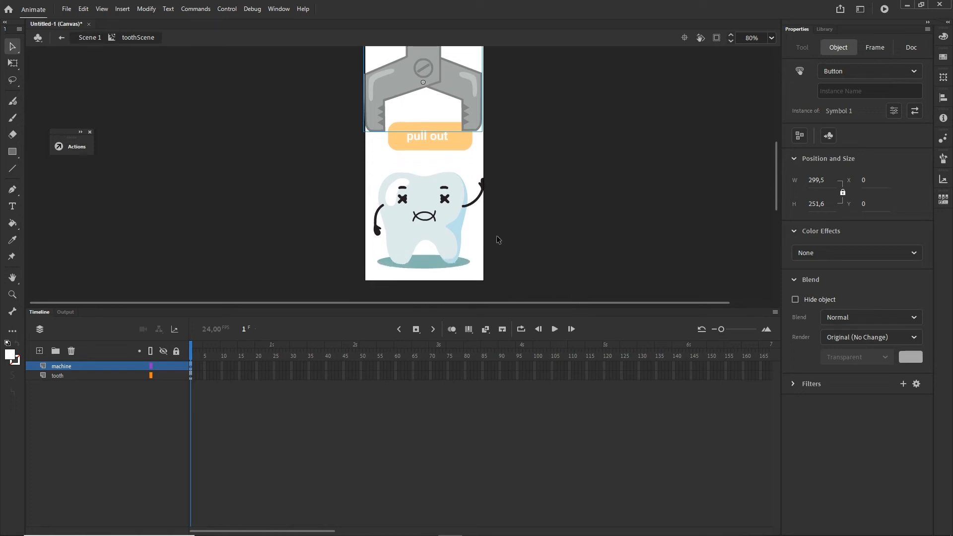
{"action": "left_click", "coordinate": [445, 230]}
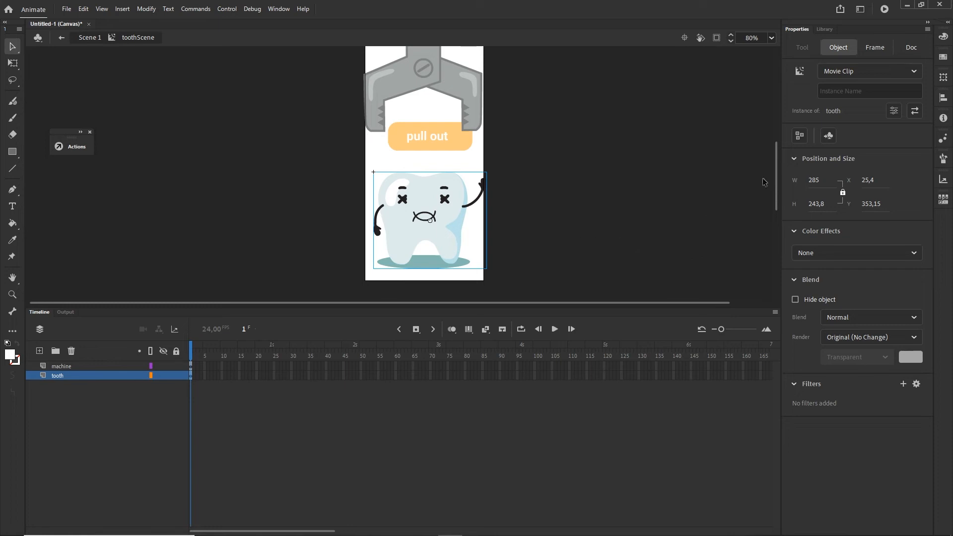
{"action": "left_click", "coordinate": [839, 92]}
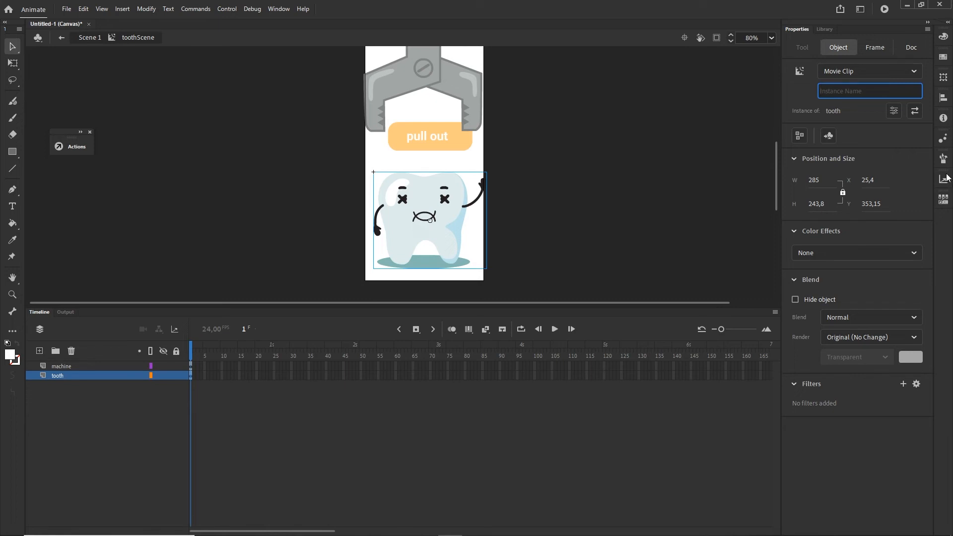
{"action": "type", "text": "tooth1"}
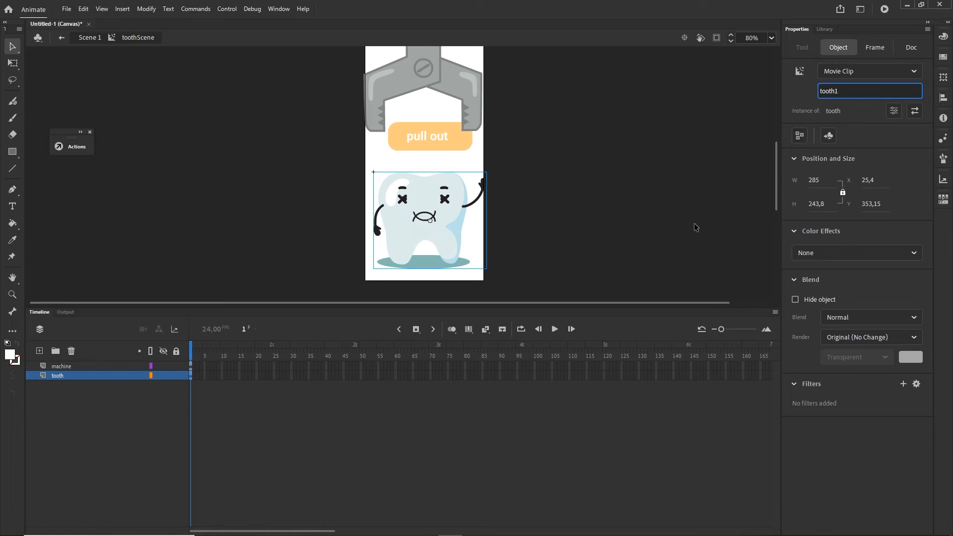
{"action": "key", "text": "Return"}
{"action": "left_click", "coordinate": [625, 262]}
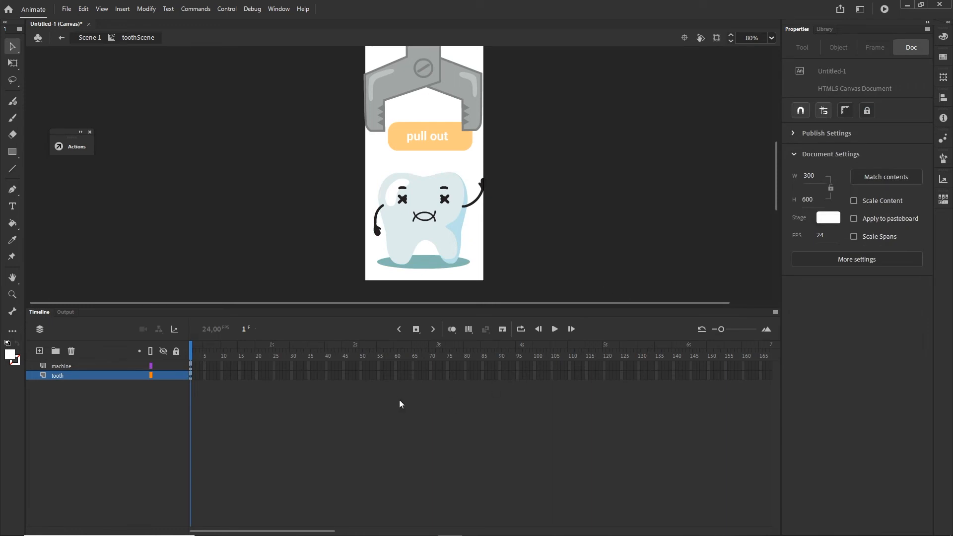
- Insert frames up to frame 200 on the machine and tooth layers and return the playhead to frame 1
{"action": "left_click_drag", "start_coordinate": [308, 530], "coordinate": [390, 531]}
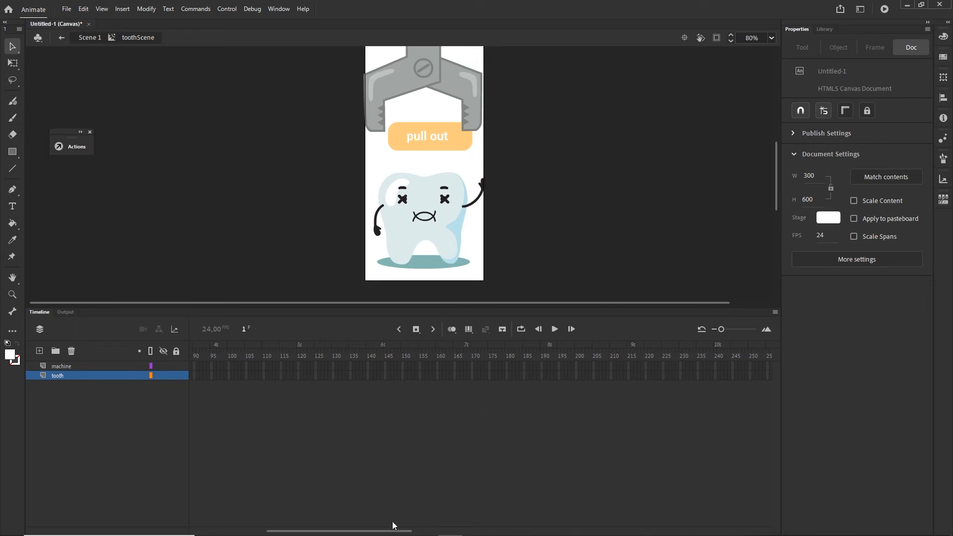
{"action": "left_click_drag", "start_coordinate": [393, 530], "coordinate": [413, 530]}
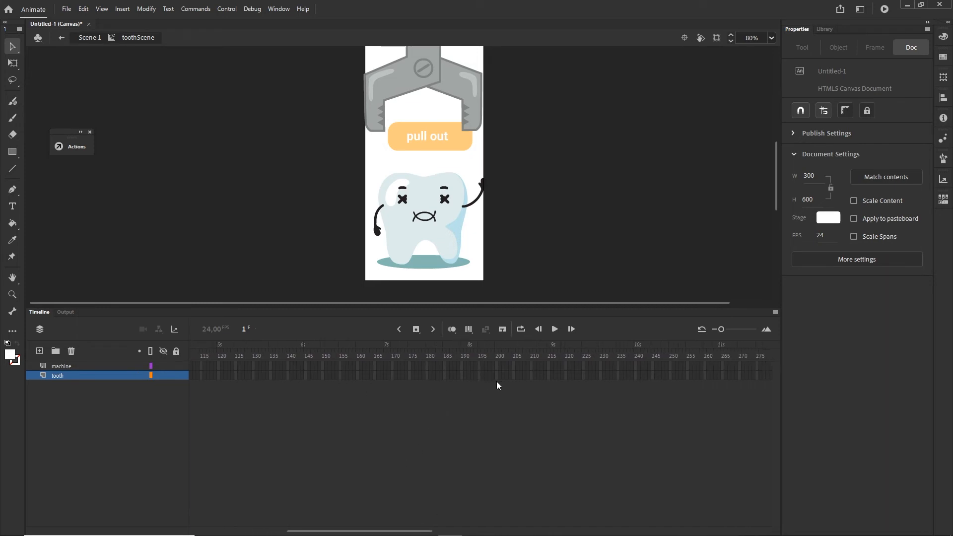
{"action": "left_click", "coordinate": [496, 368], "text": "shift"}
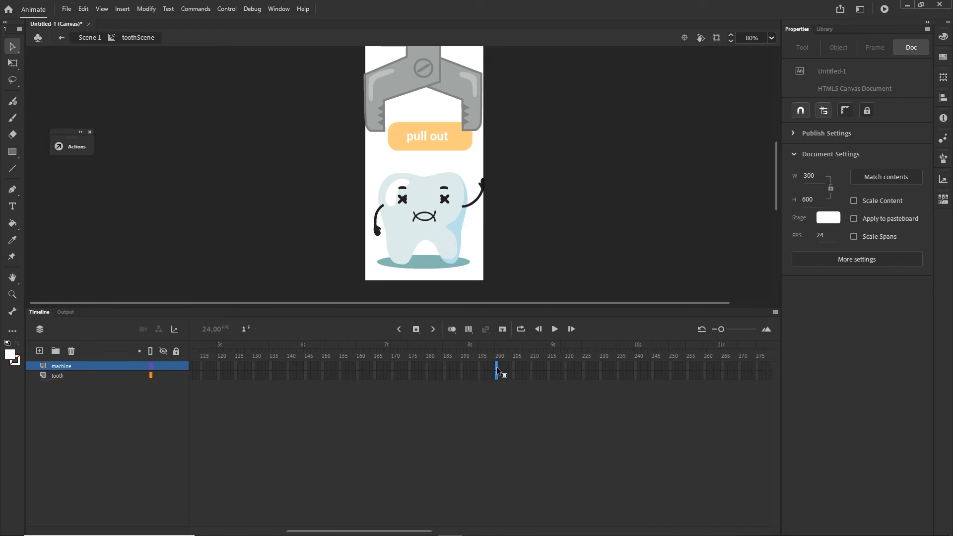
{"action": "right_click", "coordinate": [496, 365]}
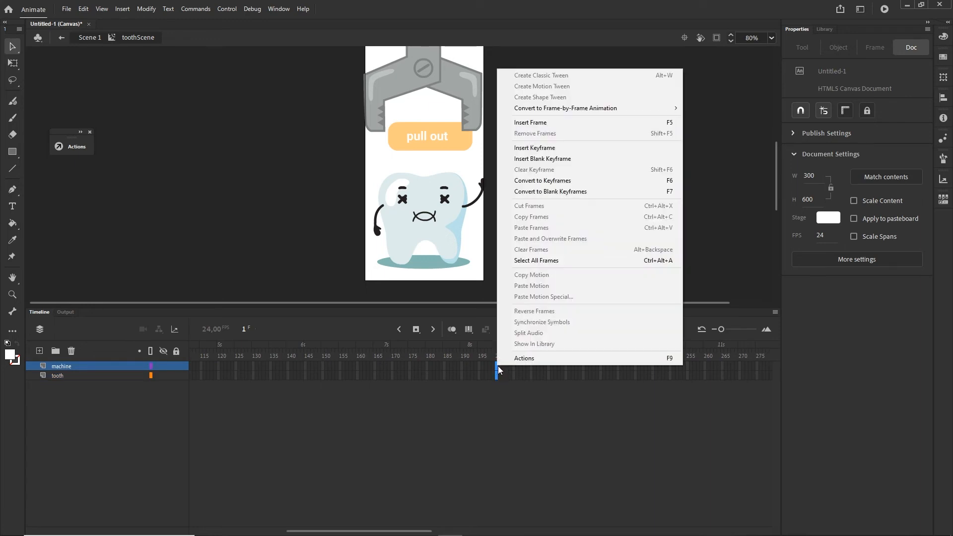
{"action": "left_click", "coordinate": [532, 122]}
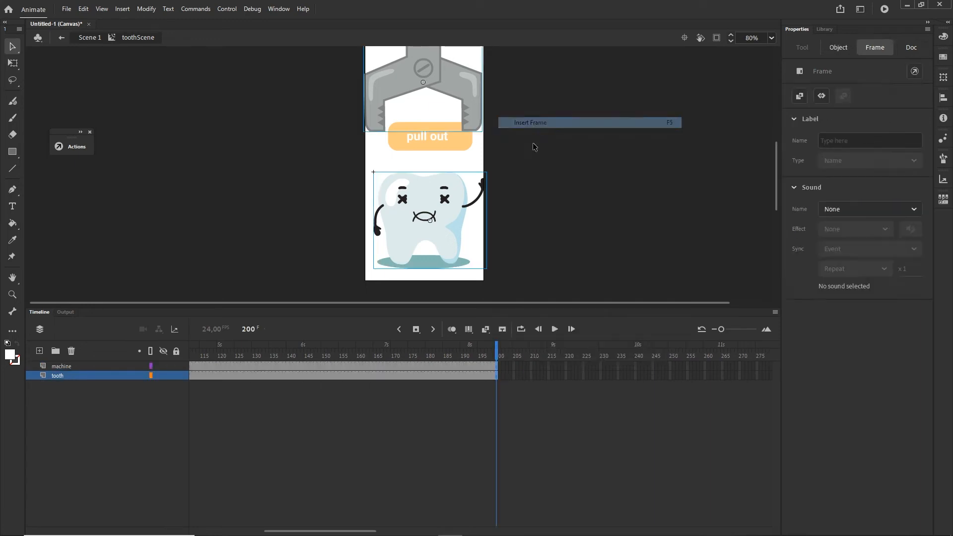
{"action": "left_click_drag", "start_coordinate": [496, 348], "coordinate": [110, 346]}
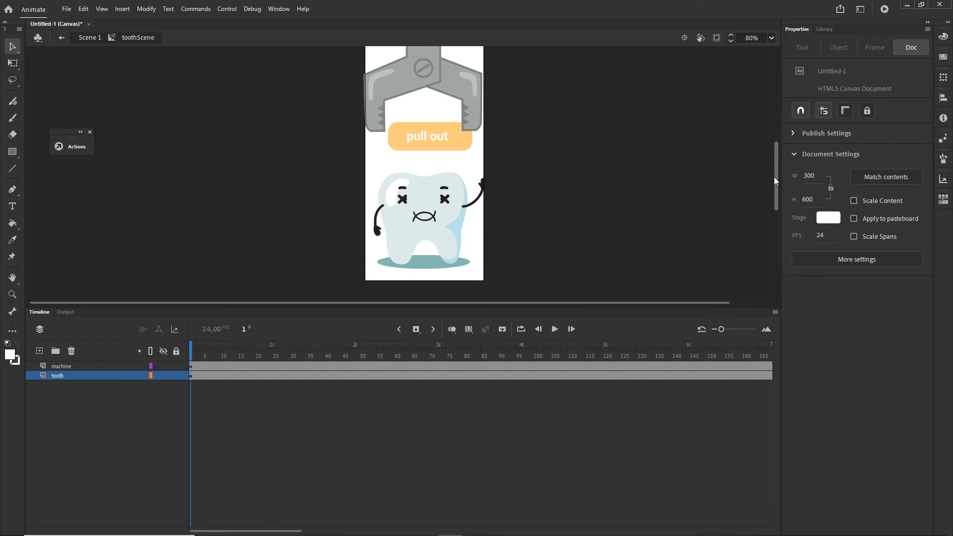
- Undo the frame extension and the earlier edits back through the pliers' conversion to a button symbol
{"action": "left_click_drag", "start_coordinate": [776, 179], "coordinate": [776, 155]}
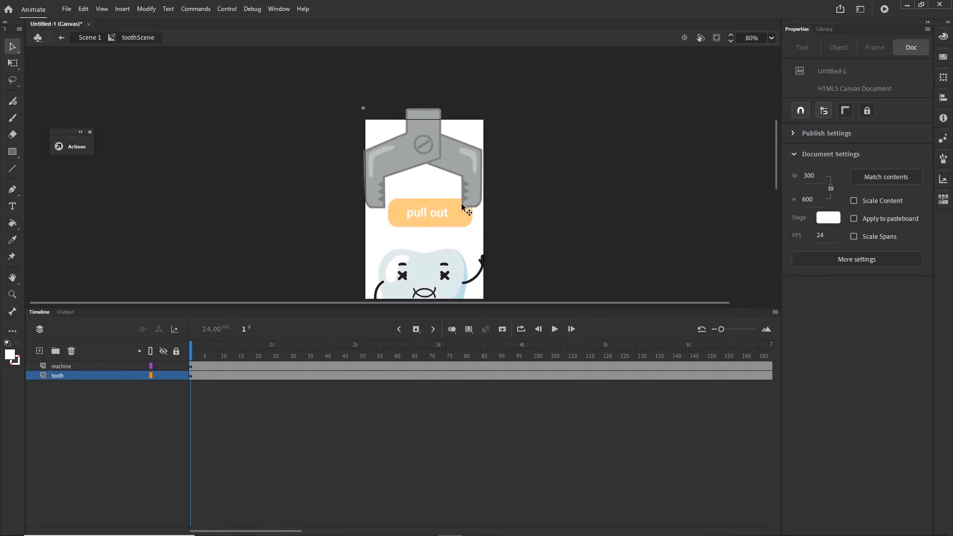
{"action": "left_click", "coordinate": [457, 164]}
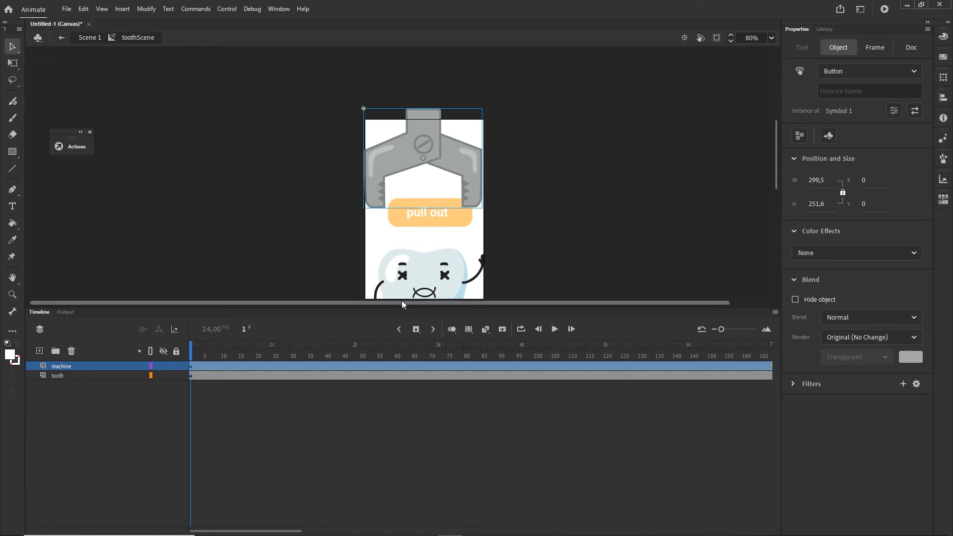
{"action": "left_click", "coordinate": [612, 251]}
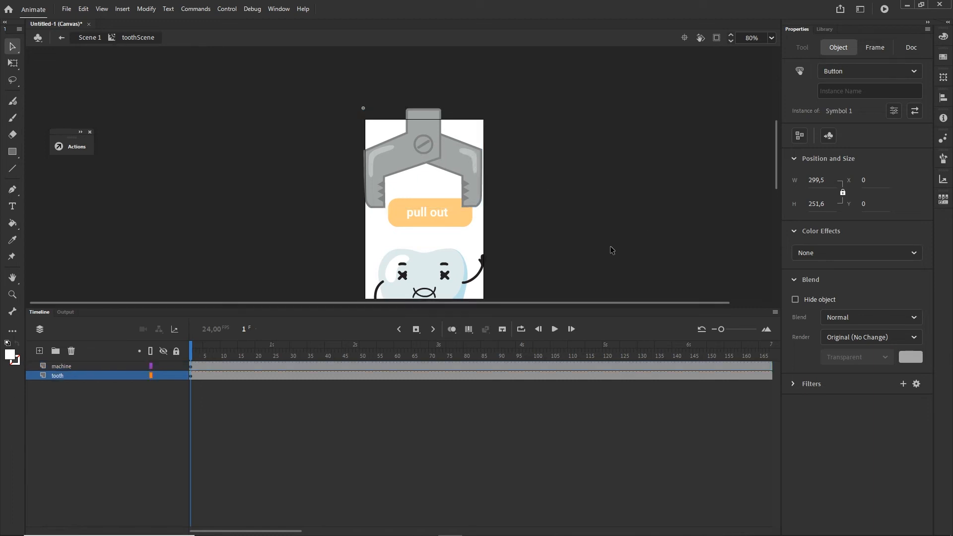
{"action": "key", "text": "ctrl+z"}
{"action": "key", "text": "ctrl+z"}
{"action": "key", "text": "ctrl+z"}
{"action": "key", "text": "ctrl+z"}
{"action": "key", "text": "ctrl+z"}
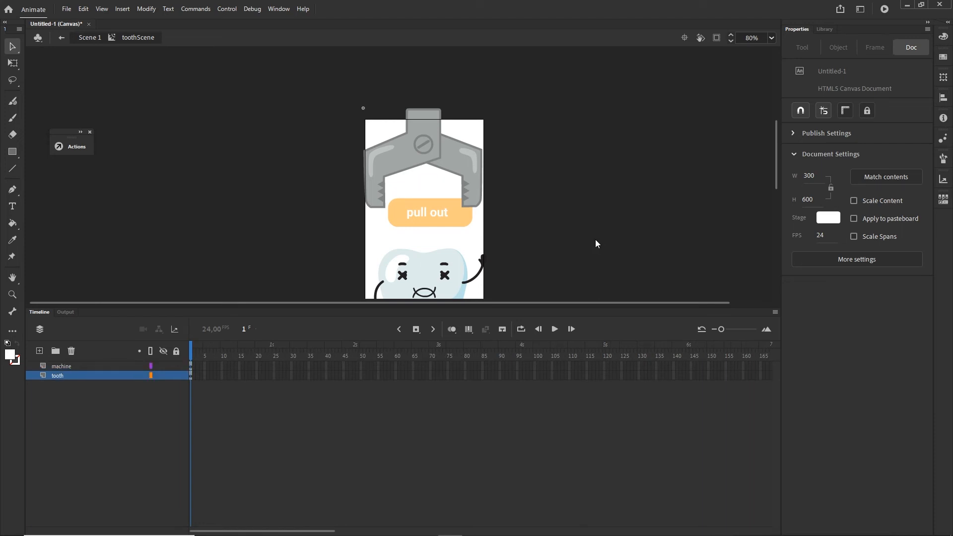
{"action": "key", "text": "ctrl+z"}
{"action": "key", "text": "ctrl+z"}
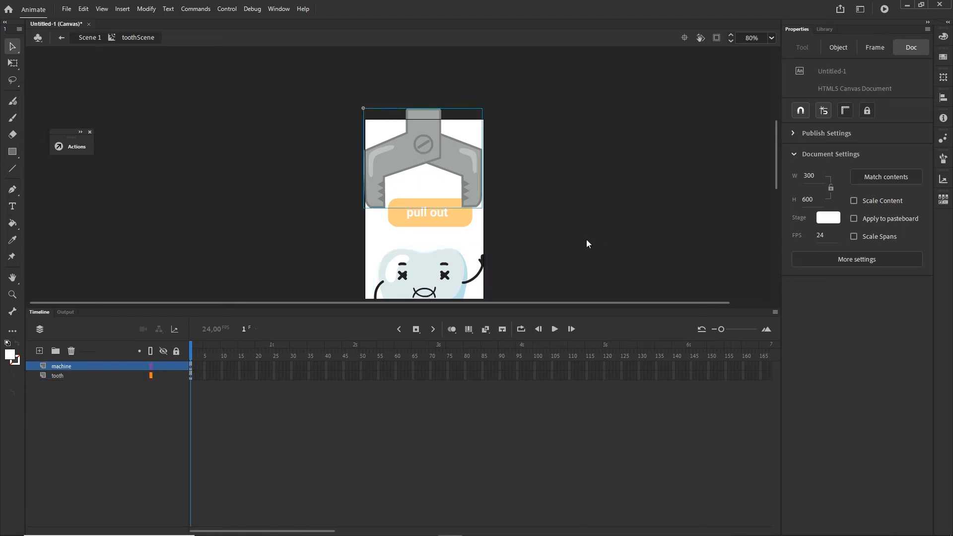
- Nudge the pliers group on the machine layer one pixel to the right, to X 1, and keep it selected
{"action": "left_click", "coordinate": [552, 187]}
{"action": "left_click", "coordinate": [437, 162]}
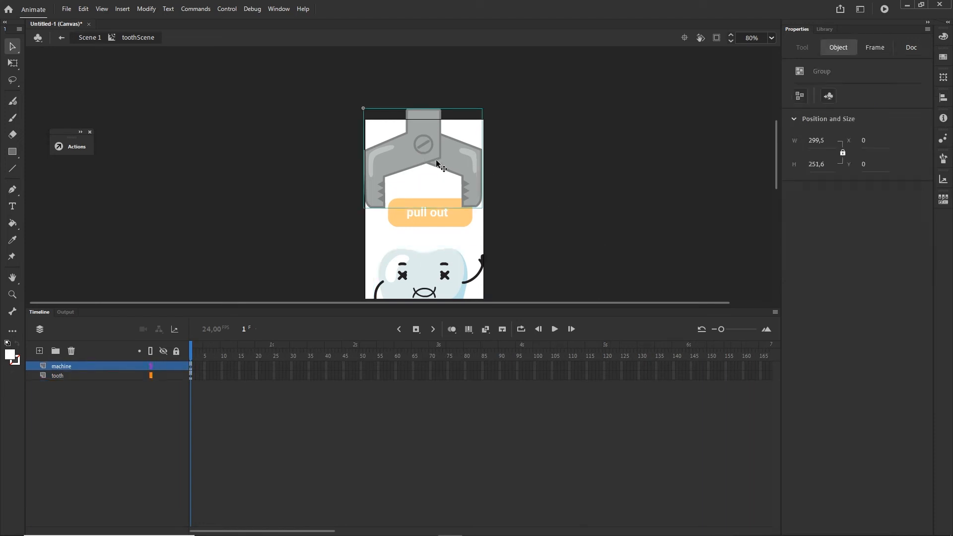
{"action": "left_click_drag", "start_coordinate": [322, 532], "coordinate": [296, 523]}
{"action": "key", "text": "Right"}
{"action": "left_click", "coordinate": [555, 174]}
{"action": "left_click", "coordinate": [467, 166]}
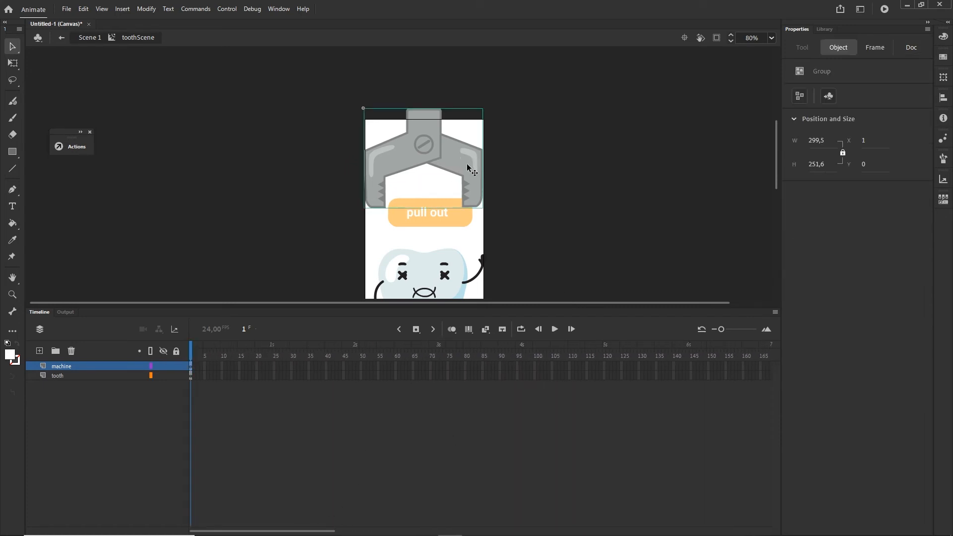
- Convert the pliers group to a movie clip symbol named Symbol 1 and check it in the library
{"action": "key", "text": "F8"}
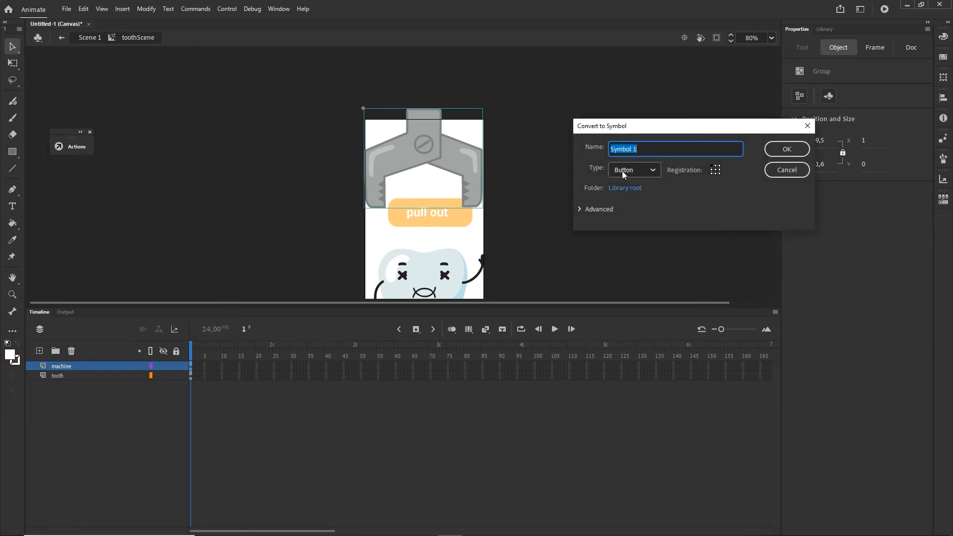
{"action": "left_click", "coordinate": [658, 170]}
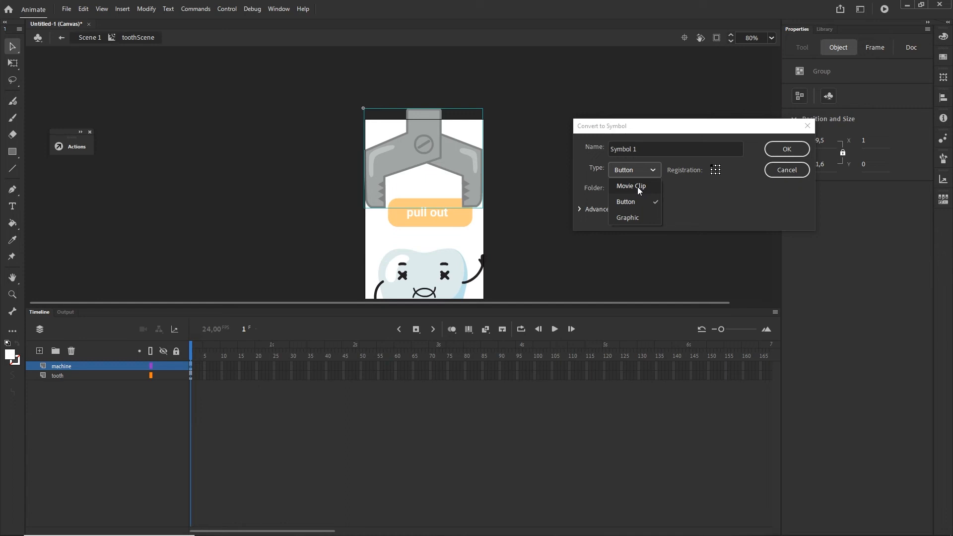
{"action": "left_click", "coordinate": [631, 188]}
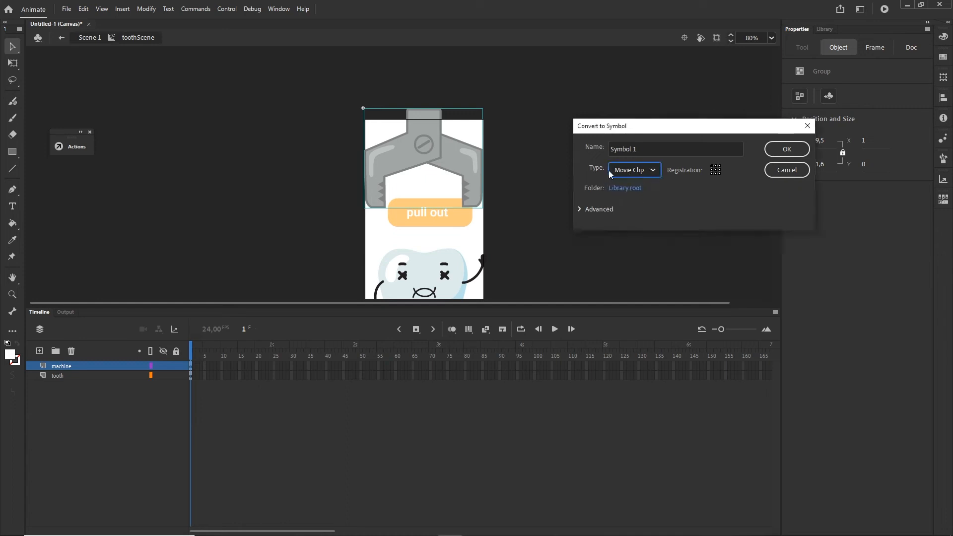
{"action": "left_click", "coordinate": [782, 155]}
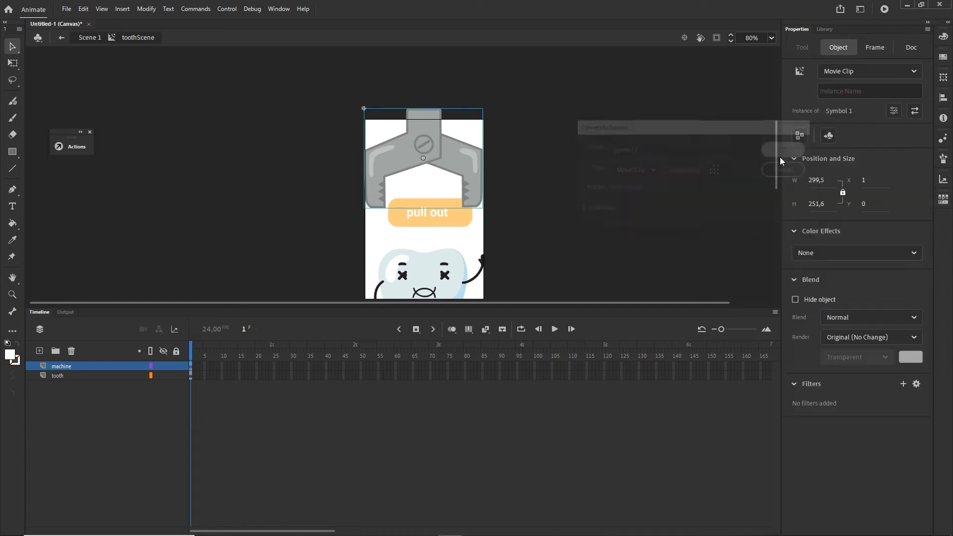
{"action": "left_click", "coordinate": [622, 214]}
{"action": "left_click", "coordinate": [480, 175]}
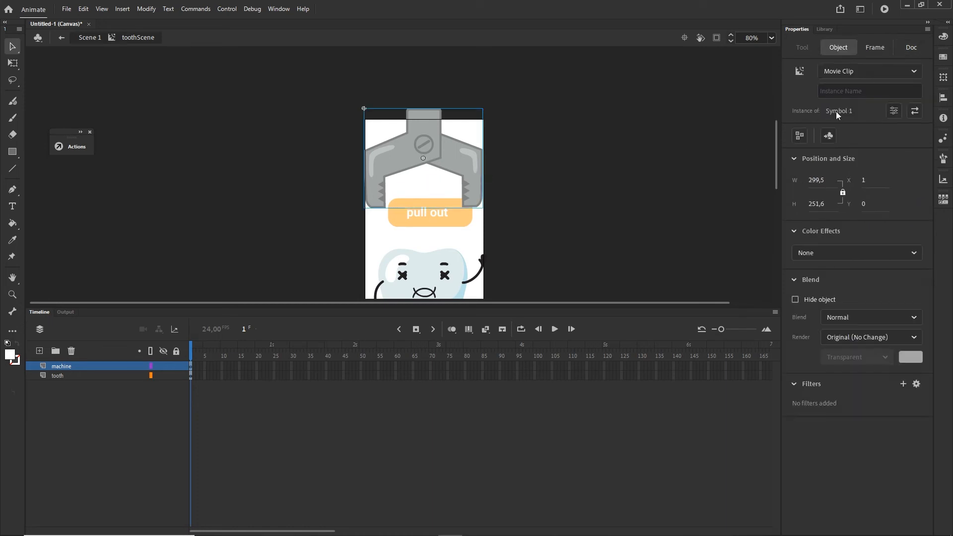
{"action": "left_click", "coordinate": [827, 29]}
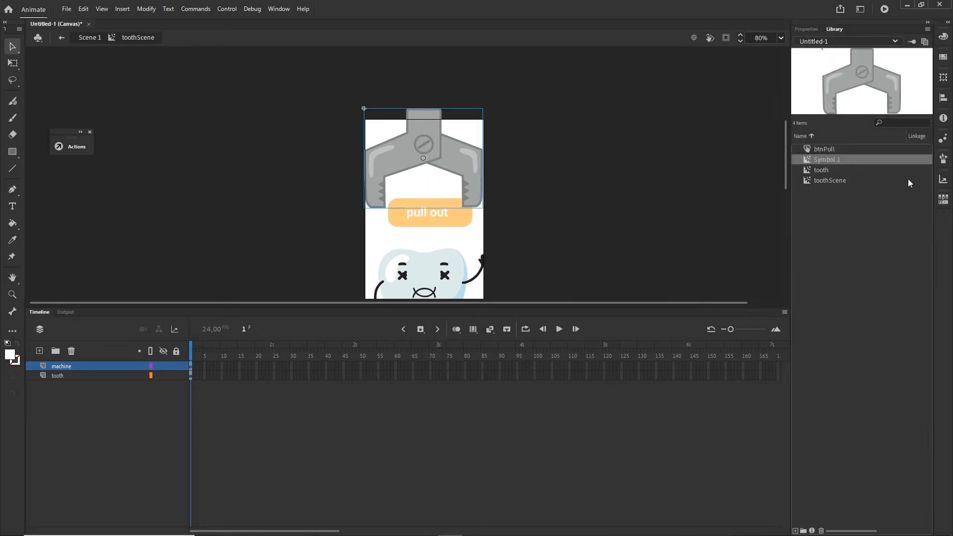
{"action": "left_click", "coordinate": [805, 30]}
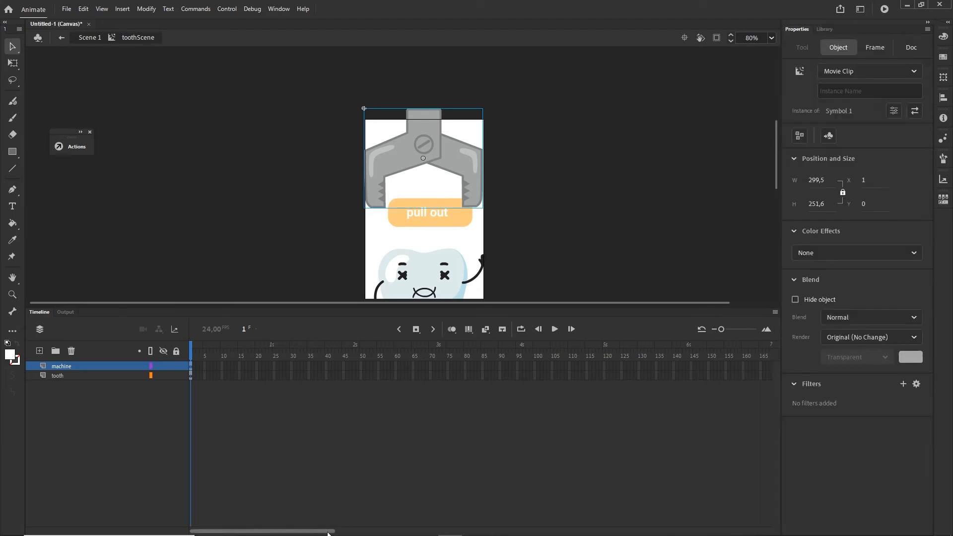
- Extend both the machine and tooth layers to frame 200 and return the playhead to frame 1
{"action": "left_click_drag", "start_coordinate": [327, 532], "coordinate": [422, 533]}
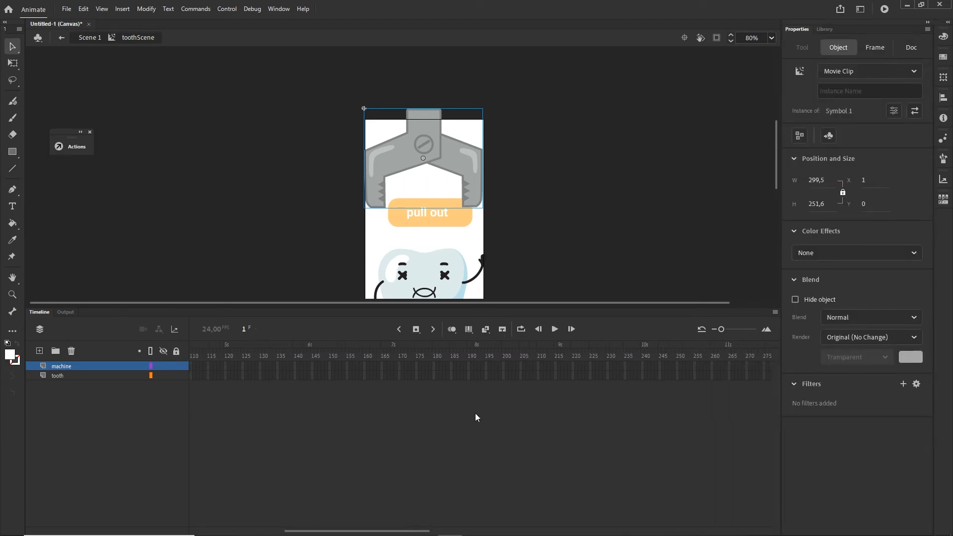
{"action": "left_click", "coordinate": [504, 376], "text": "shift"}
{"action": "left_click", "coordinate": [503, 381]}
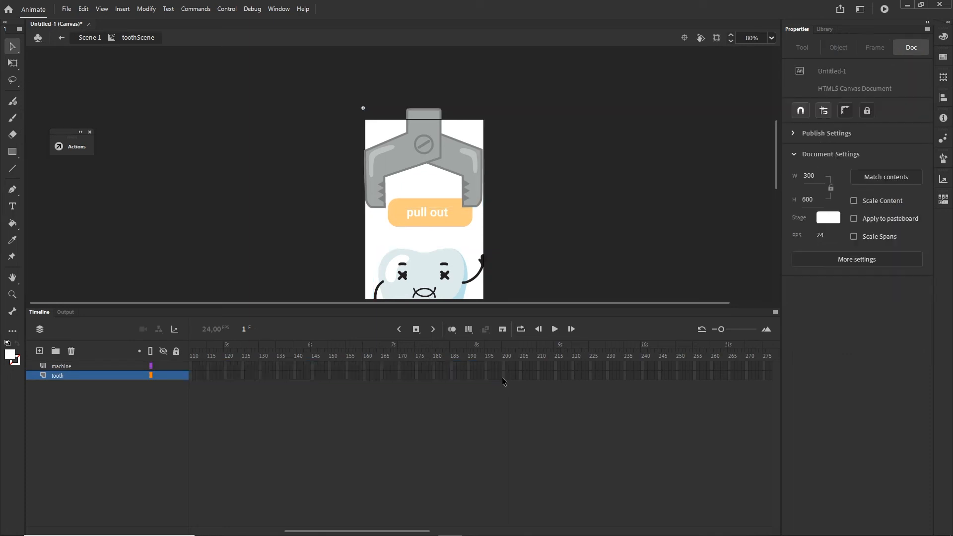
{"action": "left_click", "coordinate": [504, 373]}
{"action": "left_click", "coordinate": [504, 368]}
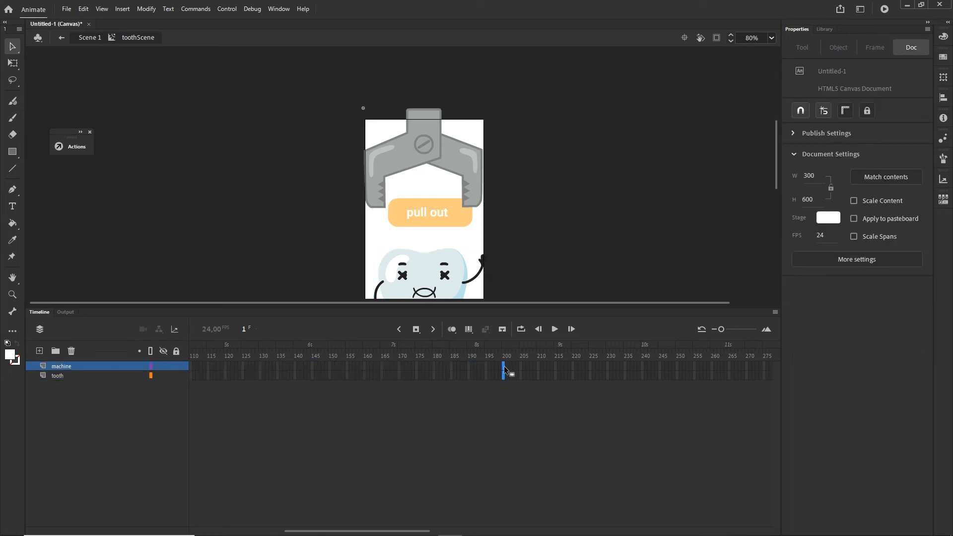
{"action": "key", "text": "F5"}
{"action": "left_click_drag", "start_coordinate": [506, 355], "coordinate": [110, 376]}
- Move the pliers movie clip at frame 1 straight up until it sits entirely above the stage, then deselect it
{"action": "left_click", "coordinate": [421, 158]}
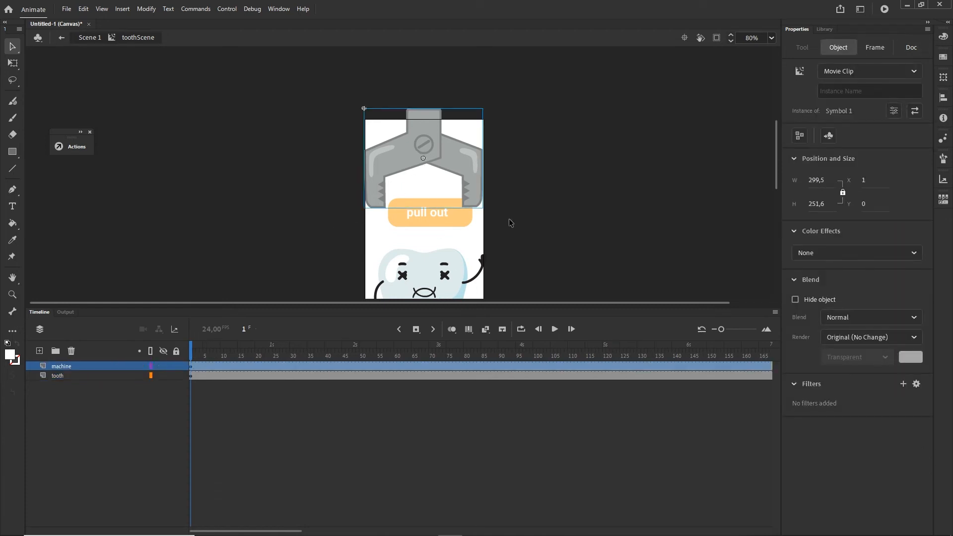
{"action": "key", "text": "shift+Up"}
{"action": "key", "text": "shift+Up"}
{"action": "key", "text": "shift+Up"}
{"action": "key", "text": "shift+Up"}
{"action": "key", "text": "shift+Up"}
{"action": "key", "text": "shift+Up"}
{"action": "key", "text": "shift+Up"}
{"action": "key", "text": "shift+Up"}
{"action": "key", "text": "shift+Up"}
{"action": "key", "text": "shift+Up"}
{"action": "key", "text": "shift+Up"}
{"action": "key", "text": "shift+Up"}
{"action": "key", "text": "shift+Up"}
{"action": "key", "text": "shift+Up"}
{"action": "key", "text": "shift+Up"}
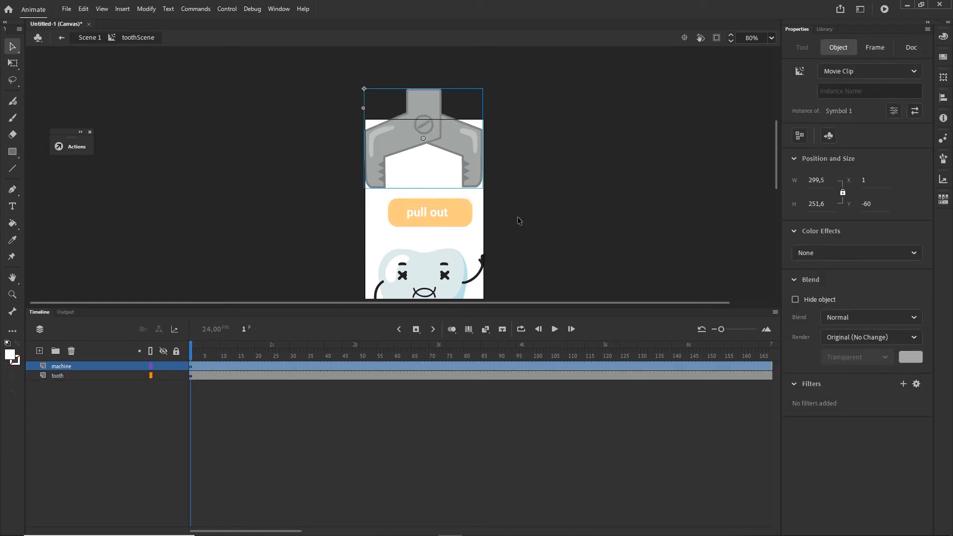
{"action": "key", "text": "shift+Up"}
{"action": "key", "text": "shift+Up"}
{"action": "key", "text": "shift+Up"}
{"action": "key", "text": "shift+Up"}
{"action": "key", "text": "shift+Up"}
{"action": "key", "text": "shift+Up"}
{"action": "key", "text": "shift+Up"}
{"action": "key", "text": "shift+Up"}
{"action": "key", "text": "shift+Up"}
{"action": "key", "text": "shift+Up"}
{"action": "key", "text": "shift+Up"}
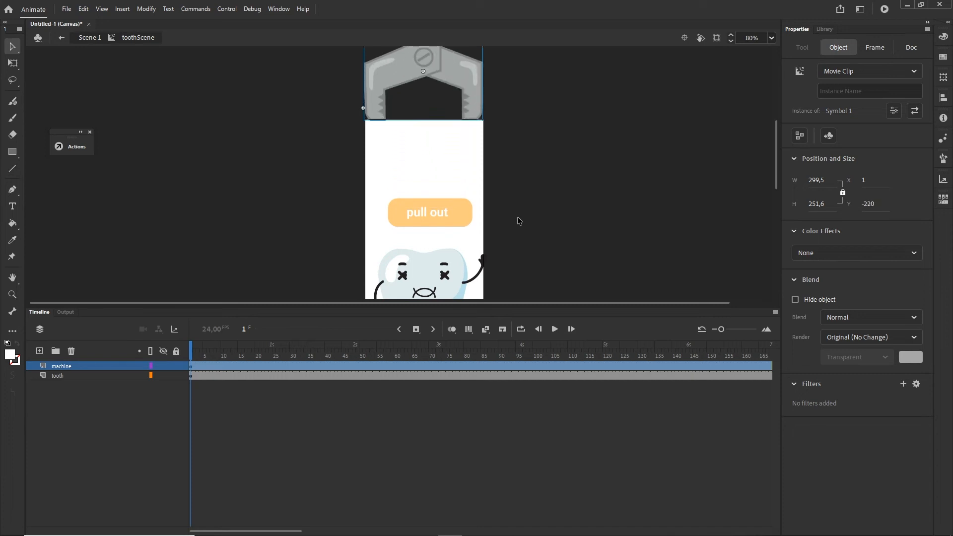
{"action": "left_click", "coordinate": [465, 448]}
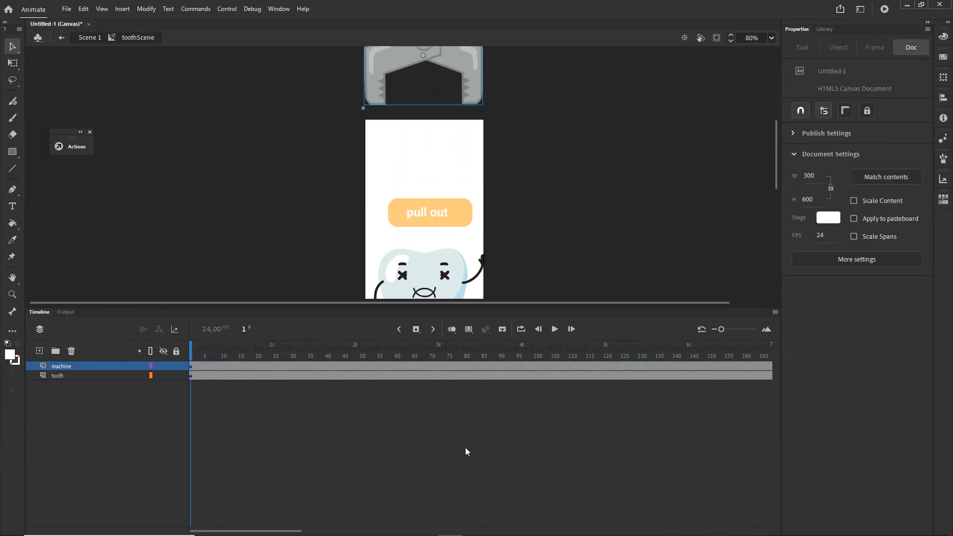
- Add a keyframe at frame 56 of the machine layer and move the pliers straight down to Y 180, around the tooth's crown
{"action": "left_click", "coordinate": [382, 371]}
{"action": "left_click", "coordinate": [381, 367]}
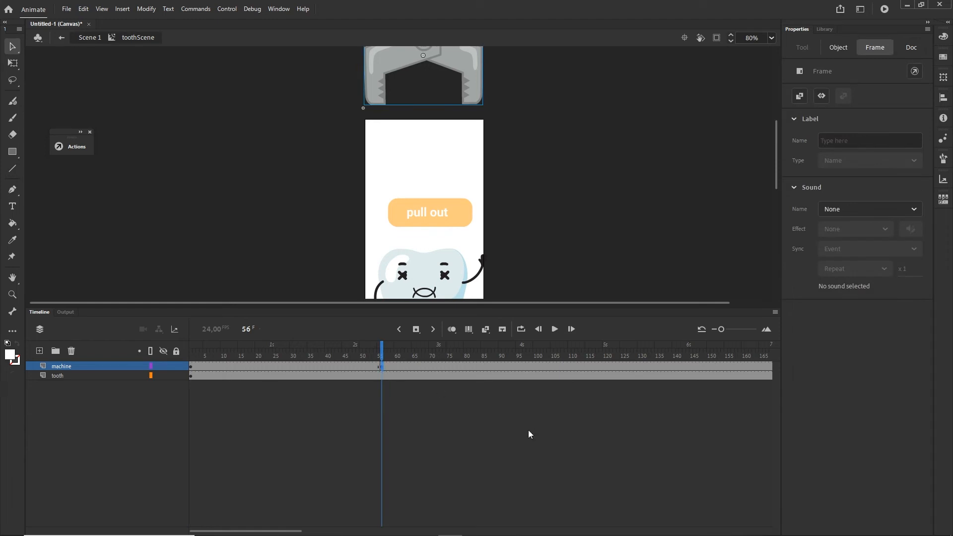
{"action": "key", "text": "shift+Down"}
{"action": "key", "text": "shift+Down"}
{"action": "key", "text": "shift+Down"}
{"action": "key", "text": "shift+Down"}
{"action": "key", "text": "shift+Down"}
{"action": "key", "text": "shift+Down"}
{"action": "key", "text": "shift+Down"}
{"action": "key", "text": "shift+Down"}
{"action": "key", "text": "shift+Down"}
{"action": "key", "text": "shift+Down"}
{"action": "key", "text": "shift+Down"}
{"action": "key", "text": "shift+Down"}
{"action": "key", "text": "shift+Down"}
{"action": "key", "text": "shift+Down"}
{"action": "key", "text": "shift+Down"}
{"action": "key", "text": "shift+Down"}
{"action": "key", "text": "shift+Down"}
{"action": "key", "text": "shift+Down"}
{"action": "key", "text": "shift+Down"}
{"action": "key", "text": "shift+Down"}
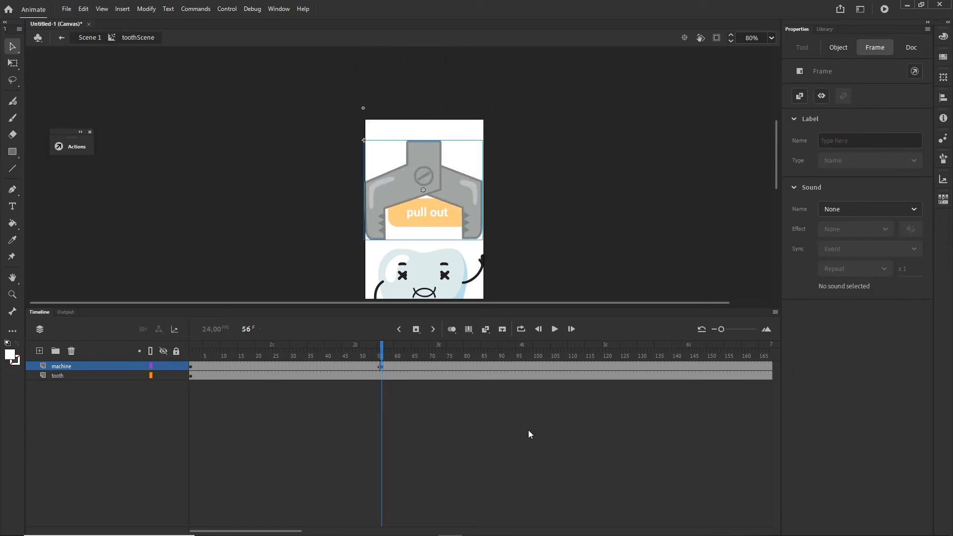
{"action": "key", "text": "shift+Down"}
{"action": "key", "text": "shift+Down"}
{"action": "key", "text": "shift+Down"}
{"action": "key", "text": "shift+Down"}
{"action": "key", "text": "shift+Down"}
{"action": "key", "text": "shift+Down"}
{"action": "key", "text": "shift+Down"}
{"action": "key", "text": "shift+Down"}
{"action": "key", "text": "shift+Down"}
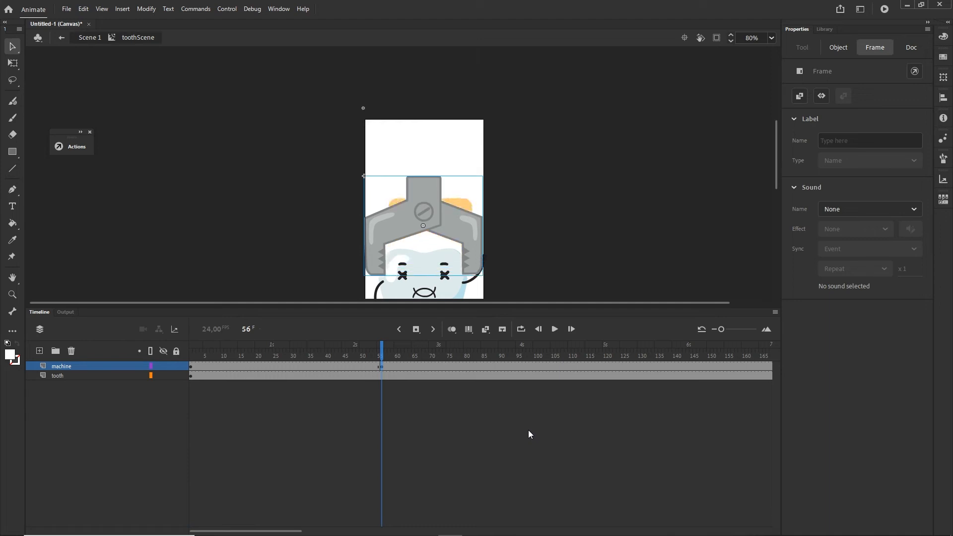
{"action": "key", "text": "shift+Down"}
{"action": "key", "text": "shift+Down"}
{"action": "key", "text": "shift+Down"}
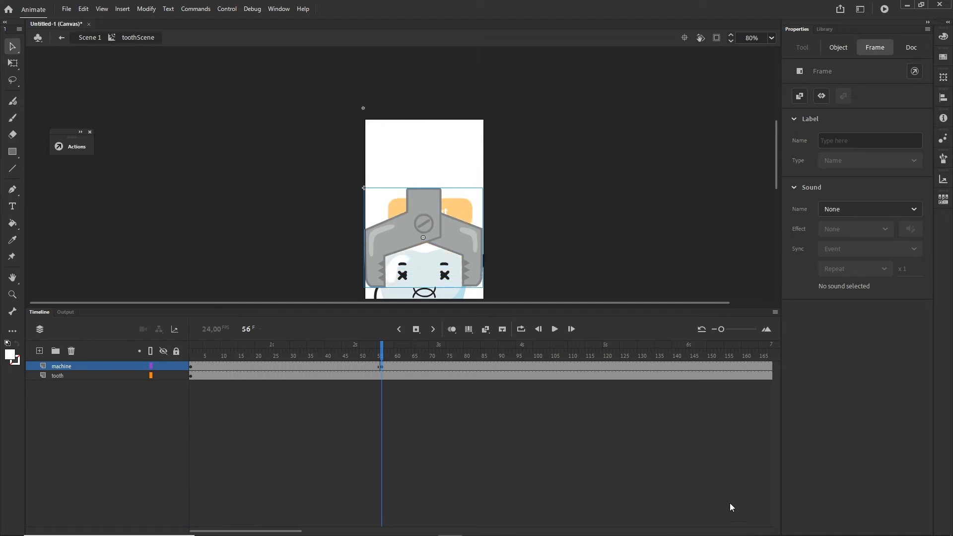
{"action": "key", "text": "shift+Up"}
{"action": "key", "text": "shift+Up"}
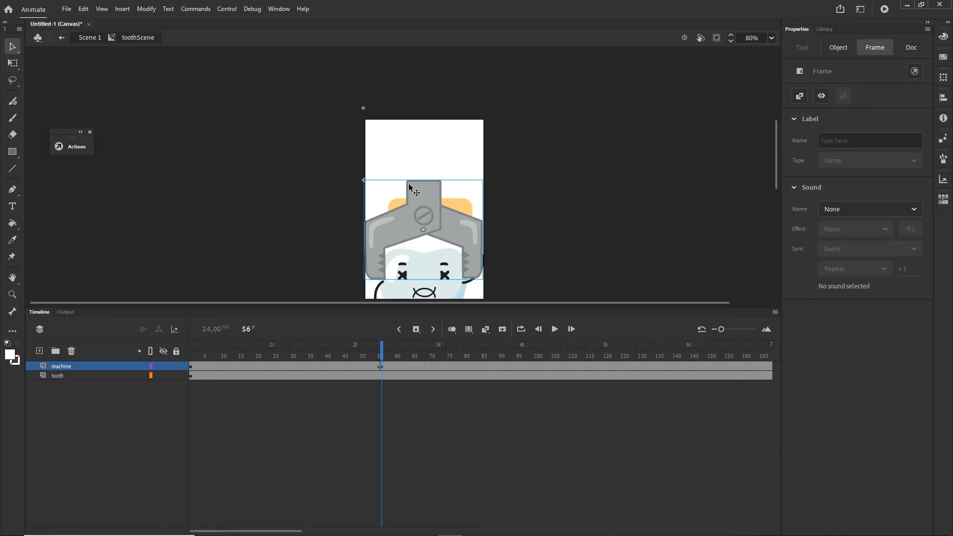
- Try to extend the pliers' handle upward with a grey rounded rectangle inside Symbol 1, undo it and return to toothScene
{"action": "left_click", "coordinate": [626, 196]}
{"action": "double_click", "coordinate": [433, 199]}
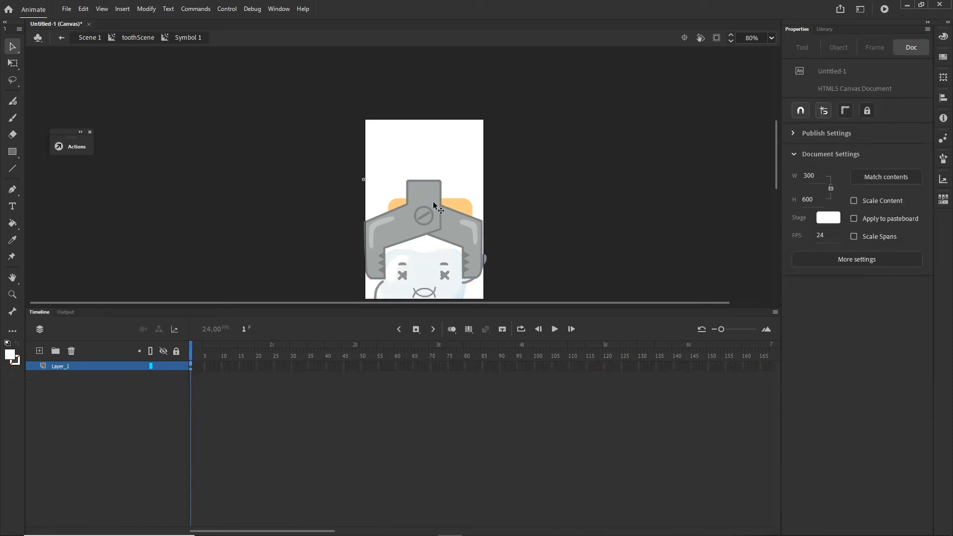
{"action": "left_click", "coordinate": [433, 204]}
{"action": "left_click", "coordinate": [13, 151]}
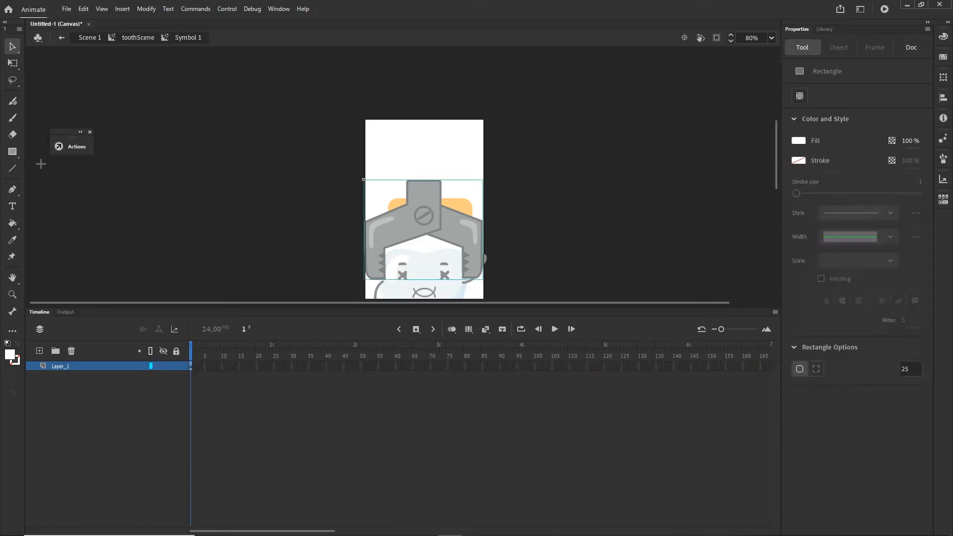
{"action": "left_click", "coordinate": [798, 142]}
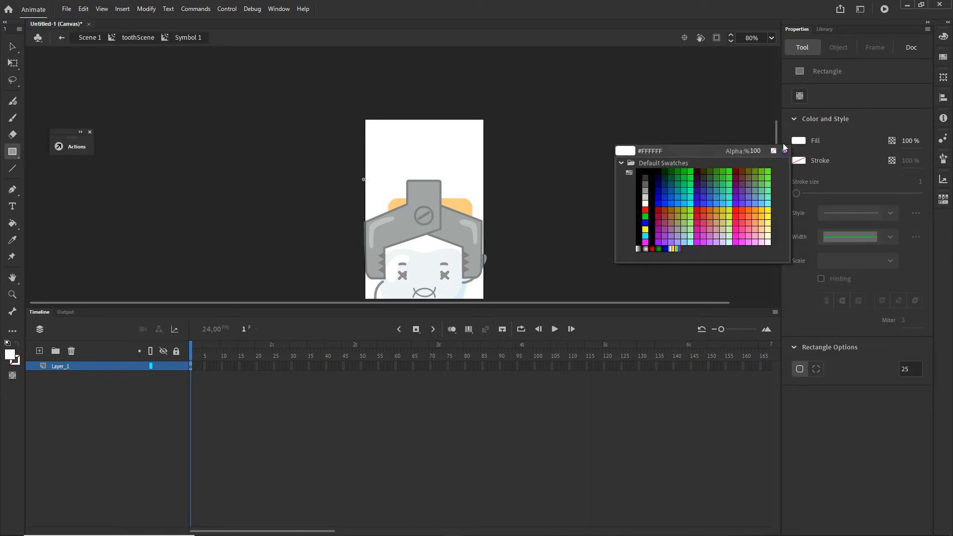
{"action": "left_click", "coordinate": [646, 190]}
{"action": "left_click_drag", "start_coordinate": [405, 112], "coordinate": [437, 181]}
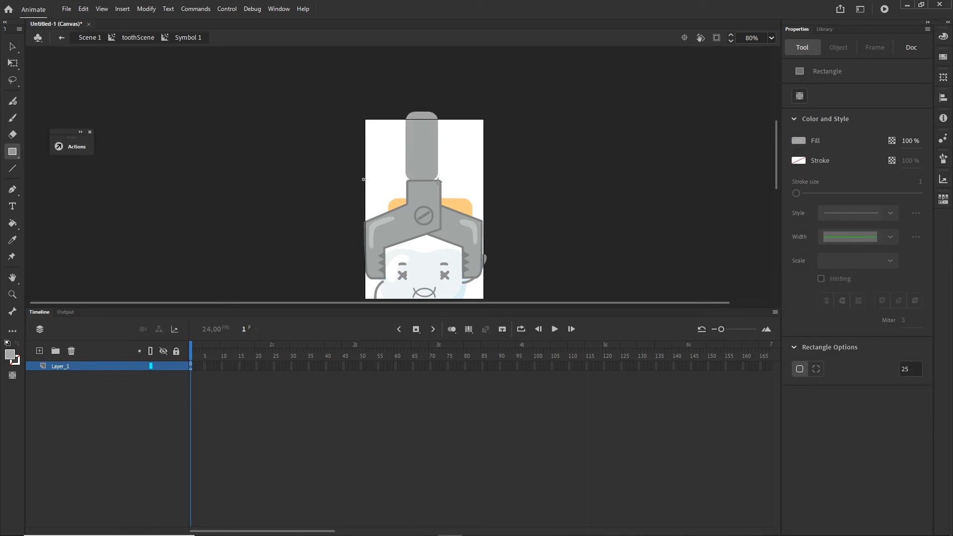
{"action": "key", "text": "ctrl+z"}
{"action": "left_click", "coordinate": [138, 38]}
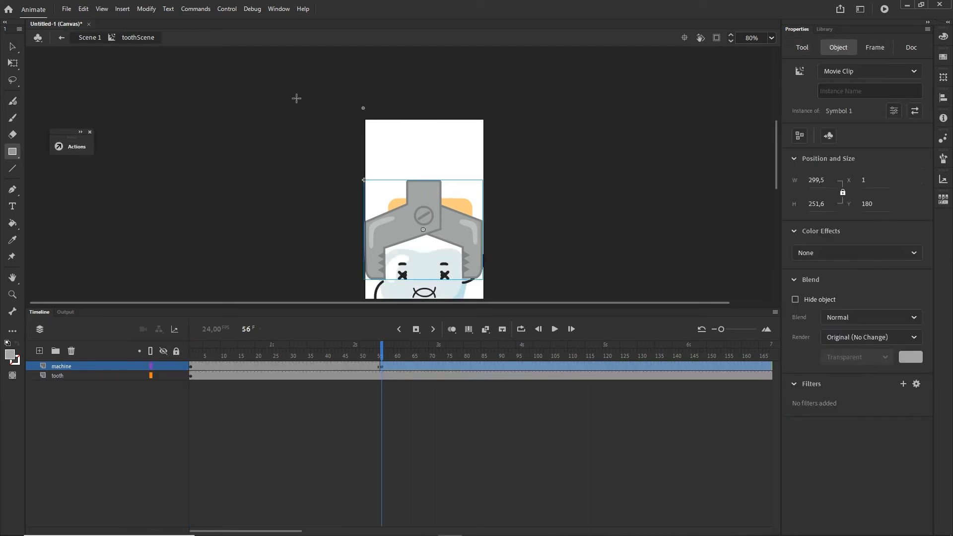
{"action": "left_click", "coordinate": [12, 47]}
{"action": "left_click", "coordinate": [303, 407]}
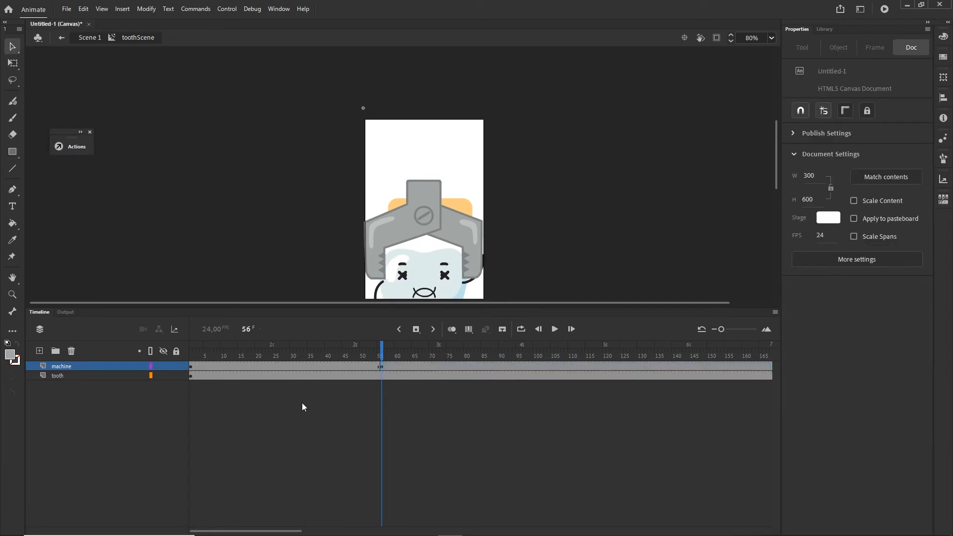
- Create a classic tween on the machine layer between frames 1 and 56 and preview the pliers' descent
{"action": "left_click", "coordinate": [267, 366]}
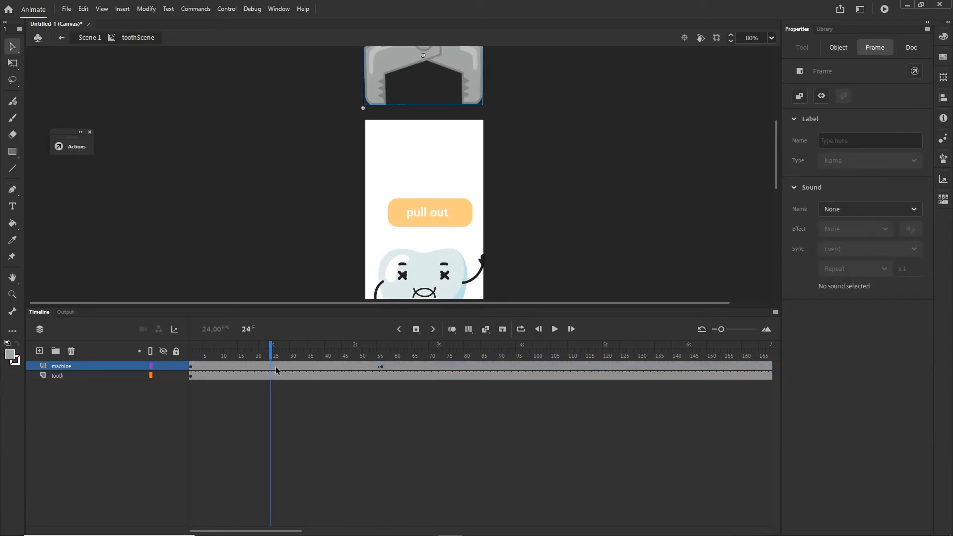
{"action": "left_click", "coordinate": [276, 366]}
{"action": "right_click", "coordinate": [275, 365]}
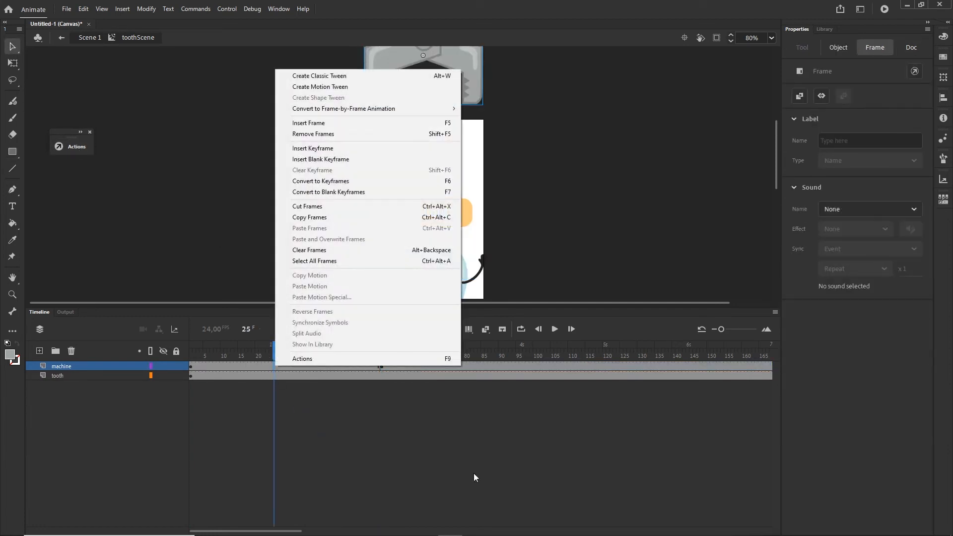
{"action": "left_click", "coordinate": [323, 79]}
{"action": "left_click", "coordinate": [359, 420]}
{"action": "left_click_drag", "start_coordinate": [274, 349], "coordinate": [379, 363]}
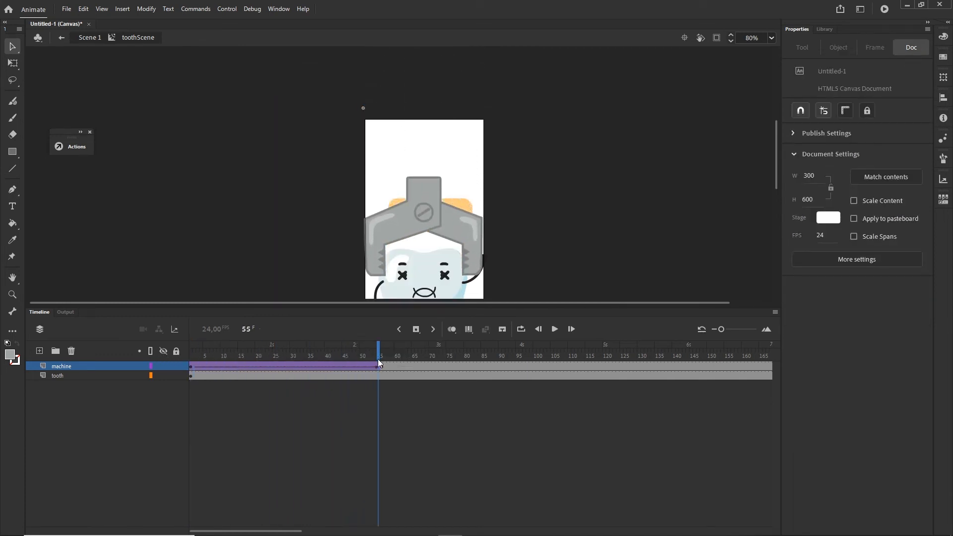
- Set the machine layer's tween to Quad Ease-Out and scrub through it to frame 56
{"action": "left_click", "coordinate": [191, 368]}
{"action": "left_click", "coordinate": [844, 211]}
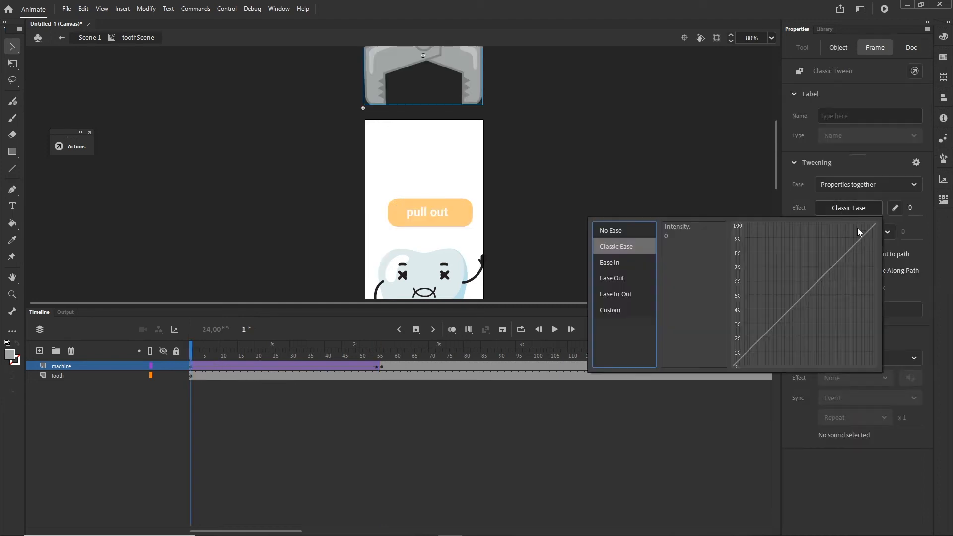
{"action": "left_click", "coordinate": [617, 293]}
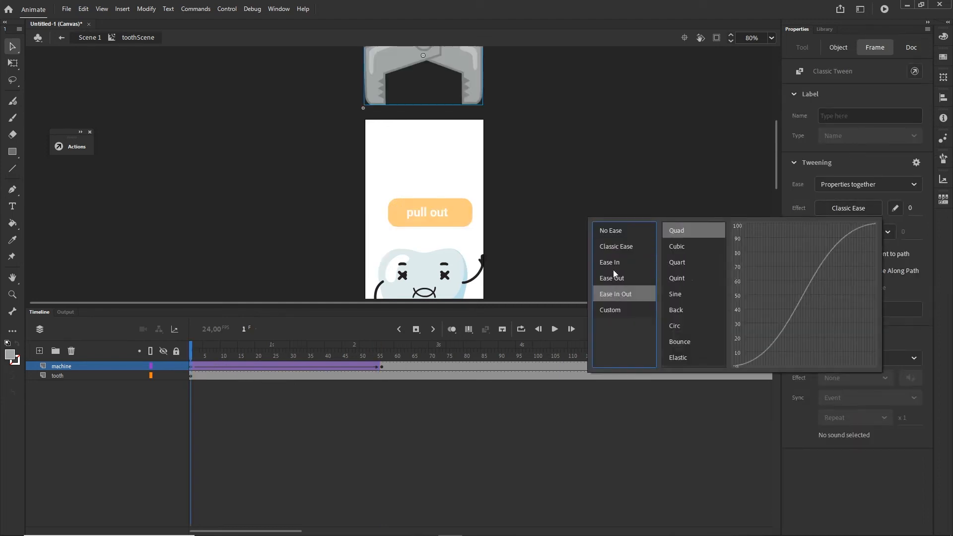
{"action": "left_click", "coordinate": [613, 267]}
{"action": "left_click", "coordinate": [615, 281]}
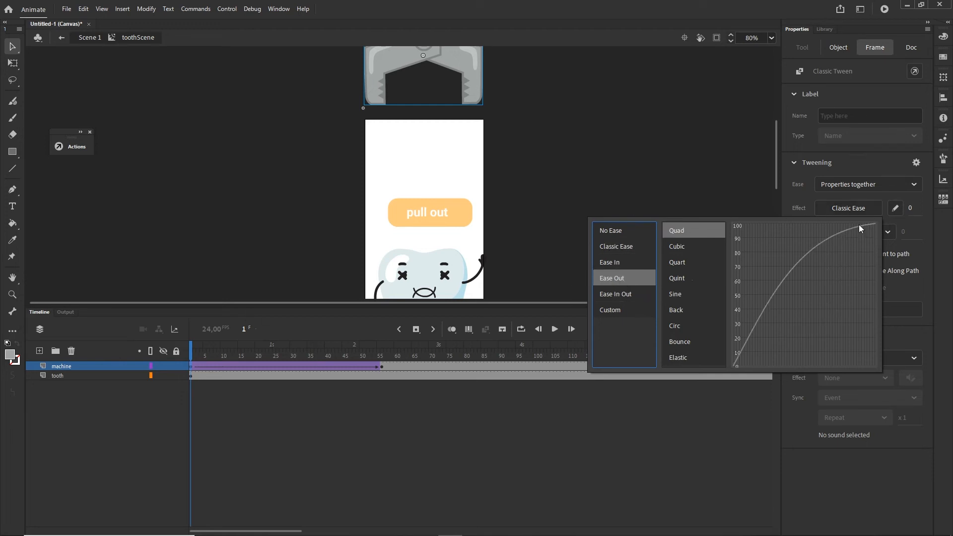
{"action": "double_click", "coordinate": [692, 230]}
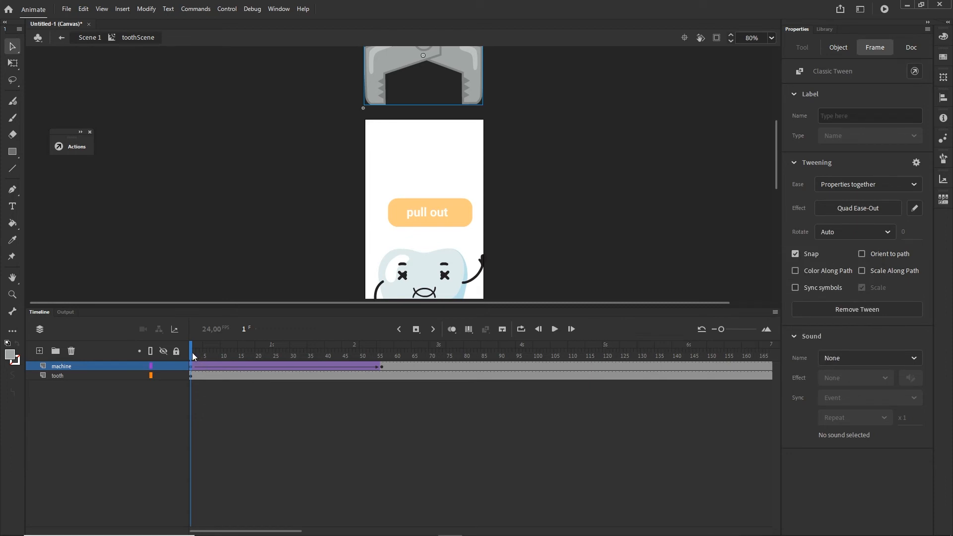
{"action": "left_click_drag", "start_coordinate": [194, 356], "coordinate": [381, 352]}
{"action": "left_click", "coordinate": [685, 250]}
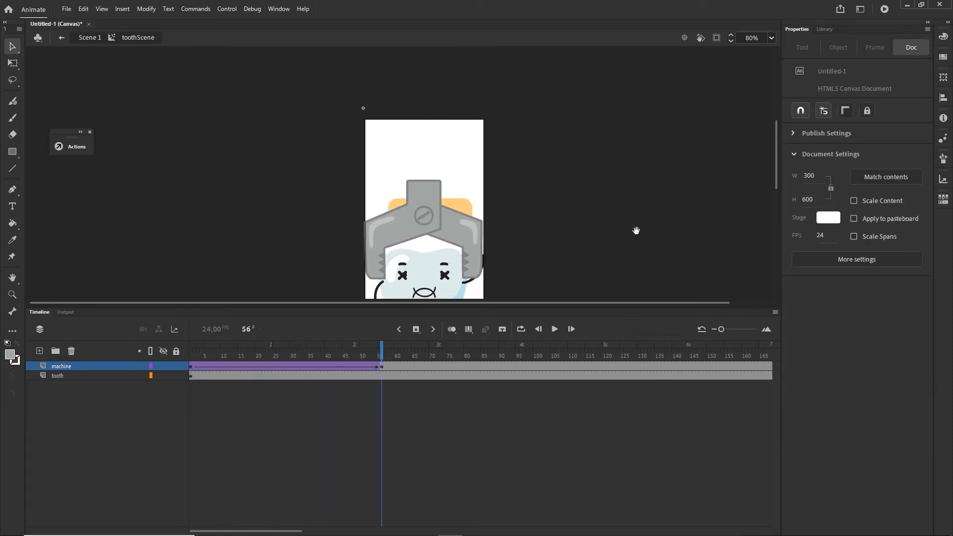
- Add a new layer above the tooth layer and place a second tooth instance from the library beside the stage
{"action": "left_click_drag", "start_coordinate": [636, 230], "coordinate": [614, 168]}
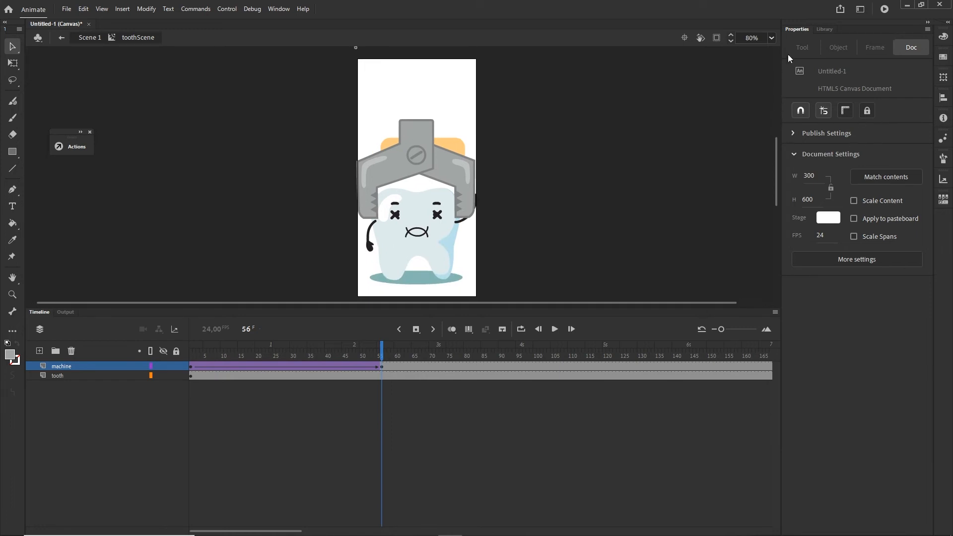
{"action": "left_click", "coordinate": [824, 30]}
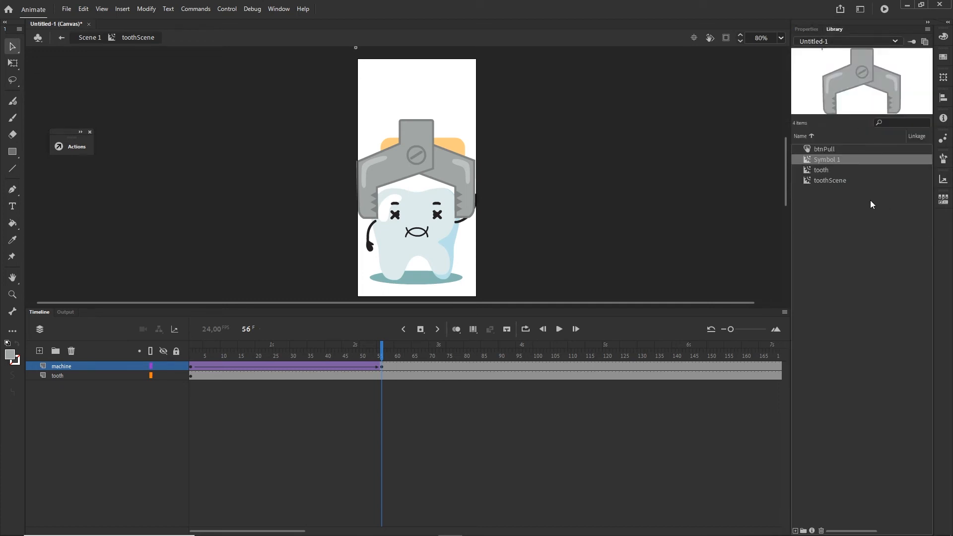
{"action": "left_click", "coordinate": [827, 170]}
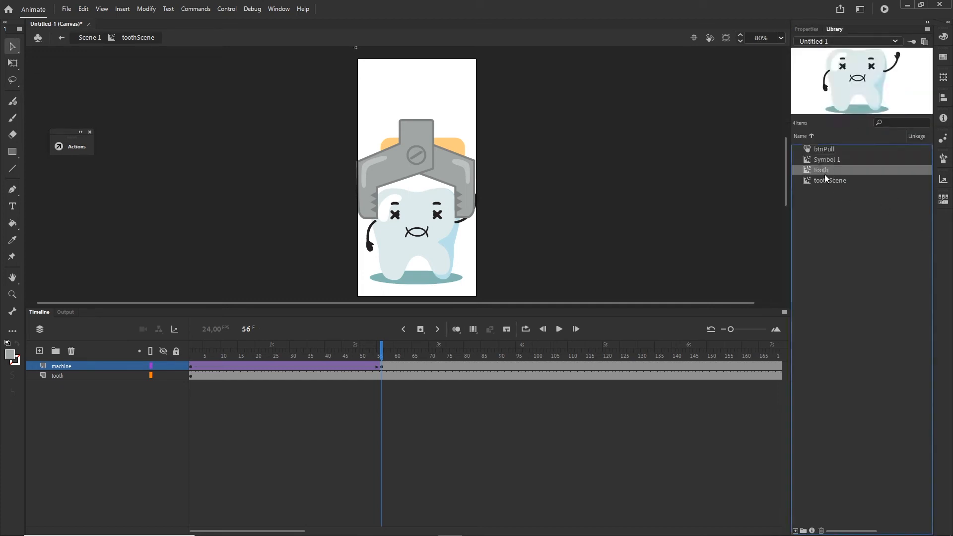
{"action": "left_click", "coordinate": [69, 377]}
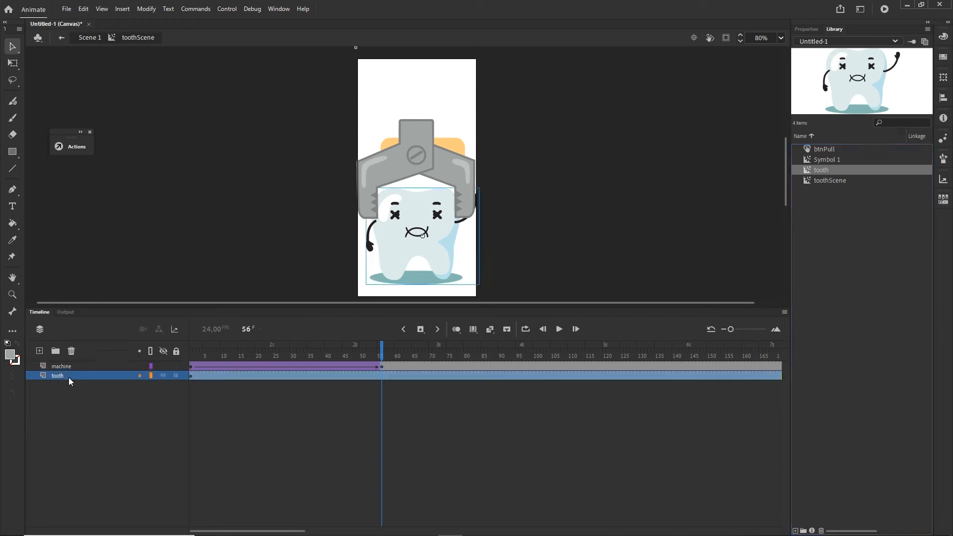
{"action": "left_click", "coordinate": [39, 351]}
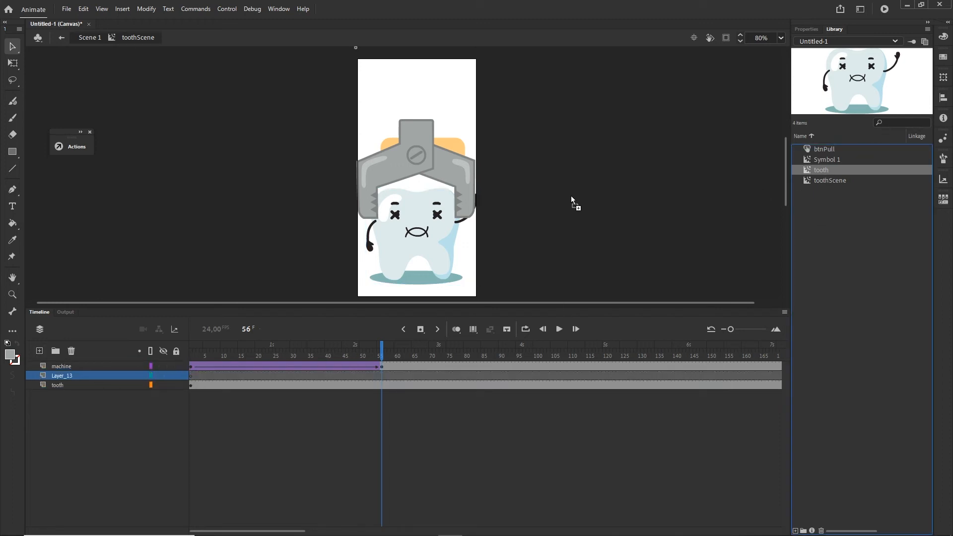
{"action": "left_click_drag", "start_coordinate": [579, 204], "coordinate": [579, 208]}
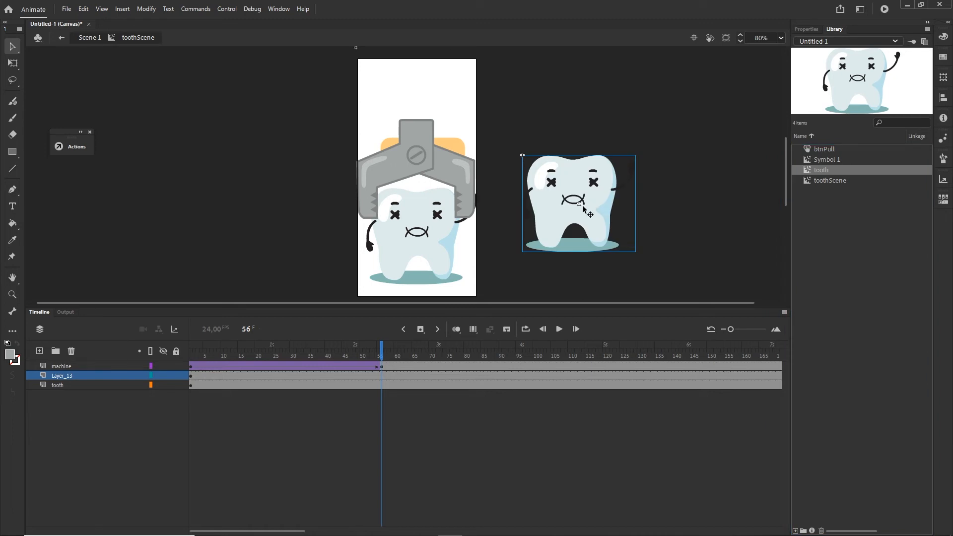
{"action": "left_click", "coordinate": [694, 240]}
- Open the second tooth instance for editing, delete the X marks over both eyes and return to toothScene
{"action": "left_click", "coordinate": [597, 231]}
{"action": "double_click", "coordinate": [597, 229]}
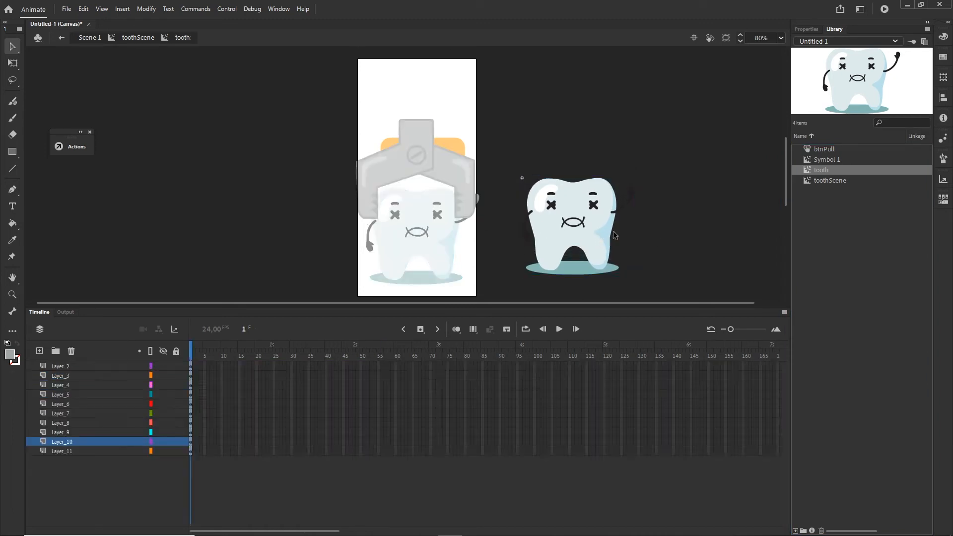
{"action": "left_click", "coordinate": [595, 206]}
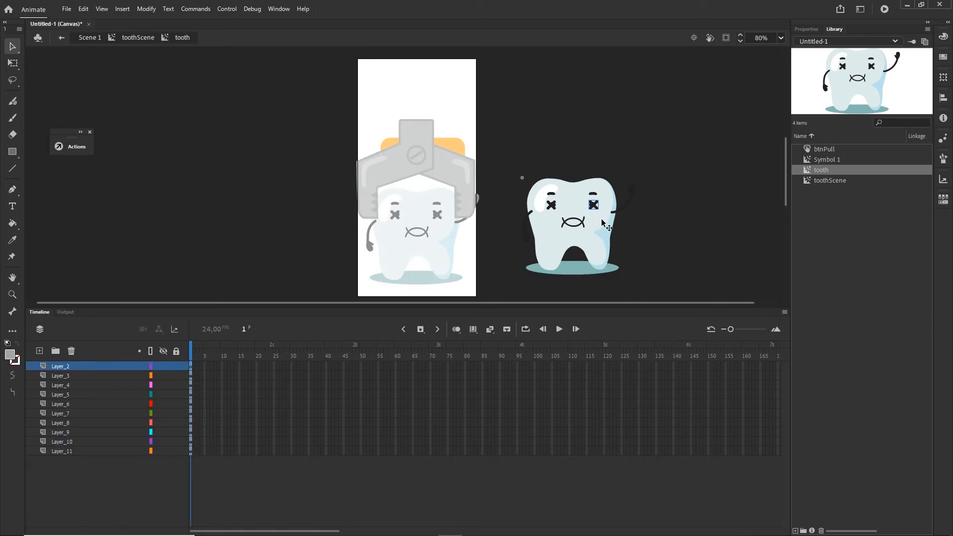
{"action": "key", "text": "Delete"}
{"action": "left_click", "coordinate": [551, 205]}
{"action": "key", "text": "Delete"}
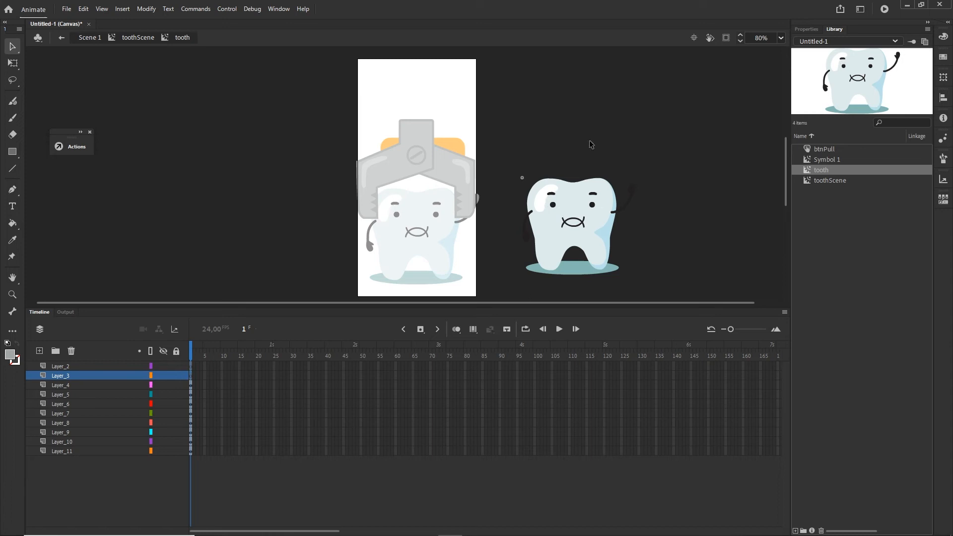
{"action": "left_click", "coordinate": [151, 39]}
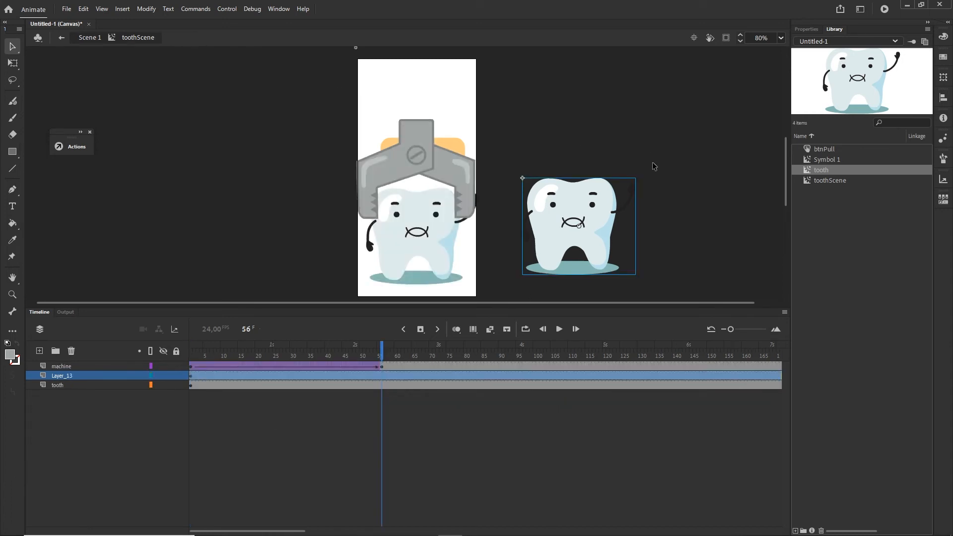
- Undo the deletion of both X marks in the tooth symbol and go back to toothScene
{"action": "key", "text": "ctrl+z"}
{"action": "key", "text": "ctrl+z"}
{"action": "key", "text": "ctrl+z"}
{"action": "key", "text": "ctrl+z"}
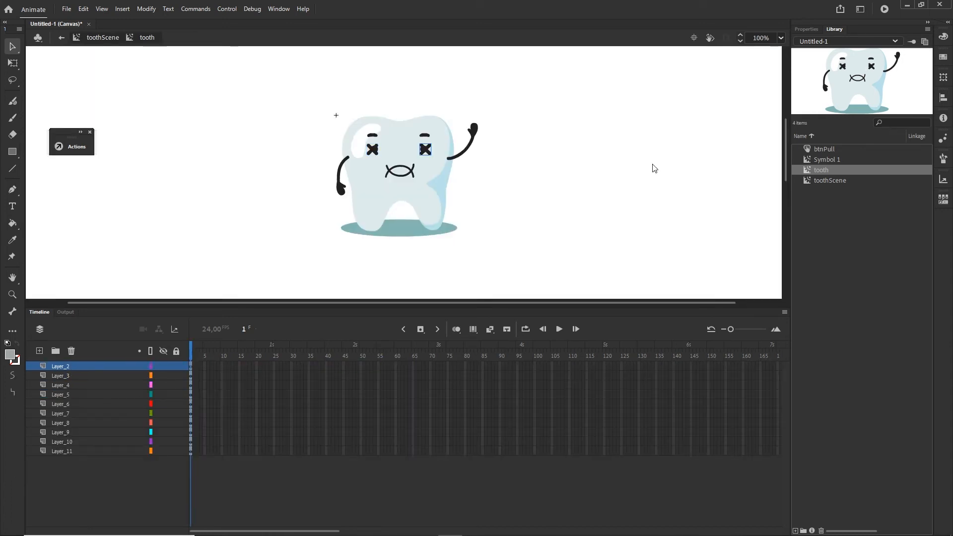
{"action": "left_click", "coordinate": [103, 40]}
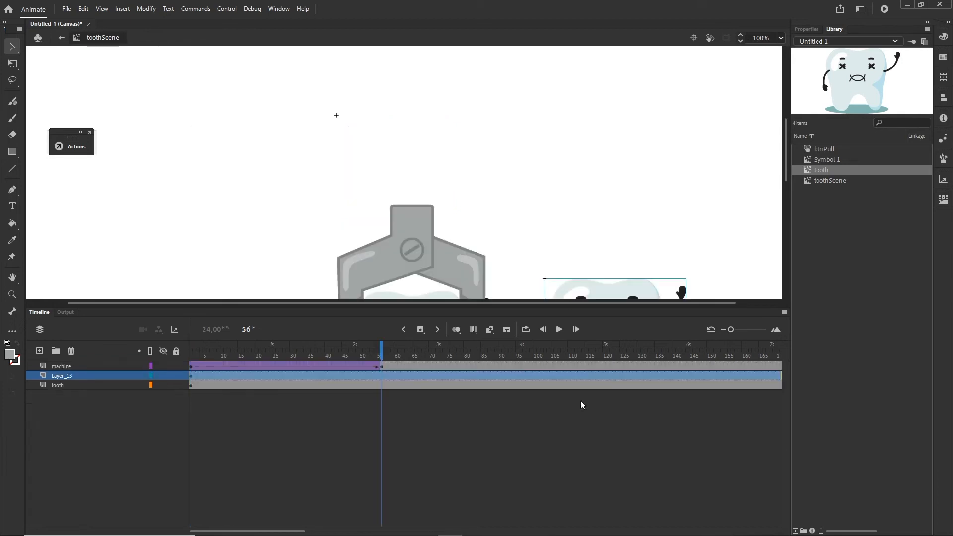
- Leave symbol editing and return to the main timeline of Scene 1
{"action": "left_click", "coordinate": [487, 251]}
{"action": "scroll", "coordinate": [487, 251], "scroll_direction": "down", "scroll_amount": 5}
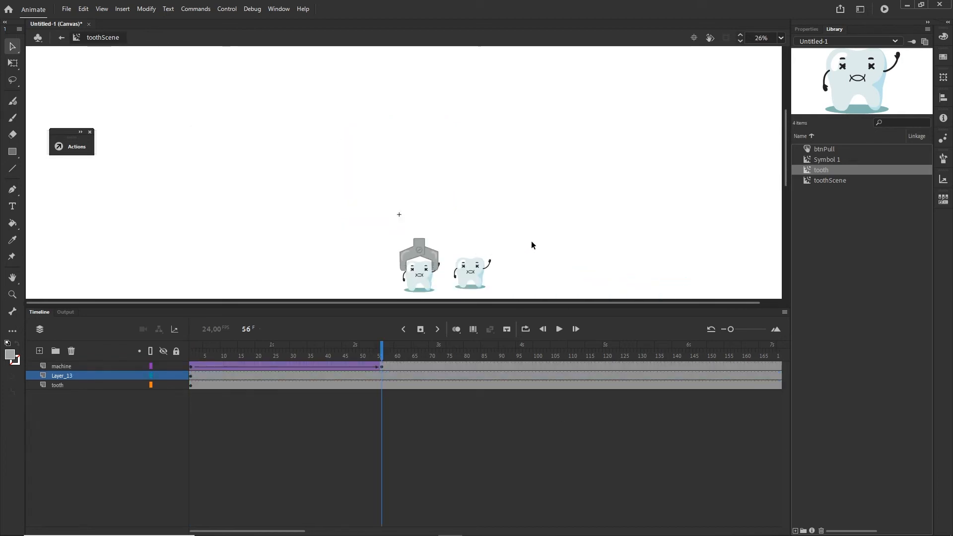
{"action": "left_click_drag", "start_coordinate": [531, 245], "coordinate": [519, 172]}
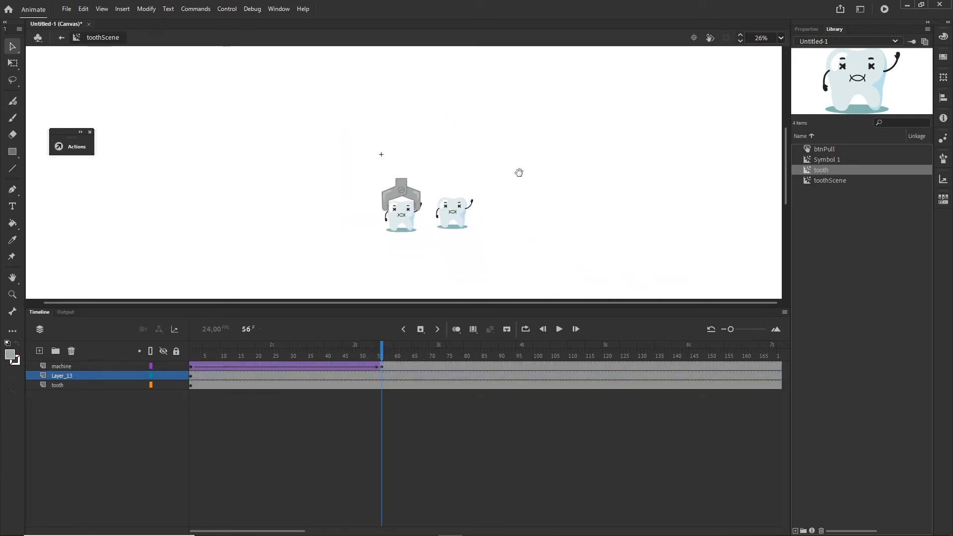
{"action": "double_click", "coordinate": [413, 212]}
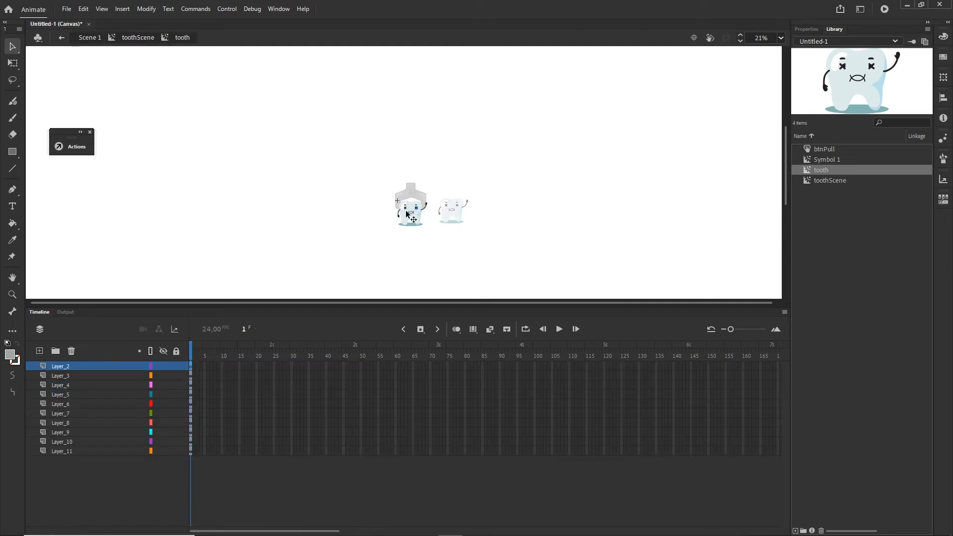
{"action": "left_click", "coordinate": [90, 37]}
{"action": "scroll", "coordinate": [436, 225], "scroll_direction": "up", "scroll_amount": 3}
{"action": "scroll", "coordinate": [435, 224], "scroll_direction": "up", "scroll_amount": 1}
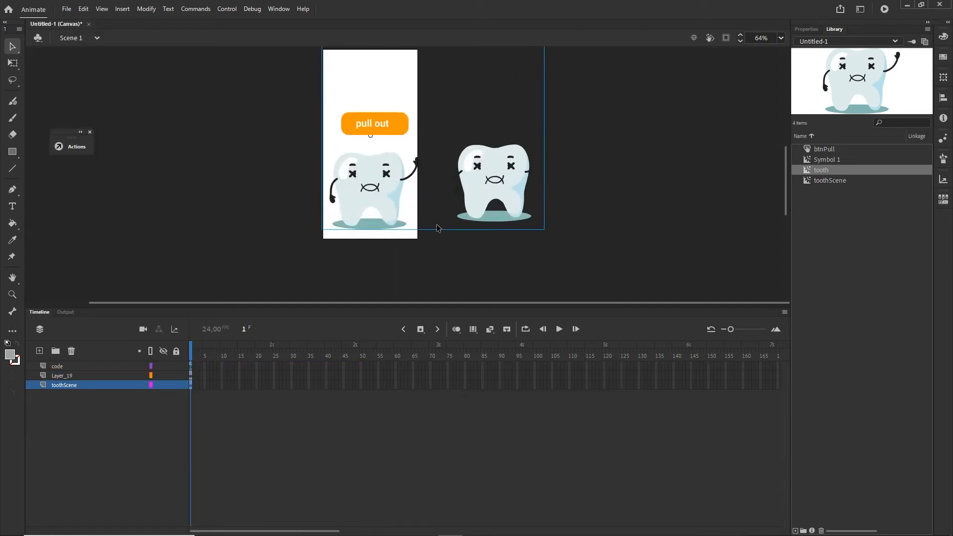
- Open toothScene for editing and delete the second tooth instance beside the stage
{"action": "left_click_drag", "start_coordinate": [582, 167], "coordinate": [597, 209]}
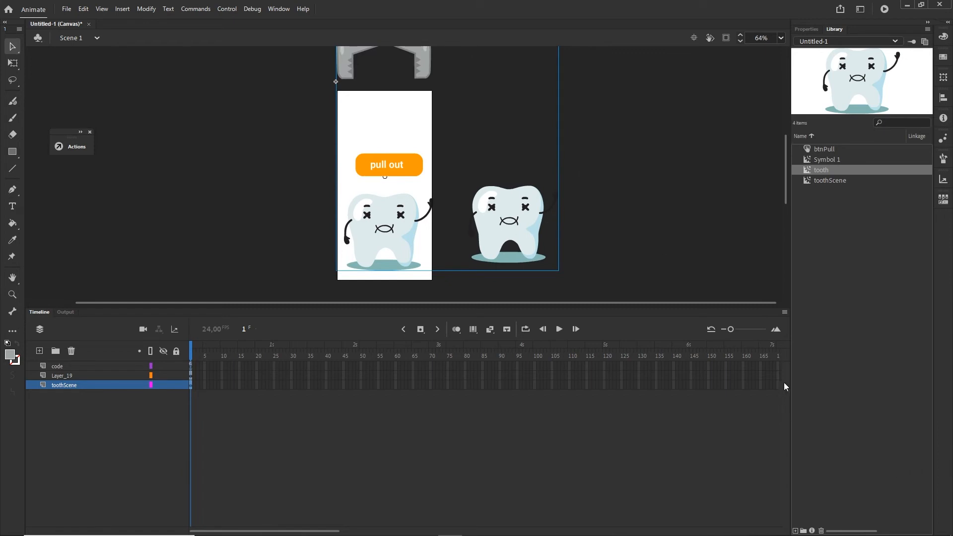
{"action": "double_click", "coordinate": [405, 241]}
{"action": "left_click", "coordinate": [532, 240]}
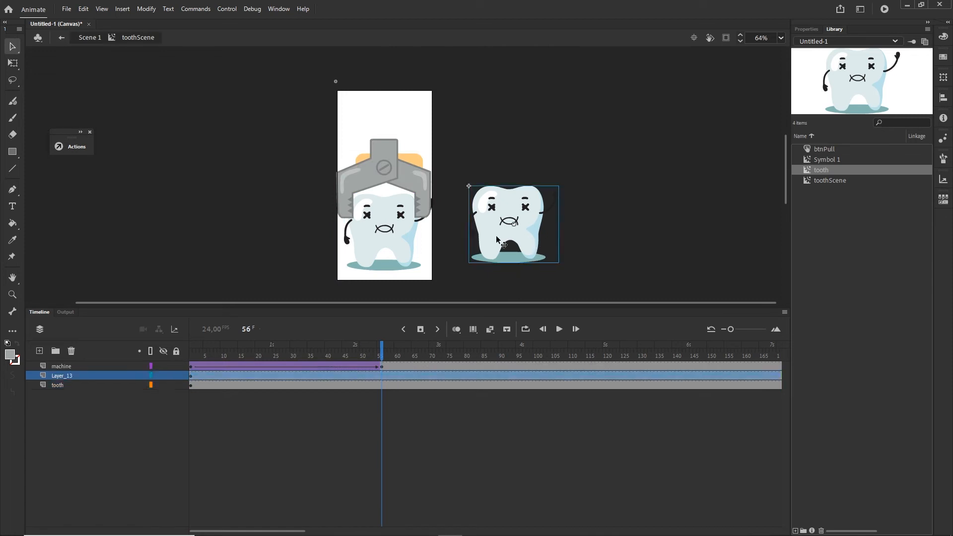
{"action": "key", "text": "Delete"}
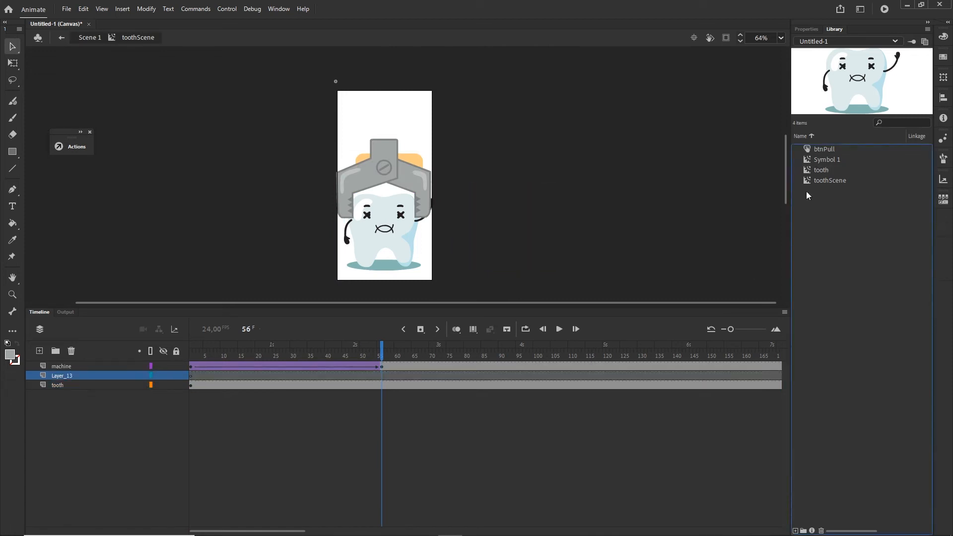
- Duplicate the tooth library symbol as a movie clip named tooth copy and place an instance beside the stage on Layer_13
{"action": "left_click", "coordinate": [824, 169]}
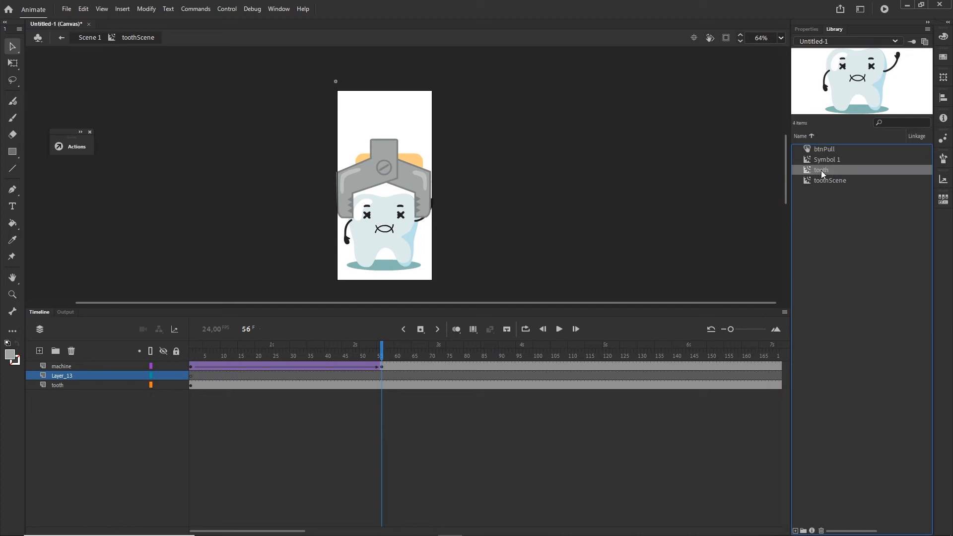
{"action": "right_click", "coordinate": [821, 171]}
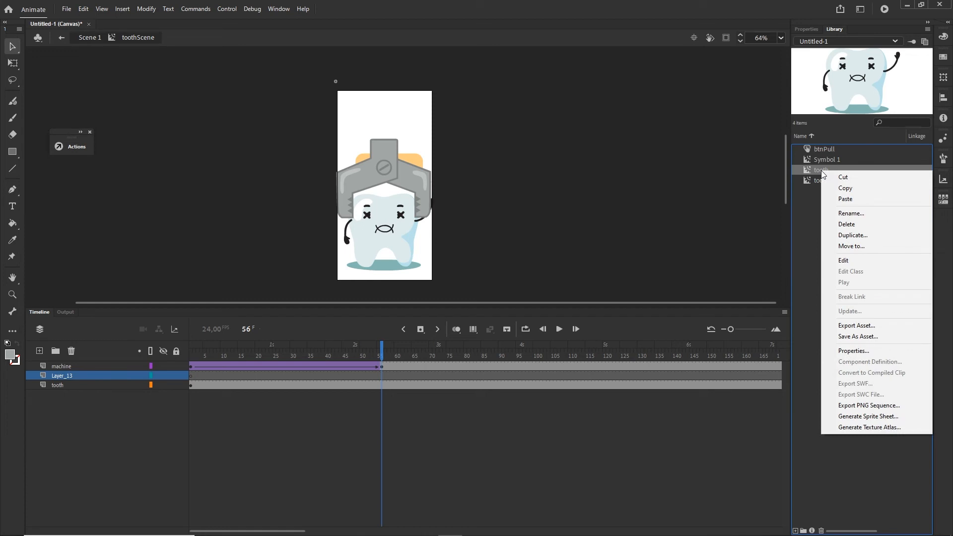
{"action": "left_click", "coordinate": [859, 235]}
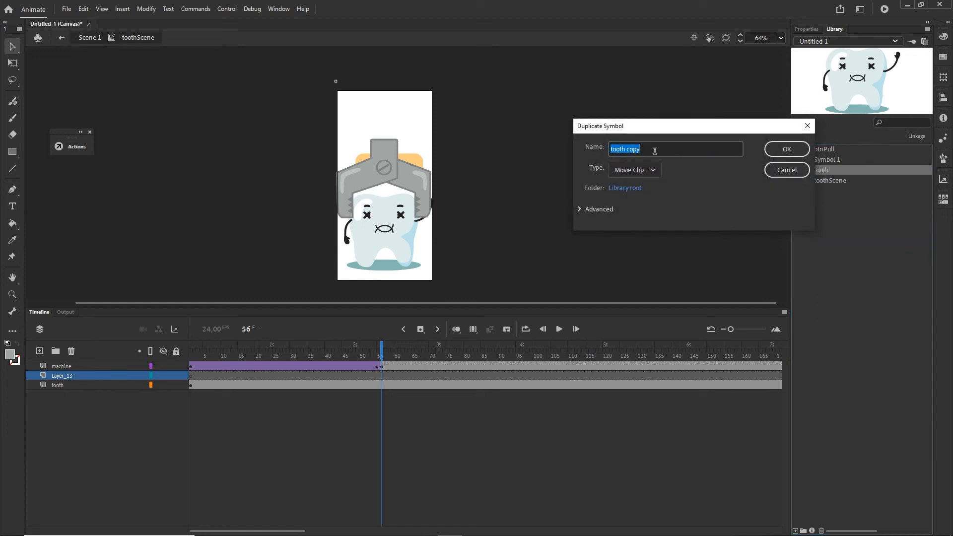
{"action": "left_click", "coordinate": [793, 153]}
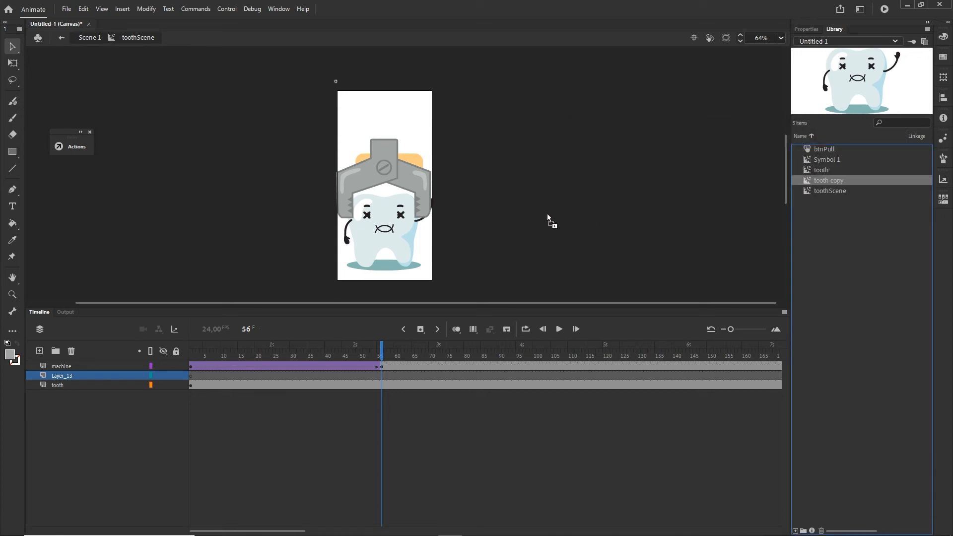
{"action": "left_click_drag", "start_coordinate": [526, 218], "coordinate": [511, 218]}
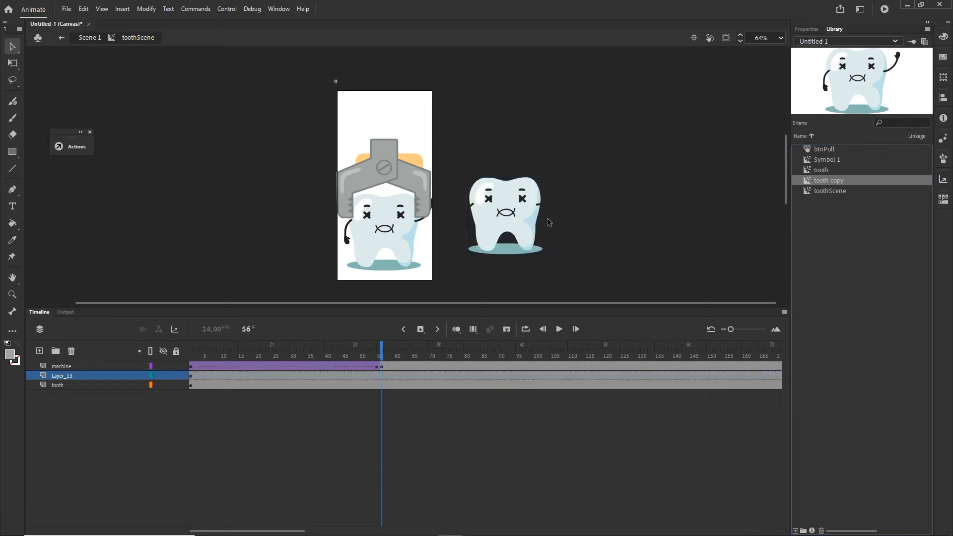
{"action": "double_click", "coordinate": [532, 212]}
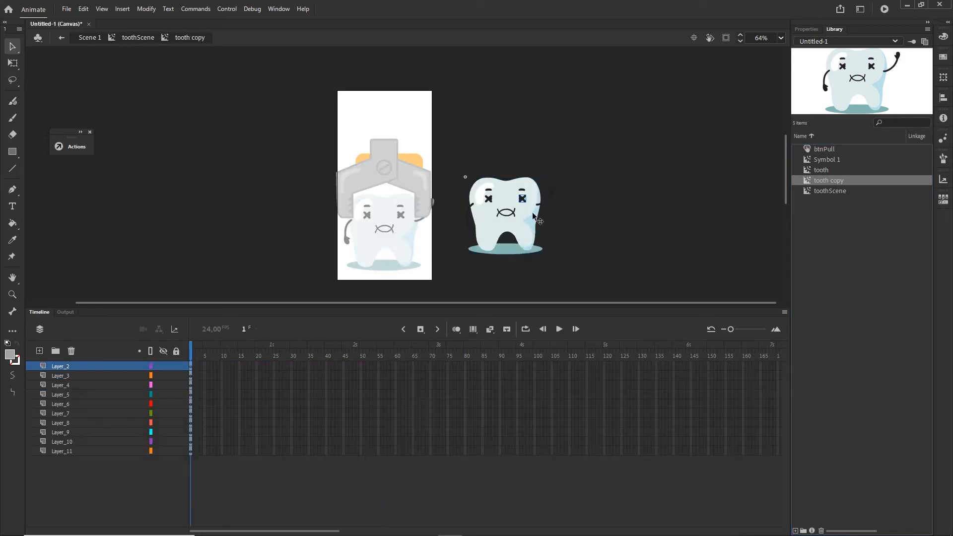
{"action": "left_click", "coordinate": [533, 213]}
{"action": "left_click", "coordinate": [523, 200]}
{"action": "key", "text": "Delete"}
{"action": "key", "text": "ctrl+z"}
{"action": "left_click", "coordinate": [138, 38]}
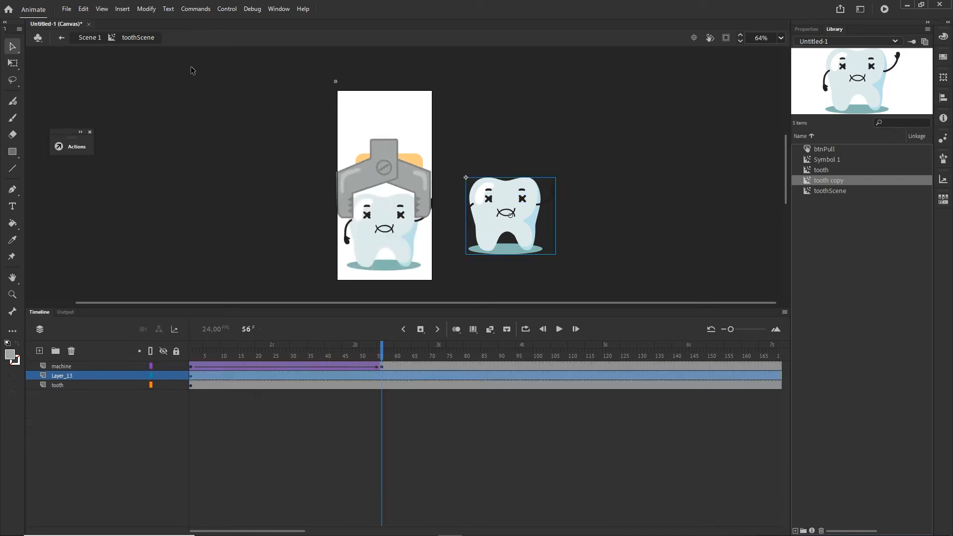
- From frame 1 of toothScene, open the original tooth symbol and delete the layers holding the X marks over both eyes
{"action": "left_click_drag", "start_coordinate": [383, 354], "coordinate": [190, 352]}
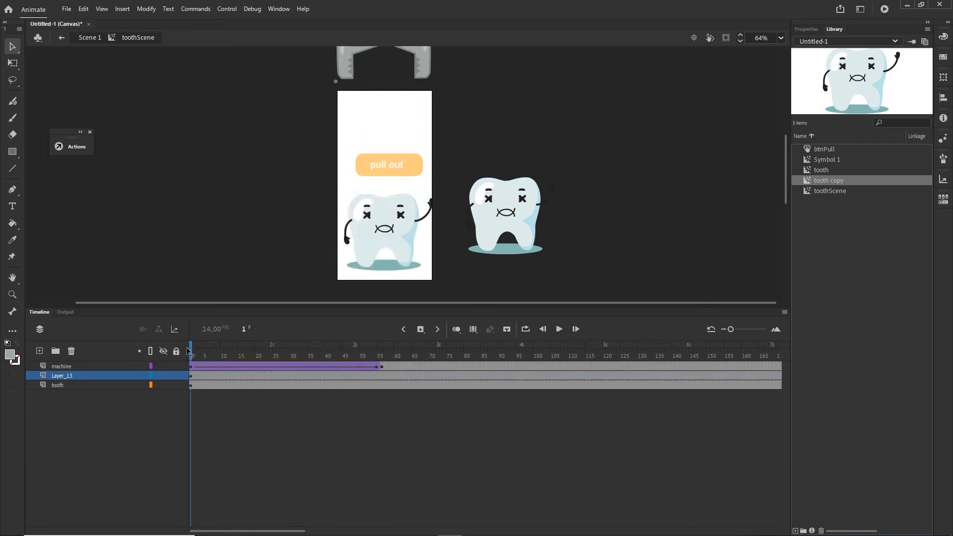
{"action": "left_click", "coordinate": [408, 247]}
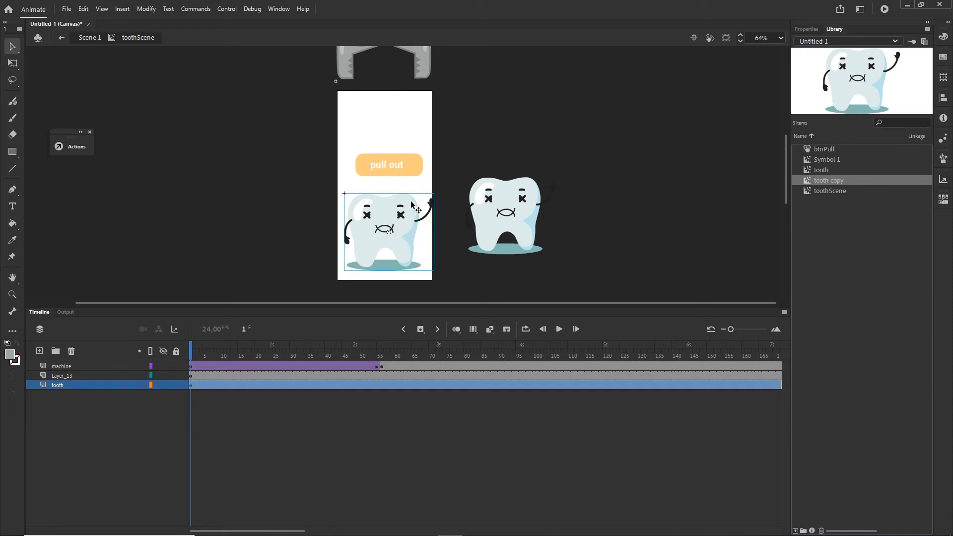
{"action": "double_click", "coordinate": [408, 231]}
{"action": "scroll", "coordinate": [401, 203], "scroll_direction": "up", "scroll_amount": 4}
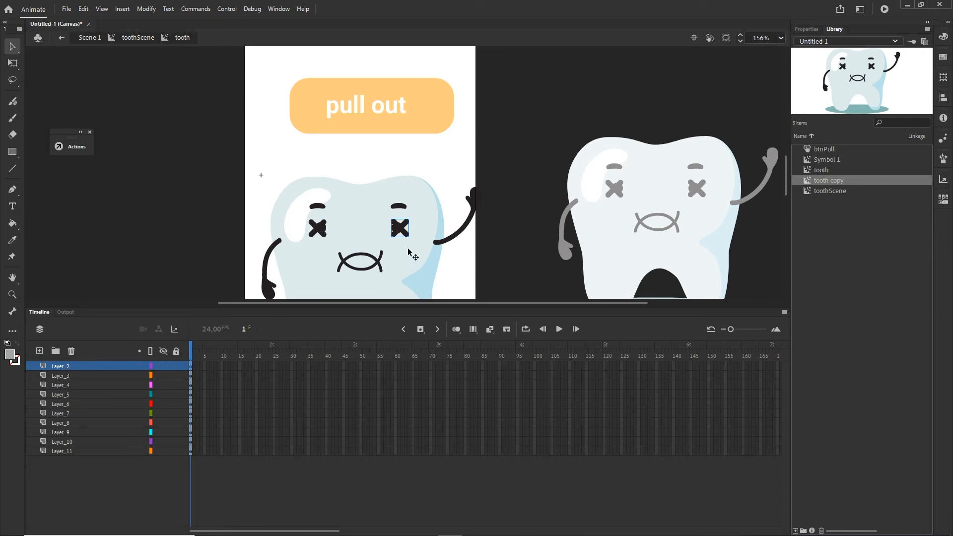
{"action": "left_click", "coordinate": [72, 353]}
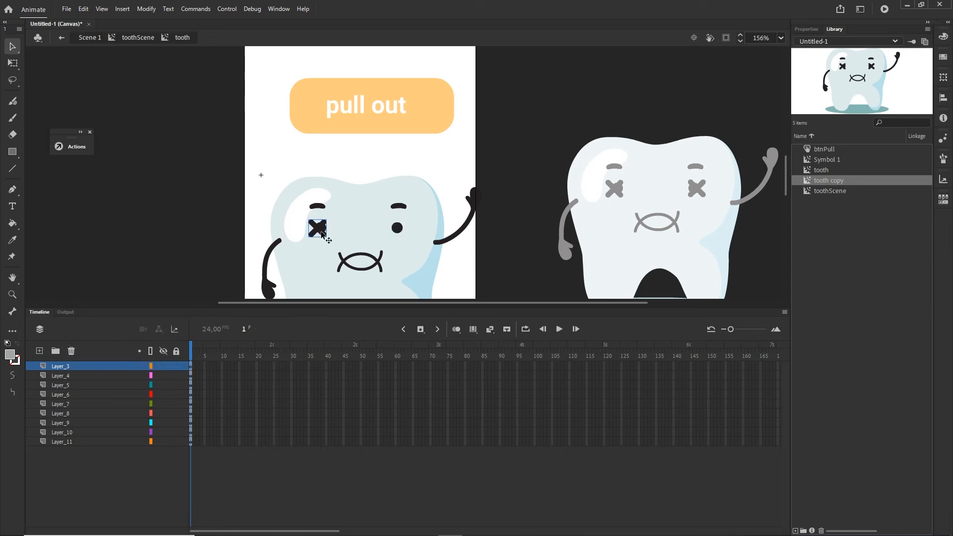
{"action": "left_click", "coordinate": [72, 352]}
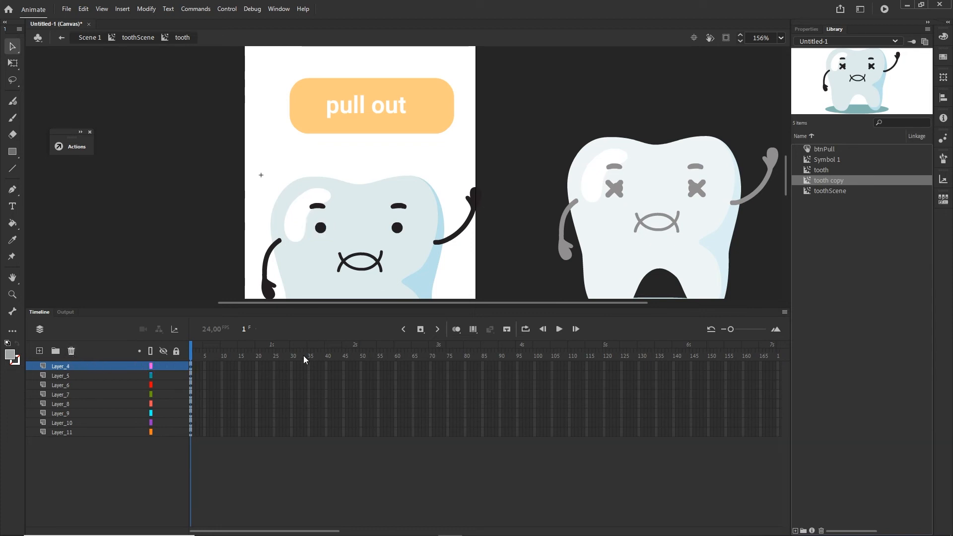
- Delete the frown layer from the tooth symbol, keeping only the smile, and return to toothScene
{"action": "left_click", "coordinate": [165, 366]}
{"action": "left_click", "coordinate": [175, 366]}
{"action": "left_click", "coordinate": [165, 366]}
{"action": "left_click", "coordinate": [71, 351]}
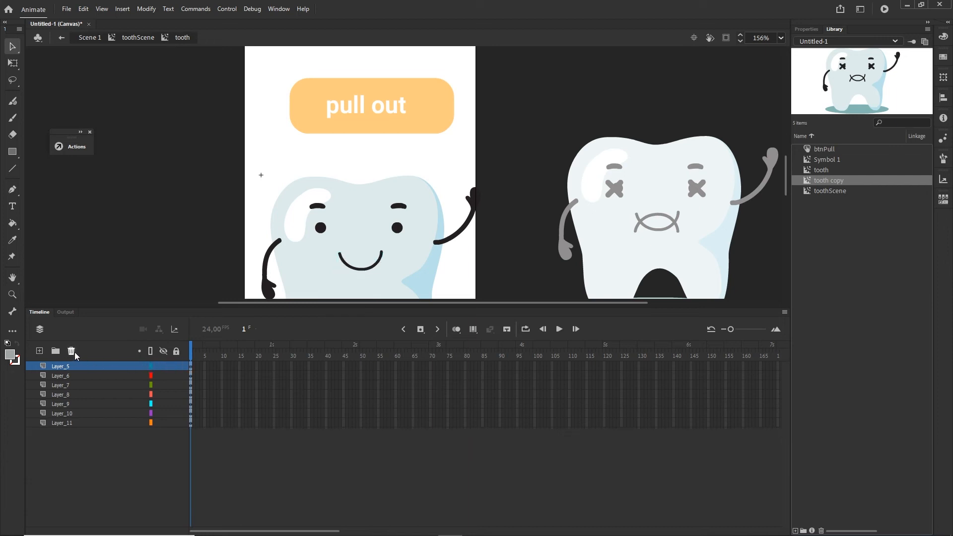
{"action": "left_click_drag", "start_coordinate": [395, 234], "coordinate": [407, 182]}
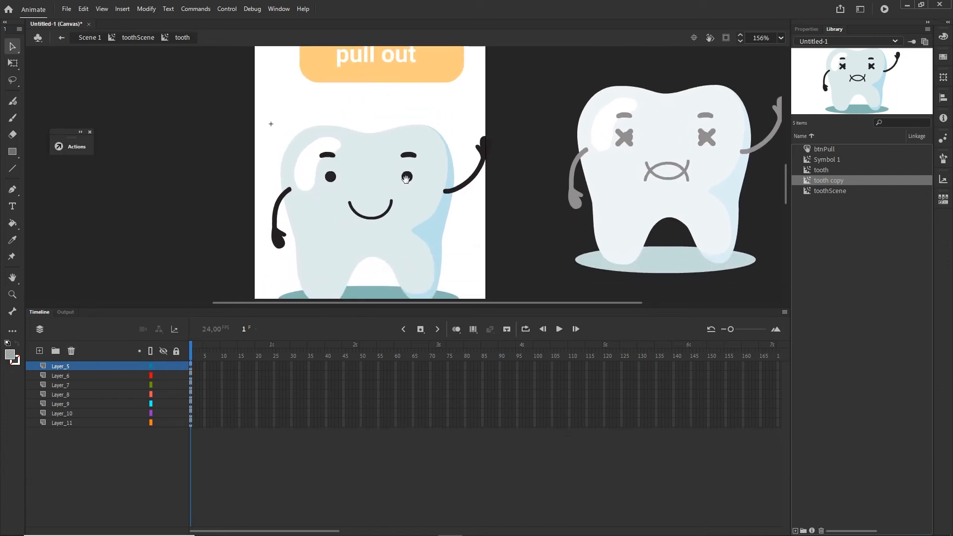
{"action": "left_click", "coordinate": [130, 39]}
{"action": "left_click", "coordinate": [360, 404]}
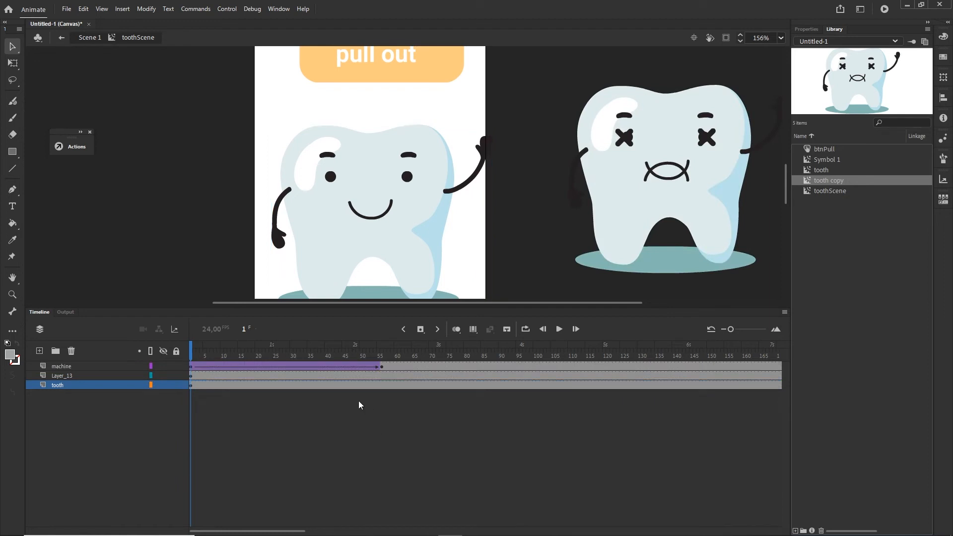
- Open the tooth copy symbol for editing and delete its smile, keeping the frown
{"action": "left_click_drag", "start_coordinate": [193, 353], "coordinate": [387, 357]}
{"action": "scroll", "coordinate": [425, 272], "scroll_direction": "down", "scroll_amount": 2}
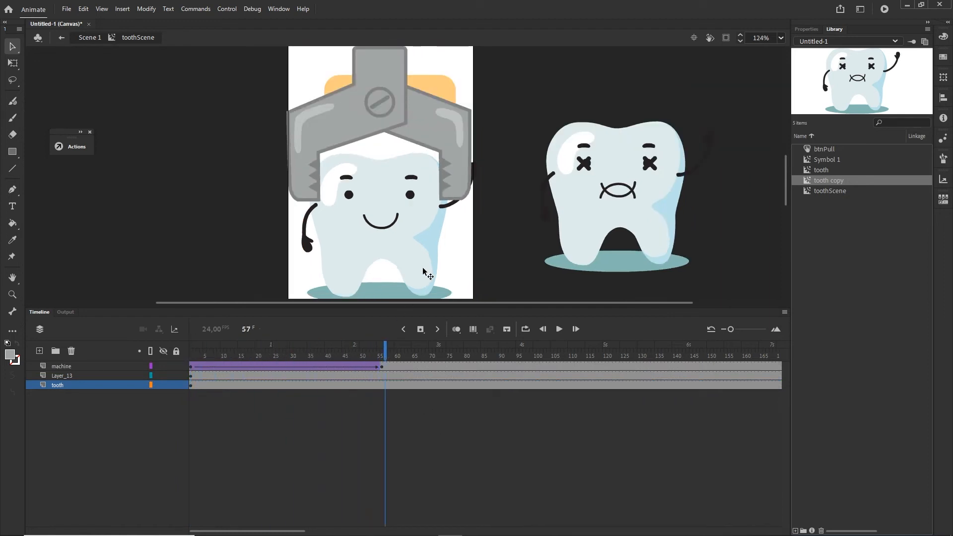
{"action": "left_click", "coordinate": [628, 229]}
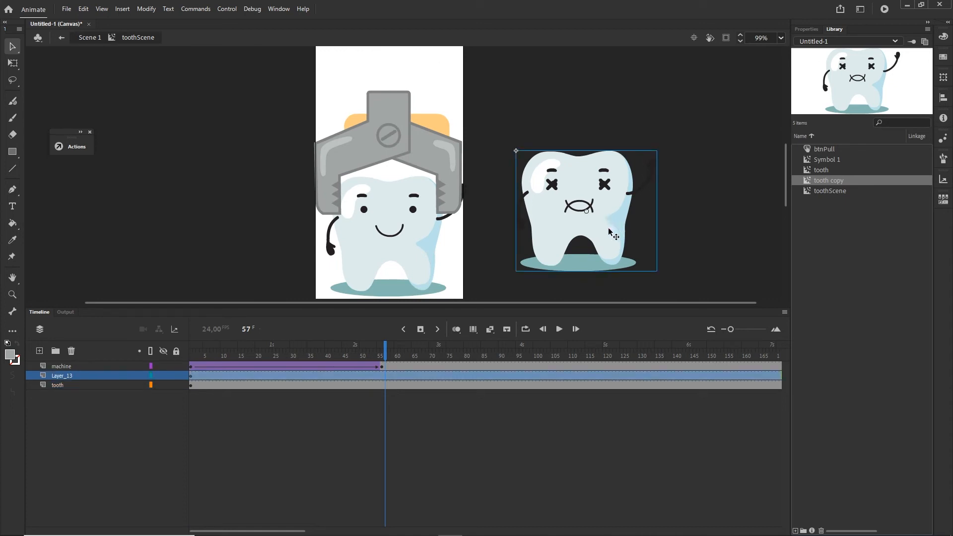
{"action": "double_click", "coordinate": [609, 230]}
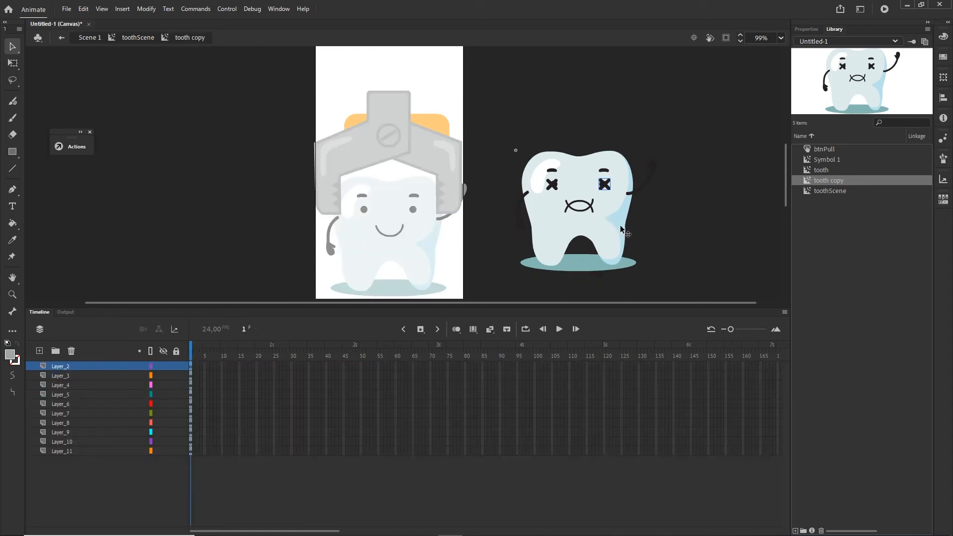
{"action": "left_click", "coordinate": [605, 189]}
{"action": "scroll", "coordinate": [605, 196], "scroll_direction": "up", "scroll_amount": 2}
{"action": "scroll", "coordinate": [605, 197], "scroll_direction": "up", "scroll_amount": 2}
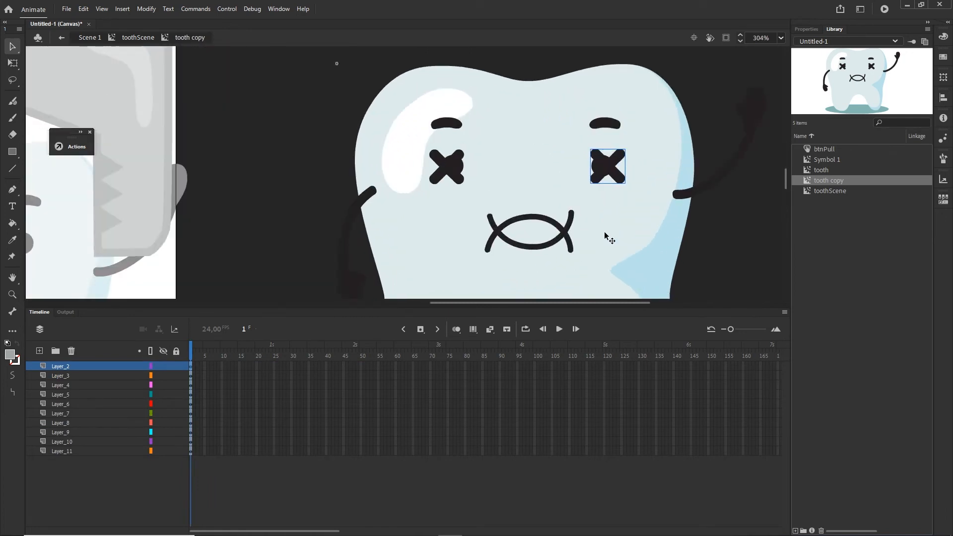
{"action": "scroll", "coordinate": [601, 206], "scroll_direction": "down", "scroll_amount": 1}
{"action": "left_click", "coordinate": [532, 223]}
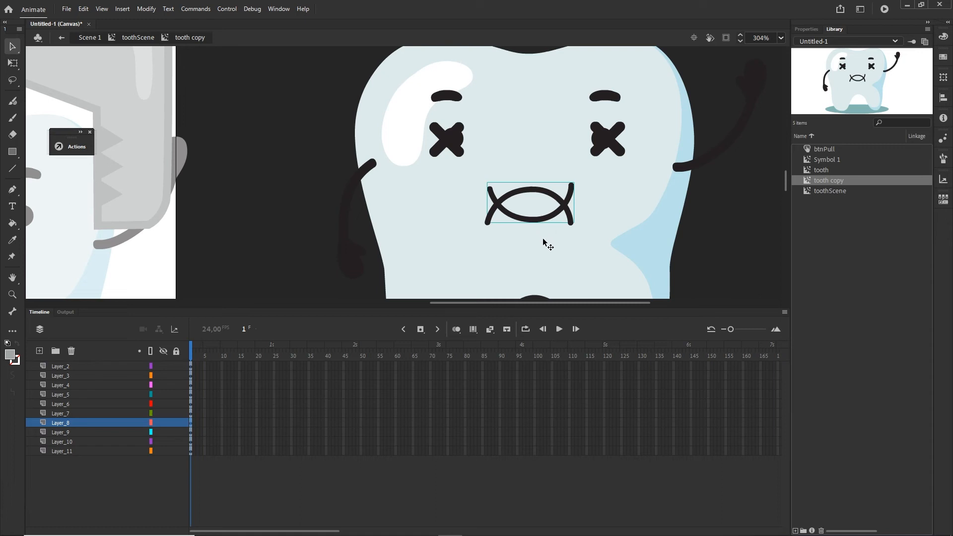
{"action": "key", "text": "Delete"}
- Delete the round eyes behind the X marks in tooth copy and return to toothScene
{"action": "left_click", "coordinate": [464, 144]}
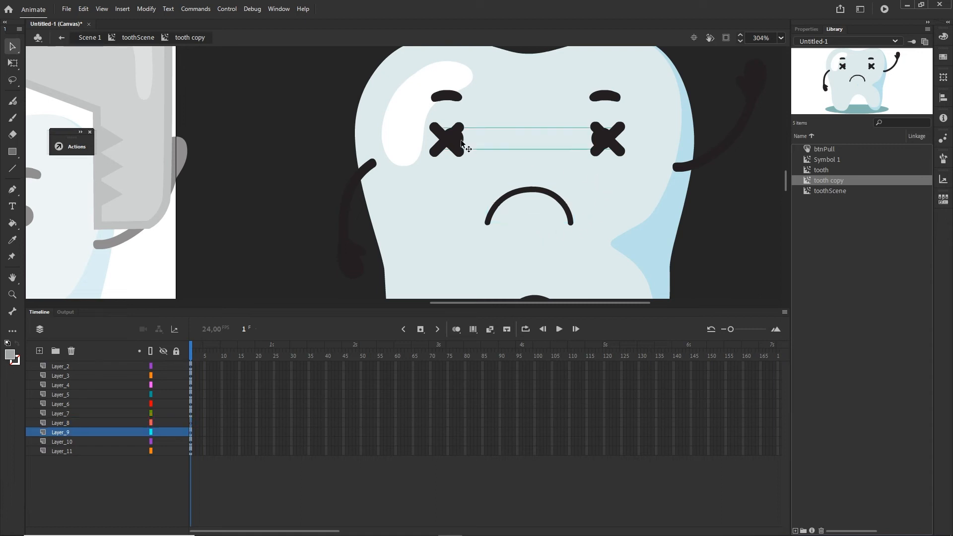
{"action": "key", "text": "Delete"}
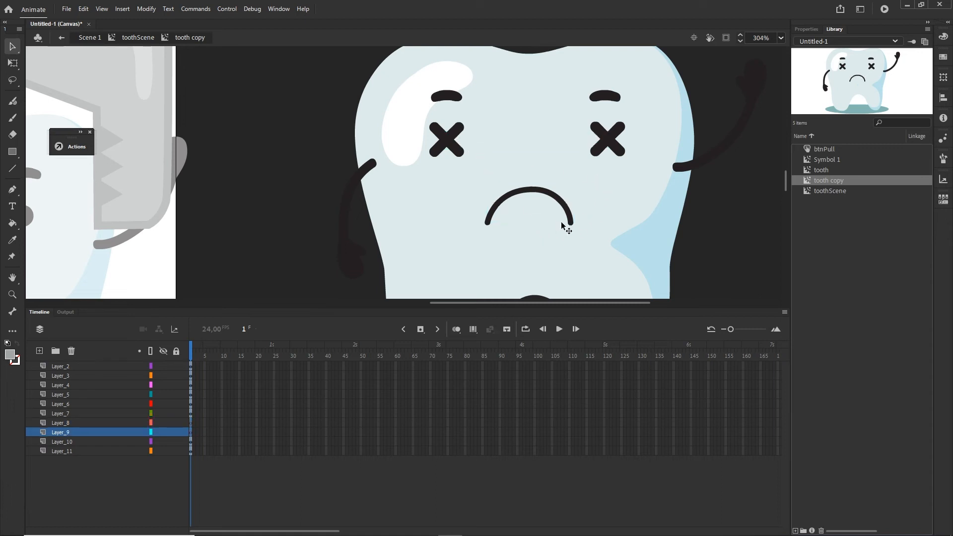
{"action": "left_click", "coordinate": [141, 38]}
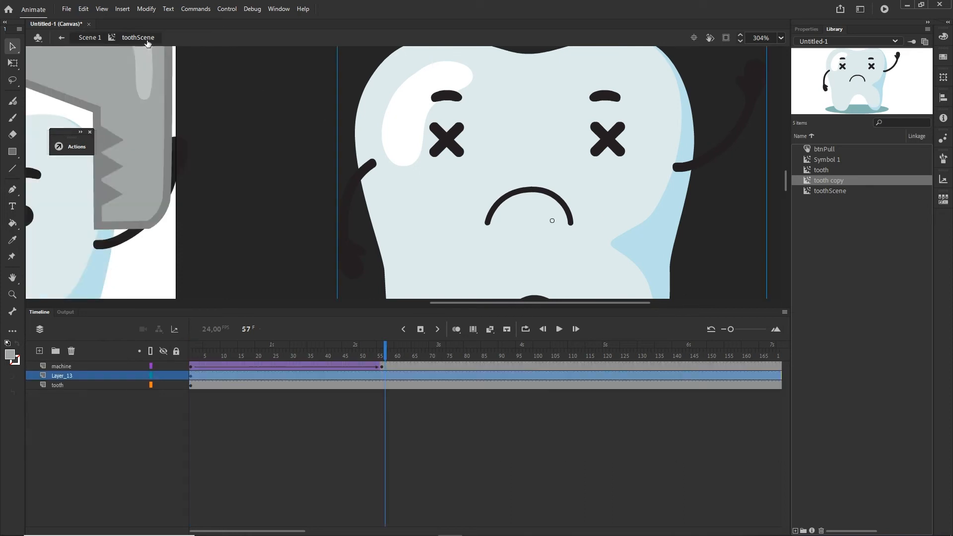
{"action": "scroll", "coordinate": [433, 252], "scroll_direction": "down", "scroll_amount": 5}
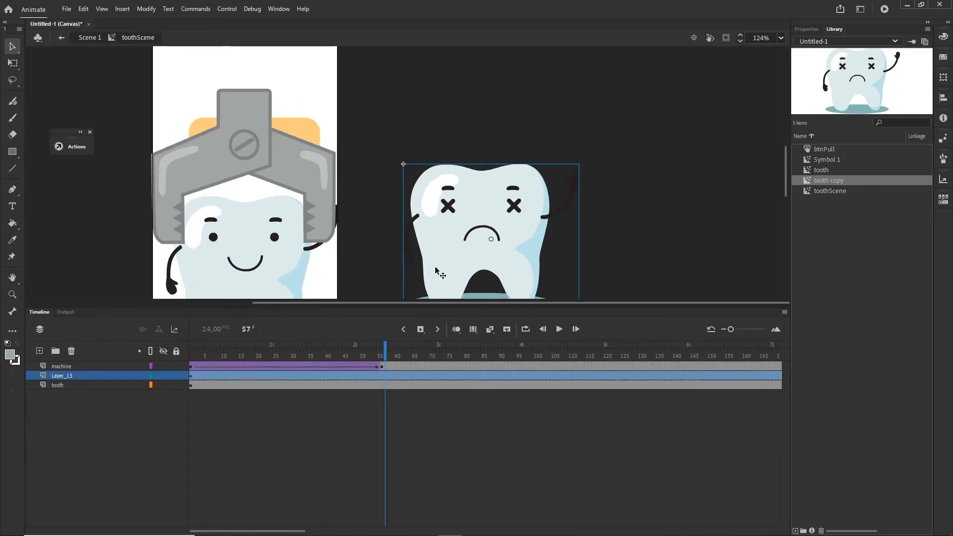
{"action": "left_click", "coordinate": [535, 424]}
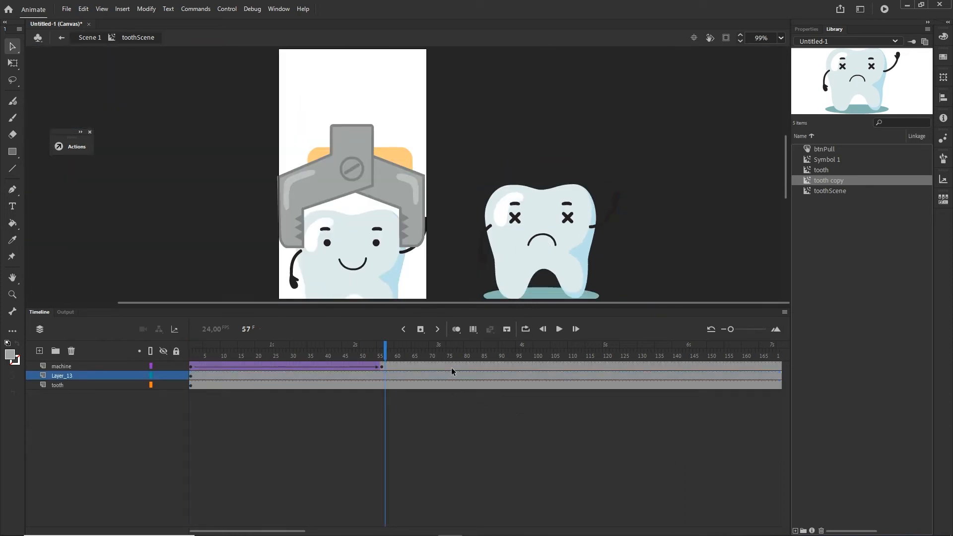
- Open the pliers symbol from frame 1, enlarge its artwork slightly about the center with Free Transform, and return to toothScene
{"action": "left_click", "coordinate": [380, 366]}
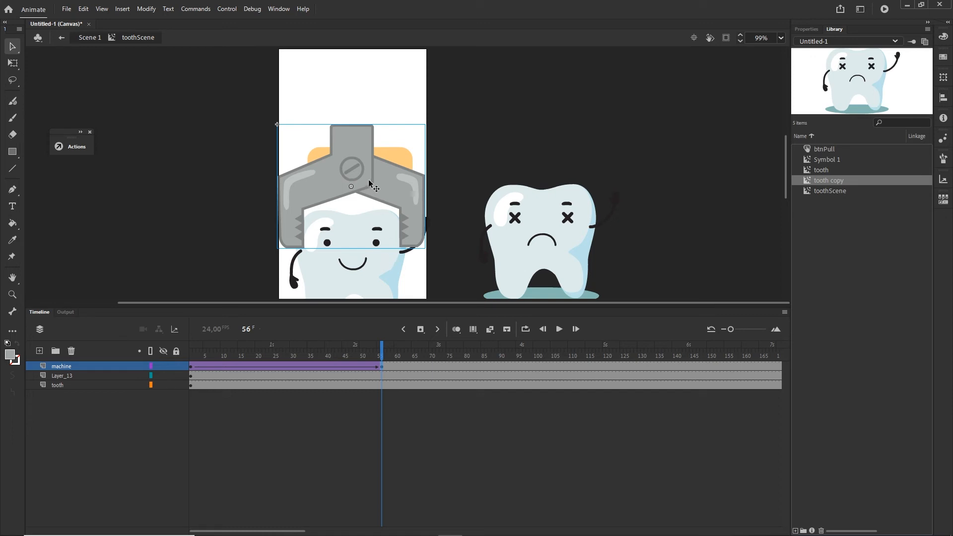
{"action": "left_click_drag", "start_coordinate": [381, 352], "coordinate": [163, 351]}
{"action": "left_click_drag", "start_coordinate": [387, 157], "coordinate": [404, 302]}
{"action": "double_click", "coordinate": [375, 127]}
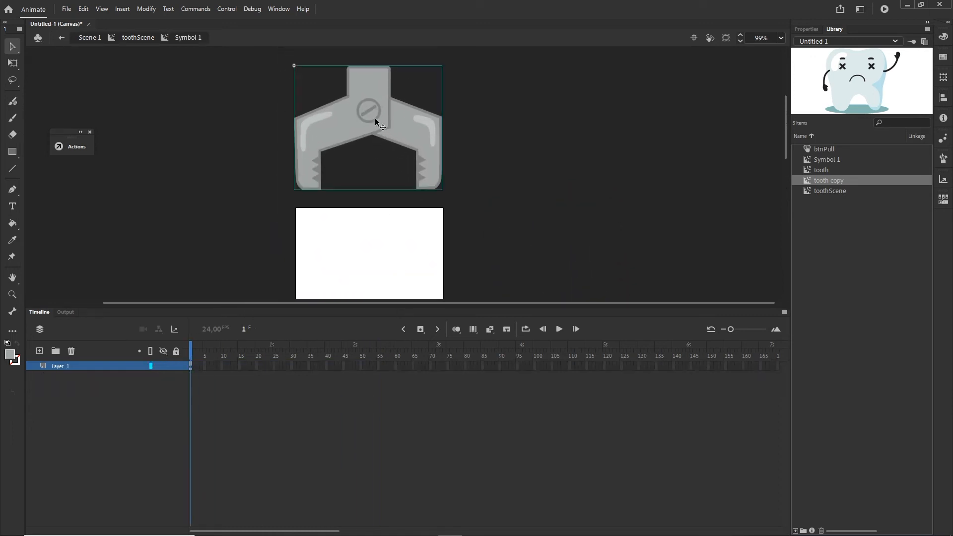
{"action": "key", "text": "q"}
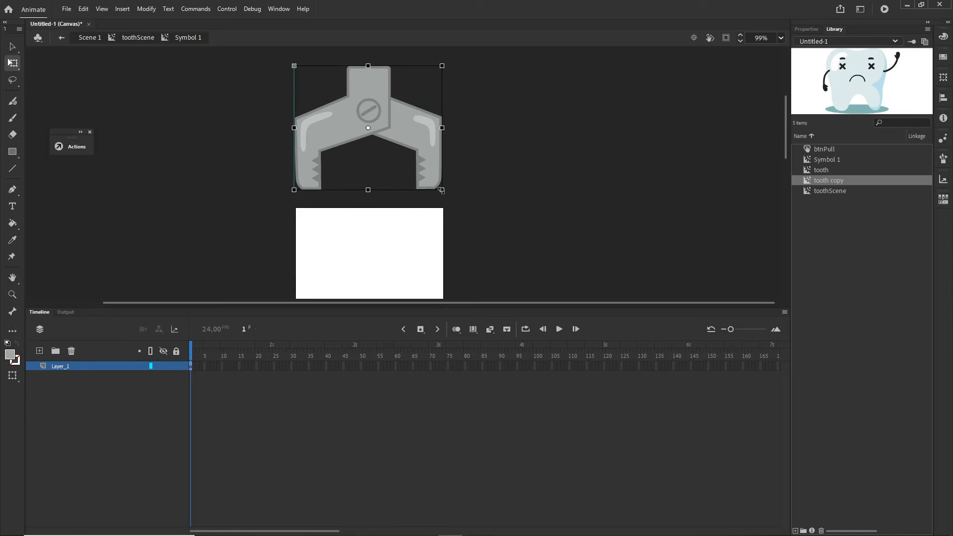
{"action": "left_click_drag", "start_coordinate": [442, 190], "coordinate": [450, 197]}
{"action": "left_click", "coordinate": [152, 39]}
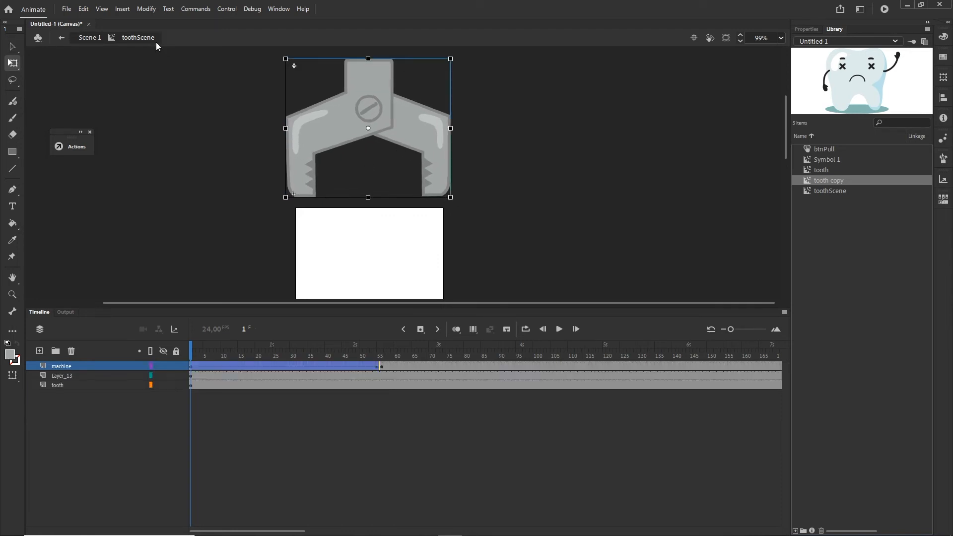
- Scrub through the machine tween to its keyframe at frame 56 and check how the pliers fit around the tooth
{"action": "left_click_drag", "start_coordinate": [192, 356], "coordinate": [347, 356]}
{"action": "left_click_drag", "start_coordinate": [426, 205], "coordinate": [407, 170]}
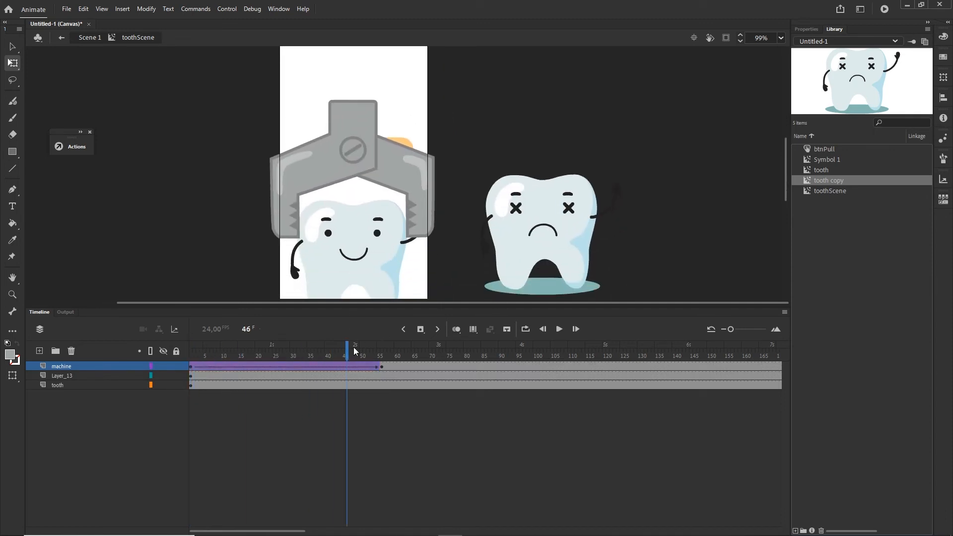
{"action": "left_click_drag", "start_coordinate": [343, 348], "coordinate": [379, 356]}
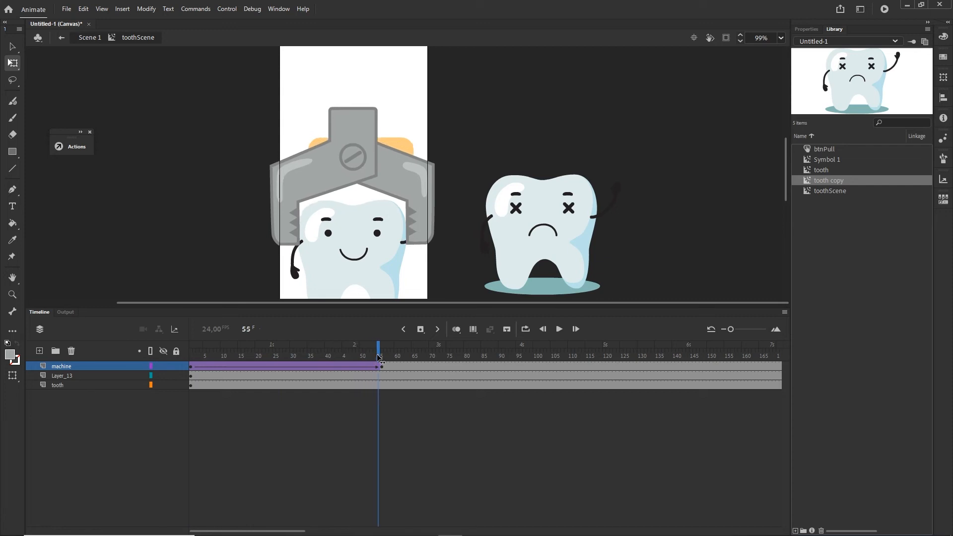
{"action": "left_click", "coordinate": [381, 367]}
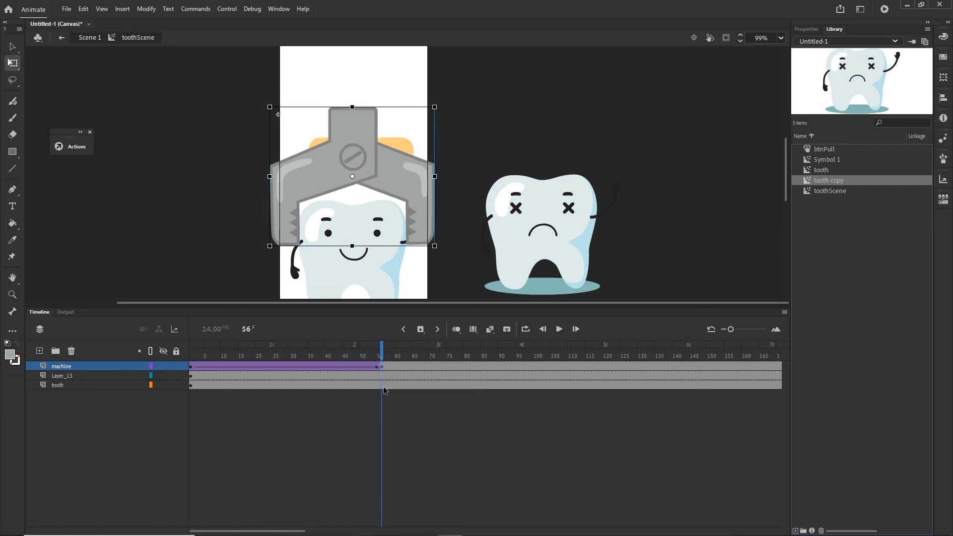
- Remove the tooth layer's frames from frame 56 through the end of the timeline, and check the frames around the cut
{"action": "left_click", "coordinate": [64, 386]}
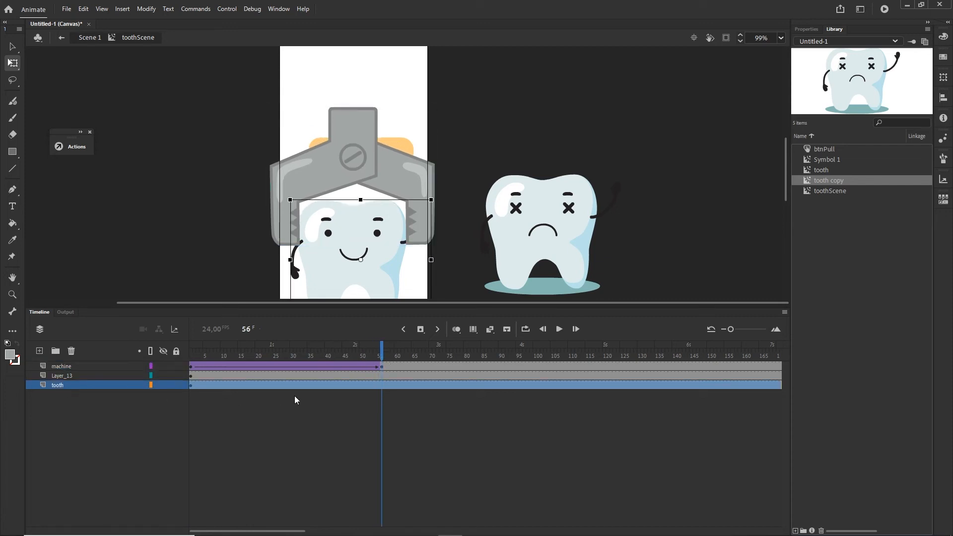
{"action": "left_click", "coordinate": [382, 385]}
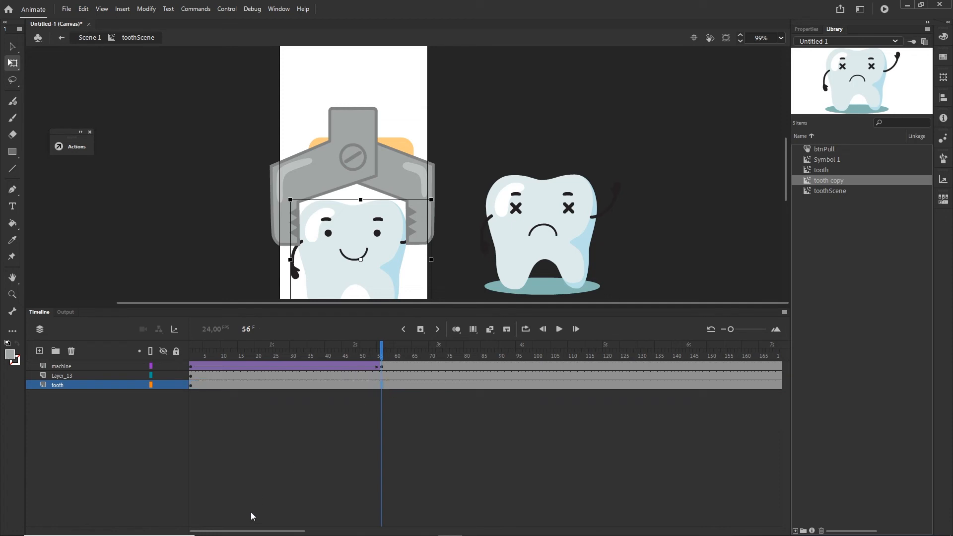
{"action": "left_click_drag", "start_coordinate": [271, 531], "coordinate": [326, 531]}
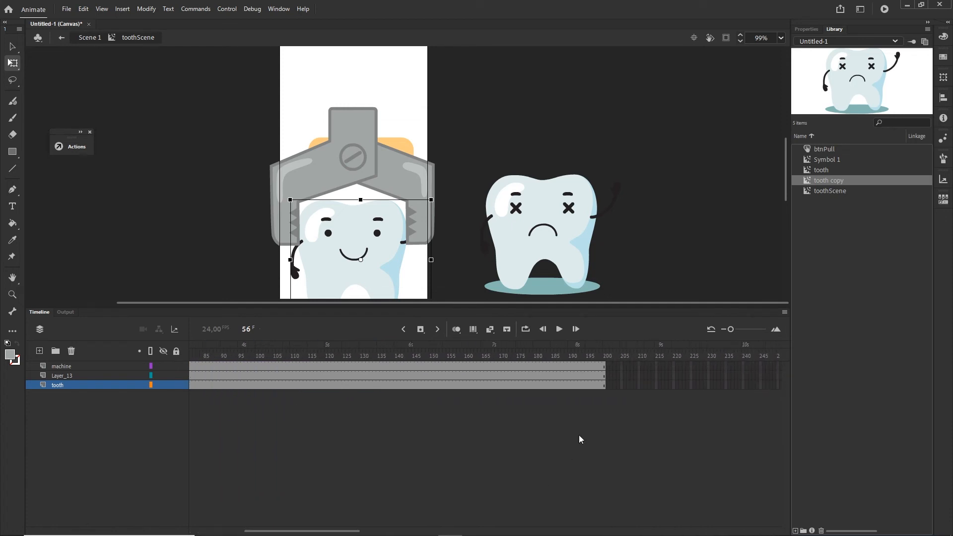
{"action": "left_click", "coordinate": [612, 386], "text": "shift"}
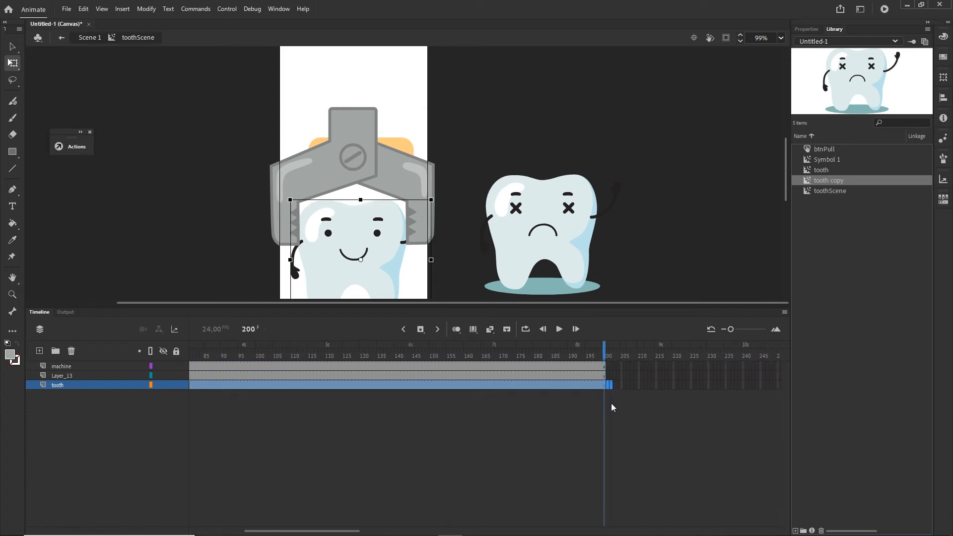
{"action": "right_click", "coordinate": [490, 385]}
{"action": "left_click", "coordinate": [541, 153]}
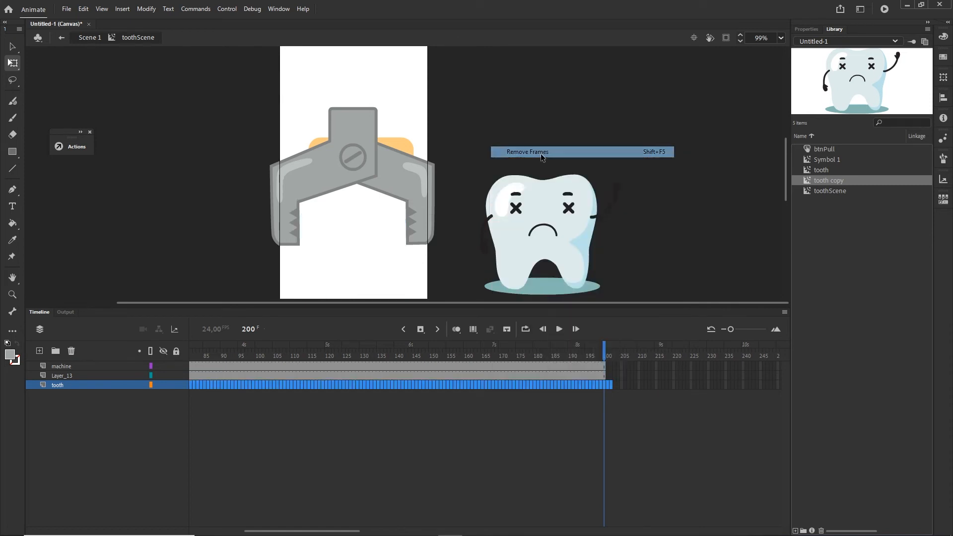
{"action": "left_click_drag", "start_coordinate": [606, 352], "coordinate": [373, 366]}
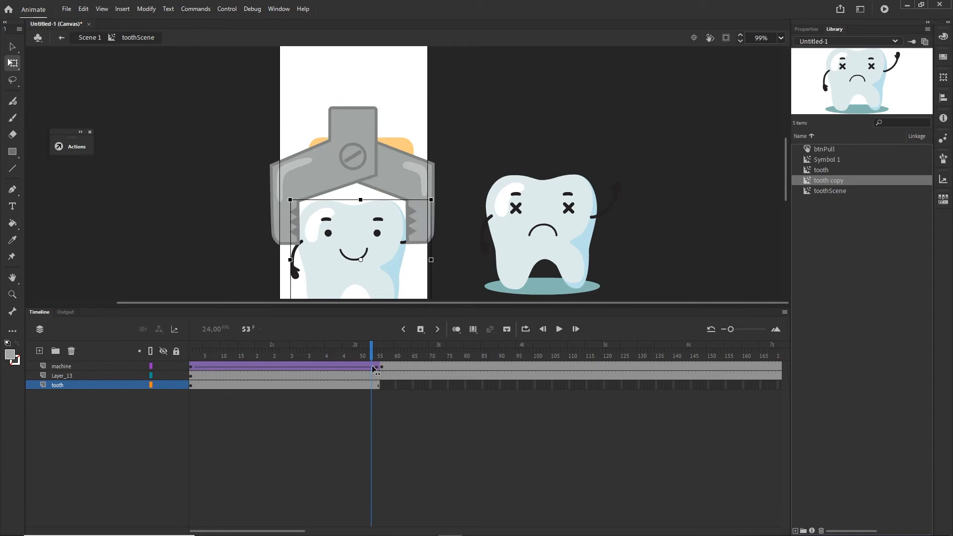
{"action": "left_click", "coordinate": [191, 378]}
{"action": "left_click_drag", "start_coordinate": [190, 380], "coordinate": [383, 353]}
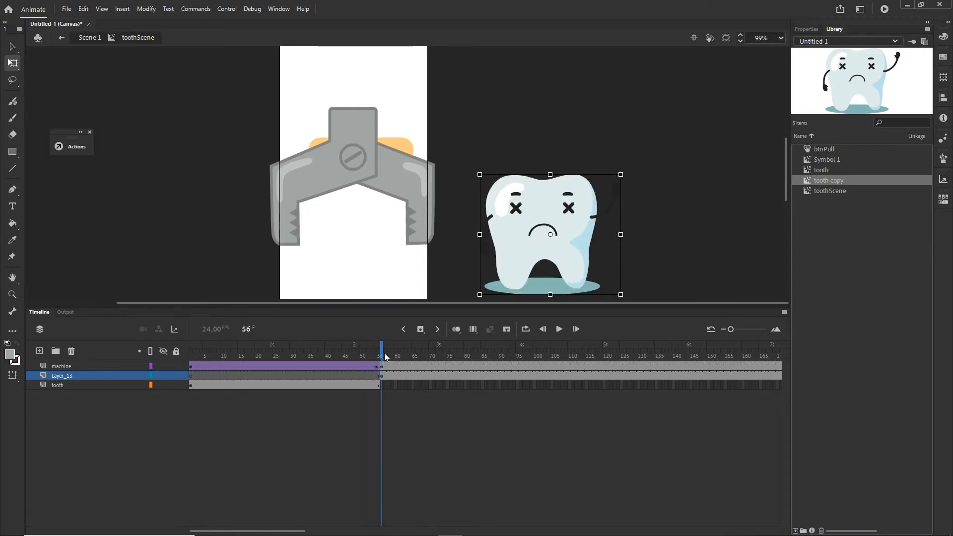
{"action": "key", "text": "ctrl+z"}
{"action": "key", "text": "ctrl+z"}
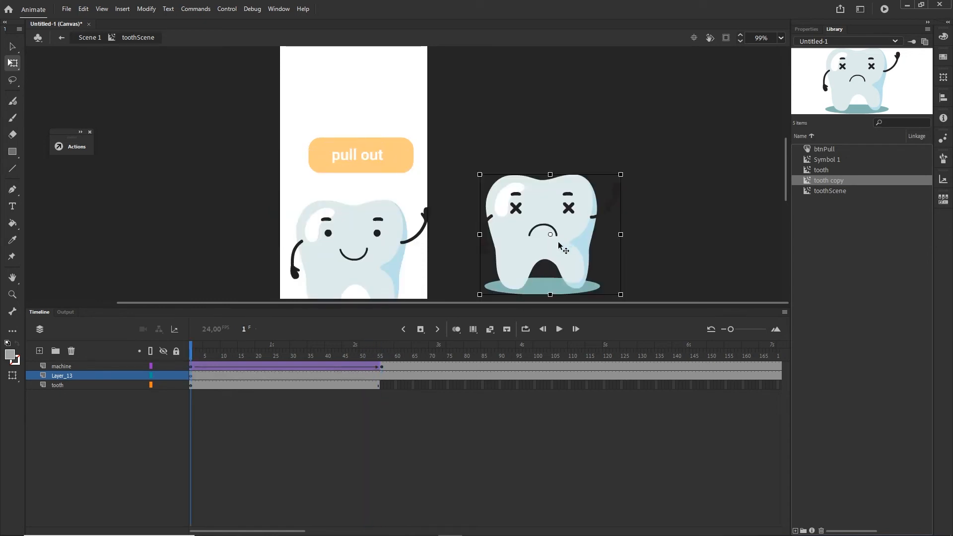
- Move the sad tooth onto the happy tooth on the stage and nudge it slightly left and up to line them up
{"action": "left_click_drag", "start_coordinate": [579, 232], "coordinate": [447, 192]}
{"action": "scroll", "coordinate": [399, 230], "scroll_direction": "up", "scroll_amount": 3}
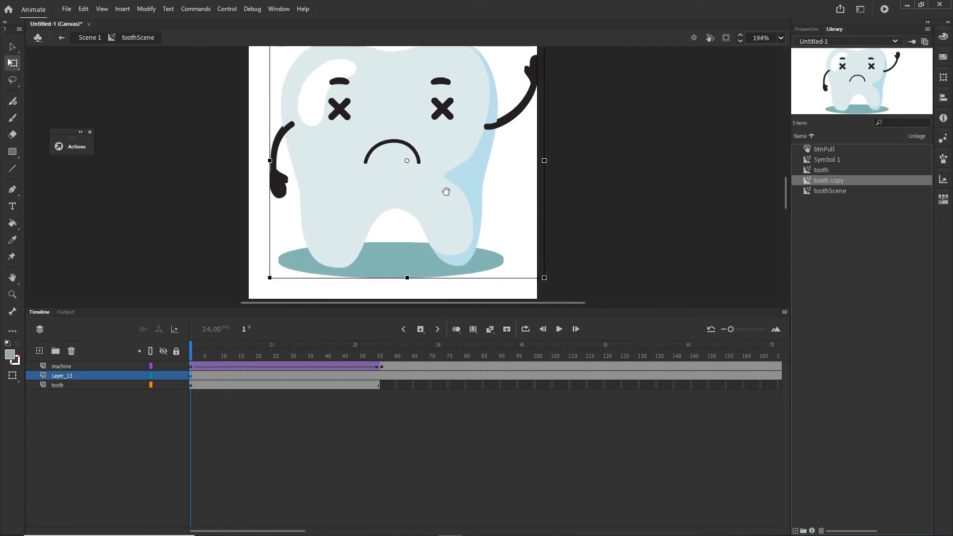
{"action": "key", "text": "Left"}
{"action": "key", "text": "Left"}
{"action": "key", "text": "Left"}
{"action": "key", "text": "Up"}
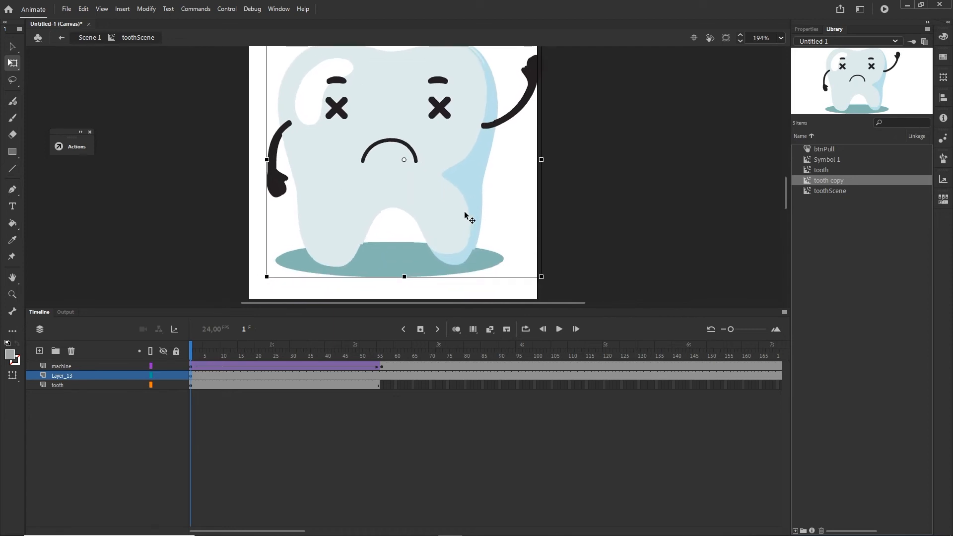
- Toggle Layer_13's visibility to compare the sad tooth with the happy one beneath, leaving Layer_13 hidden
{"action": "left_click", "coordinate": [163, 377]}
{"action": "left_click", "coordinate": [163, 376]}
{"action": "left_click", "coordinate": [163, 376]}
- Show the rulers and place a vertical and a horizontal guide through the happy tooth's center point
{"action": "left_click", "coordinate": [436, 210]}
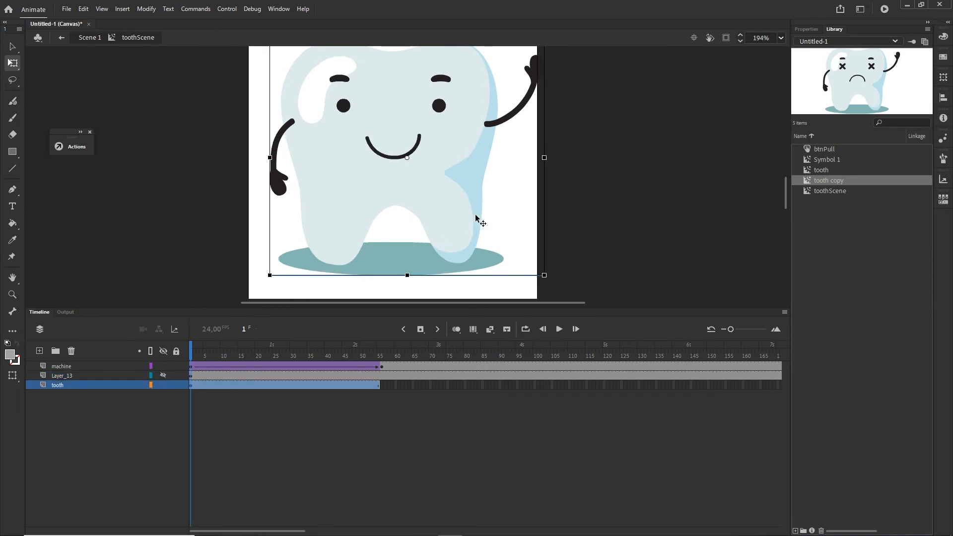
{"action": "left_click", "coordinate": [103, 9]}
{"action": "left_click", "coordinate": [117, 85]}
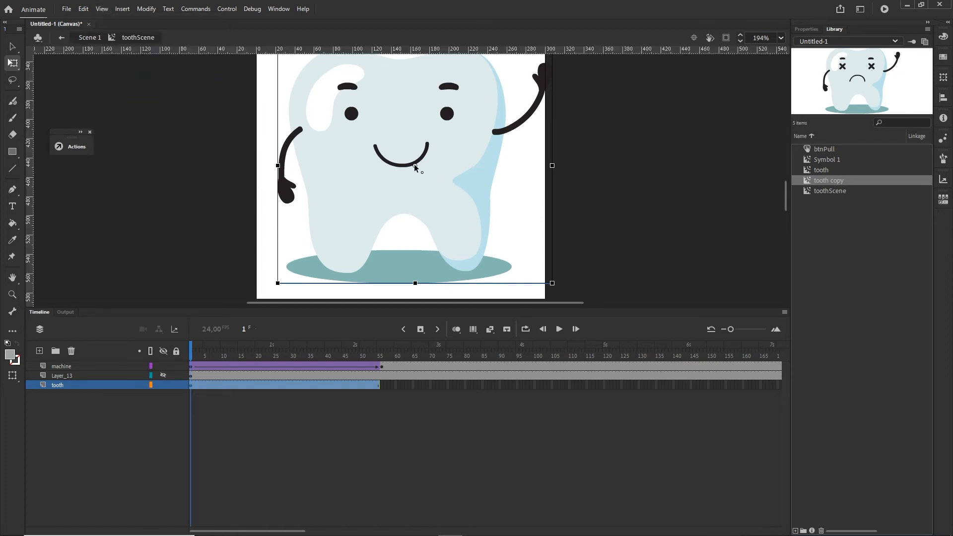
{"action": "left_click_drag", "start_coordinate": [31, 244], "coordinate": [415, 178]}
{"action": "left_click_drag", "start_coordinate": [478, 50], "coordinate": [429, 170]}
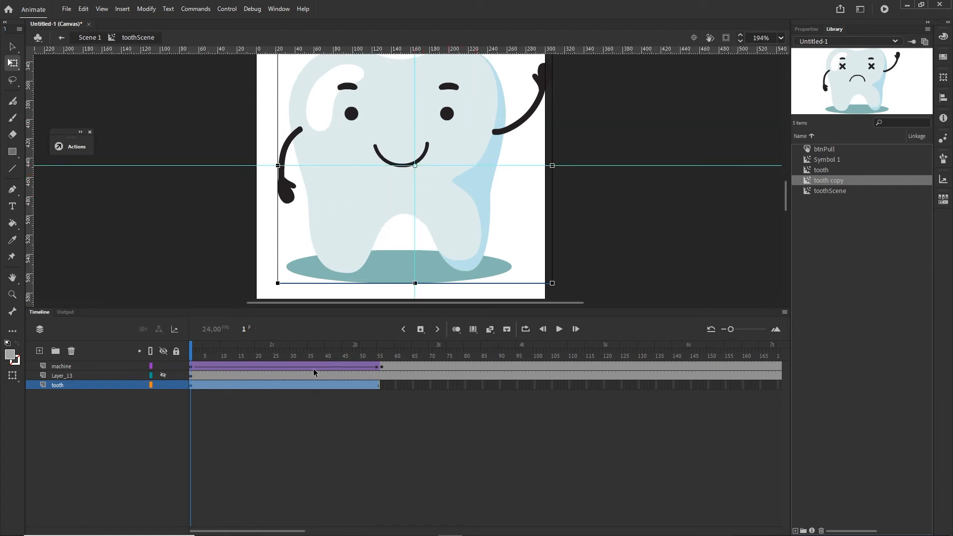
- Hide the tooth layer and show Layer_13 to check the sad tooth's center against the guides
{"action": "left_click", "coordinate": [163, 385]}
{"action": "left_click", "coordinate": [163, 376]}
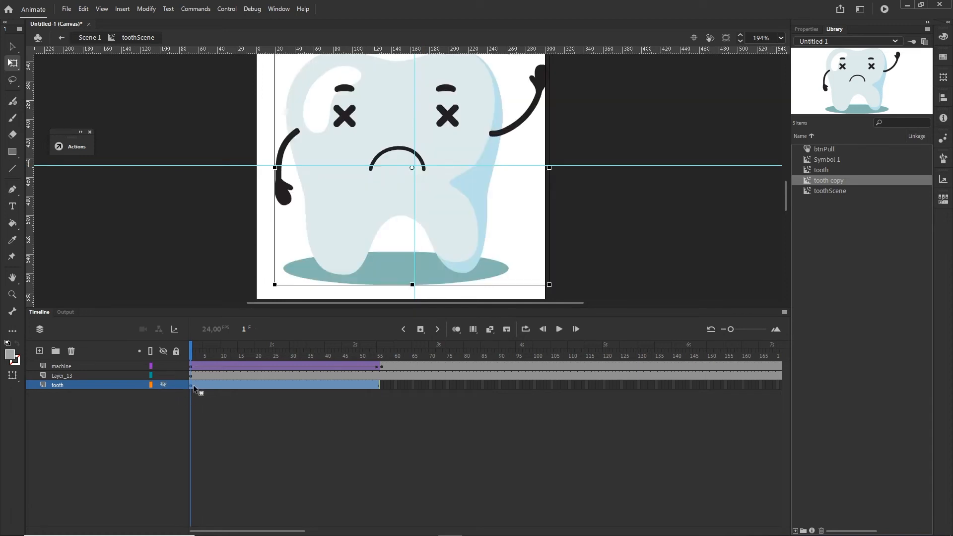
- Nudge the sad tooth slightly right and up until its centre lines up with the crossing guides
{"action": "key", "text": "Right"}
{"action": "key", "text": "Right"}
{"action": "key", "text": "Up"}
{"action": "key", "text": "Right"}
{"action": "key", "text": "Left"}
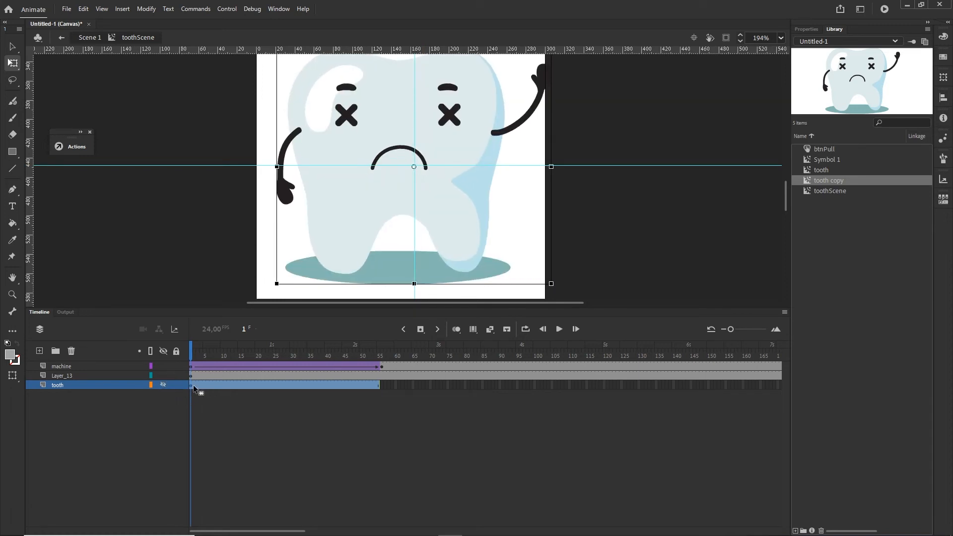
{"action": "key", "text": "Up"}
{"action": "key", "text": "Right"}
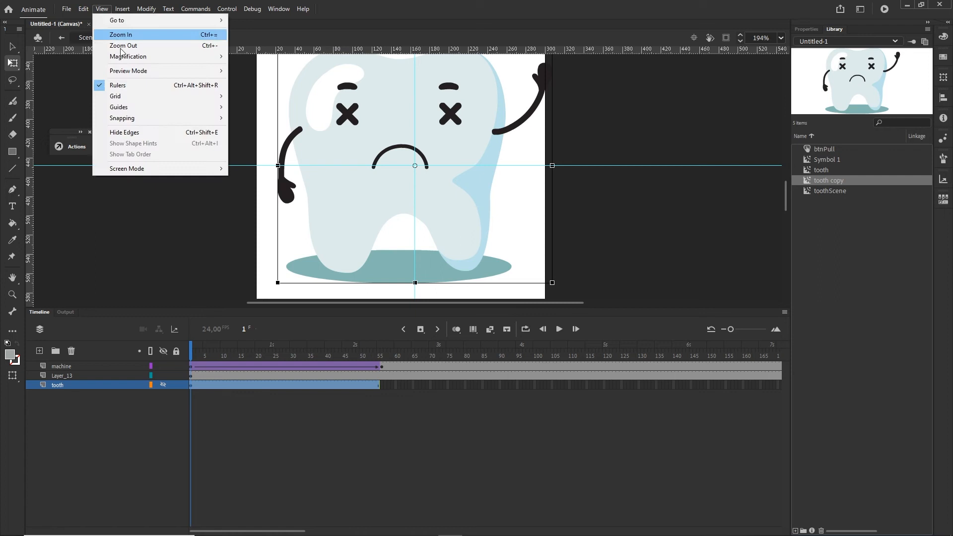
- Hide the rulers and remove the alignment guides from the stage
{"action": "left_click", "coordinate": [116, 86]}
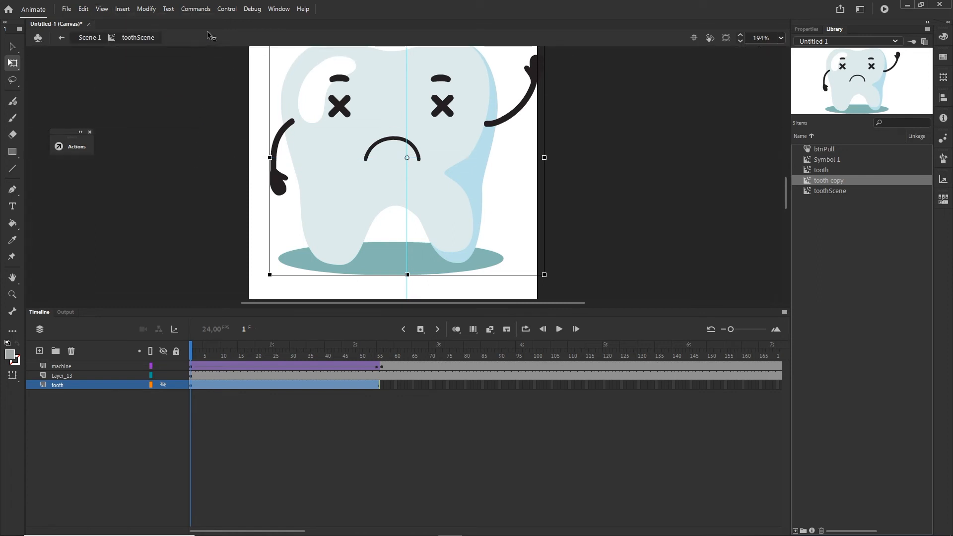
{"action": "scroll", "coordinate": [631, 156], "scroll_direction": "down", "scroll_amount": 4}
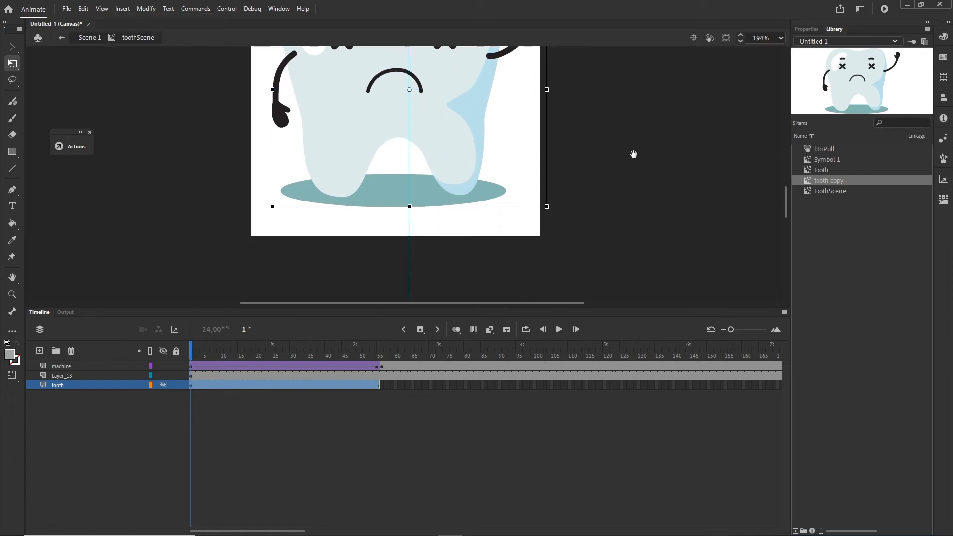
{"action": "left_click_drag", "start_coordinate": [409, 256], "coordinate": [10, 224]}
{"action": "scroll", "coordinate": [630, 226], "scroll_direction": "down", "scroll_amount": 2}
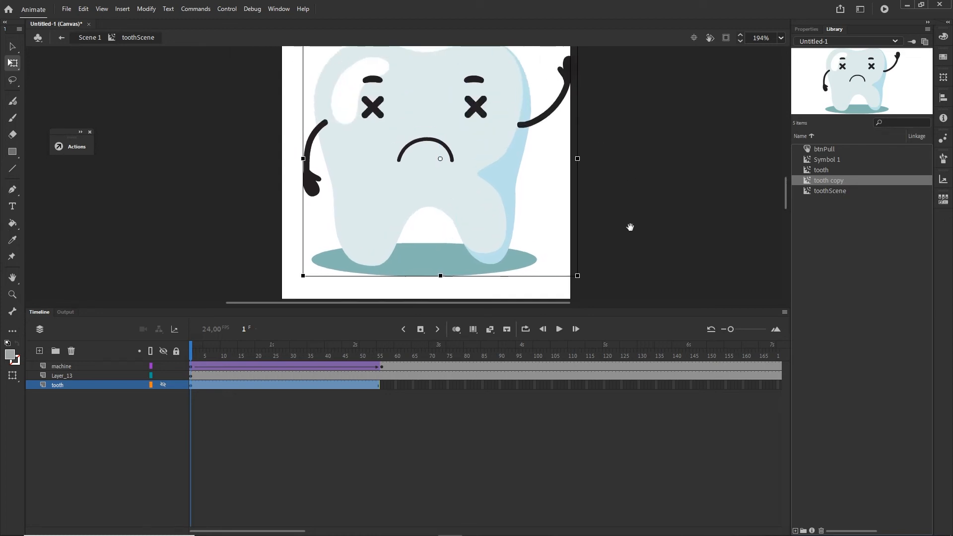
{"action": "scroll", "coordinate": [478, 176], "scroll_direction": "down", "scroll_amount": 3}
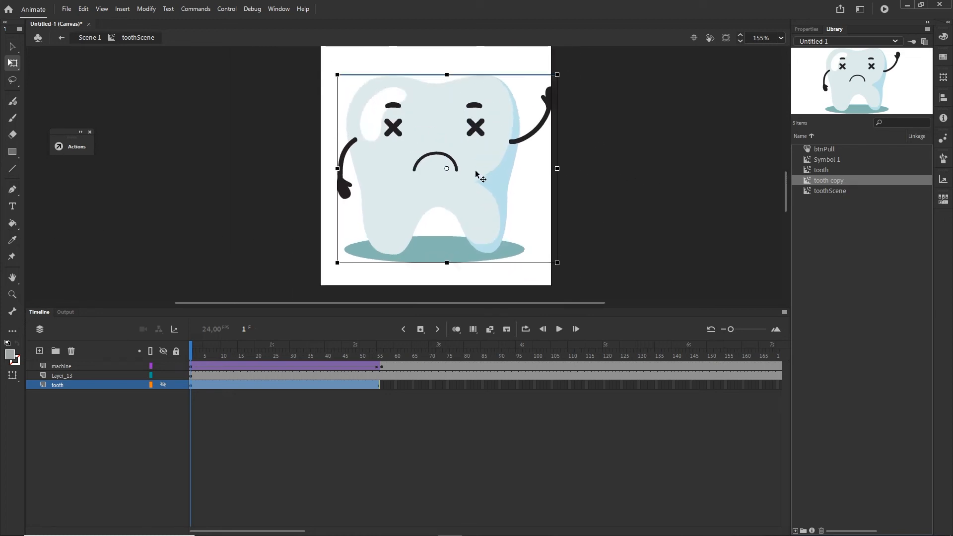
- Move the first keyframe of Layer_13 to frame 56 and make the tooth layer visible again
{"action": "left_click", "coordinate": [422, 436]}
{"action": "left_click", "coordinate": [191, 378]}
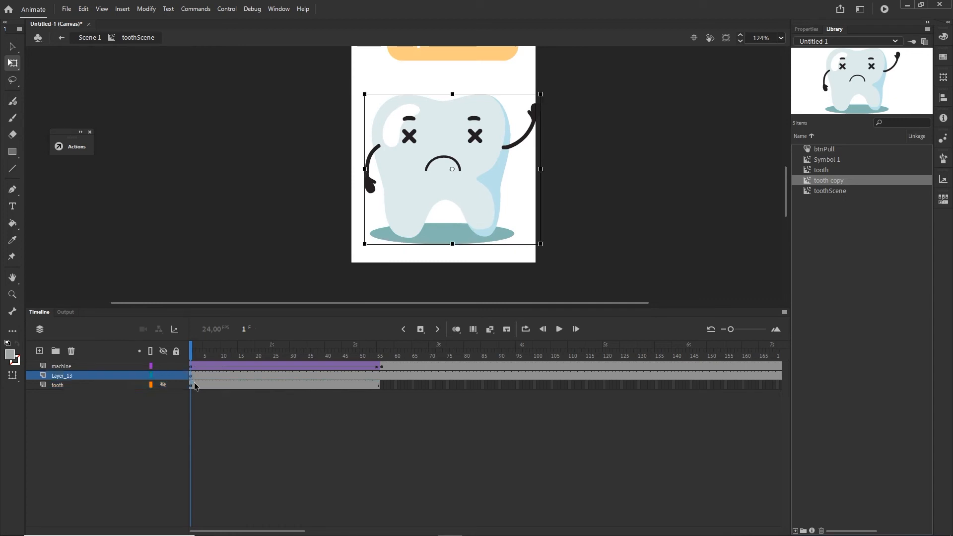
{"action": "left_click", "coordinate": [382, 376]}
{"action": "mouse_move", "coordinate": [382, 350]}
{"action": "left_mouse_down"}
{"action": "mouse_move", "coordinate": [329, 349]}
{"action": "mouse_move", "coordinate": [382, 353]}
{"action": "left_mouse_up"}
{"action": "left_click", "coordinate": [163, 385]}
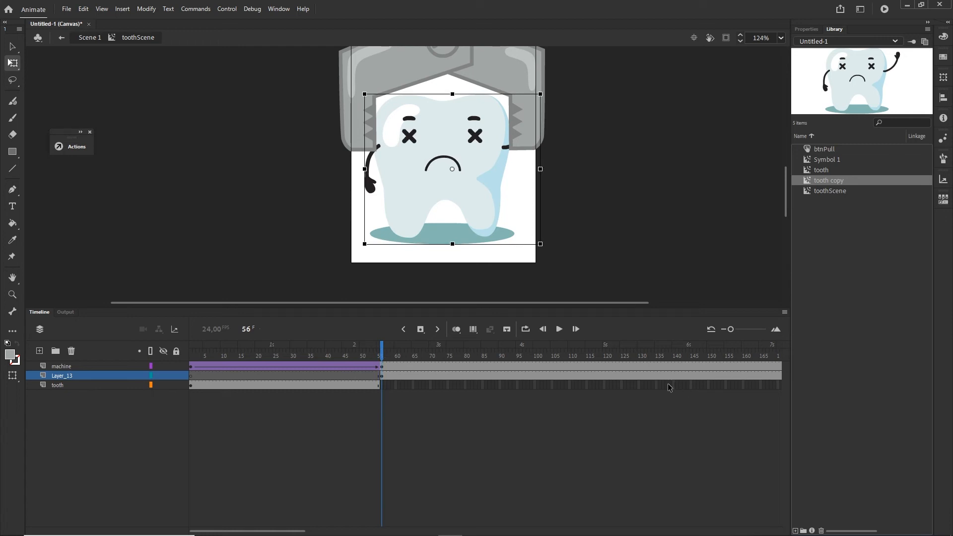
- Rename Layer_13 as tooth2
{"action": "left_click", "coordinate": [467, 380]}
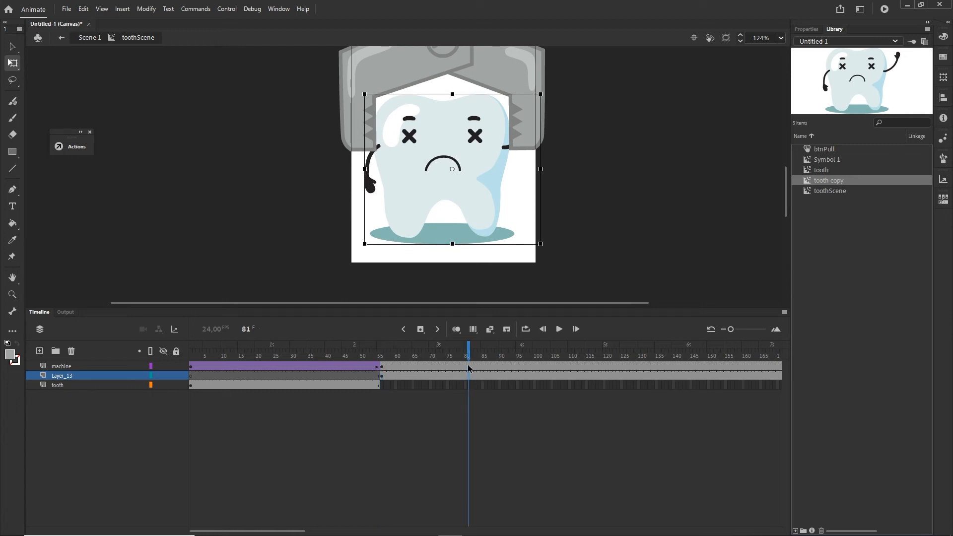
{"action": "left_click", "coordinate": [66, 378]}
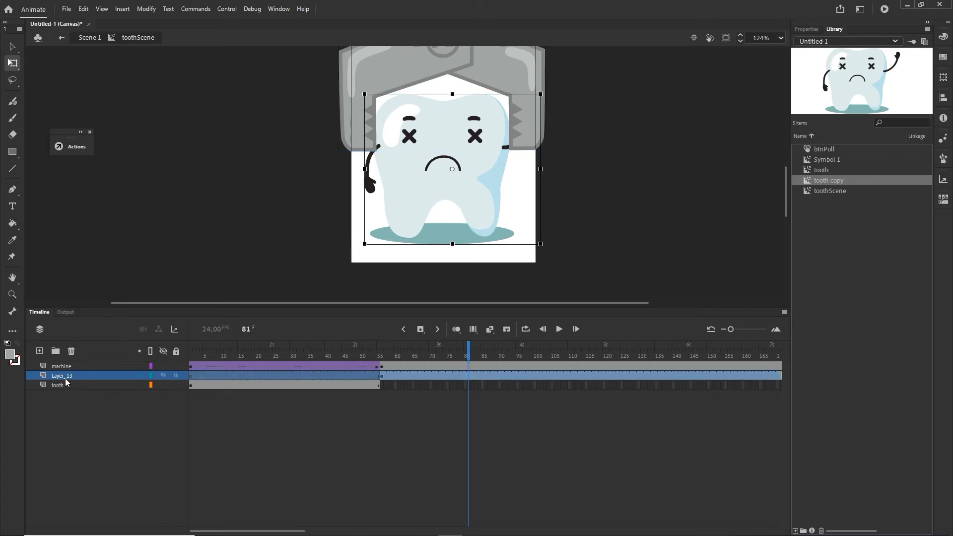
{"action": "double_click", "coordinate": [62, 375]}
{"action": "type", "text": "tooth"}
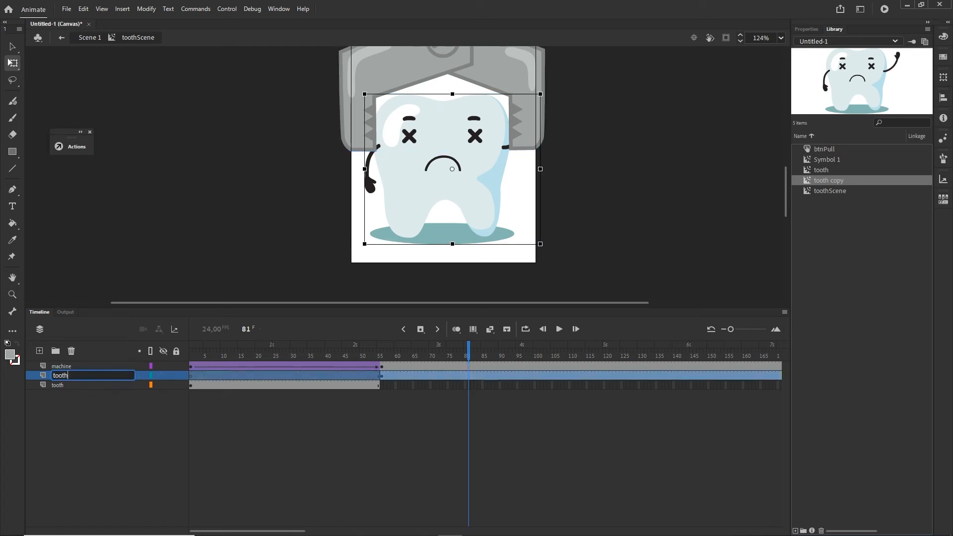
{"action": "type", "text": "2"}
{"action": "left_click", "coordinate": [210, 446]}
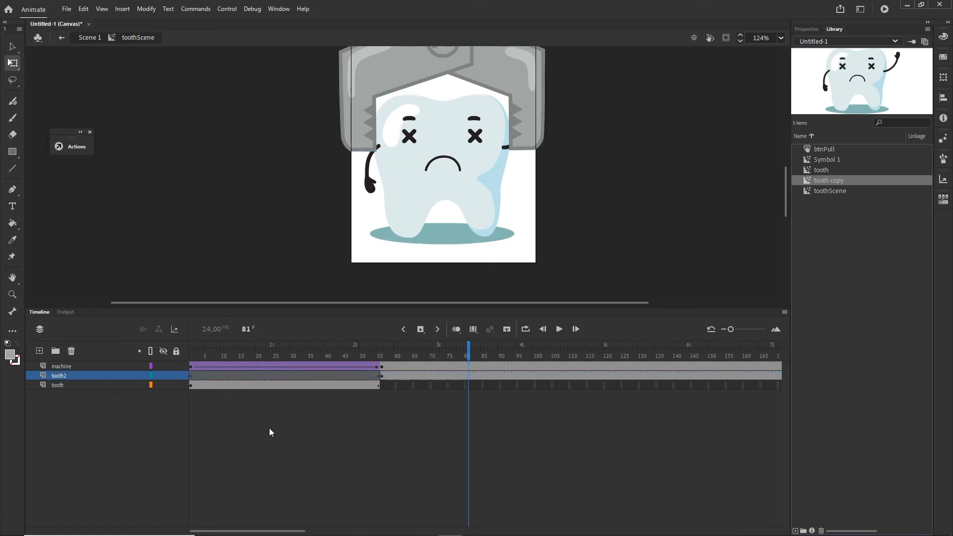
- Insert keyframes at frames 81 and 96 on both the machine and tooth2 layers
{"action": "left_click", "coordinate": [469, 366], "text": "shift"}
{"action": "key", "text": "F6"}
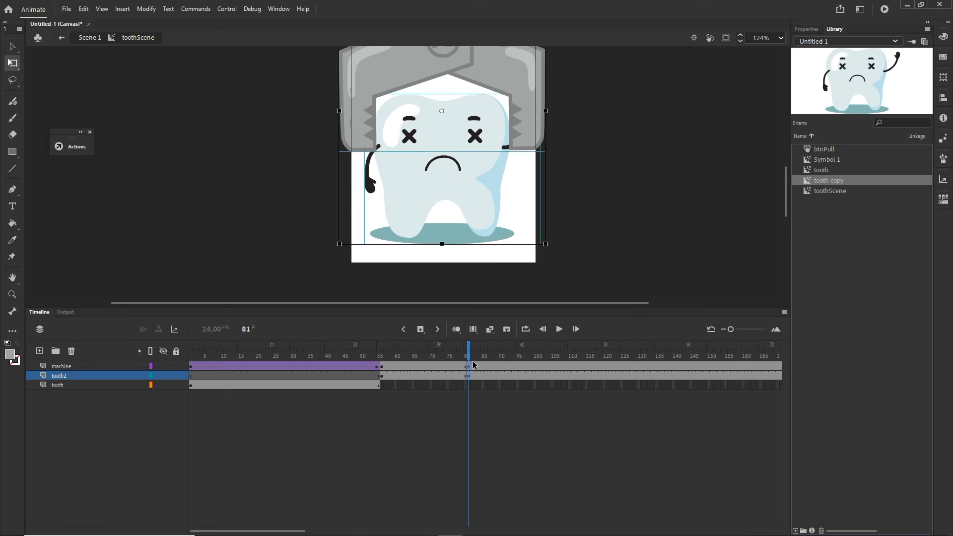
{"action": "left_click_drag", "start_coordinate": [469, 350], "coordinate": [521, 381]}
{"action": "left_click", "coordinate": [520, 366], "text": "shift"}
{"action": "key", "text": "F6"}
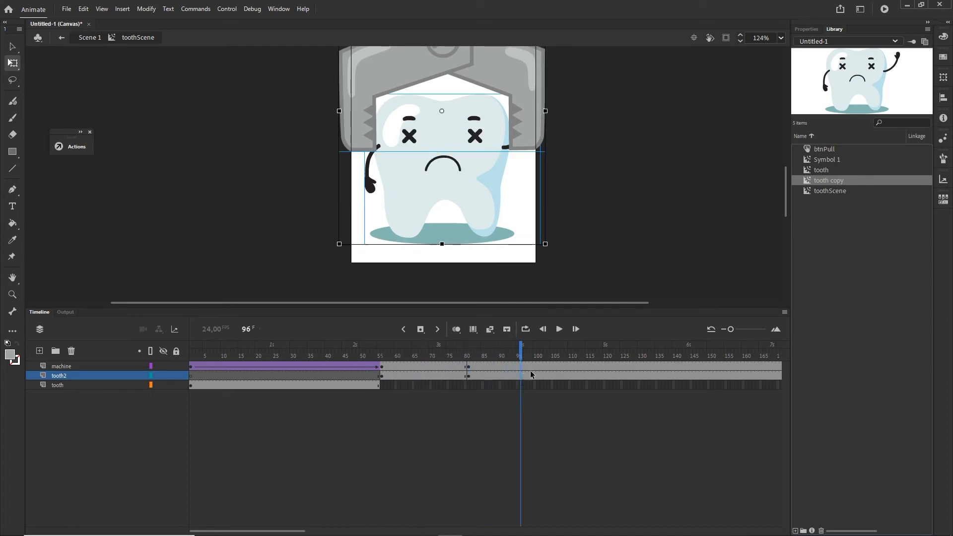
- At frame 96, move the pliers and the sad tooth straight up together until both sit completely above the stage
{"action": "scroll", "coordinate": [549, 214], "scroll_direction": "down", "scroll_amount": 2}
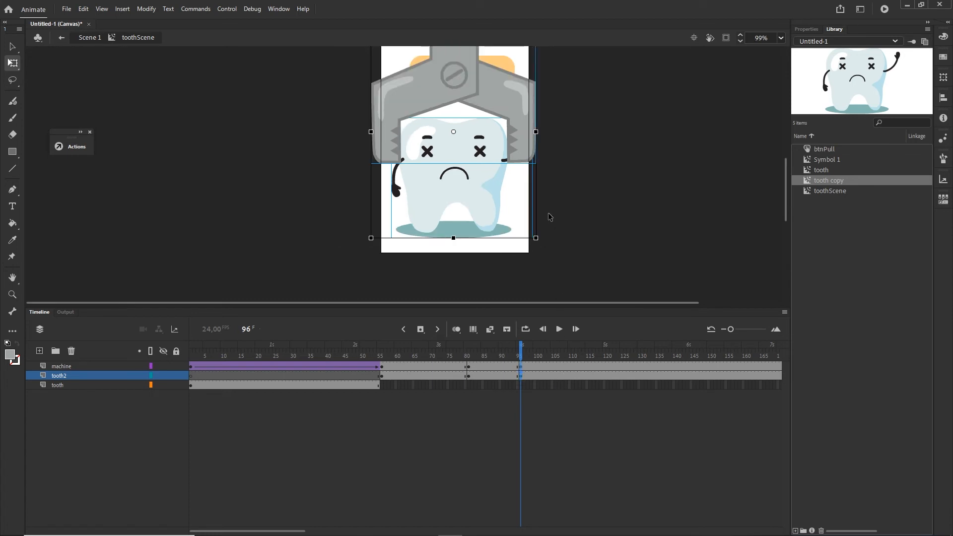
{"action": "left_click_drag", "start_coordinate": [592, 163], "coordinate": [596, 222]}
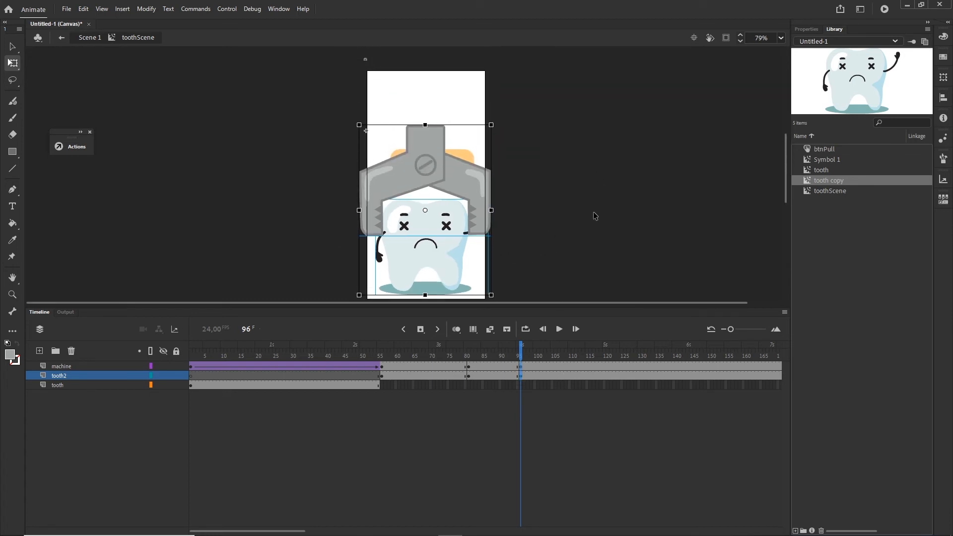
{"action": "scroll", "coordinate": [597, 216], "scroll_direction": "down", "scroll_amount": 1}
{"action": "key", "text": "shift+Up"}
{"action": "key", "text": "shift+Up"}
{"action": "key", "text": "shift+Up"}
{"action": "key", "text": "shift+Up"}
{"action": "key", "text": "shift+Up"}
{"action": "key", "text": "shift+Up"}
{"action": "key", "text": "shift+Up"}
{"action": "key", "text": "shift+Up"}
{"action": "key", "text": "shift+Up"}
{"action": "key", "text": "shift+Up"}
{"action": "key", "text": "shift+Up"}
{"action": "key", "text": "shift+Up"}
{"action": "key", "text": "shift+Up"}
{"action": "key", "text": "shift+Up"}
{"action": "key", "text": "shift+Up"}
{"action": "key", "text": "shift+Up"}
{"action": "key", "text": "shift+Up"}
{"action": "key", "text": "shift+Up"}
{"action": "key", "text": "shift+Up"}
{"action": "key", "text": "shift+Up"}
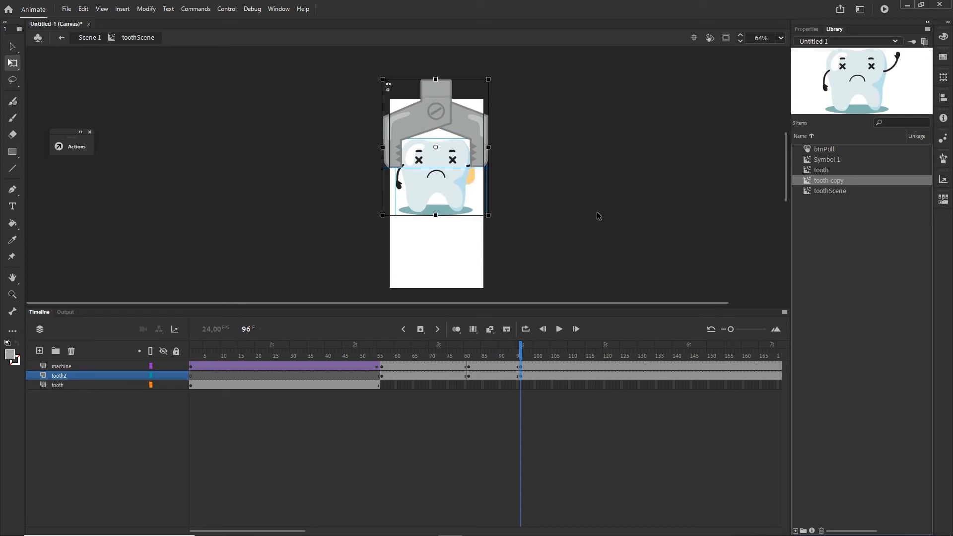
{"action": "key", "text": "shift+Up"}
{"action": "key", "text": "shift+Up"}
{"action": "key", "text": "shift+Up"}
{"action": "key", "text": "shift+Up"}
{"action": "key", "text": "shift+Up"}
{"action": "key", "text": "shift+Up"}
{"action": "key", "text": "shift+Up"}
{"action": "key", "text": "shift+Up"}
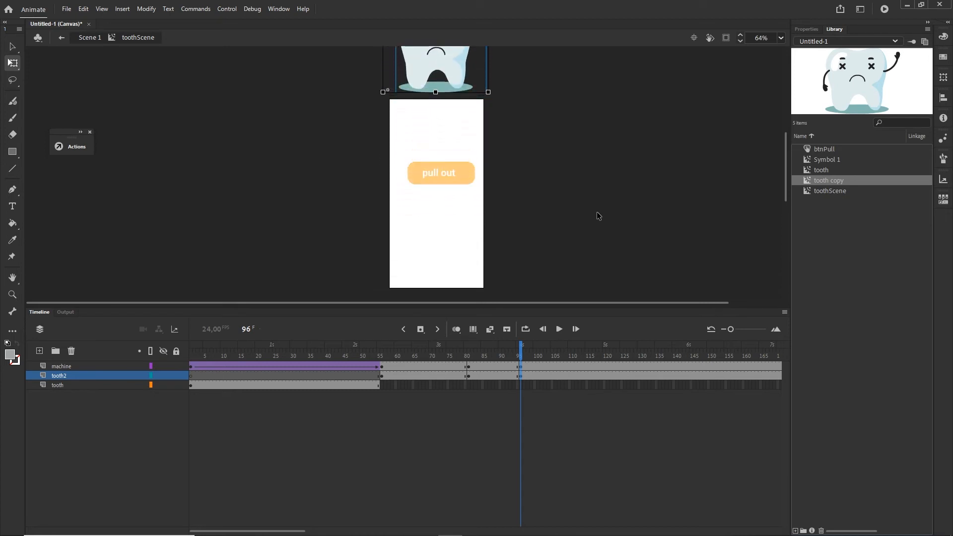
{"action": "left_click_drag", "start_coordinate": [610, 180], "coordinate": [615, 234]}
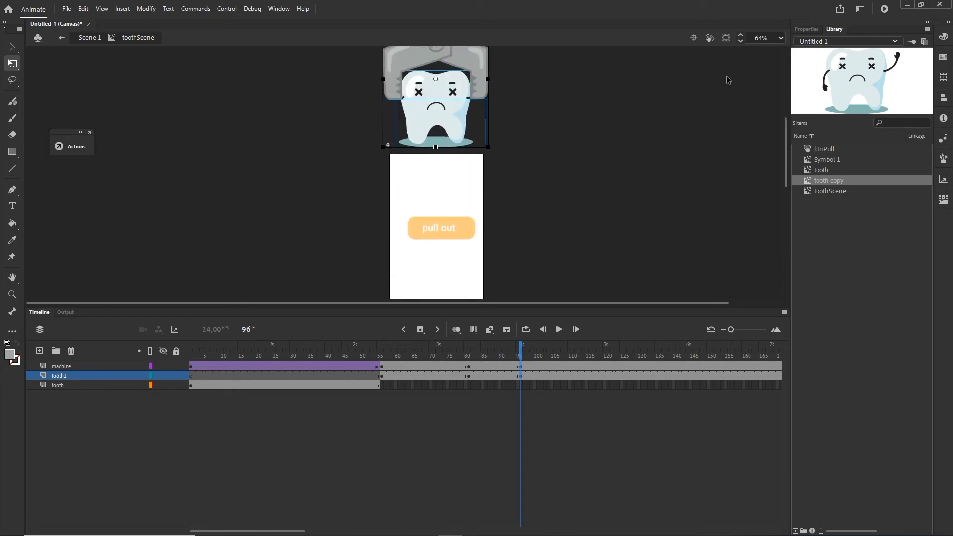
{"action": "left_click", "coordinate": [727, 38]}
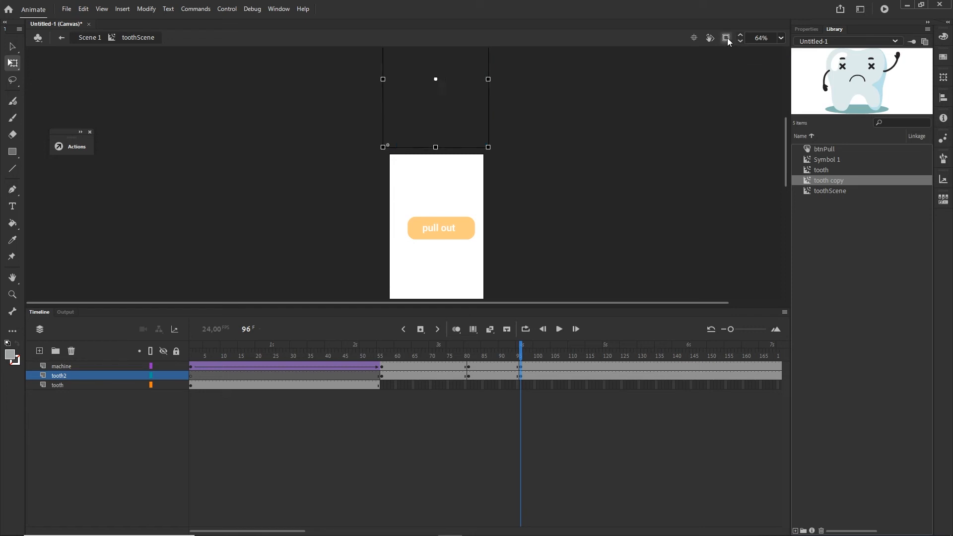
{"action": "left_click", "coordinate": [726, 37]}
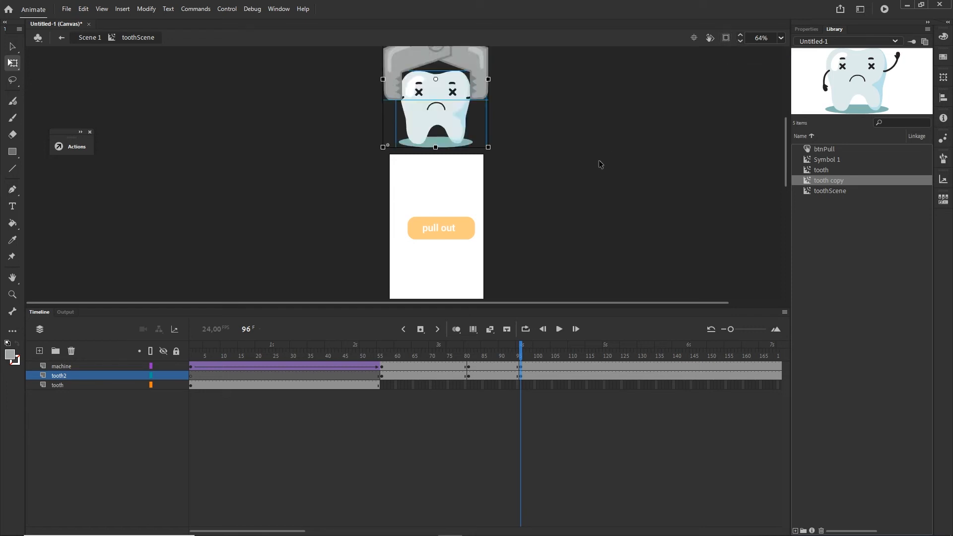
- Create a classic tween between frames 81 and 96 on the machine and tooth2 layers
{"action": "left_click", "coordinate": [496, 375]}
{"action": "left_click", "coordinate": [493, 376]}
{"action": "right_click", "coordinate": [494, 375]}
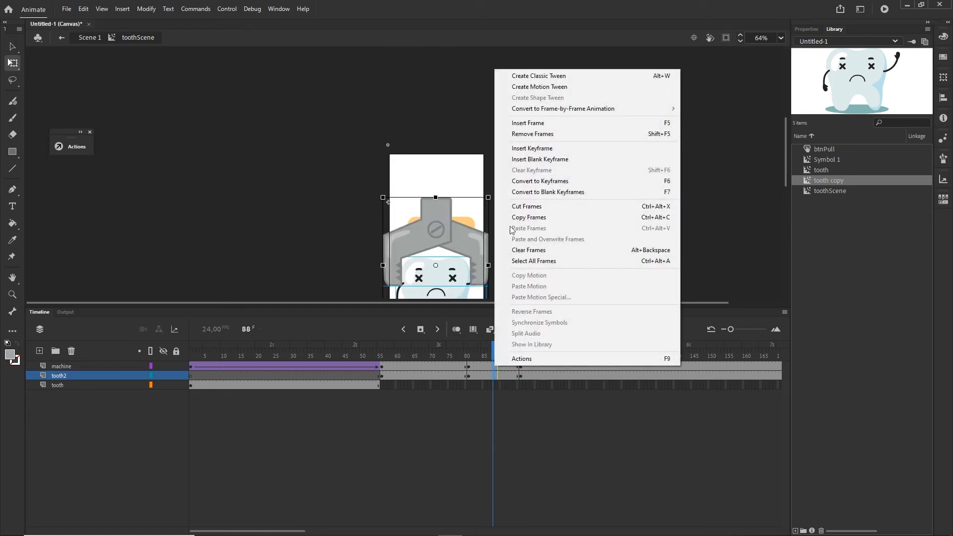
{"action": "left_click", "coordinate": [545, 76]}
- Scrub through the toothScene animation, test the movie in the browser, and return to the symbol's timeline
{"action": "left_click_drag", "start_coordinate": [192, 356], "coordinate": [533, 367]}
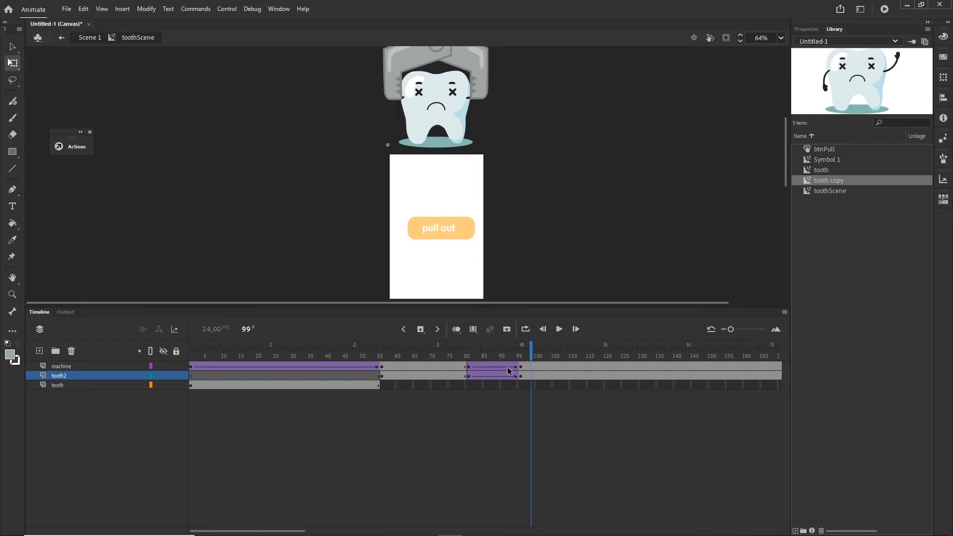
{"action": "key", "text": "ctrl+Return"}
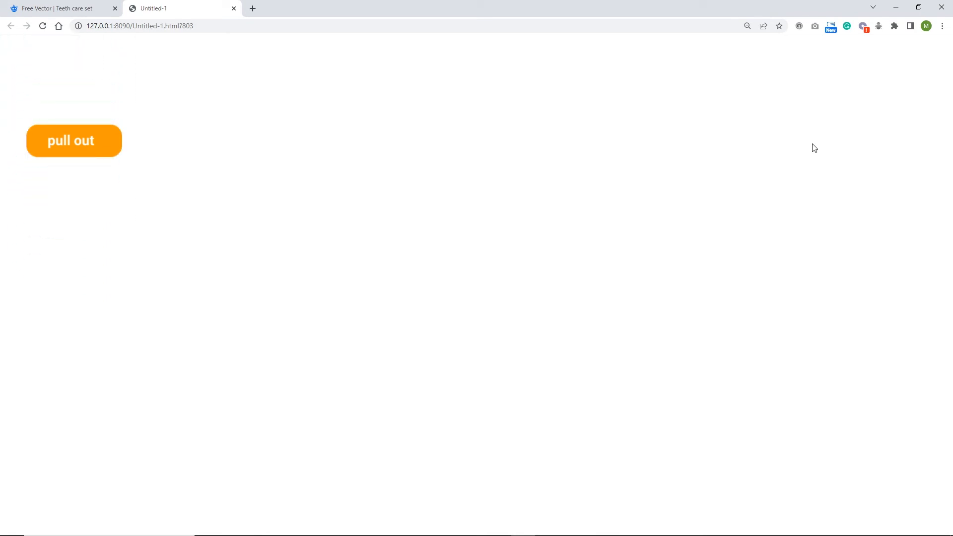
{"action": "left_click", "coordinate": [905, 8]}
{"action": "left_click", "coordinate": [39, 312]}
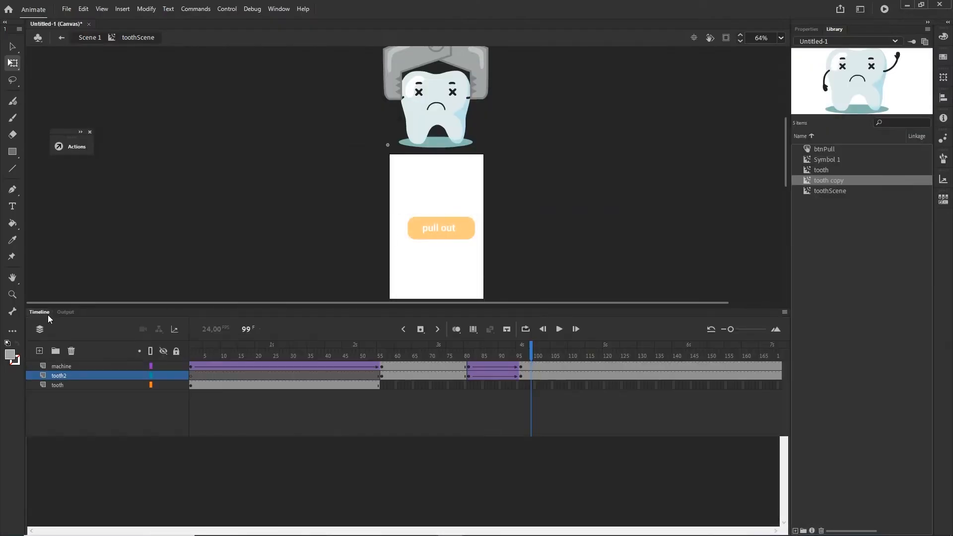
- Add a new layer above the machine layer and name it code
{"action": "left_click_drag", "start_coordinate": [532, 350], "coordinate": [114, 352]}
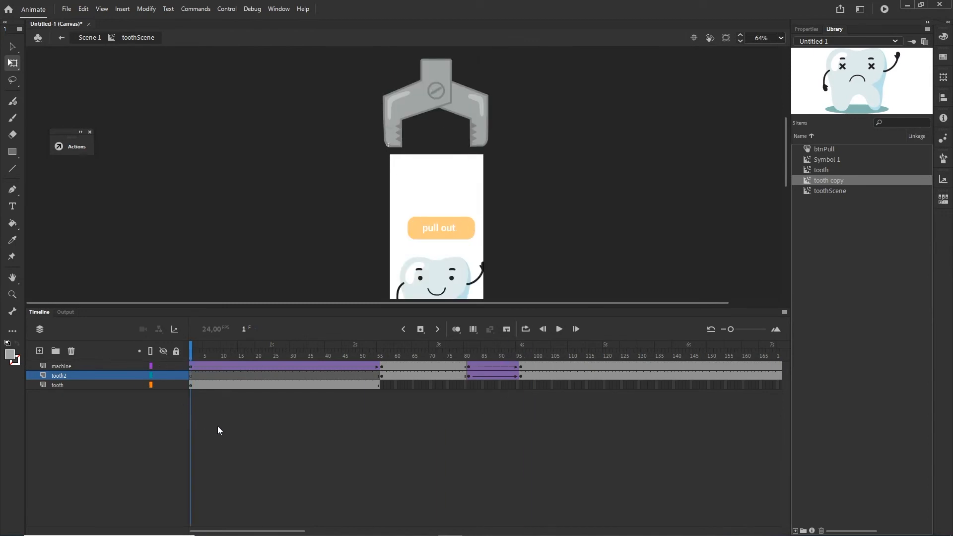
{"action": "left_click", "coordinate": [58, 366]}
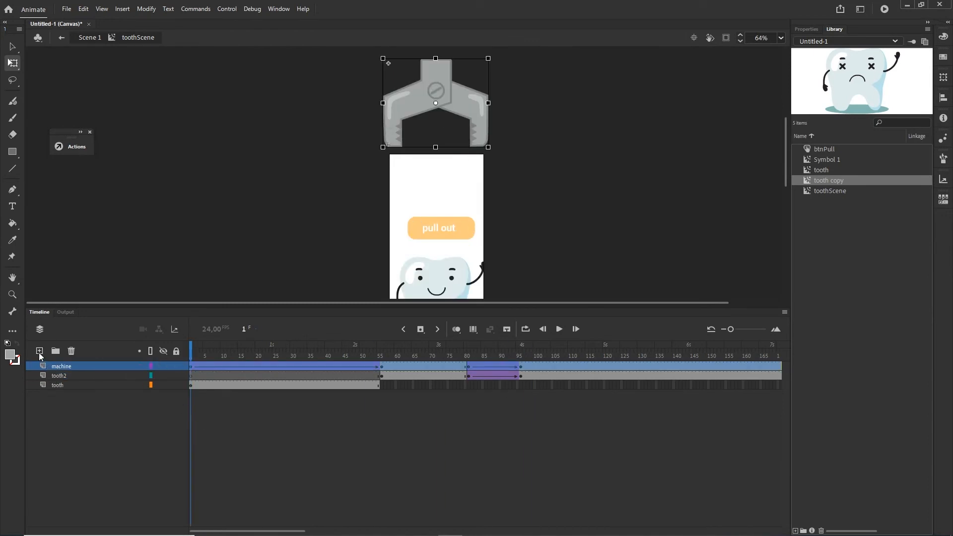
{"action": "left_click", "coordinate": [40, 351]}
{"action": "double_click", "coordinate": [61, 367]}
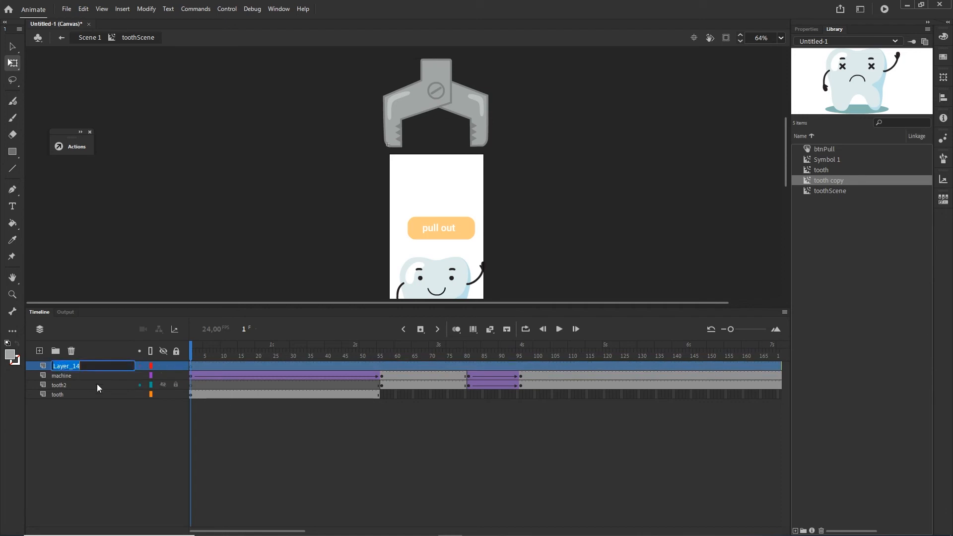
{"action": "type", "text": "code"}
{"action": "key", "text": "Return"}
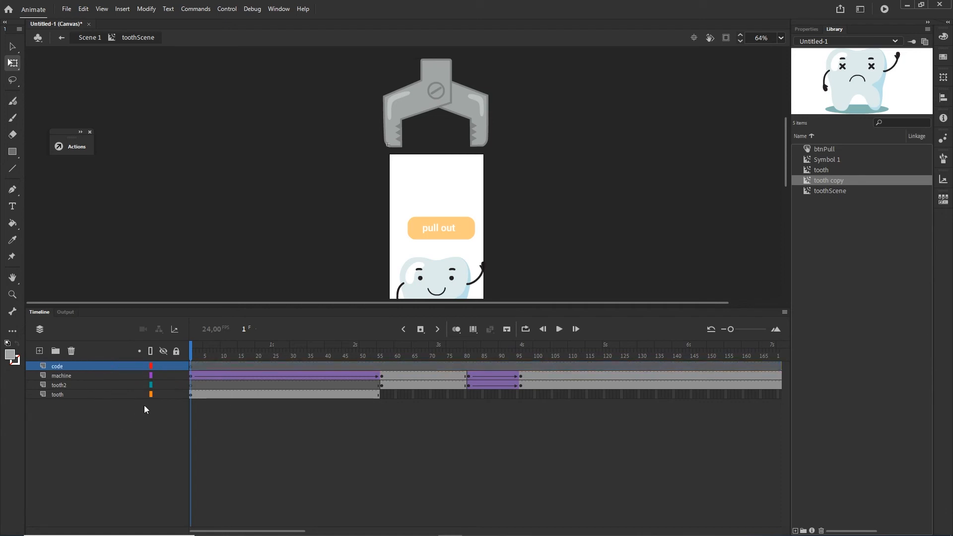
- Add the frame script this.stop(); to frame 1 of the code layer
{"action": "right_click", "coordinate": [191, 367]}
{"action": "left_click", "coordinate": [247, 361]}
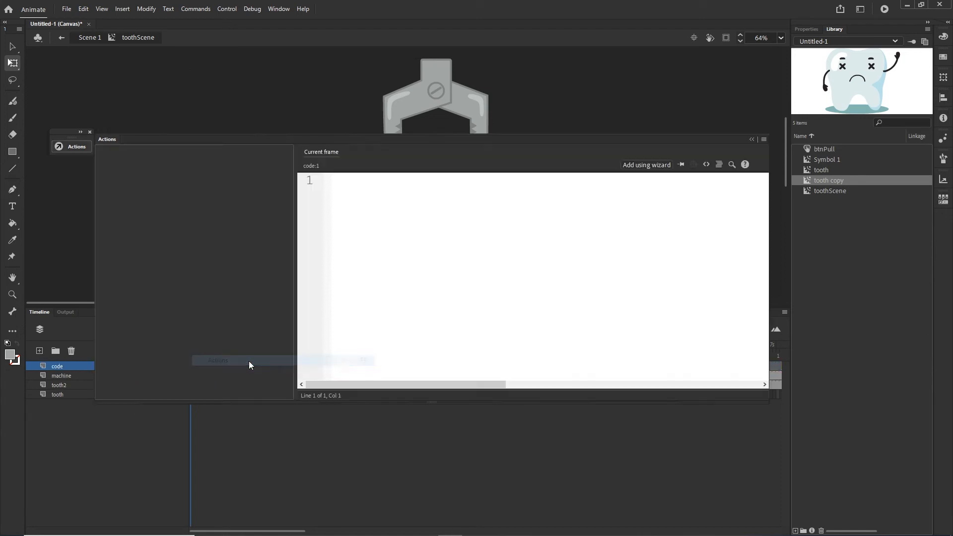
{"action": "type", "text": "t"}
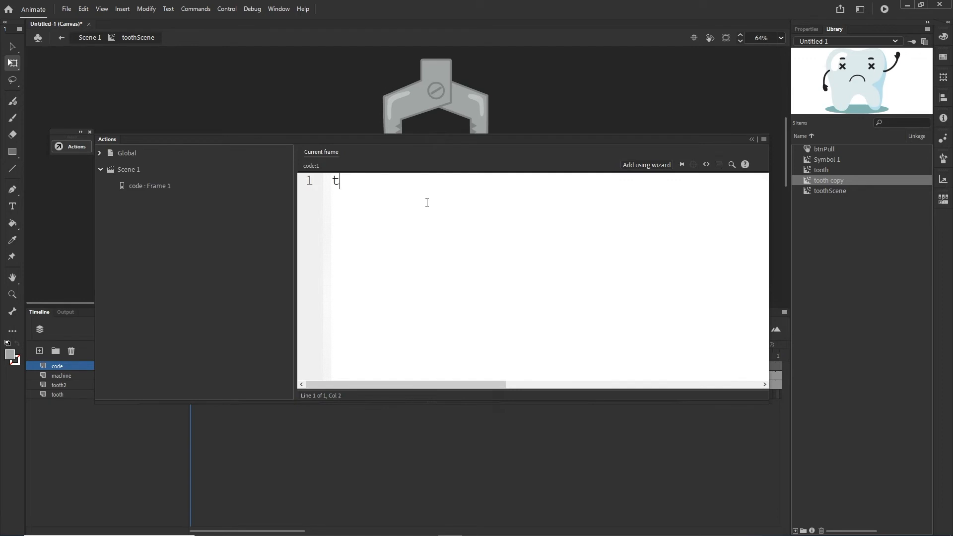
{"action": "type", "text": "his"}
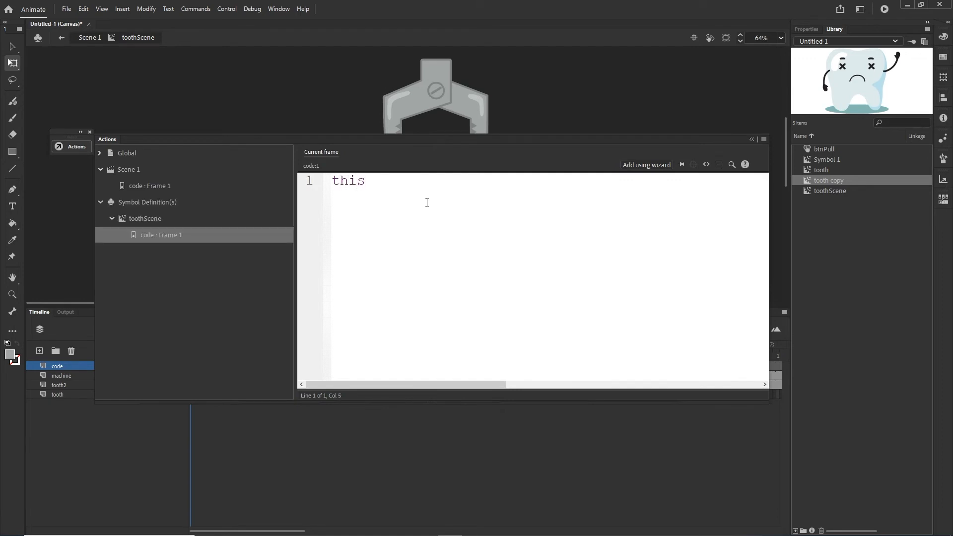
{"action": "type", "text": ".stop"}
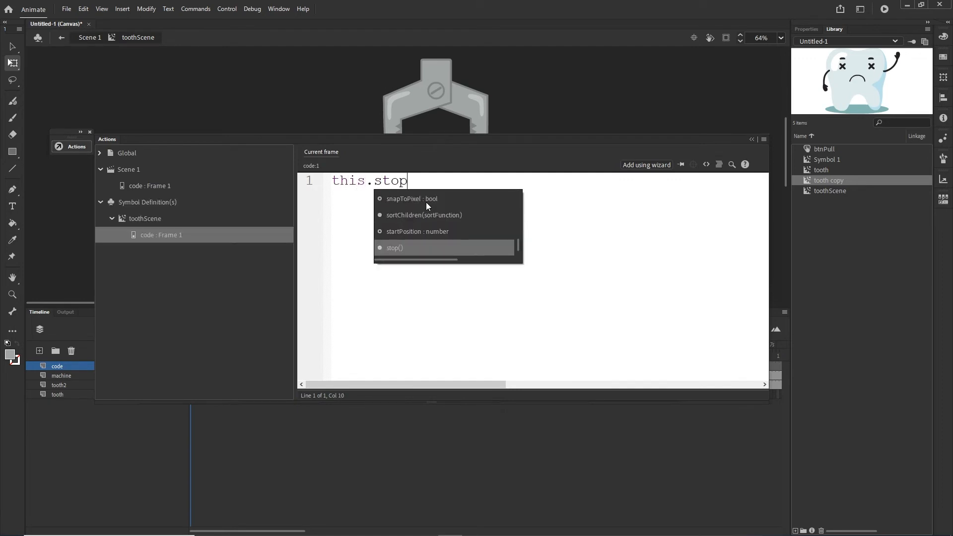
{"action": "type", "text": "*"}
{"action": "key", "text": "BackSpace"}
{"action": "type", "text": "();"}
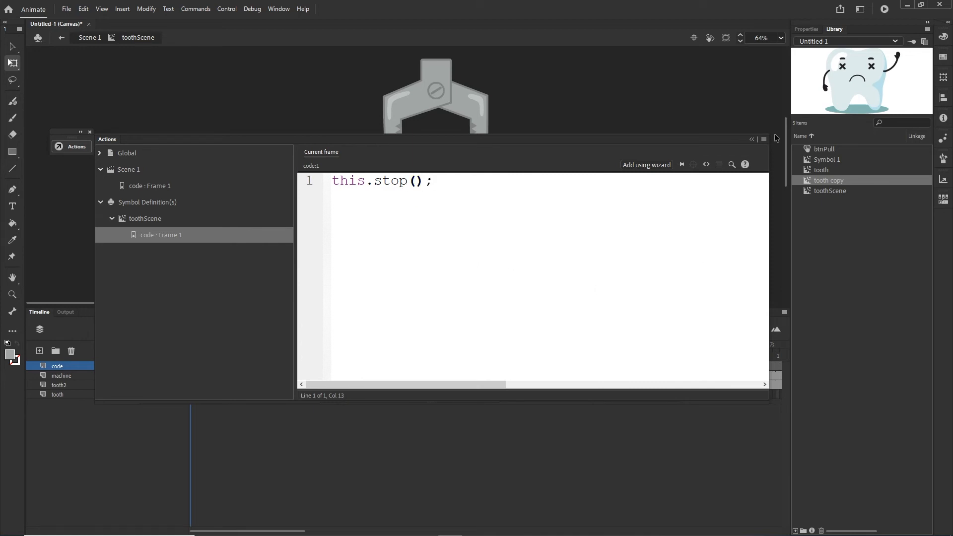
{"action": "left_click", "coordinate": [752, 139]}
- Test the movie in the browser to check that toothScene stays on its first frame
{"action": "left_click_drag", "start_coordinate": [193, 353], "coordinate": [222, 355]}
{"action": "left_click", "coordinate": [191, 366]}
{"action": "key", "text": "ctrl+Return"}
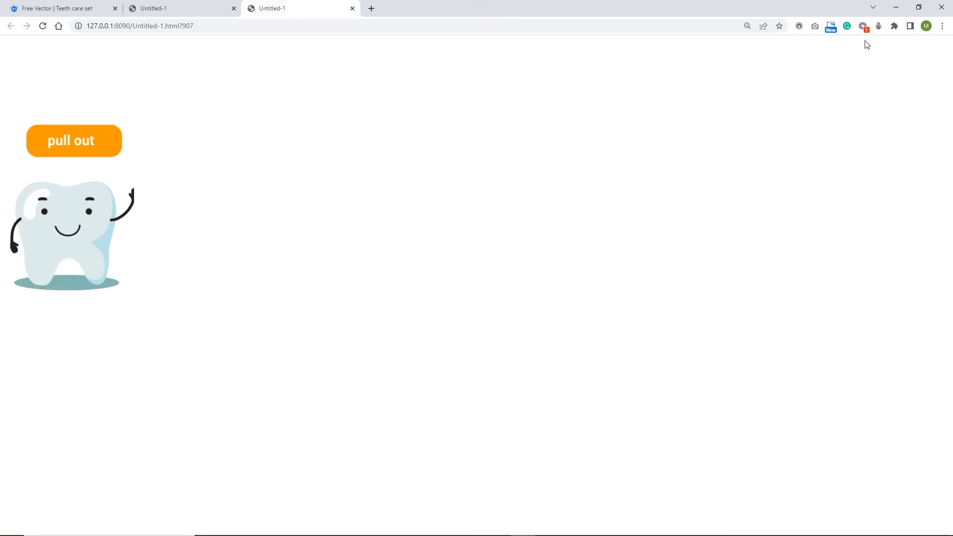
- Return to the toothScene timeline in Animate and add a layer named label above the machine layer
{"action": "left_click", "coordinate": [896, 7]}
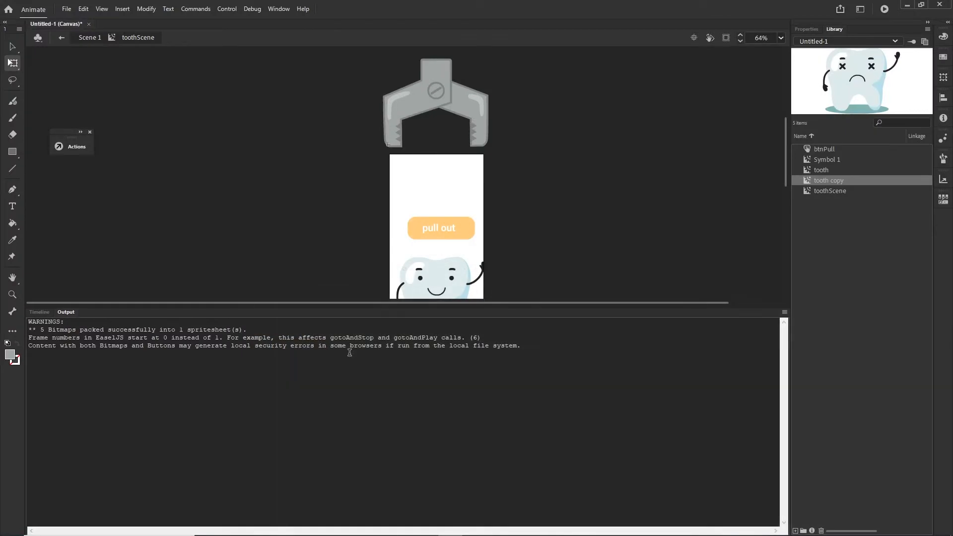
{"action": "left_click", "coordinate": [39, 311]}
{"action": "left_click", "coordinate": [58, 376]}
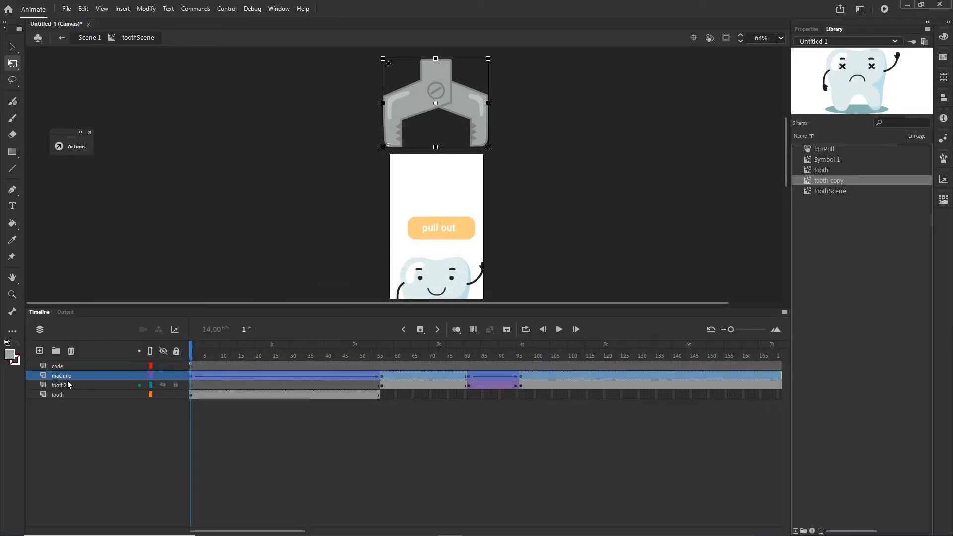
{"action": "left_click", "coordinate": [39, 351]}
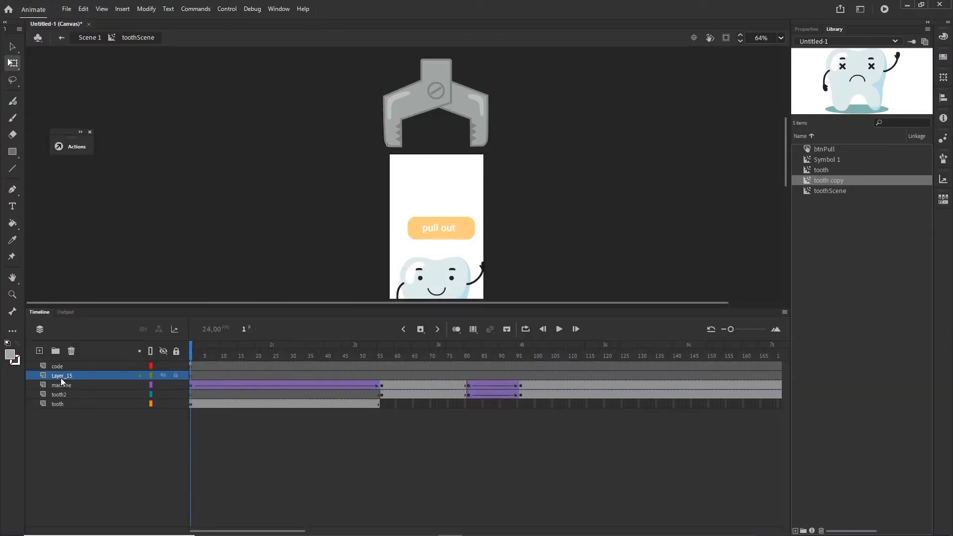
{"action": "double_click", "coordinate": [61, 376]}
{"action": "type", "text": "label"}
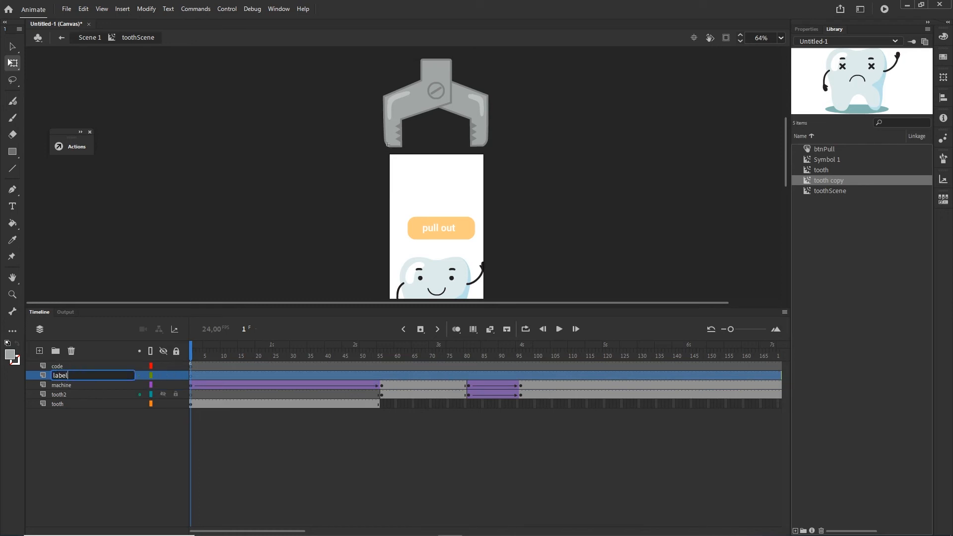
{"action": "left_click", "coordinate": [139, 465]}
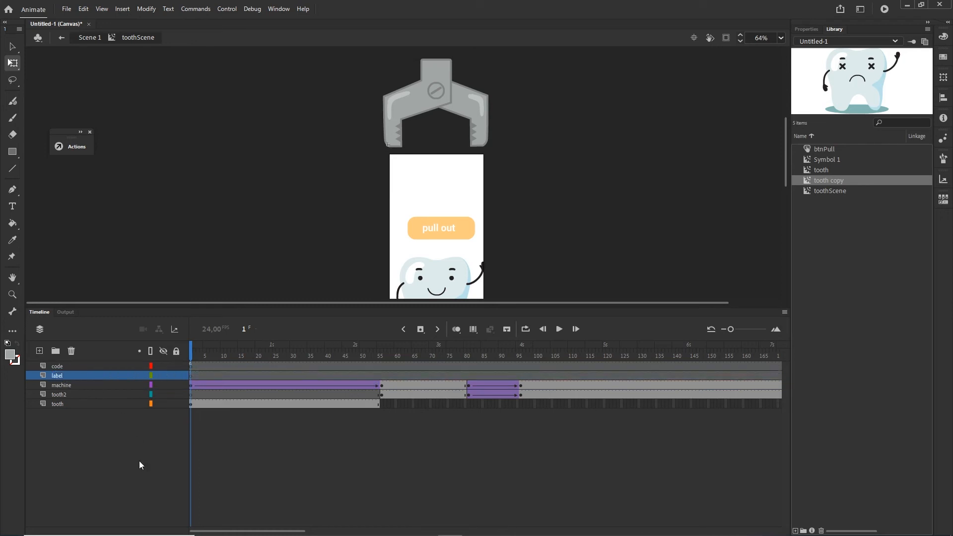
- Give frame 1 of the label layer the frame label byebyeTooth
{"action": "left_click", "coordinate": [190, 376]}
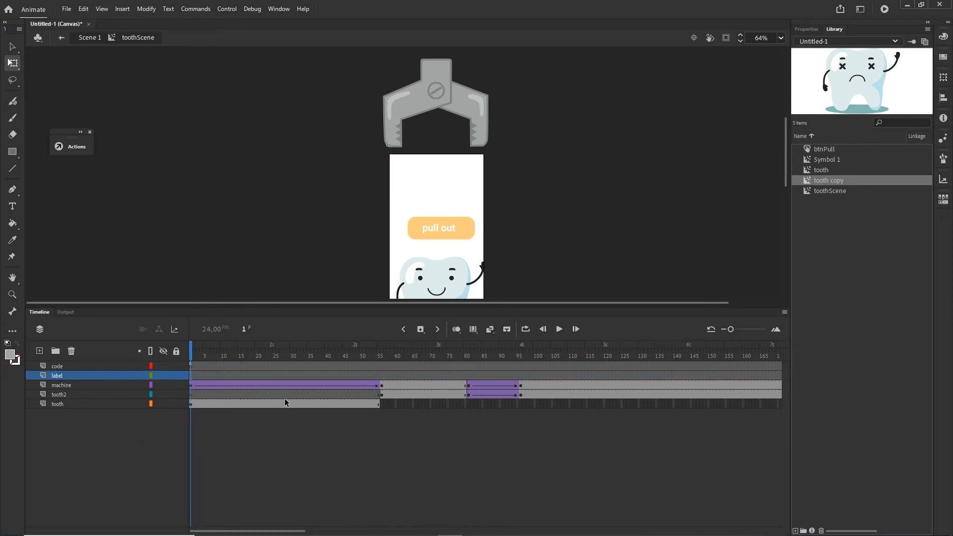
{"action": "left_click", "coordinate": [808, 29]}
{"action": "left_click", "coordinate": [845, 140]}
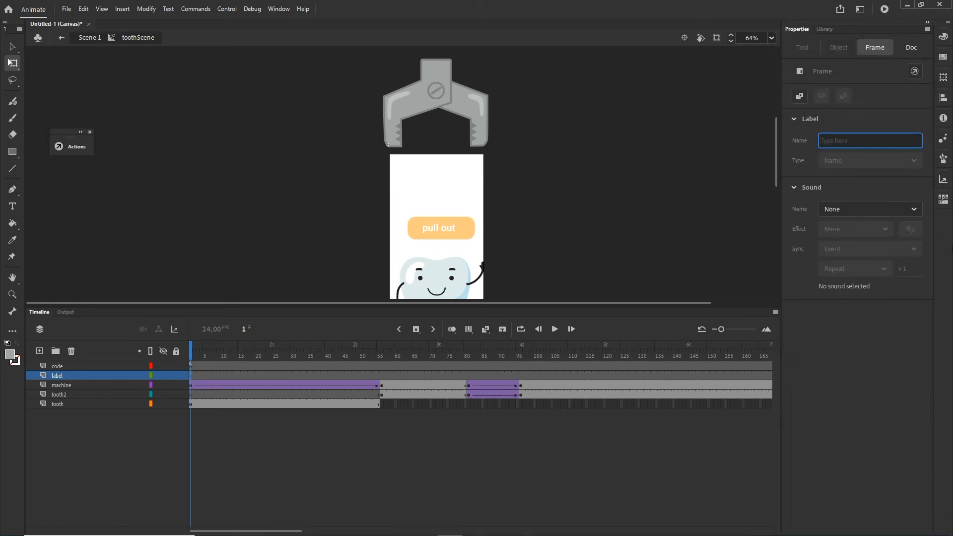
{"action": "type", "text": "byebyeTooth"}
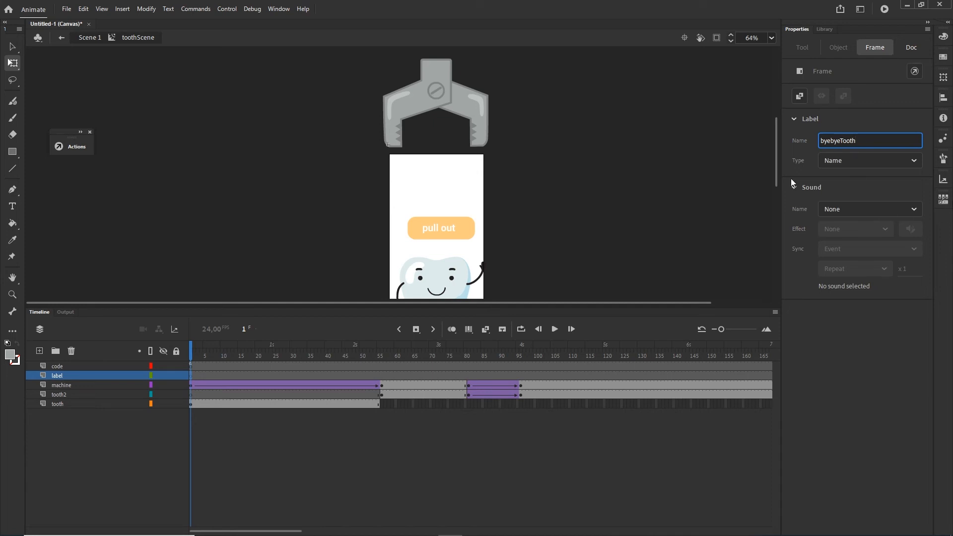
{"action": "left_click_drag", "start_coordinate": [865, 141], "coordinate": [807, 144]}
- Go back to Scene 1 and review the script on frame 1 of its code layer
{"action": "left_click", "coordinate": [92, 39]}
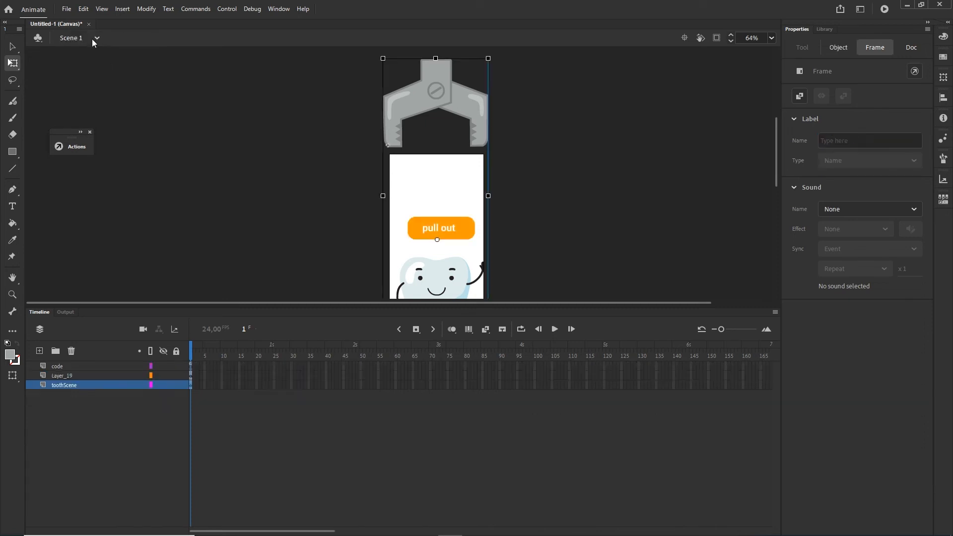
{"action": "left_click", "coordinate": [191, 367]}
{"action": "right_click", "coordinate": [192, 367]}
{"action": "left_click", "coordinate": [219, 358]}
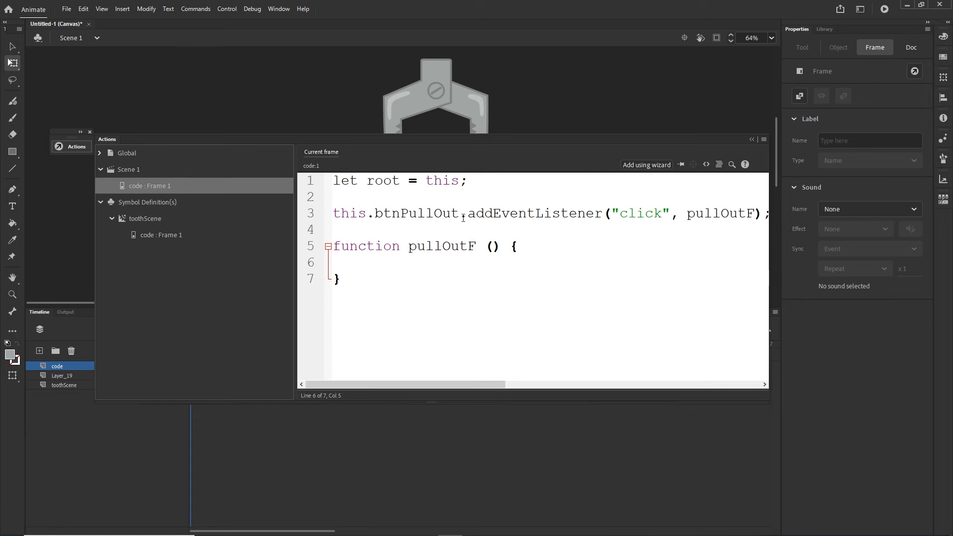
{"action": "left_click_drag", "start_coordinate": [471, 384], "coordinate": [445, 384]}
{"action": "left_click", "coordinate": [752, 140]}
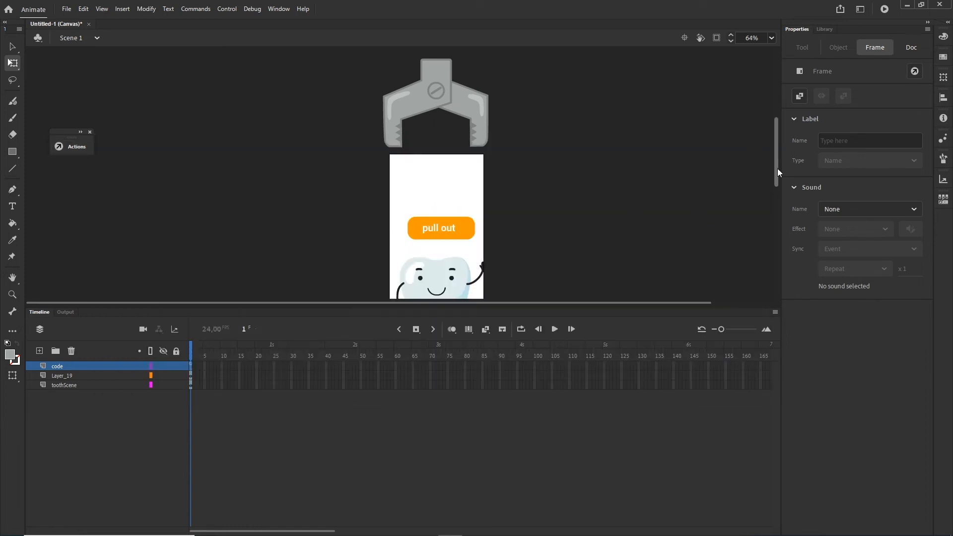
- Copy the tooth movie clip's instance name and write root.toothScene1 inside the pullOutF function of the code layer's script
{"action": "left_click_drag", "start_coordinate": [777, 169], "coordinate": [777, 195]}
{"action": "left_click", "coordinate": [453, 207]}
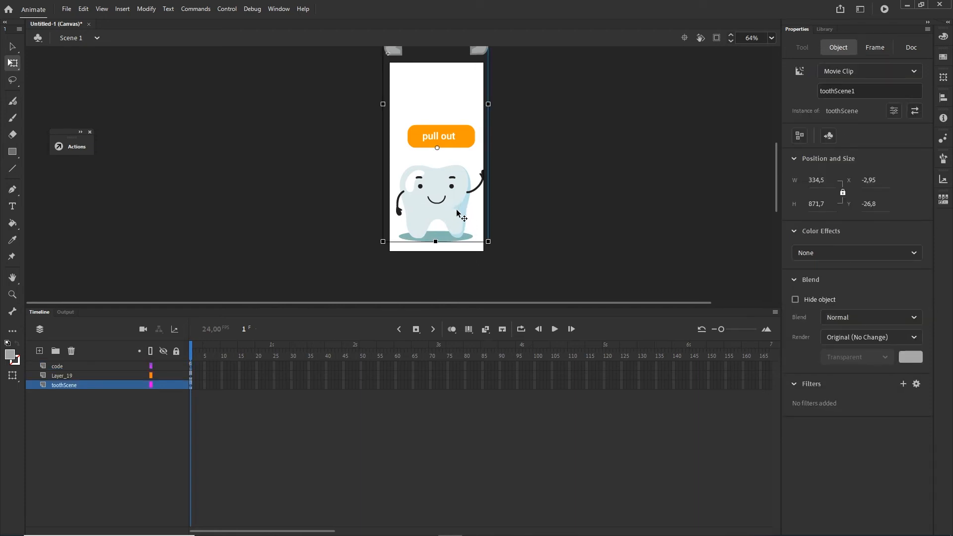
{"action": "double_click", "coordinate": [872, 91]}
{"action": "key", "text": "ctrl+c"}
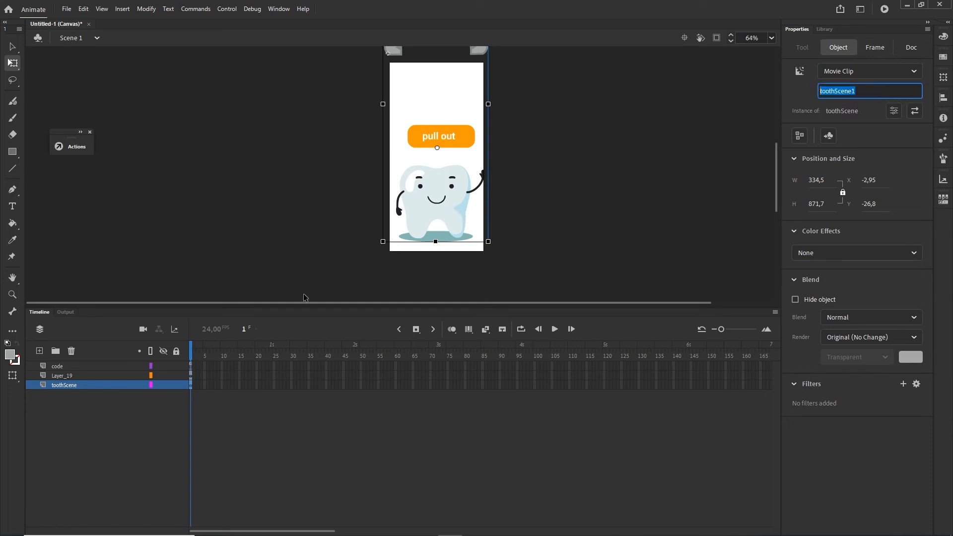
{"action": "left_click", "coordinate": [194, 366]}
{"action": "key", "text": "F9"}
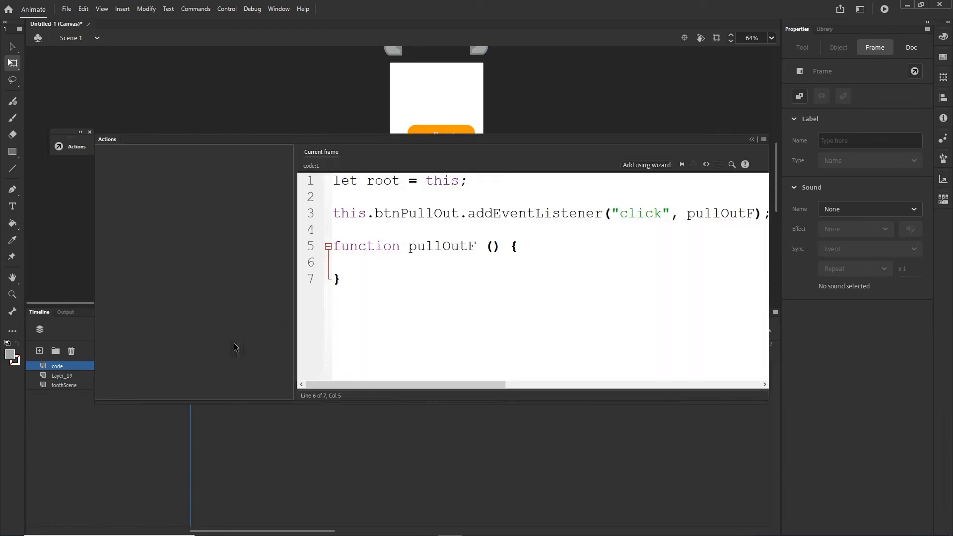
{"action": "left_click", "coordinate": [384, 268]}
{"action": "type", "text": "root."}
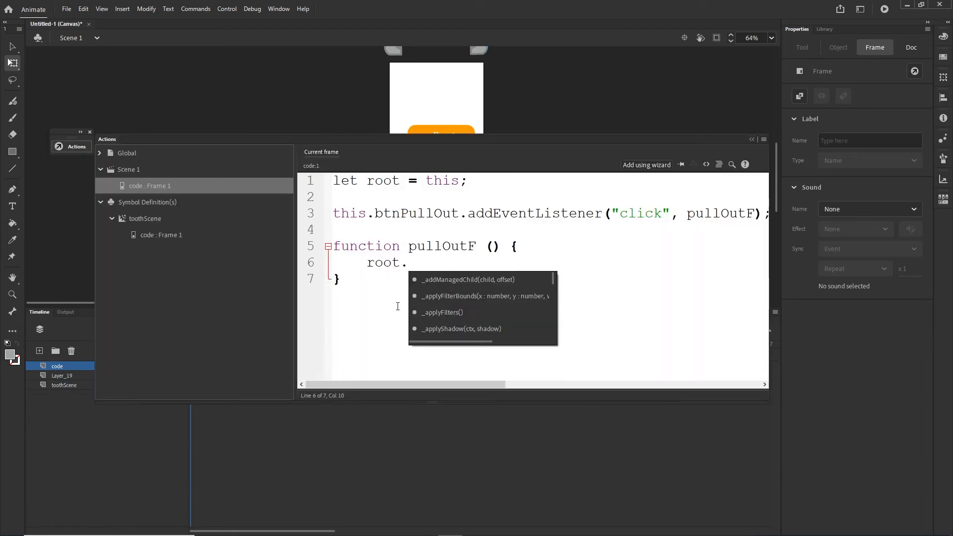
{"action": "key", "text": "ctrl+v"}
{"action": "left_click", "coordinate": [388, 279]}
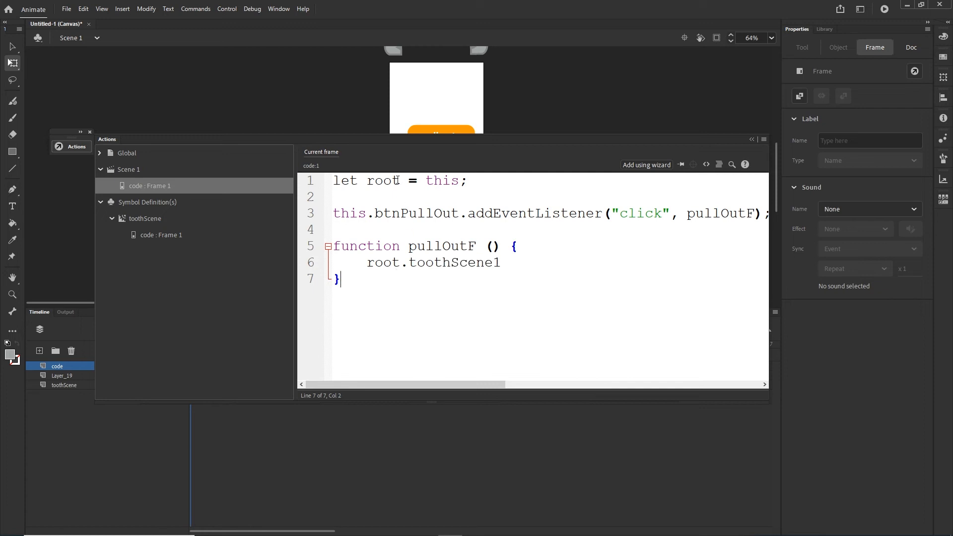
- Try this in place of root before toothScene1 in pullOutF, and restore root
{"action": "left_click_drag", "start_coordinate": [403, 259], "coordinate": [367, 261]}
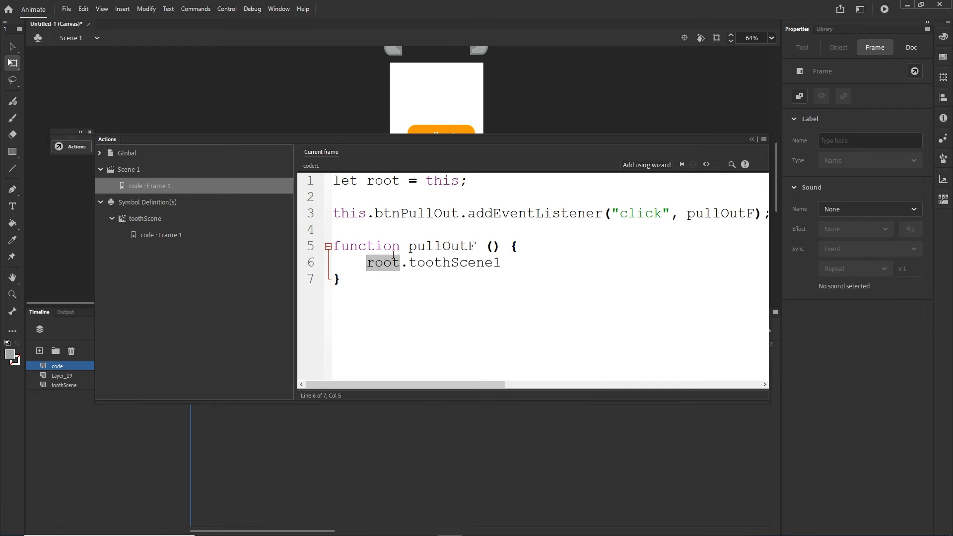
{"action": "type", "text": "this"}
{"action": "key", "text": "BackSpace"}
{"action": "key", "text": "BackSpace"}
{"action": "key", "text": "BackSpace"}
{"action": "key", "text": "BackSpace"}
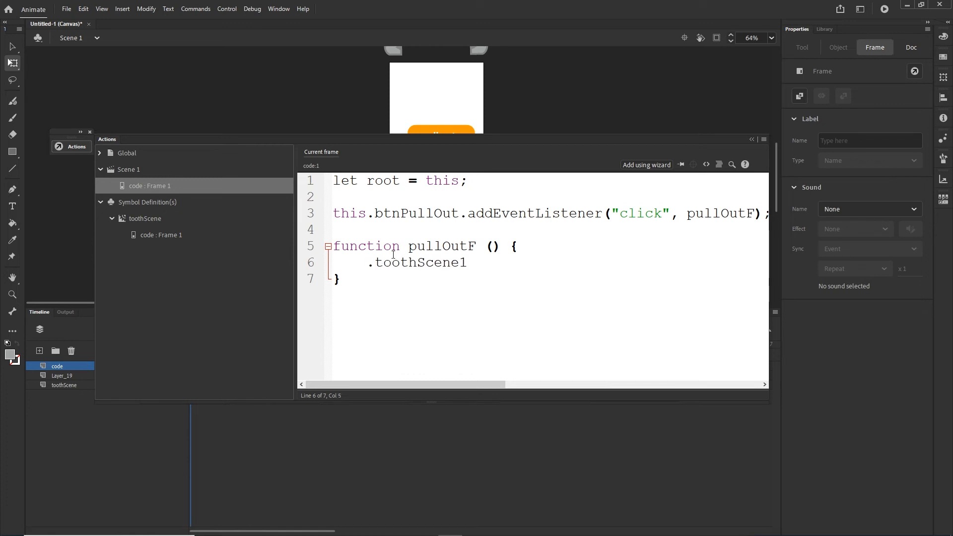
{"action": "type", "text": "root"}
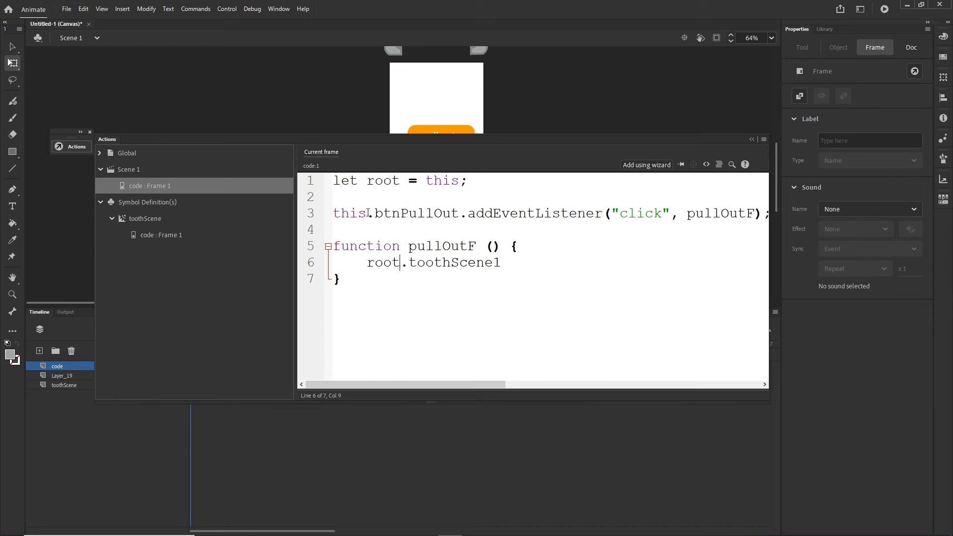
{"action": "left_click_drag", "start_coordinate": [368, 213], "coordinate": [341, 213]}
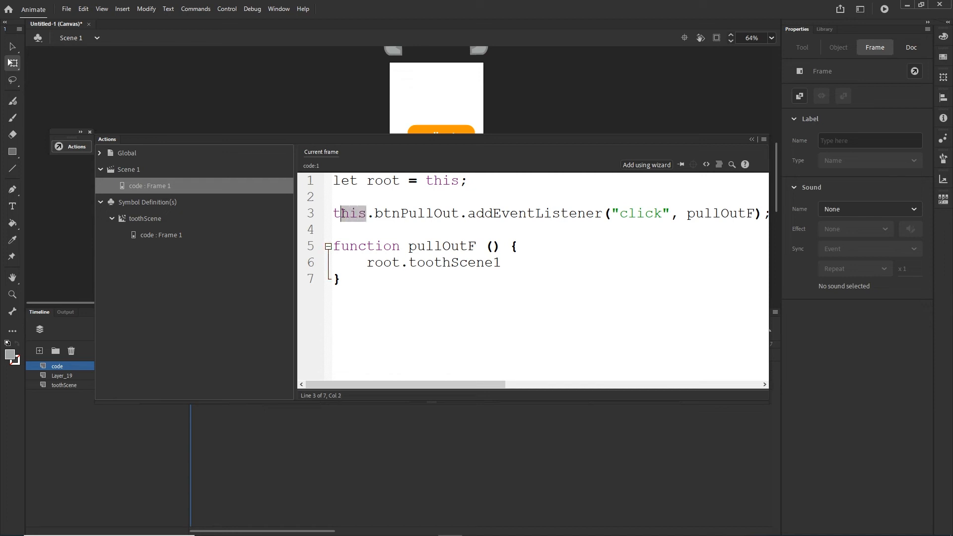
{"action": "double_click", "coordinate": [397, 262]}
{"action": "left_click", "coordinate": [439, 281]}
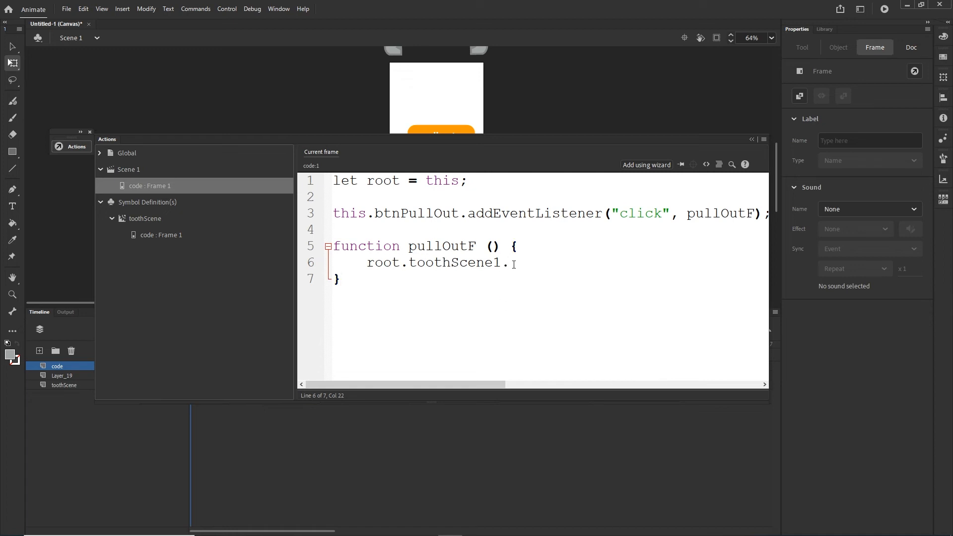
- Complete the pullOutF line as root.toothScene1.gotoAndPlay("byebyeTooth"), copying the frame label from inside the toothScene symbol
{"action": "type", "text": "gotoAndPlay("}
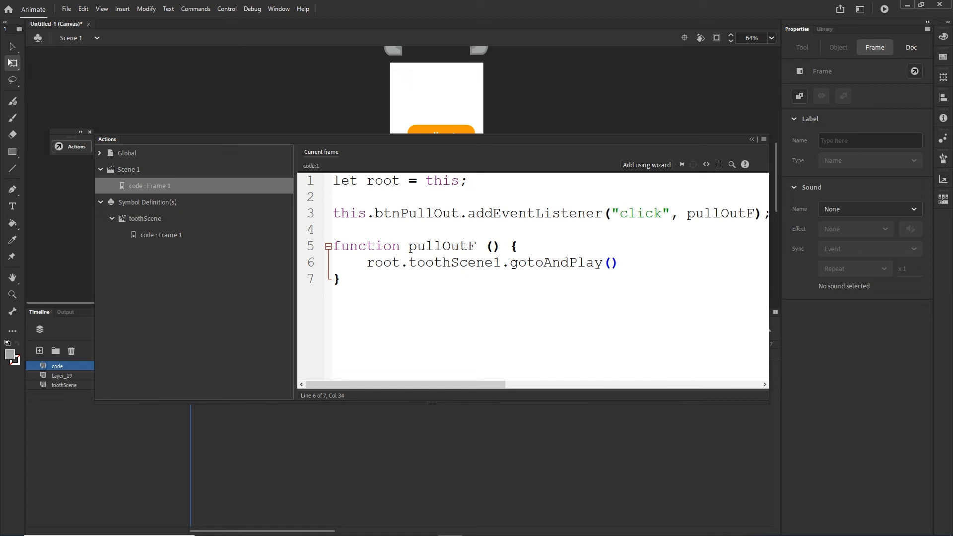
{"action": "type", "text": "\""}
{"action": "left_click", "coordinate": [751, 139]}
{"action": "left_click", "coordinate": [452, 205]}
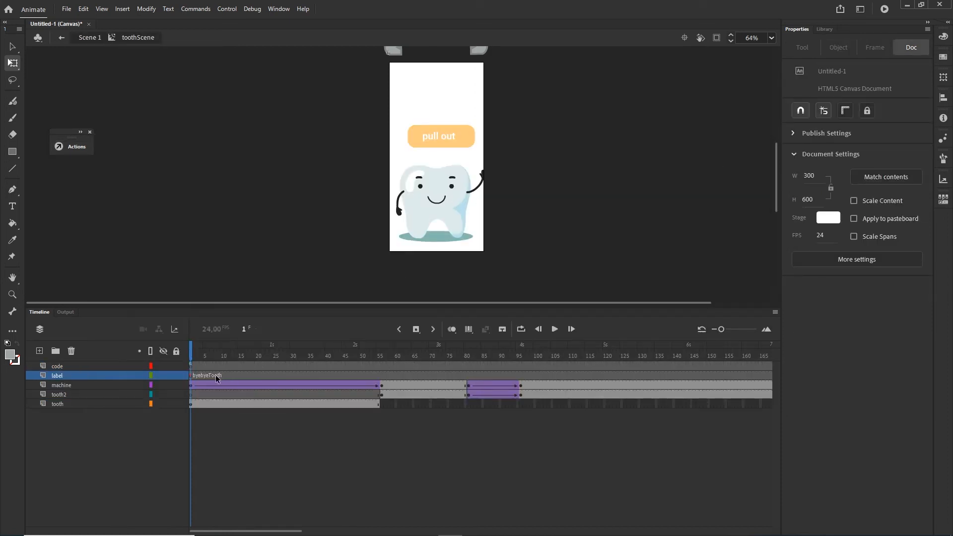
{"action": "left_click", "coordinate": [215, 376]}
{"action": "left_click_drag", "start_coordinate": [865, 141], "coordinate": [772, 140]}
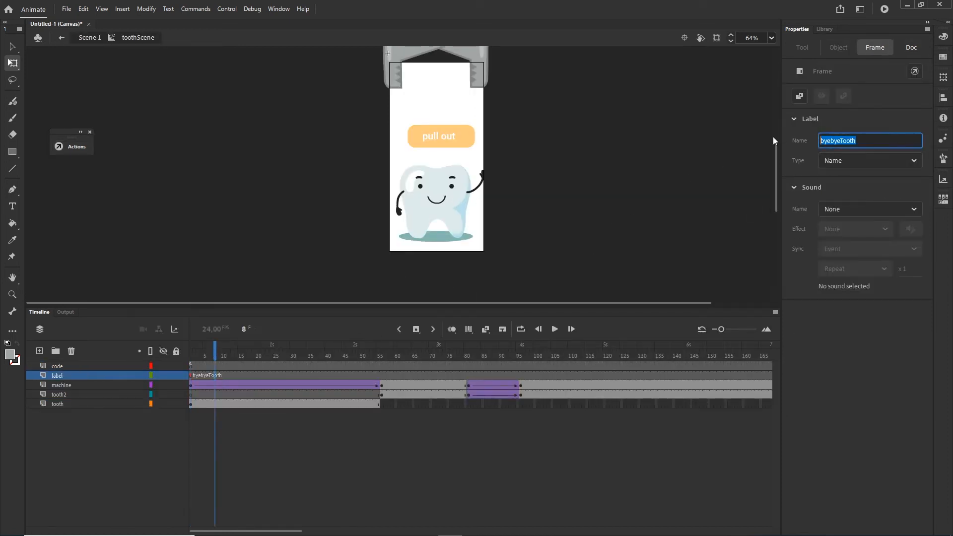
{"action": "left_click", "coordinate": [88, 43]}
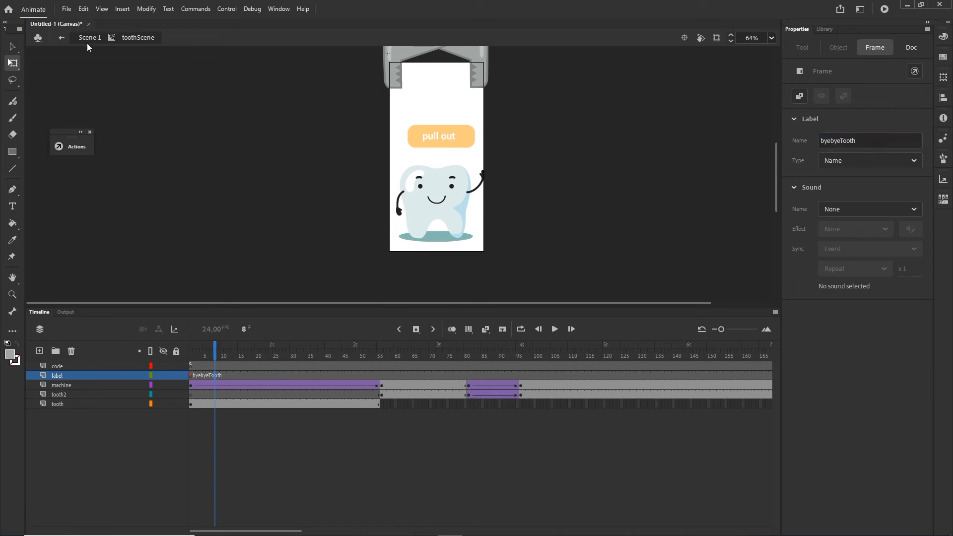
{"action": "left_click", "coordinate": [191, 367]}
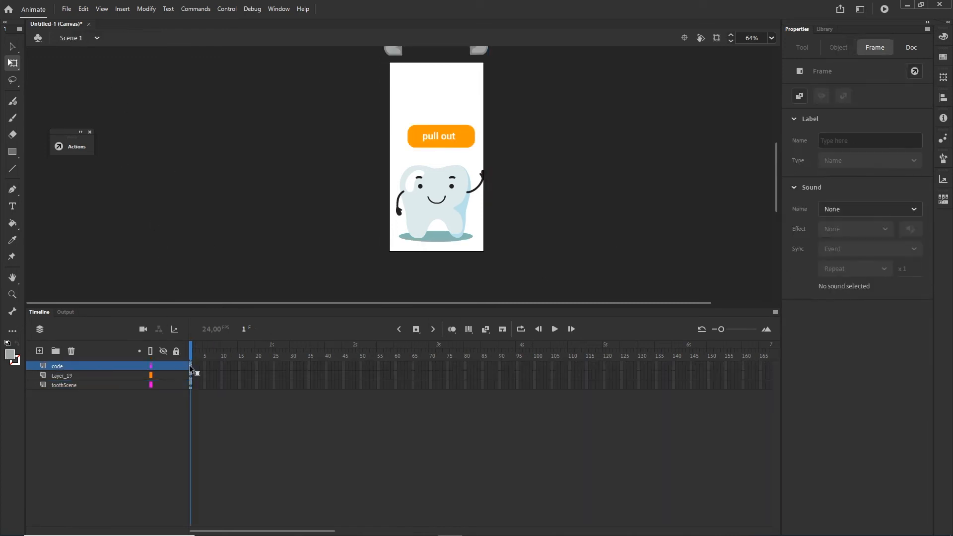
{"action": "key", "text": "F9"}
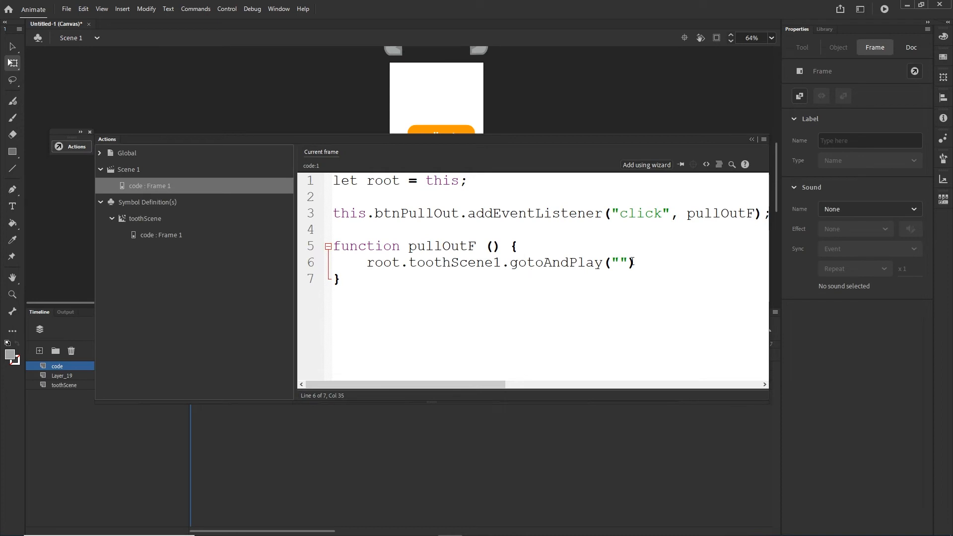
{"action": "type", "text": "byebyeTooth"}
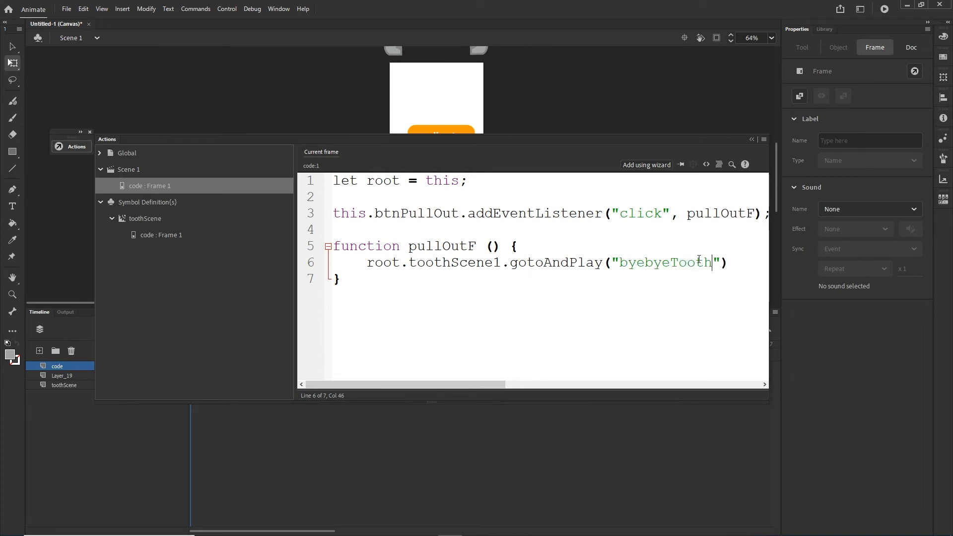
{"action": "left_click", "coordinate": [728, 262]}
- Test the movie in the browser, run the pull out button repeatedly, reload the page once, and return to Animate
{"action": "key", "text": "ctrl+Return"}
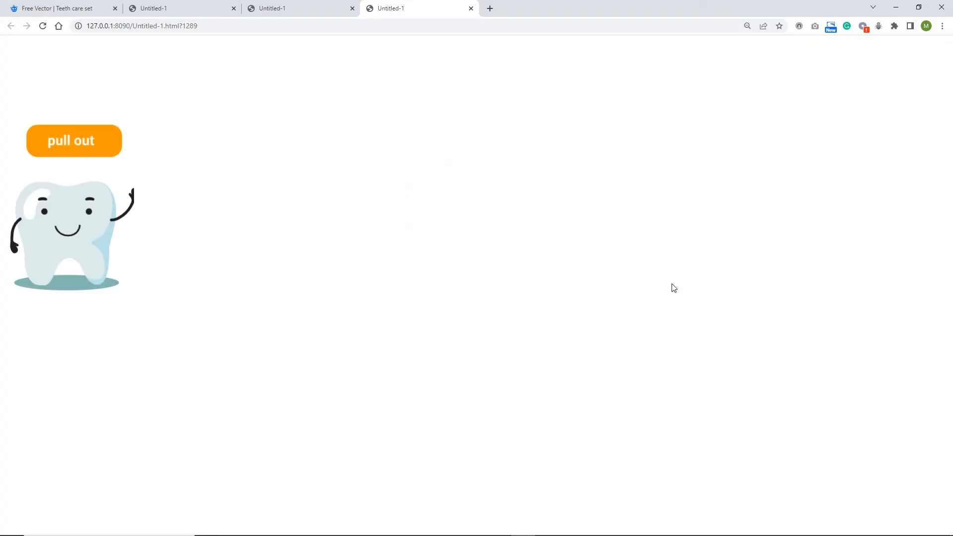
{"action": "left_click", "coordinate": [103, 144]}
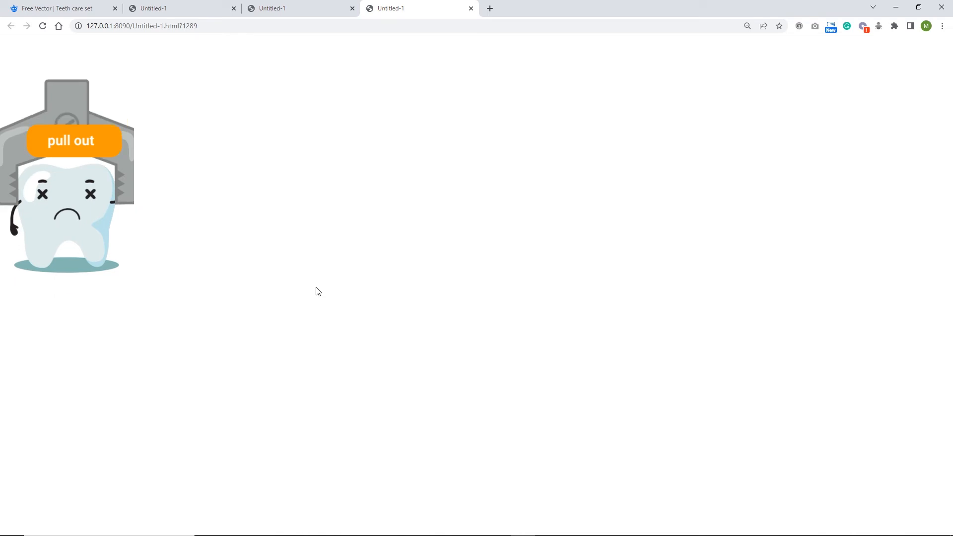
{"action": "left_click", "coordinate": [43, 26]}
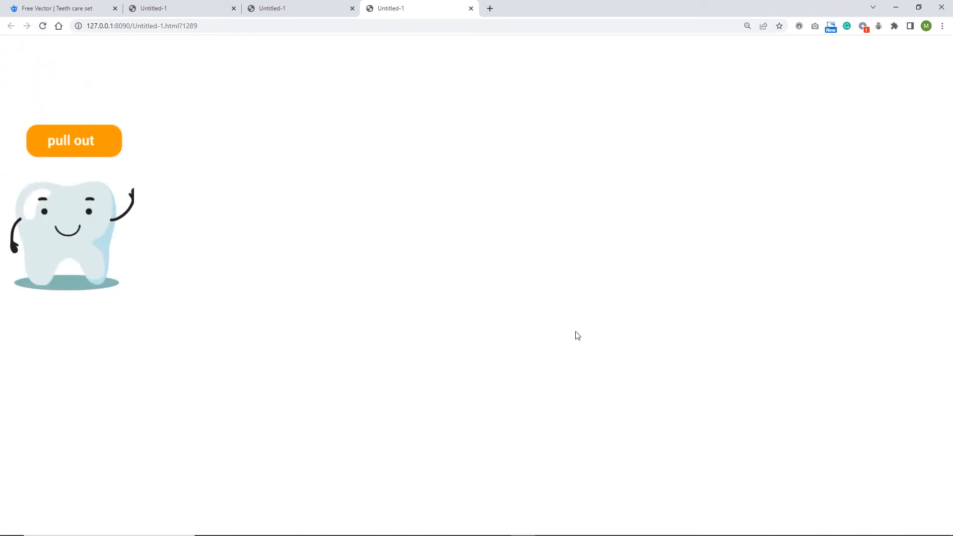
{"action": "left_click", "coordinate": [92, 151]}
{"action": "left_click", "coordinate": [97, 146]}
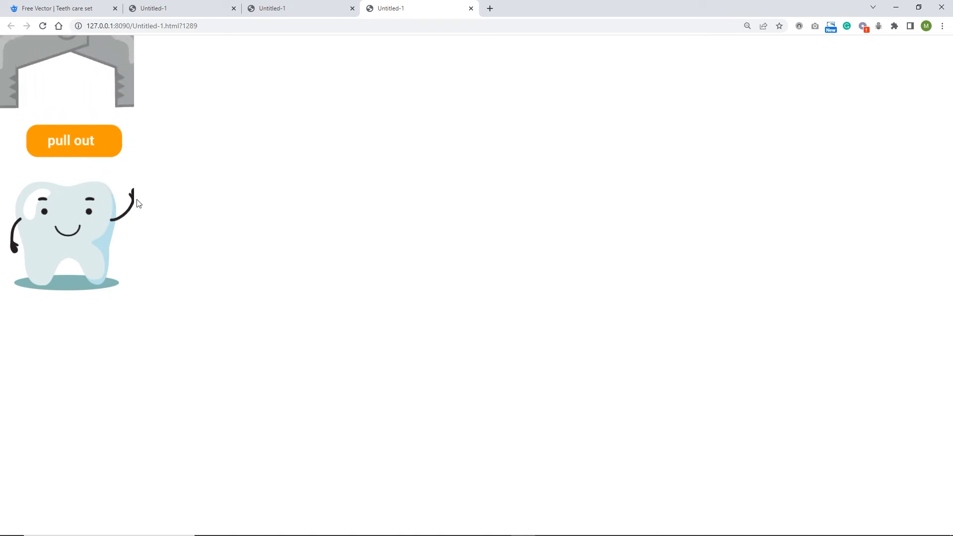
{"action": "left_click", "coordinate": [97, 150]}
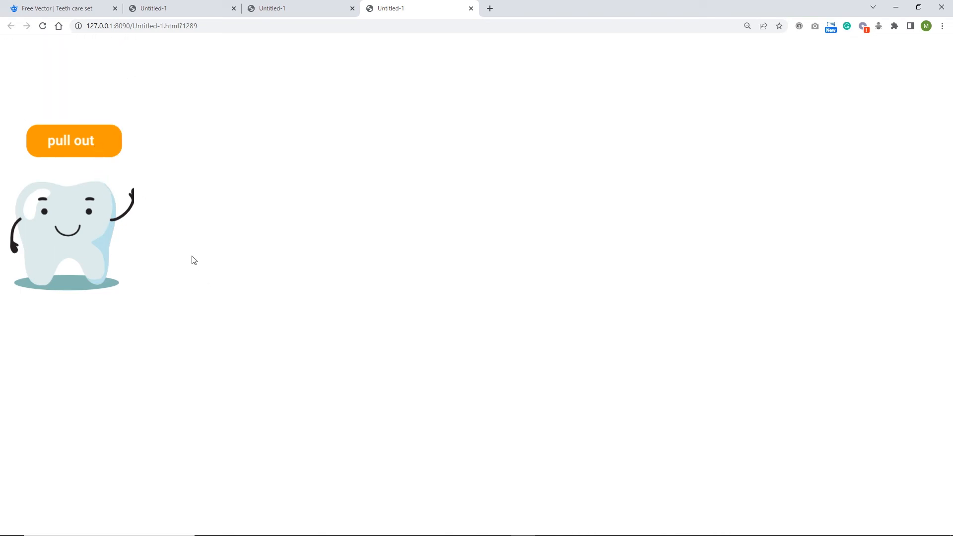
{"action": "left_click", "coordinate": [104, 149]}
{"action": "mouse_move", "coordinate": [531, 529]}
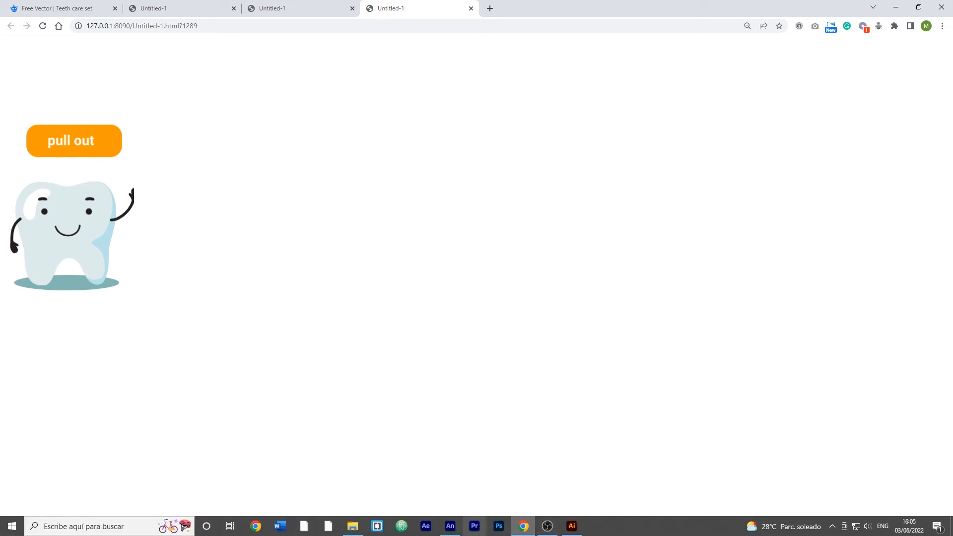
{"action": "left_click", "coordinate": [450, 526]}
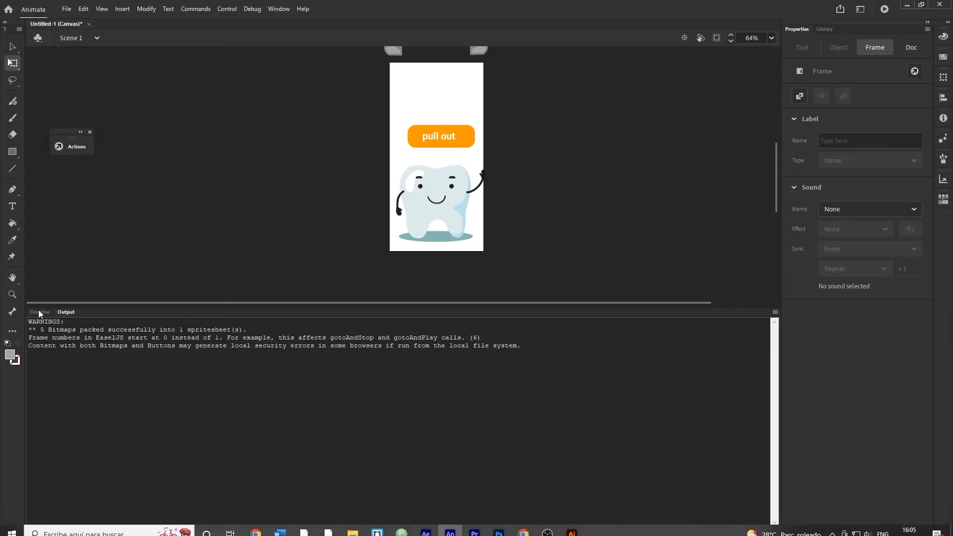
- Copy the btnPullOut addEventListener line in the code layer's script and paste it inside pullOutF below the gotoAndPlay line
{"action": "left_click", "coordinate": [39, 312]}
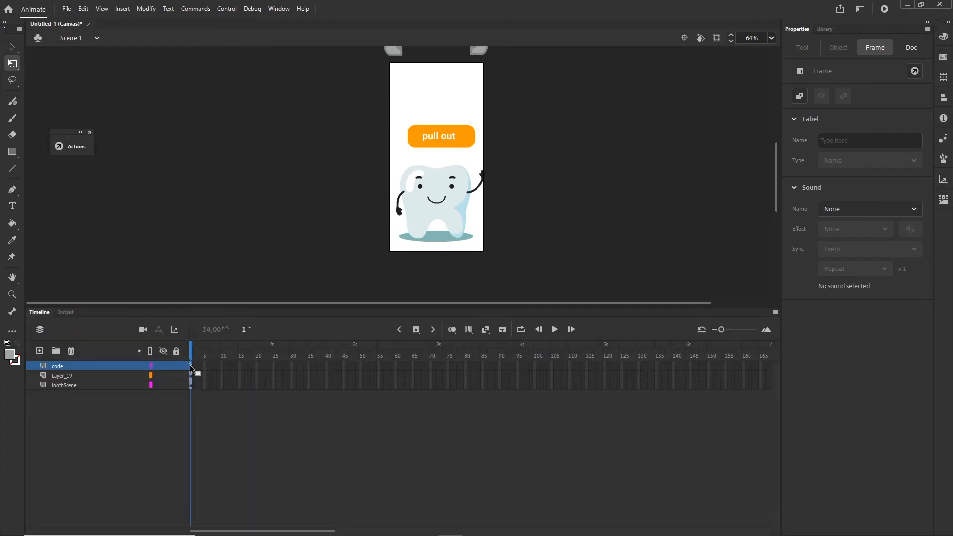
{"action": "key", "text": "F9"}
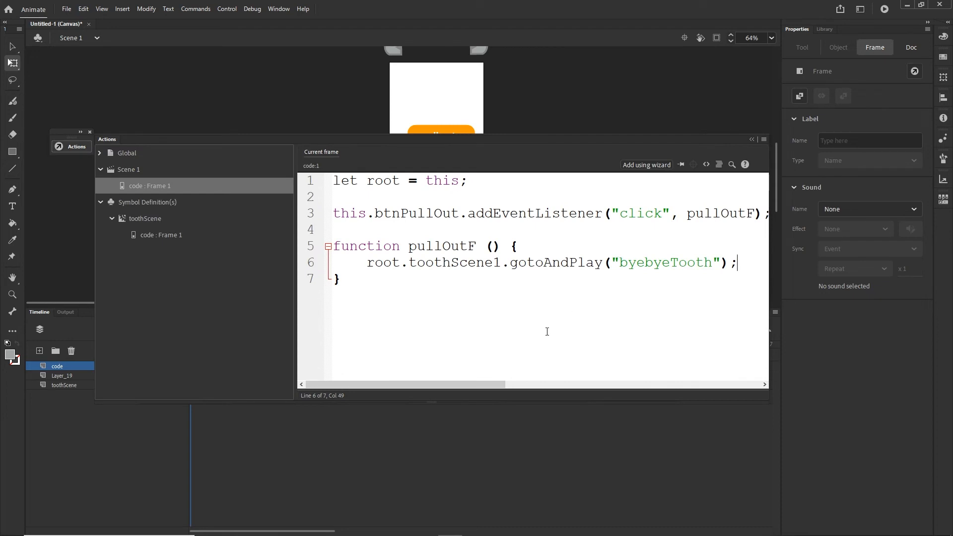
{"action": "left_click_drag", "start_coordinate": [487, 386], "coordinate": [515, 389]}
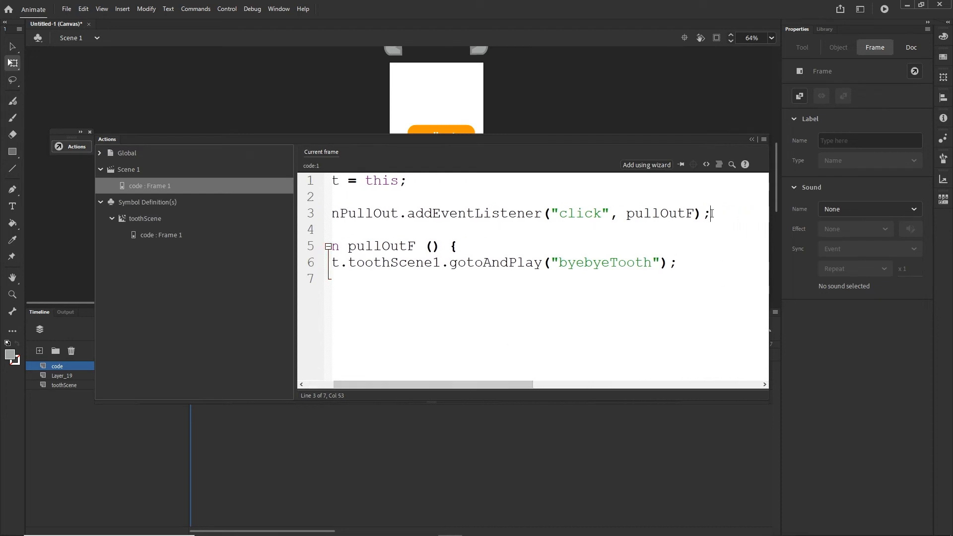
{"action": "left_click", "coordinate": [377, 224]}
{"action": "key", "text": "shift+Up"}
{"action": "key", "text": "ctrl+c"}
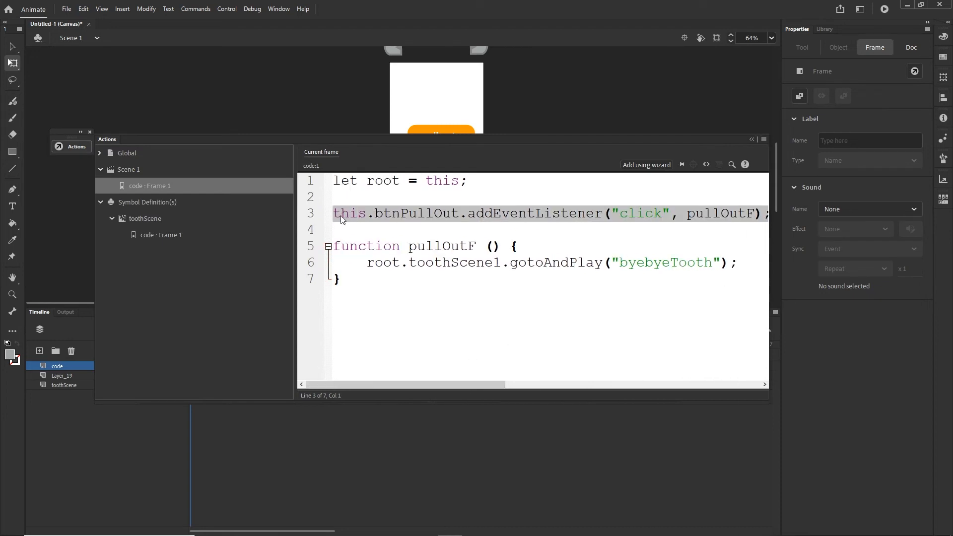
{"action": "left_click", "coordinate": [738, 263]}
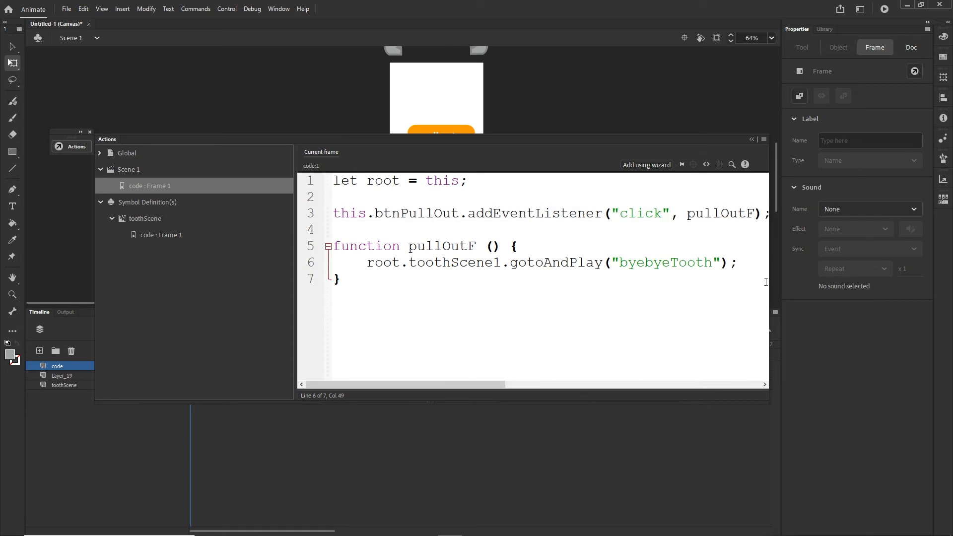
{"action": "key", "text": "Return"}
{"action": "key", "text": "ctrl+v"}
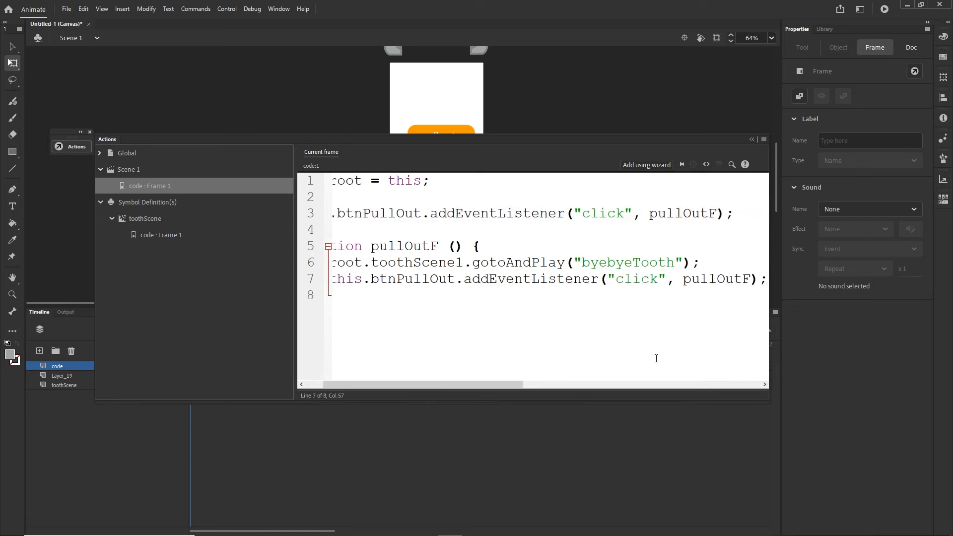
- Change the pasted line in pullOutF to root.btnPullOut.removeEventListener("click", pullOutF)
{"action": "left_click_drag", "start_coordinate": [516, 385], "coordinate": [442, 383]}
{"action": "left_click_drag", "start_coordinate": [400, 280], "coordinate": [367, 281]}
{"action": "type", "text": "root"}
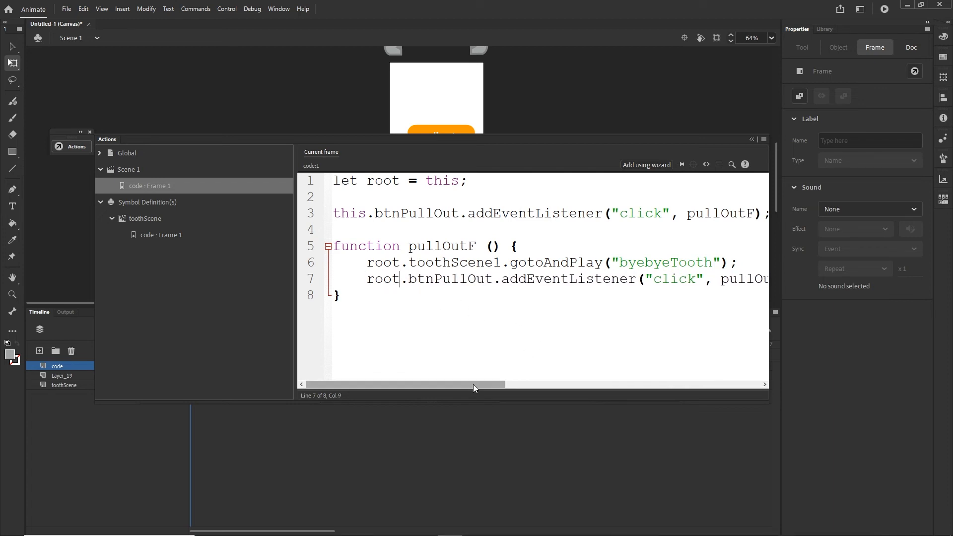
{"action": "left_click_drag", "start_coordinate": [473, 384], "coordinate": [486, 382]}
{"action": "left_click_drag", "start_coordinate": [499, 278], "coordinate": [474, 279]}
{"action": "type", "text": "remove"}
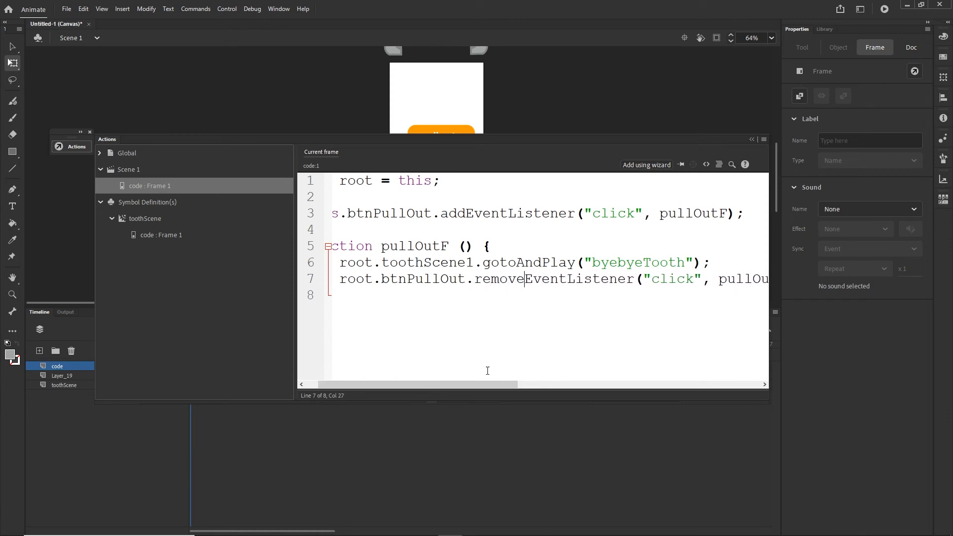
{"action": "left_click_drag", "start_coordinate": [487, 384], "coordinate": [475, 385]}
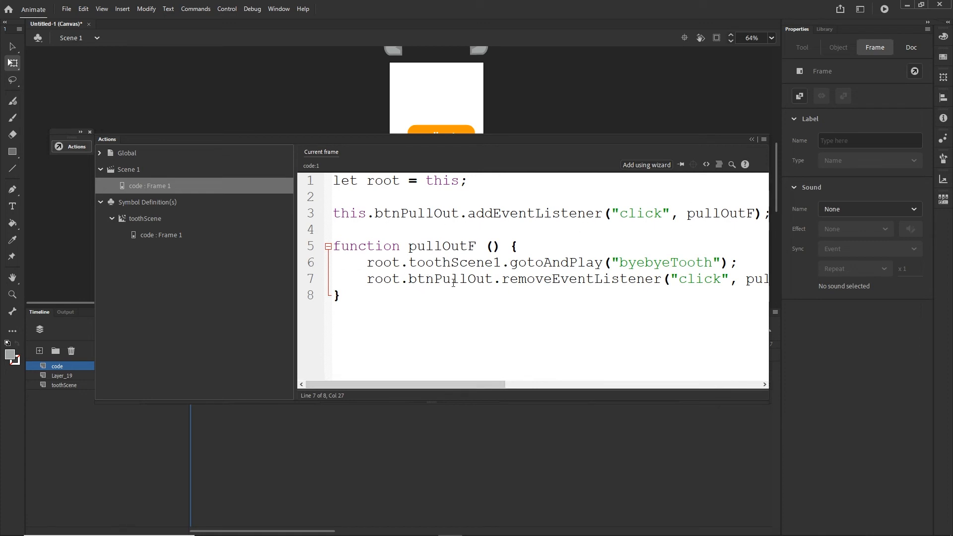
{"action": "left_click_drag", "start_coordinate": [493, 384], "coordinate": [532, 383]}
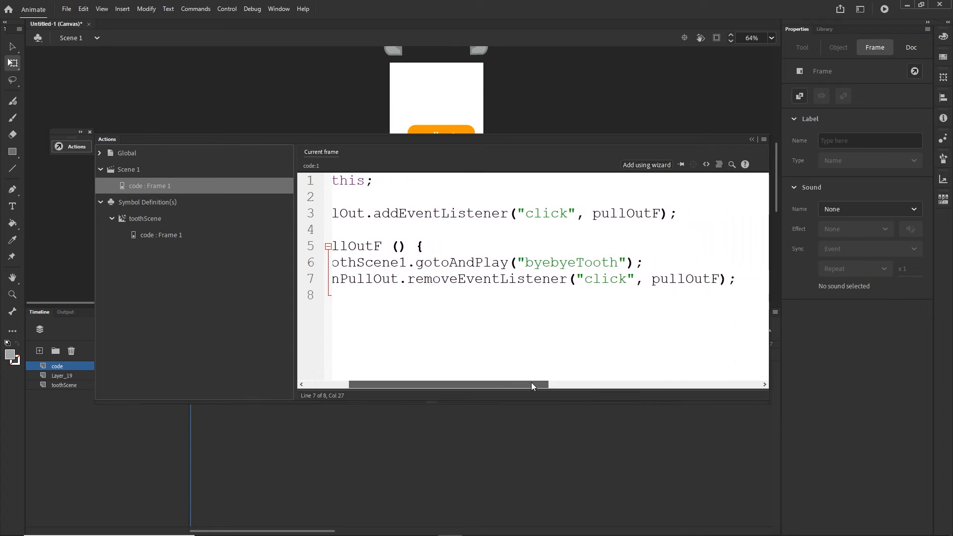
- Test the movie in the browser, run the pull out button, and return to Animate's timeline
{"action": "key", "text": "ctrl+Return"}
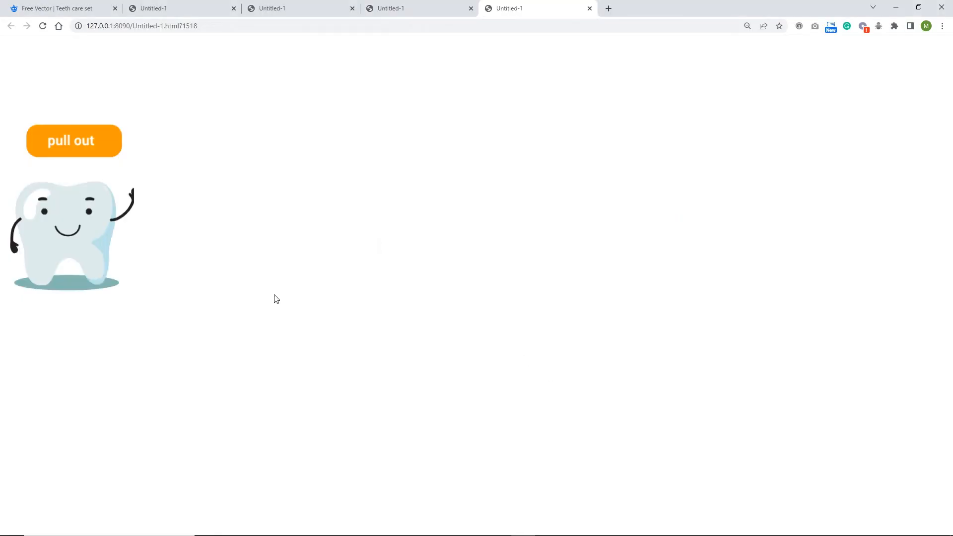
{"action": "left_click", "coordinate": [102, 156]}
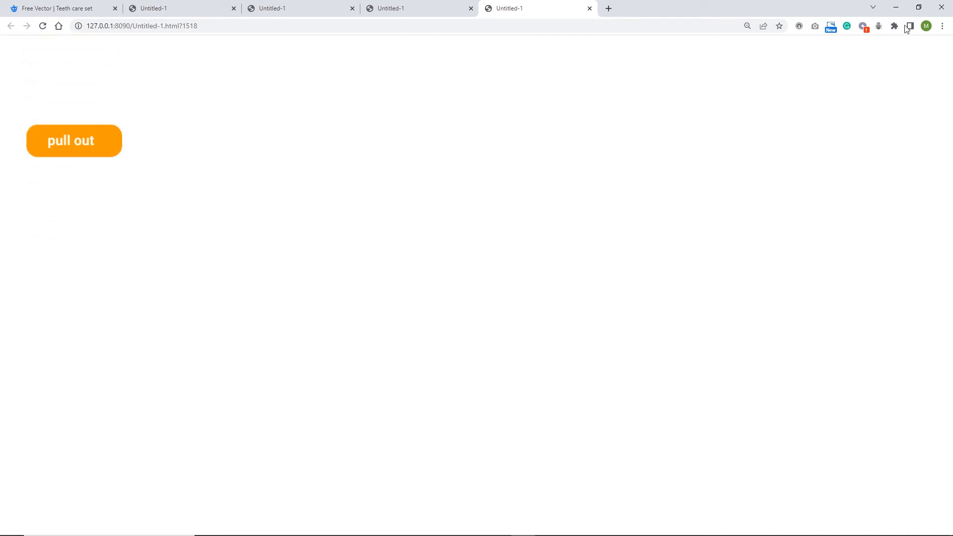
{"action": "left_click", "coordinate": [896, 7]}
{"action": "left_click", "coordinate": [39, 312]}
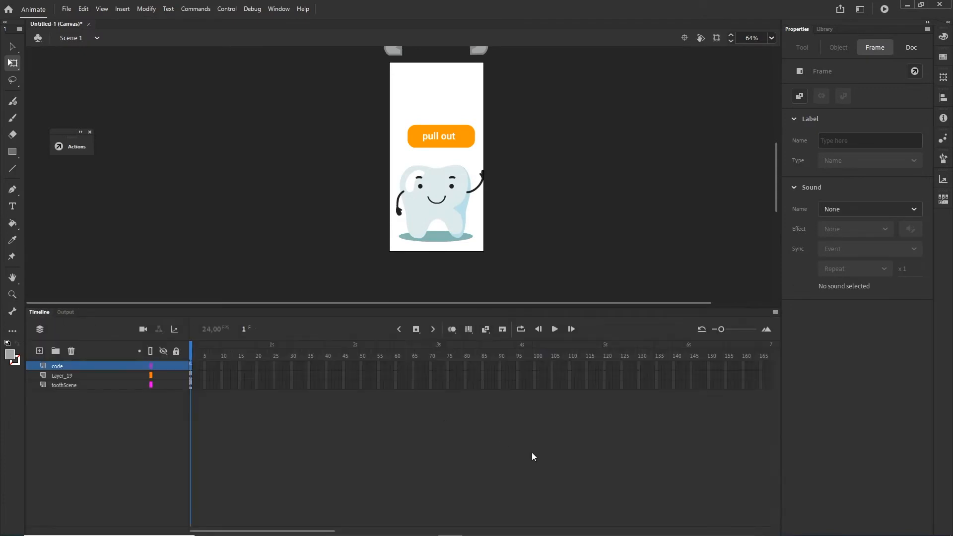
{"action": "left_click", "coordinate": [396, 463]}
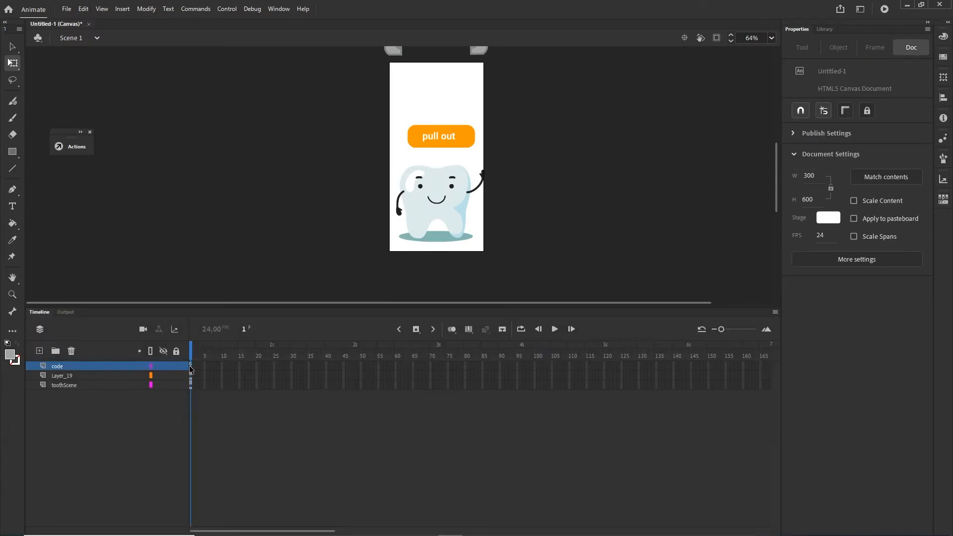
- Add root.btnPullOut.visible=false; to pullOutF between the gotoAndPlay and removeEventListener lines, copying the button's instance name from the script
{"action": "left_click", "coordinate": [459, 138]}
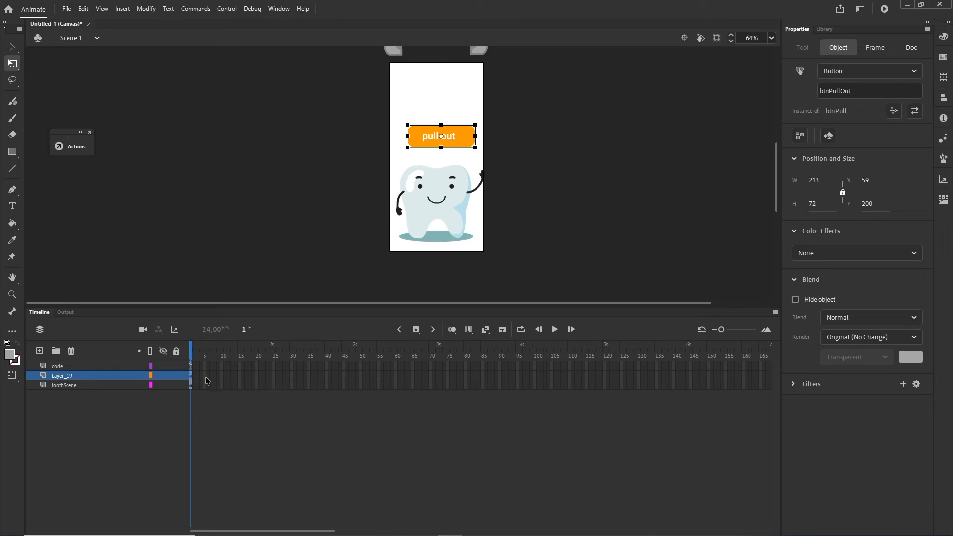
{"action": "left_click", "coordinate": [193, 366]}
{"action": "key", "text": "F9"}
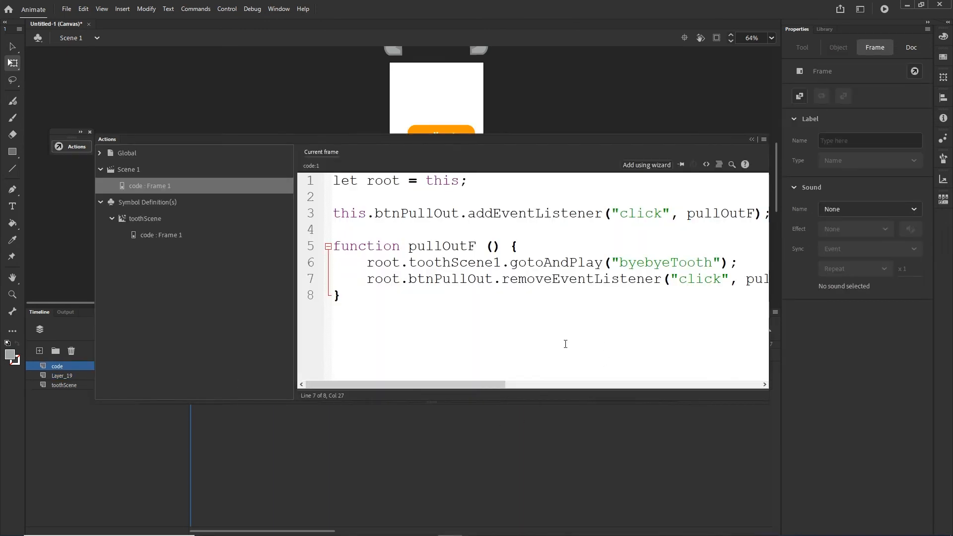
{"action": "left_click_drag", "start_coordinate": [474, 383], "coordinate": [495, 384]}
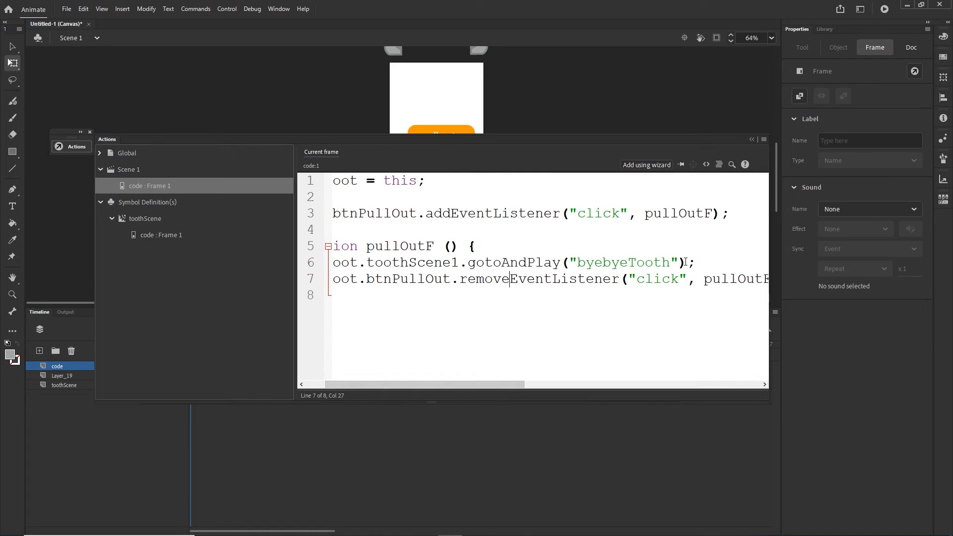
{"action": "key", "text": "Return"}
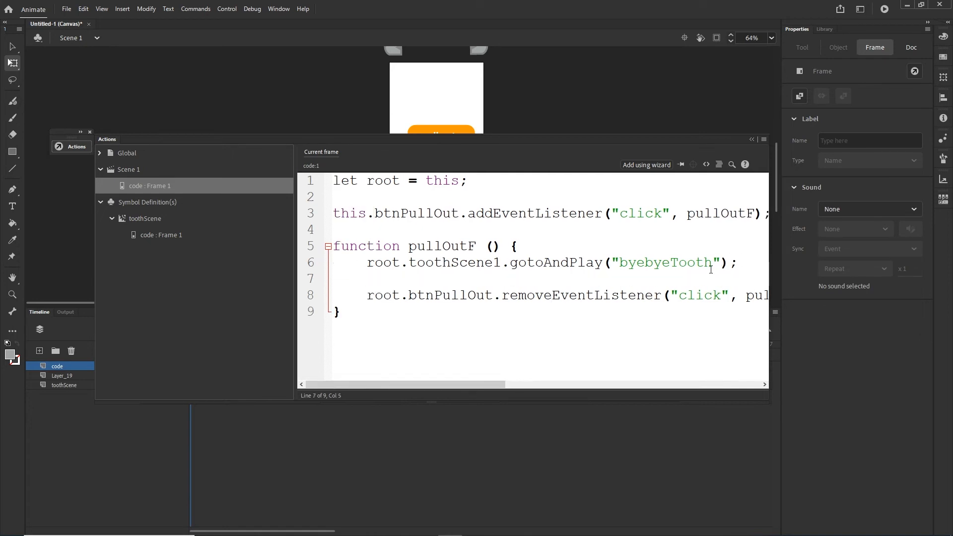
{"action": "type", "text": "root."}
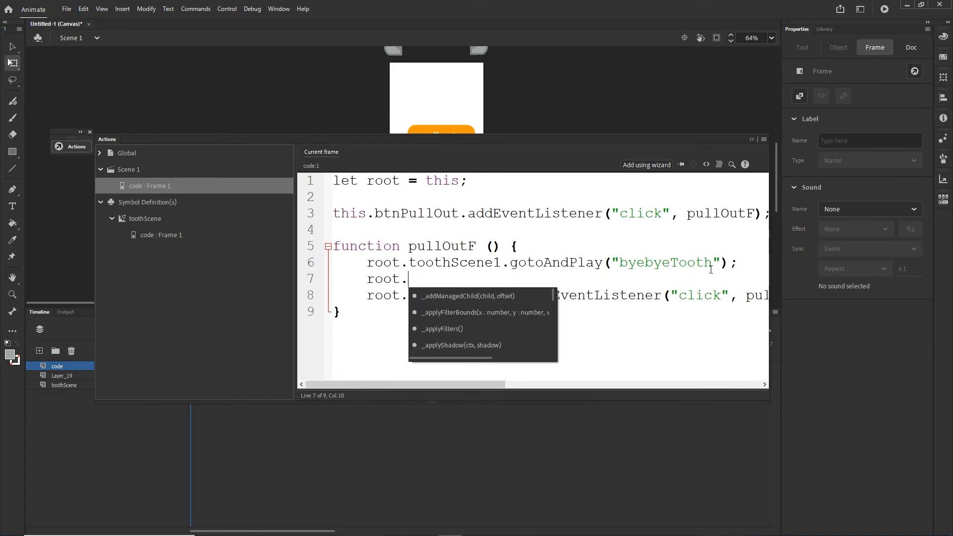
{"action": "left_click_drag", "start_coordinate": [460, 213], "coordinate": [380, 220]}
{"action": "key", "text": "ctrl+c"}
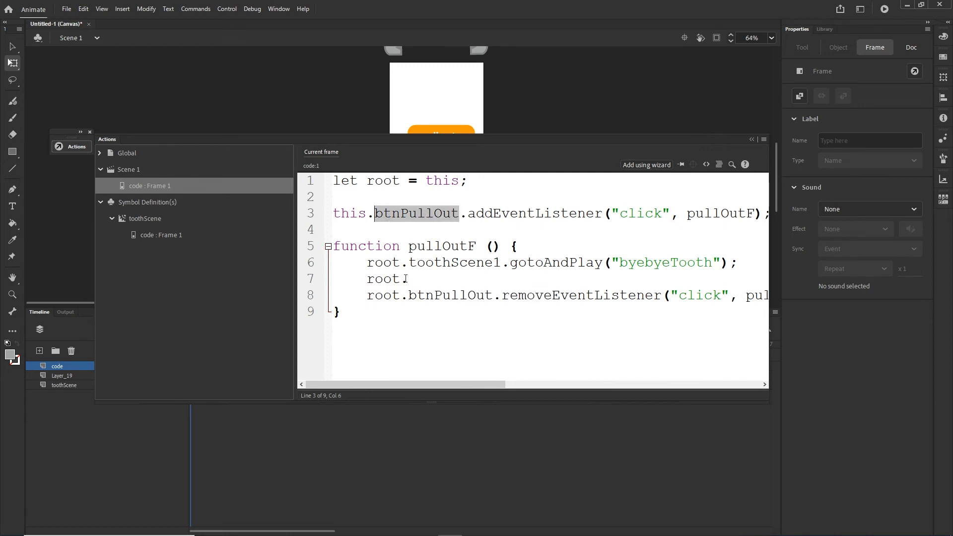
{"action": "left_click", "coordinate": [405, 279]}
{"action": "key", "text": "ctrl+v"}
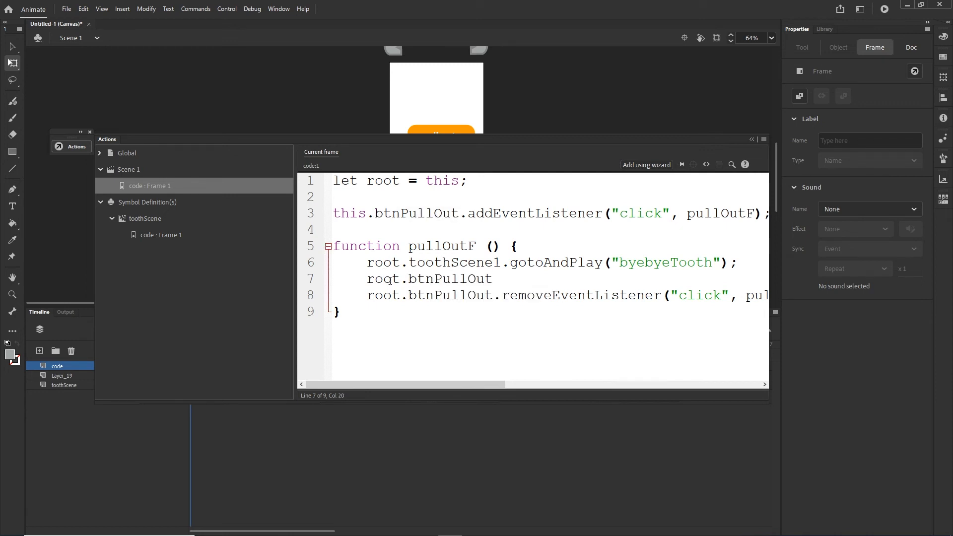
{"action": "type", "text": ".visible=false;"}
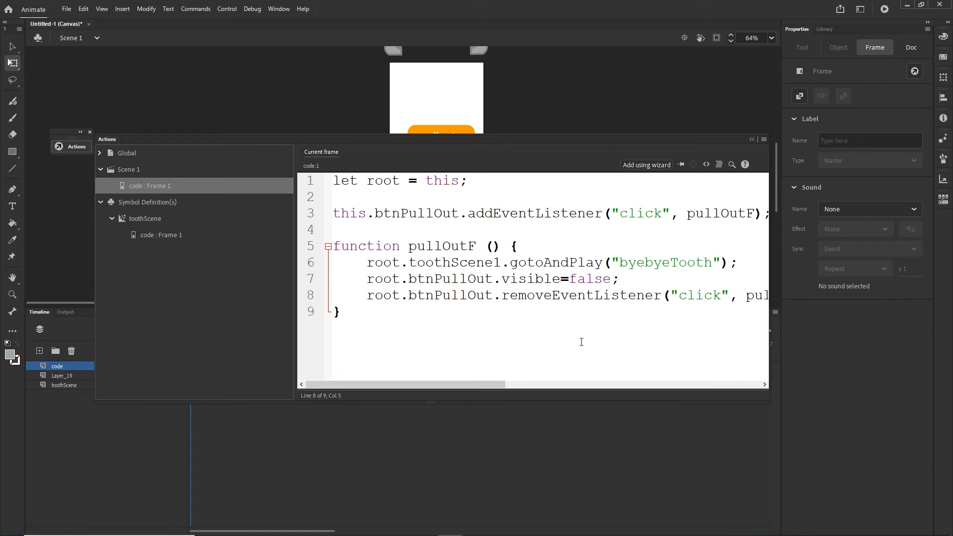
- Comment out the removeEventListener line inside pullOutF with //
{"action": "type", "text": "//"}
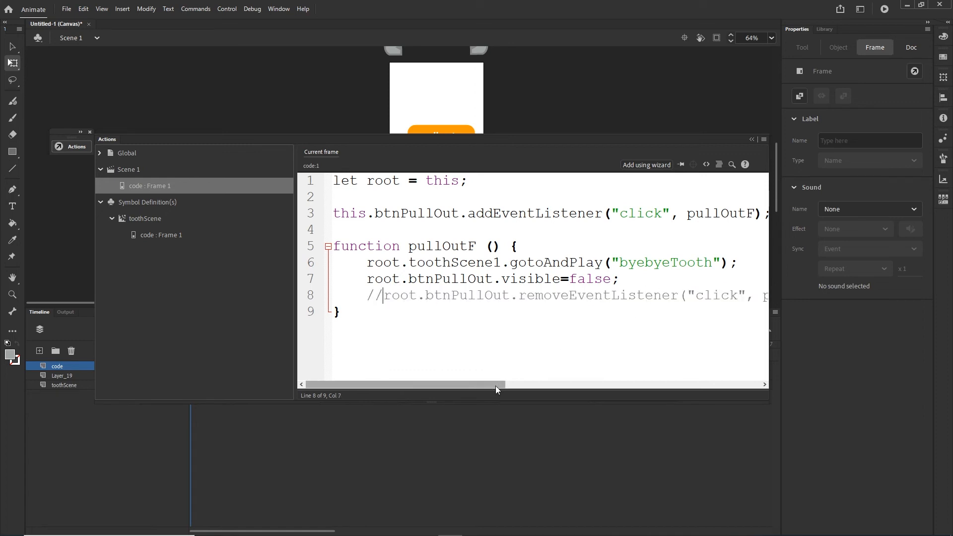
{"action": "left_click_drag", "start_coordinate": [495, 386], "coordinate": [528, 386]}
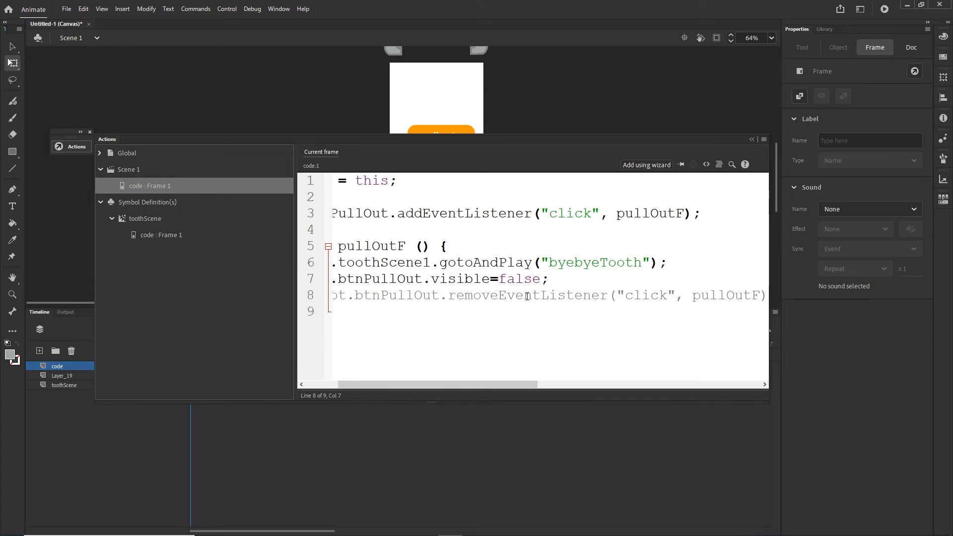
{"action": "left_click_drag", "start_coordinate": [525, 297], "coordinate": [482, 297]}
{"action": "left_click_drag", "start_coordinate": [523, 384], "coordinate": [496, 384]}
{"action": "left_click", "coordinate": [380, 317]}
{"action": "type", "text": "}"}
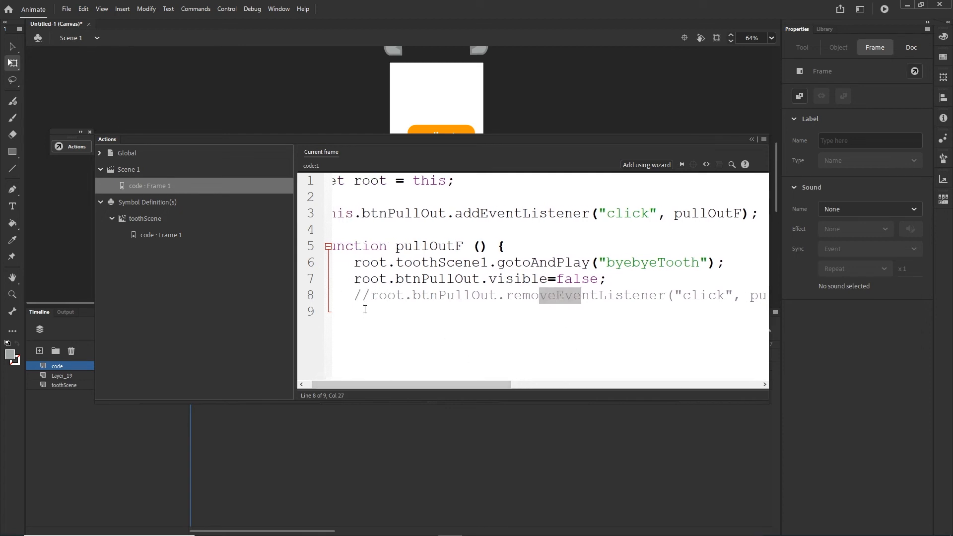
- Test the movie in the browser again, run the pull out button once, and return to Animate's timeline
{"action": "key", "text": "ctrl+Return"}
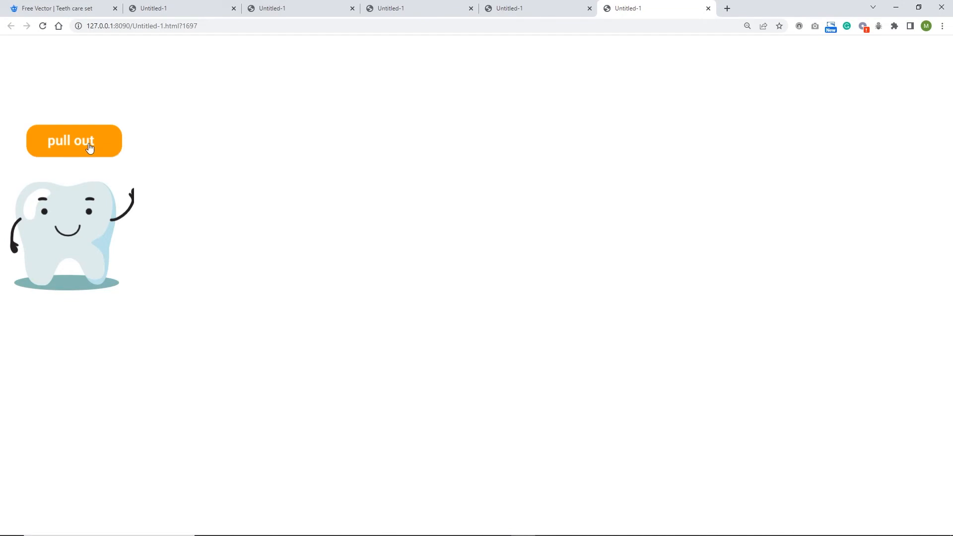
{"action": "left_click", "coordinate": [90, 147]}
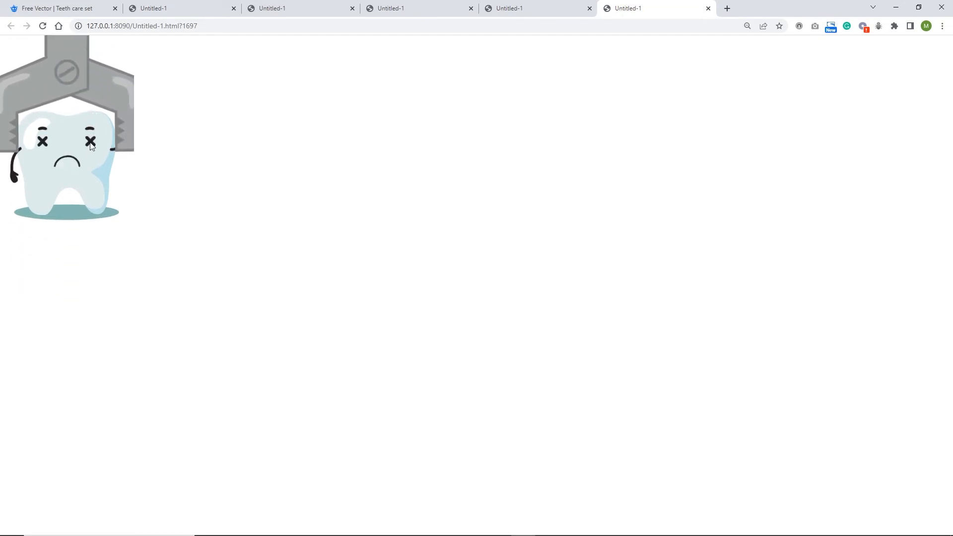
{"action": "left_click", "coordinate": [896, 7]}
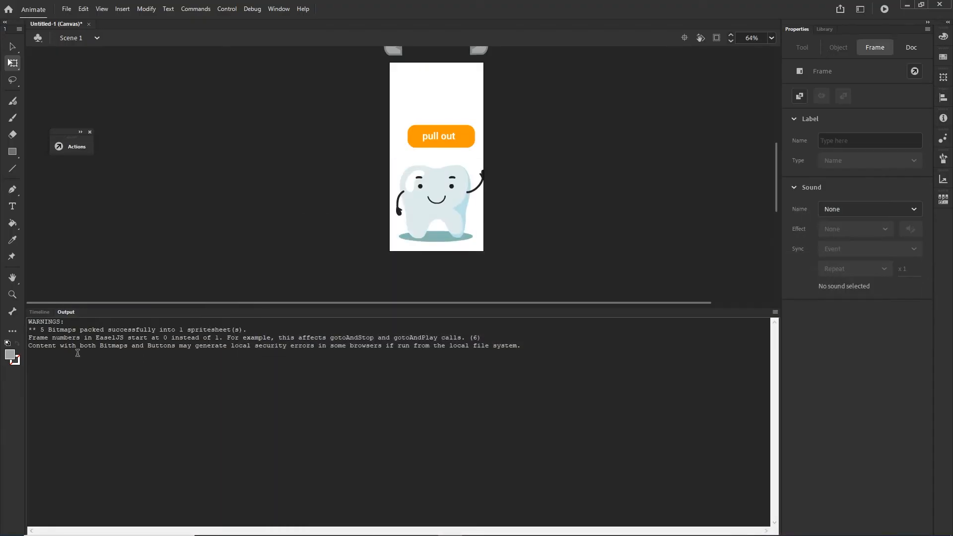
{"action": "left_click", "coordinate": [43, 312]}
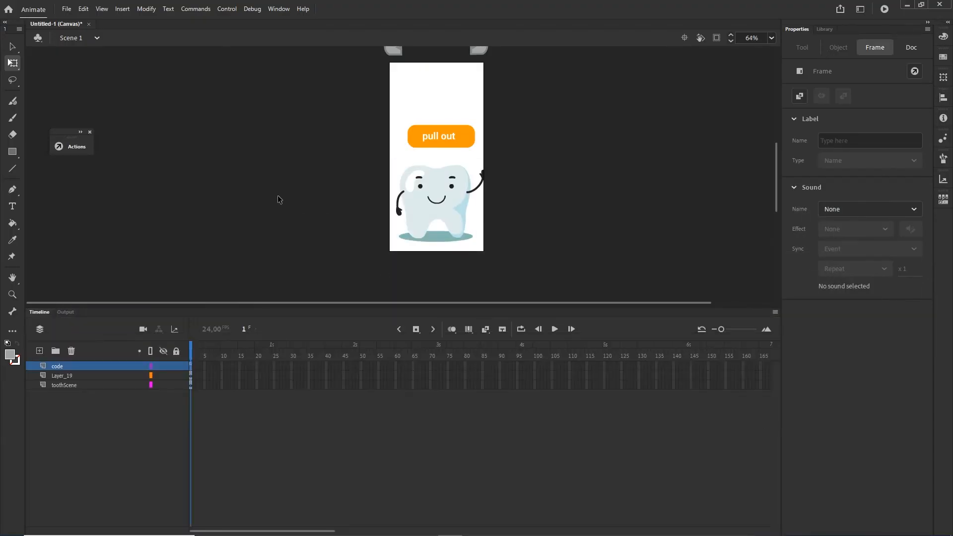
- Look inside the pull out button's symbol and the toothScene symbol, returning to Scene 1 after each
{"action": "left_click", "coordinate": [601, 212]}
{"action": "left_click", "coordinate": [453, 130]}
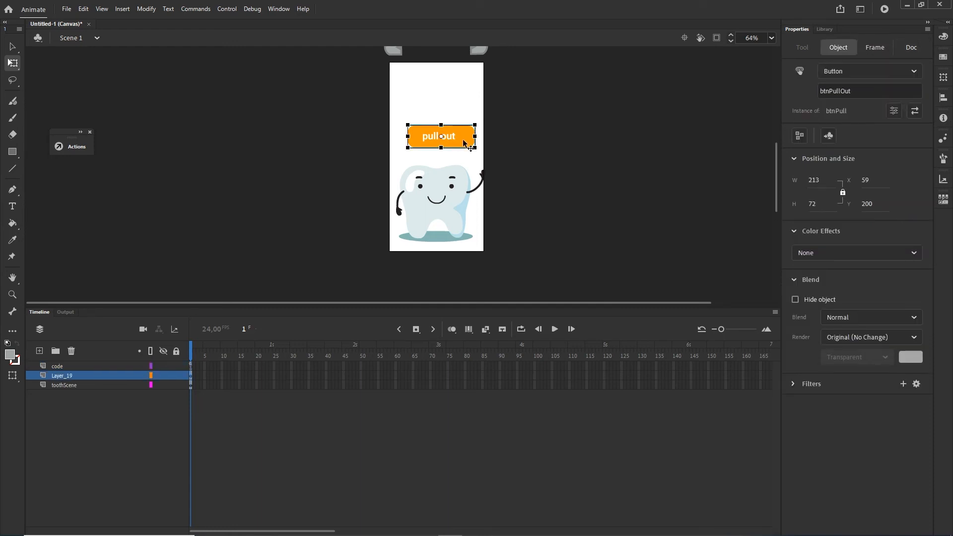
{"action": "double_click", "coordinate": [464, 142]}
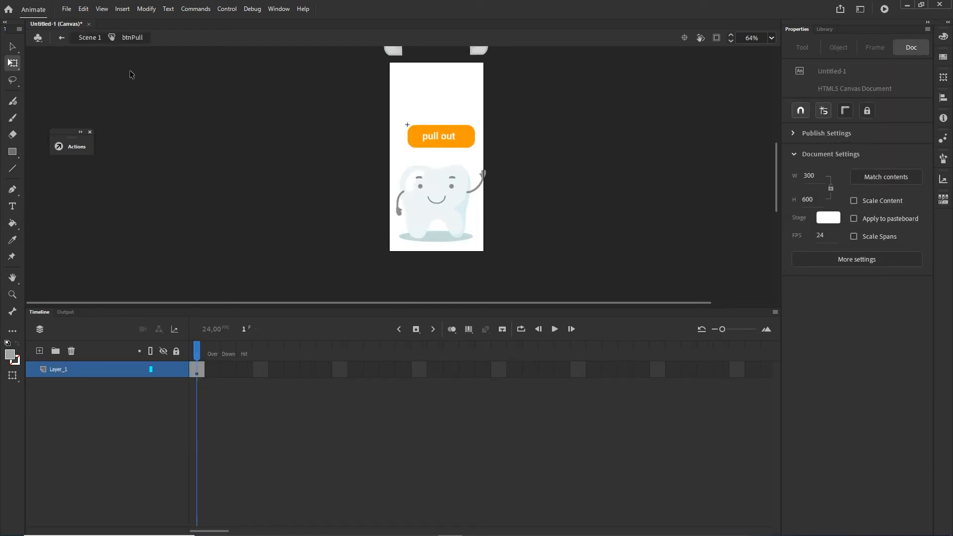
{"action": "left_click", "coordinate": [89, 38]}
{"action": "left_click", "coordinate": [91, 390]}
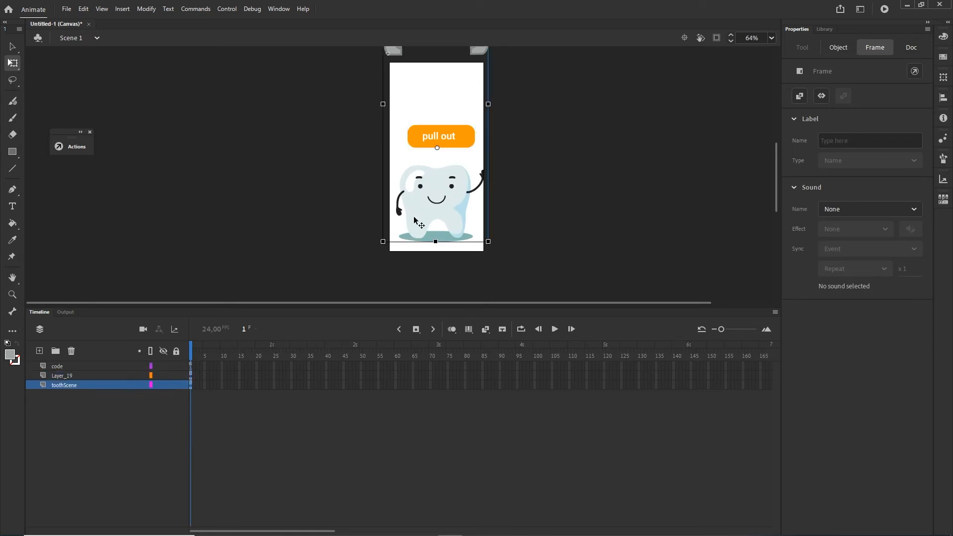
{"action": "double_click", "coordinate": [429, 216]}
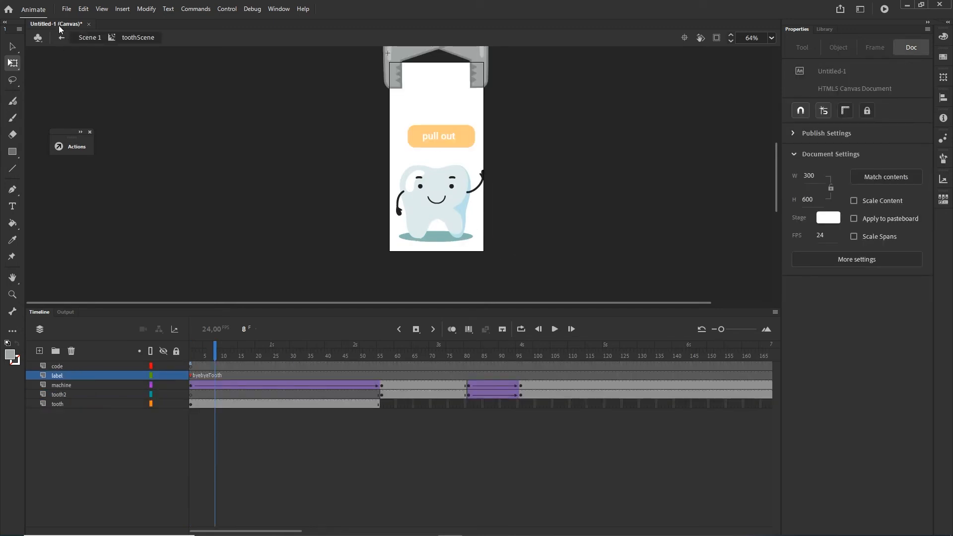
{"action": "left_click", "coordinate": [90, 38]}
- Add an Over-state keyframe inside the pull out button symbol and enlarge its artwork around the centre to about 269 by 91
{"action": "left_click", "coordinate": [606, 154]}
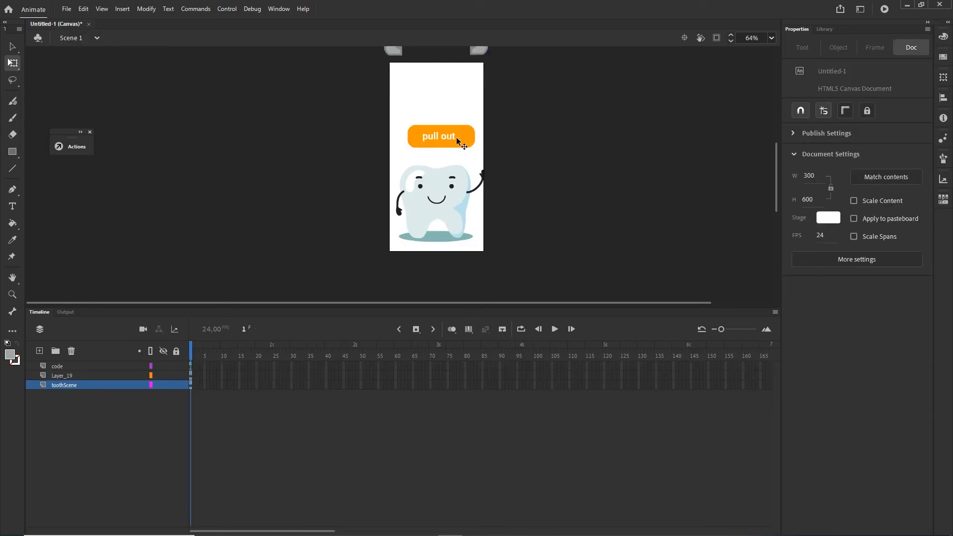
{"action": "left_click", "coordinate": [457, 137]}
{"action": "double_click", "coordinate": [458, 139]}
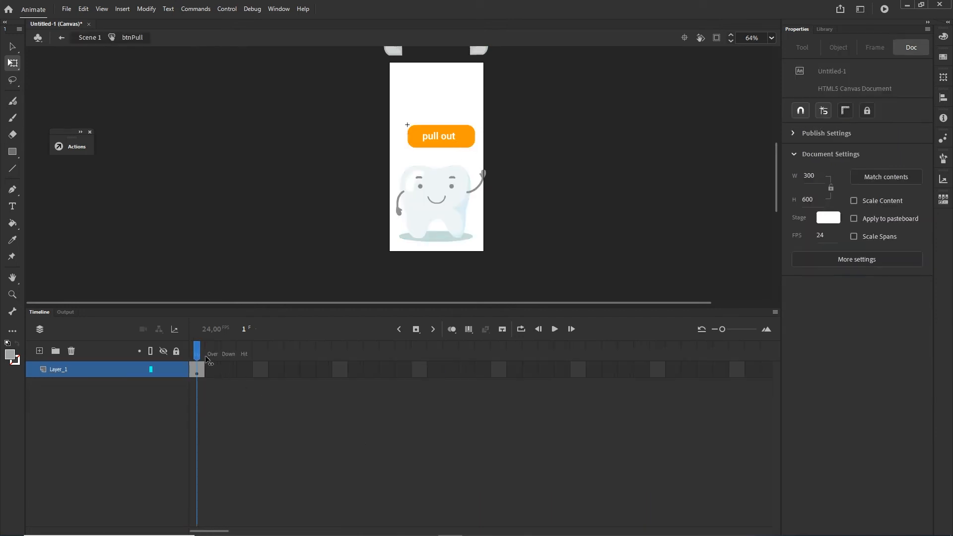
{"action": "left_click", "coordinate": [212, 370]}
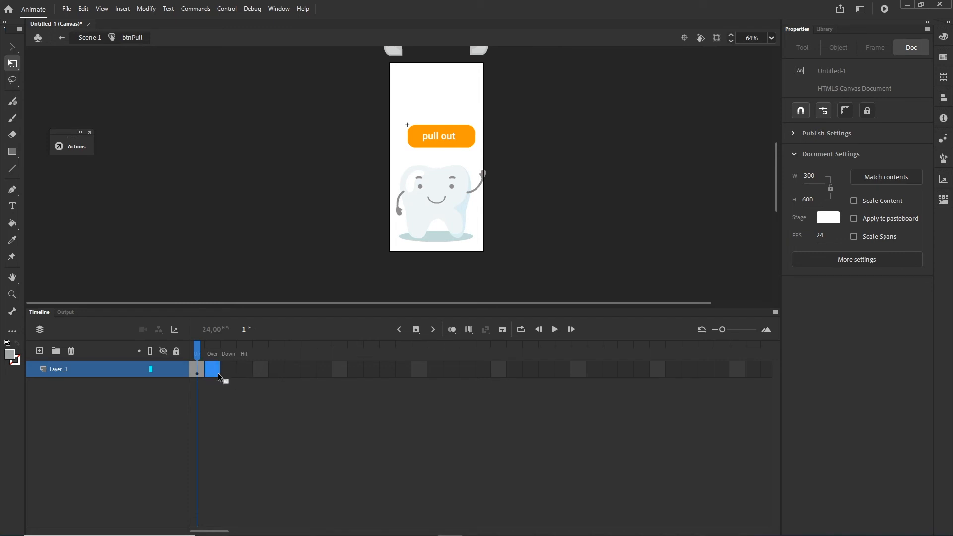
{"action": "key", "text": "F6"}
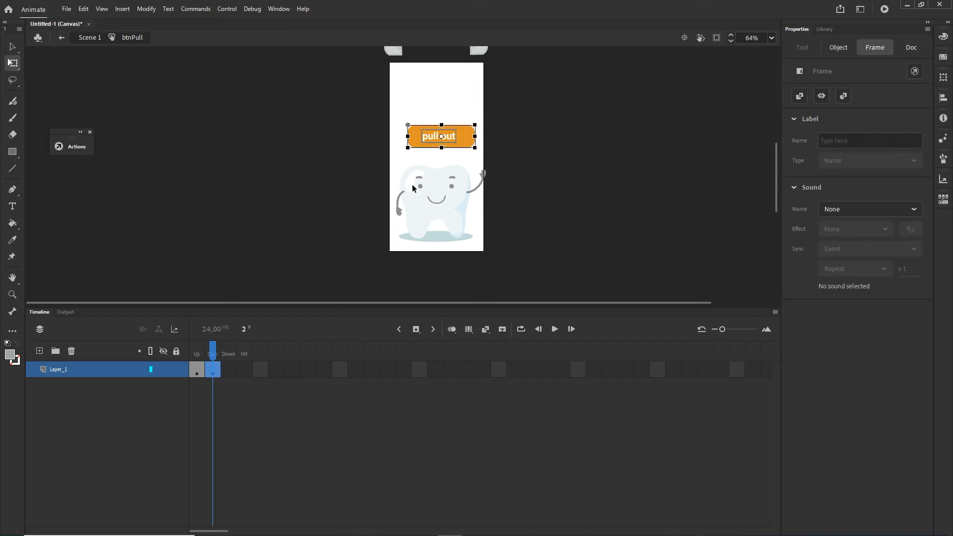
{"action": "scroll", "coordinate": [445, 152], "scroll_direction": "up", "scroll_amount": 5}
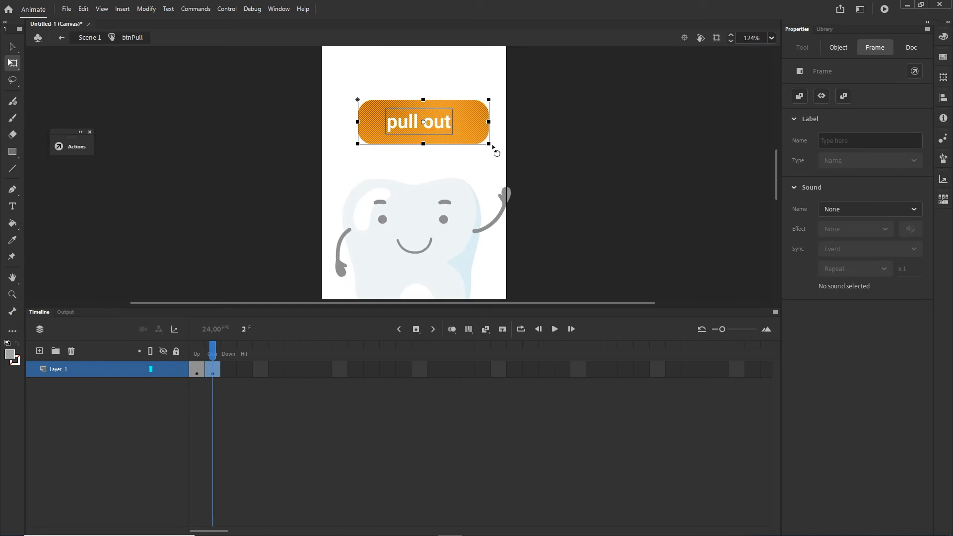
{"action": "left_click_drag", "start_coordinate": [489, 144], "coordinate": [504, 154]}
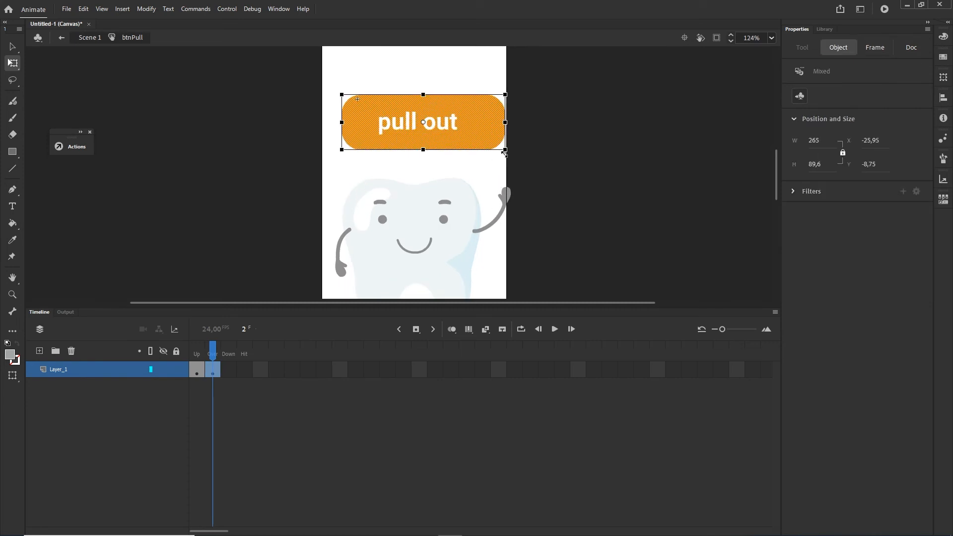
{"action": "left_click", "coordinate": [547, 143]}
- Change the Over-state button shape's fill to a darker orange, #CC7A00
{"action": "left_click", "coordinate": [486, 122]}
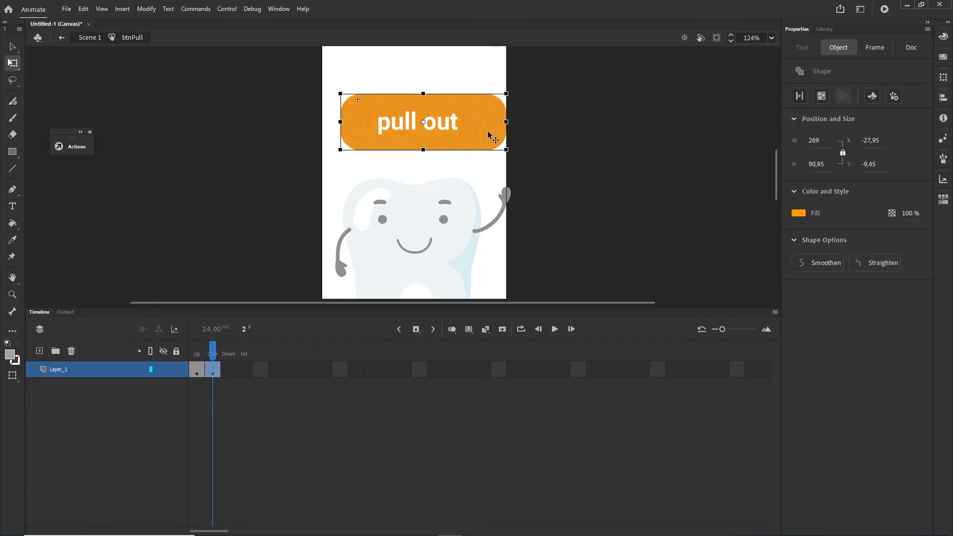
{"action": "left_click", "coordinate": [796, 213]}
{"action": "left_click", "coordinate": [784, 223]}
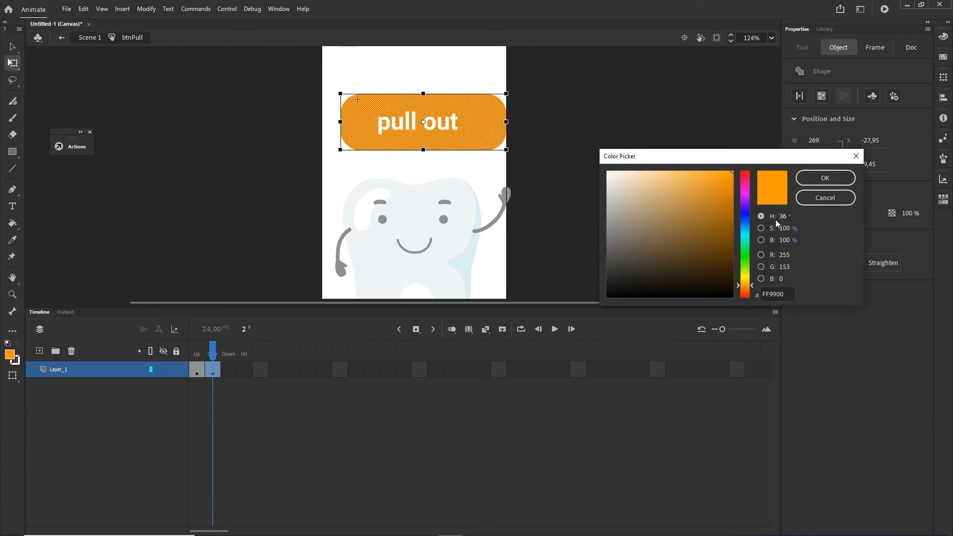
{"action": "left_click", "coordinate": [734, 195]}
{"action": "left_click", "coordinate": [732, 196]}
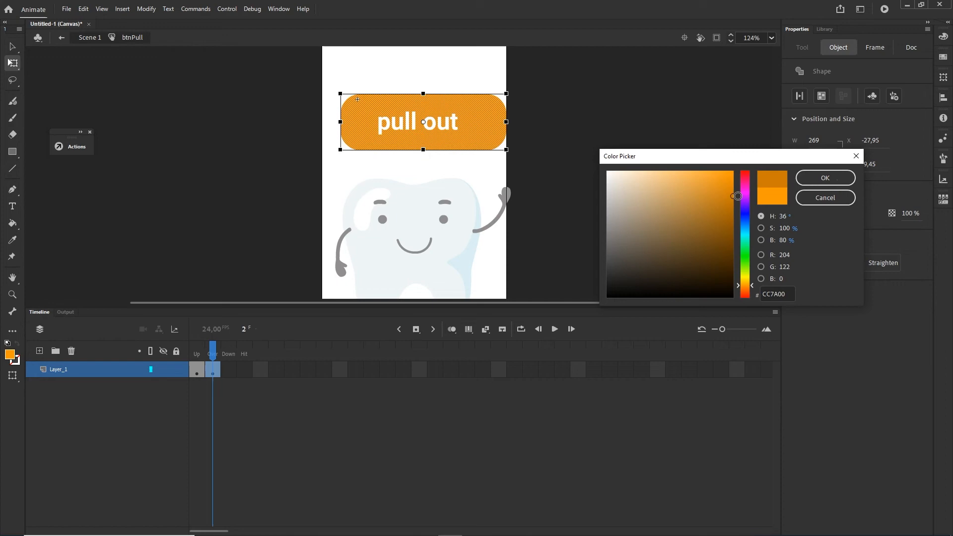
{"action": "left_click", "coordinate": [825, 179]}
{"action": "left_click", "coordinate": [658, 160]}
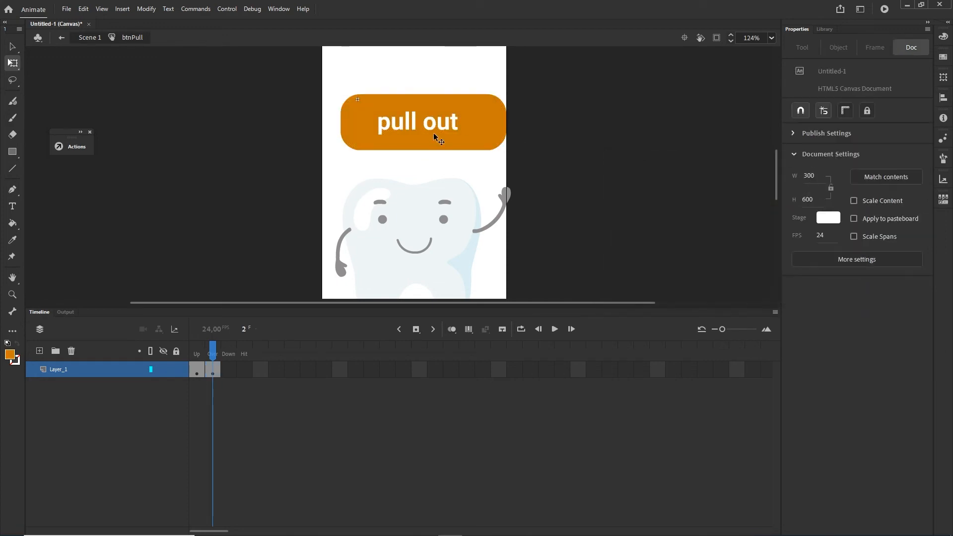
- Test the movie in the browser, then return to Animate and go back to Scene 1
{"action": "key", "text": "ctrl+Return"}
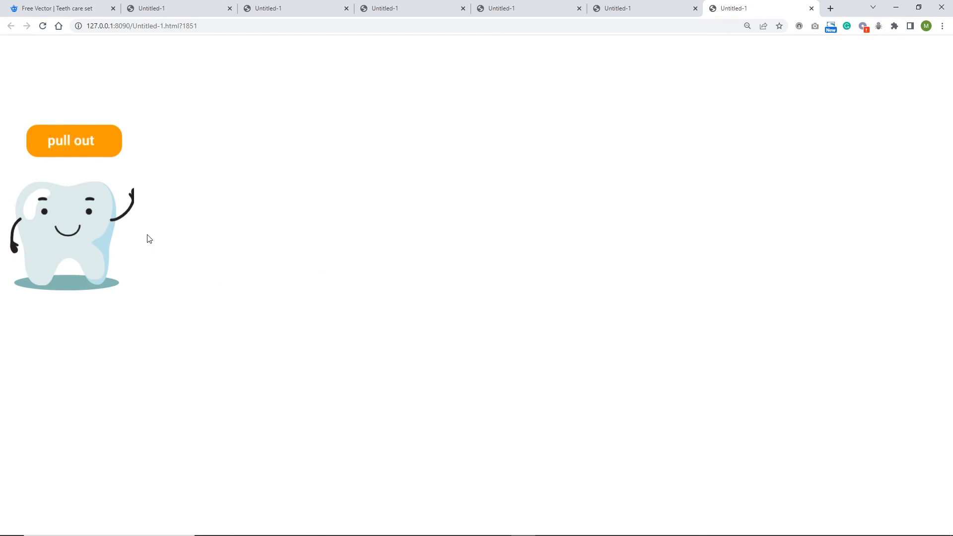
{"action": "left_click", "coordinate": [896, 8]}
{"action": "left_click", "coordinate": [47, 311]}
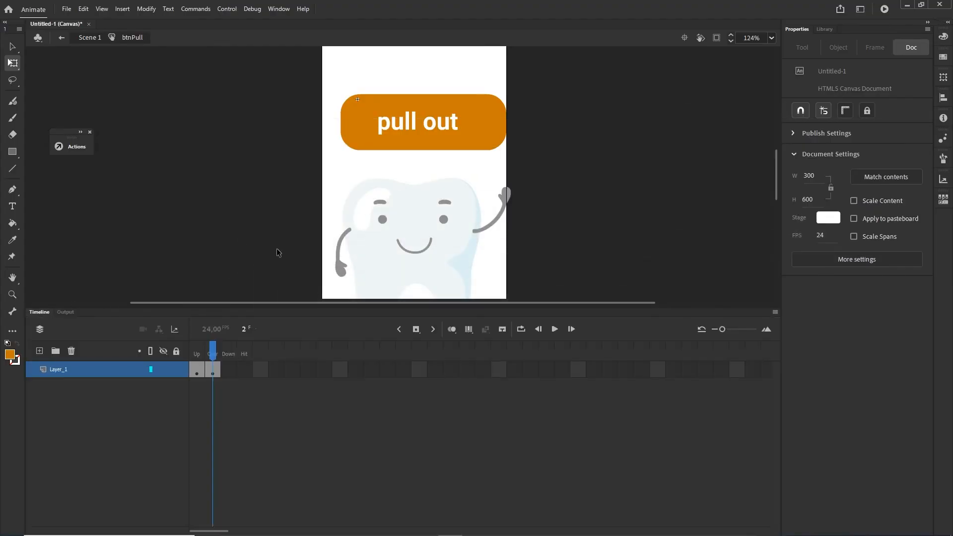
{"action": "left_click", "coordinate": [89, 37]}
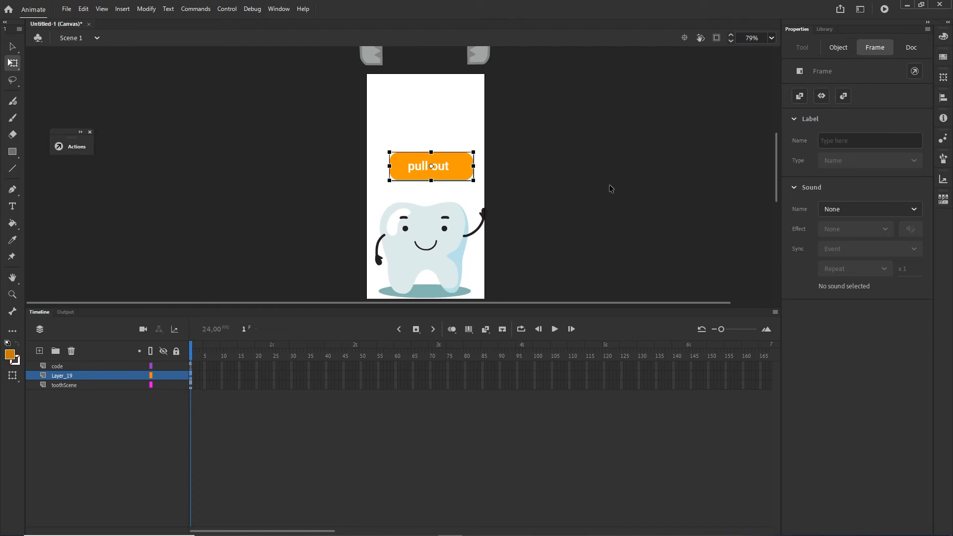
- Set the stage colour to light cyan, #A9F6FF
{"action": "left_click", "coordinate": [647, 177]}
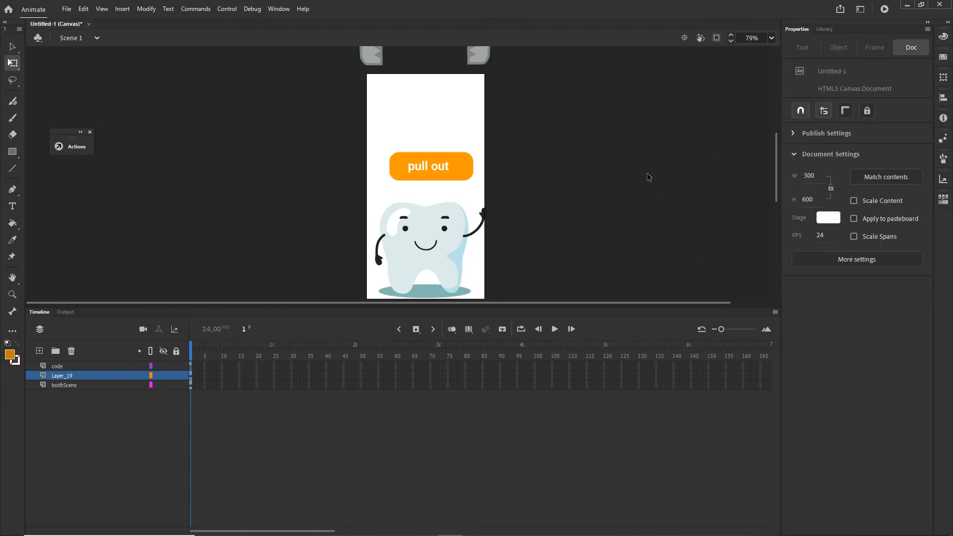
{"action": "left_click", "coordinate": [828, 219]}
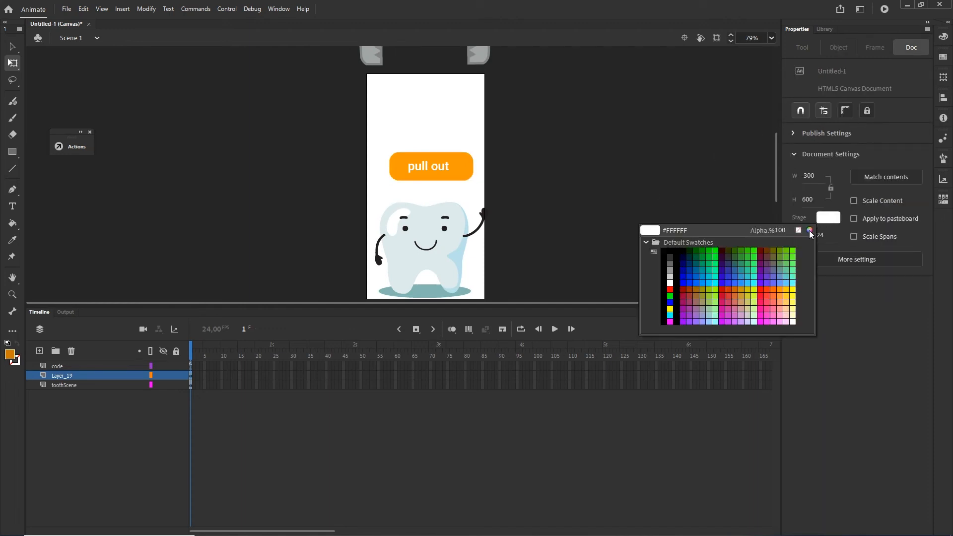
{"action": "left_click", "coordinate": [809, 230]}
{"action": "left_click", "coordinate": [744, 231]}
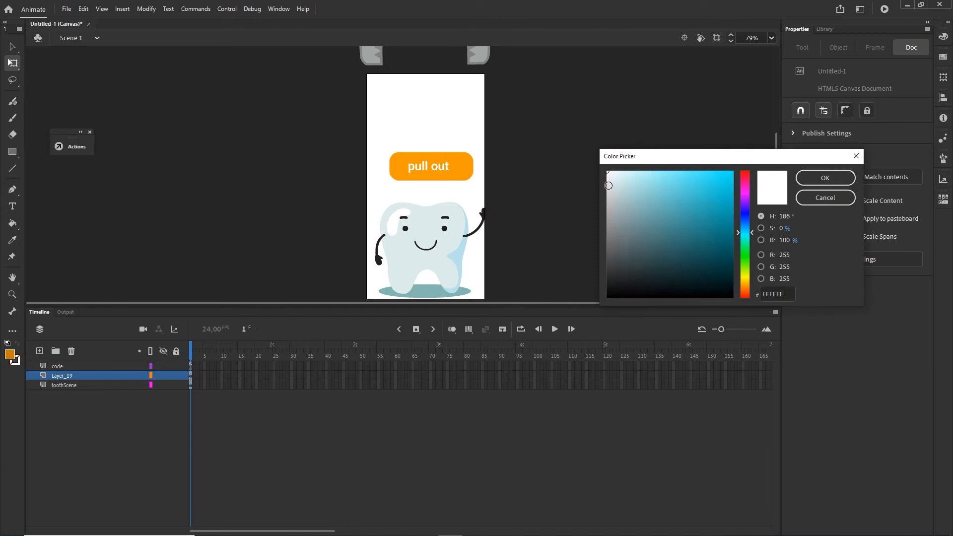
{"action": "left_click_drag", "start_coordinate": [621, 178], "coordinate": [649, 172]}
{"action": "left_click", "coordinate": [808, 176]}
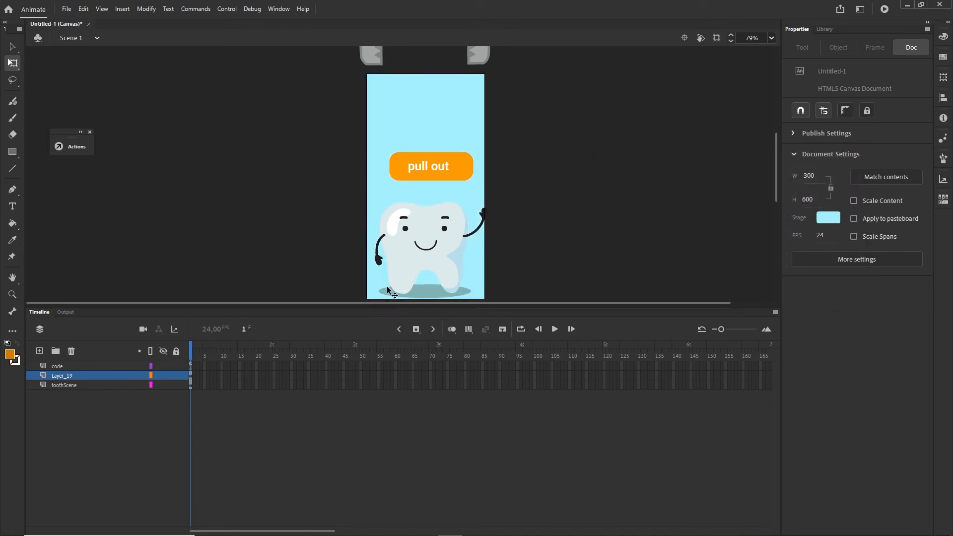
- Set the stage colour to a stronger blue, #51A8EC
{"action": "left_click", "coordinate": [828, 218]}
{"action": "left_click", "coordinate": [809, 230]}
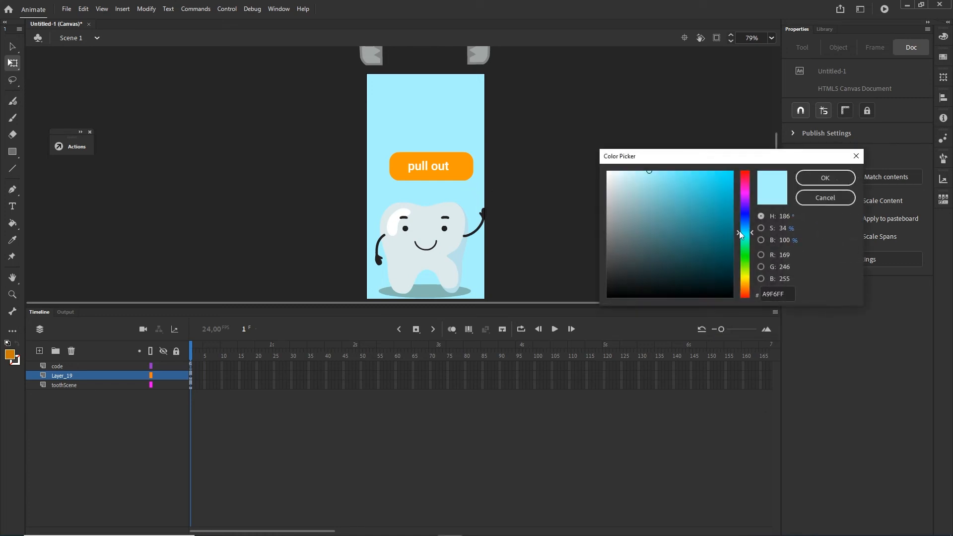
{"action": "left_click", "coordinate": [746, 226]}
{"action": "left_click", "coordinate": [685, 197]}
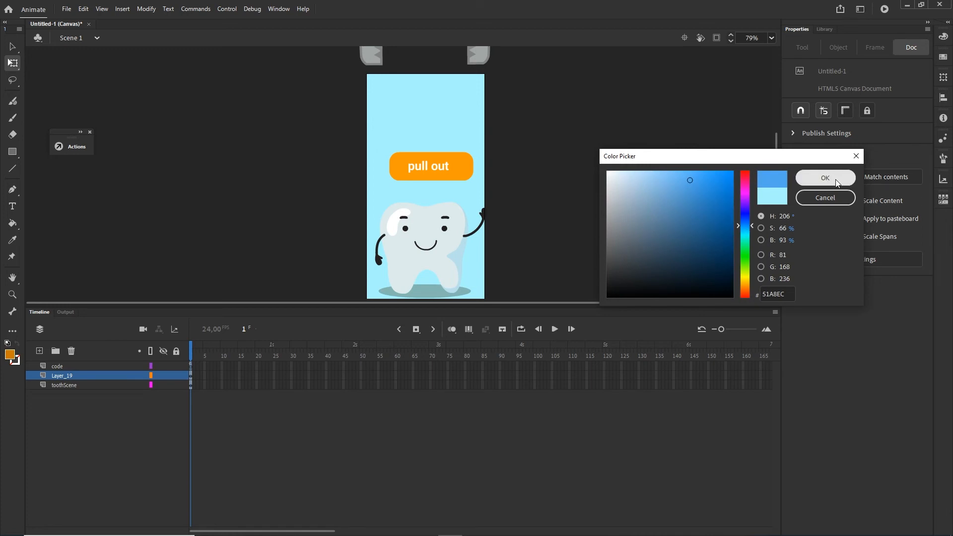
{"action": "left_click", "coordinate": [825, 177]}
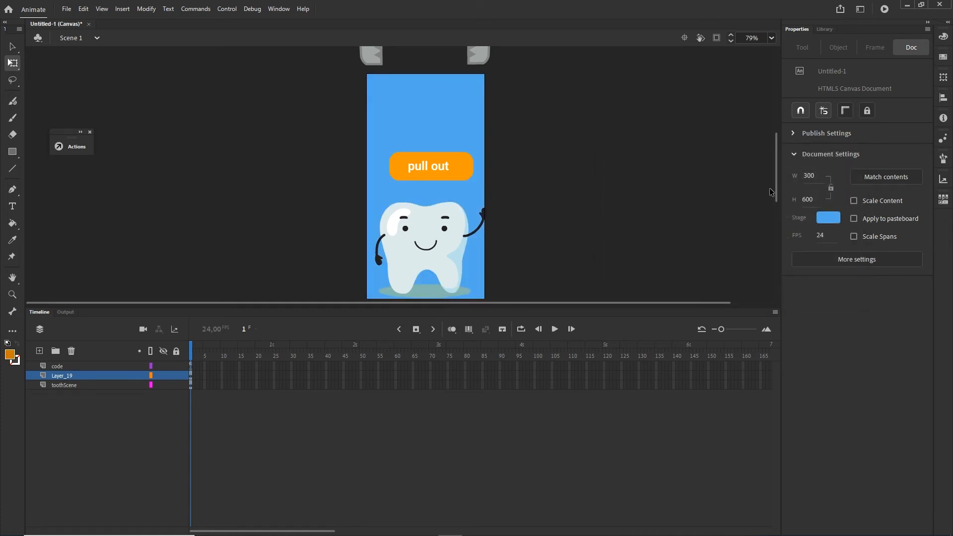
- Inside toothScene's tooth symbol, recolour the shadow ellipse under the tooth to dark blue #1F78BE and return to Scene 1
{"action": "scroll", "coordinate": [776, 198], "scroll_direction": "down", "scroll_amount": 1}
{"action": "double_click", "coordinate": [432, 282]}
{"action": "left_click", "coordinate": [431, 281]}
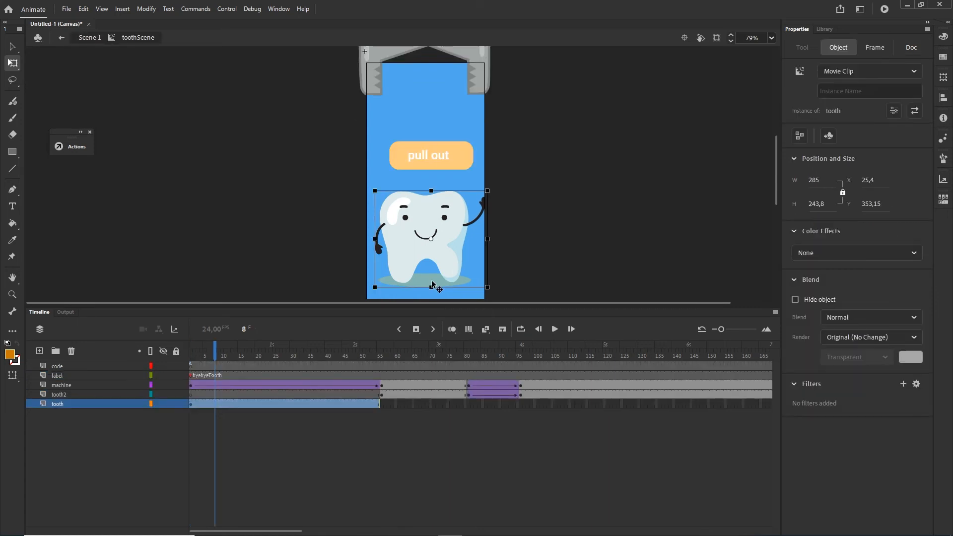
{"action": "double_click", "coordinate": [429, 281]}
{"action": "left_click", "coordinate": [429, 281]}
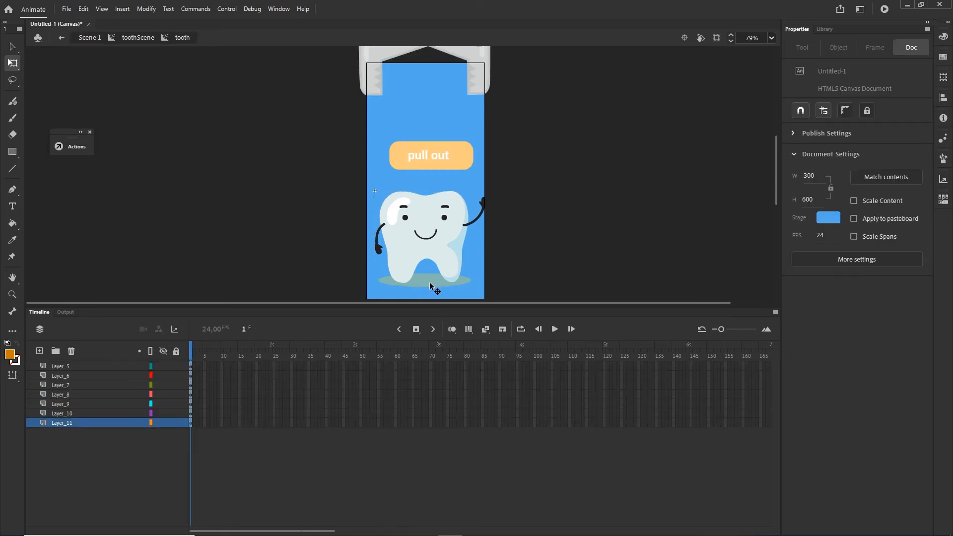
{"action": "left_click", "coordinate": [797, 214]}
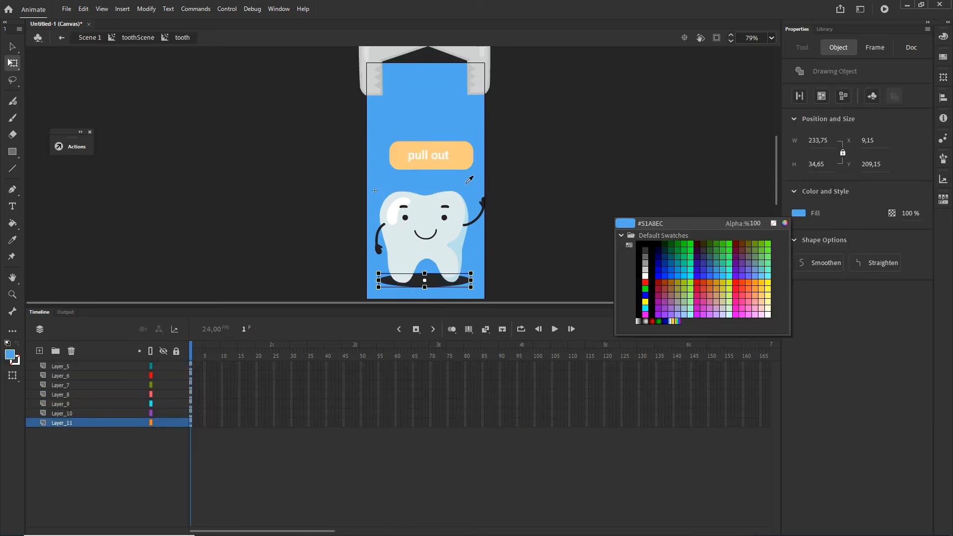
{"action": "left_click", "coordinate": [796, 217]}
{"action": "left_click", "coordinate": [796, 216]}
{"action": "left_click", "coordinate": [782, 222]}
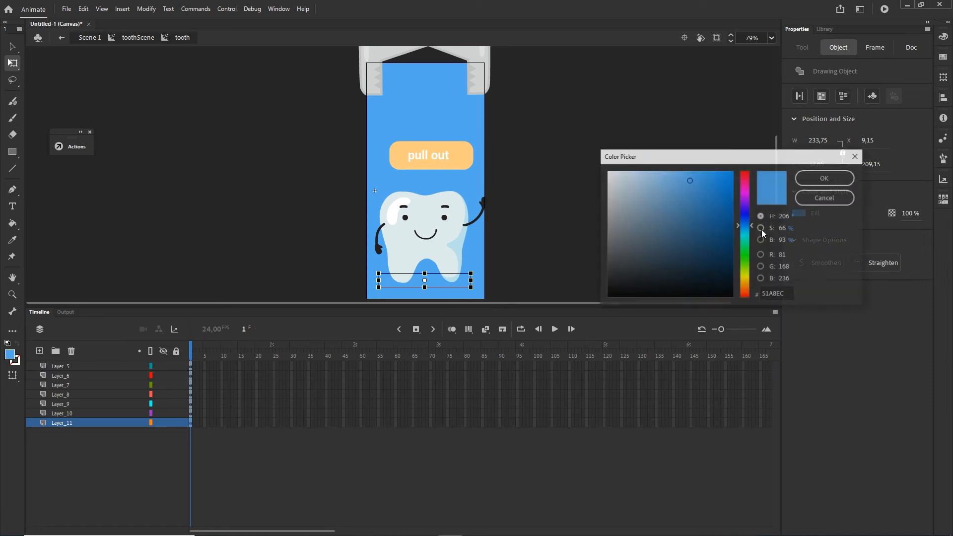
{"action": "left_click_drag", "start_coordinate": [703, 191], "coordinate": [712, 203]}
{"action": "left_click", "coordinate": [825, 178]}
{"action": "left_click", "coordinate": [132, 63]}
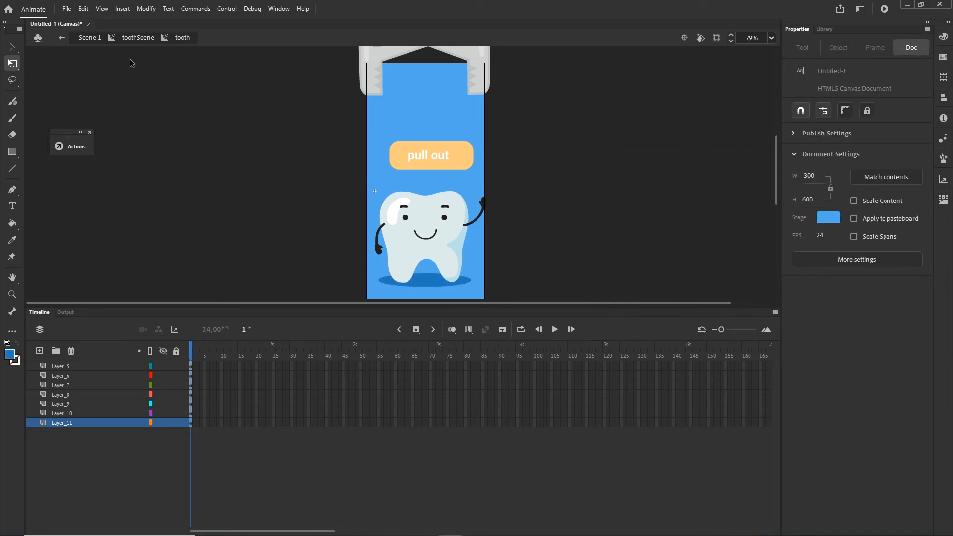
{"action": "left_click", "coordinate": [90, 37]}
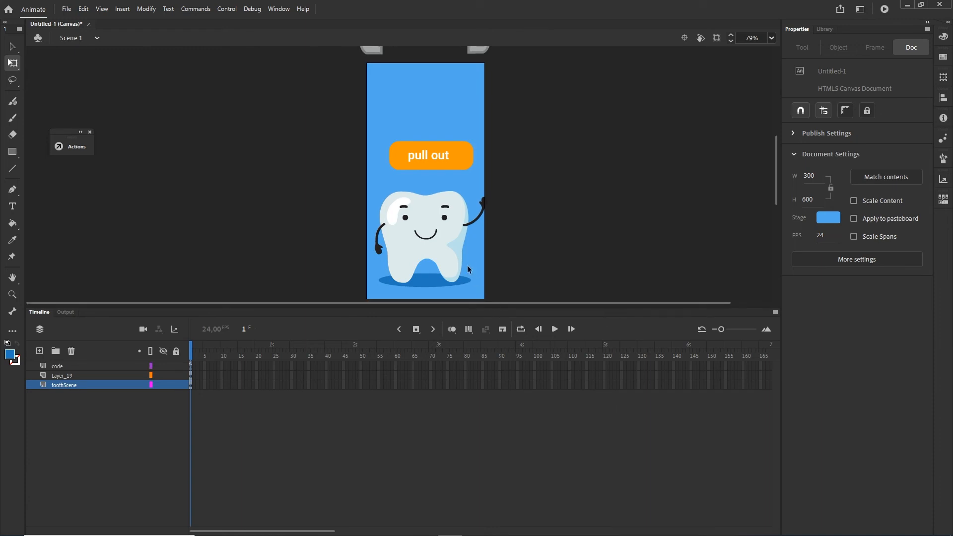
- Open the toothScene symbol, move the playhead to frame 104 and add a new layer directly above the machine layer
{"action": "double_click", "coordinate": [439, 251]}
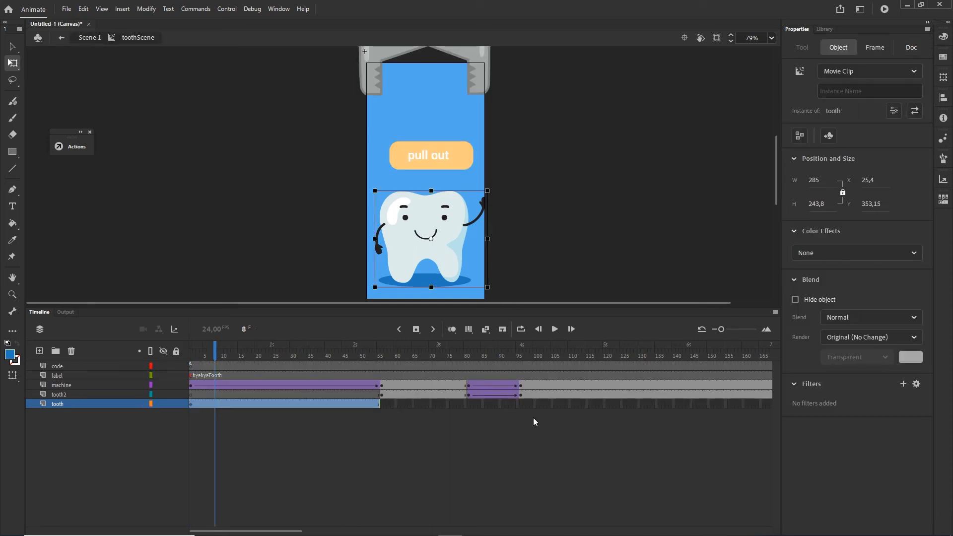
{"action": "left_click", "coordinate": [488, 446]}
{"action": "left_click_drag", "start_coordinate": [213, 352], "coordinate": [549, 386]}
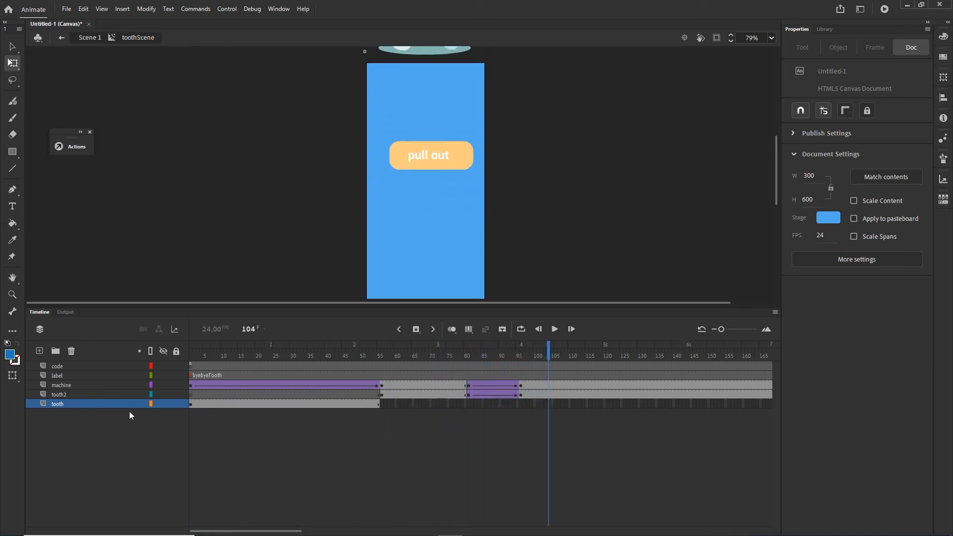
{"action": "left_click", "coordinate": [60, 387]}
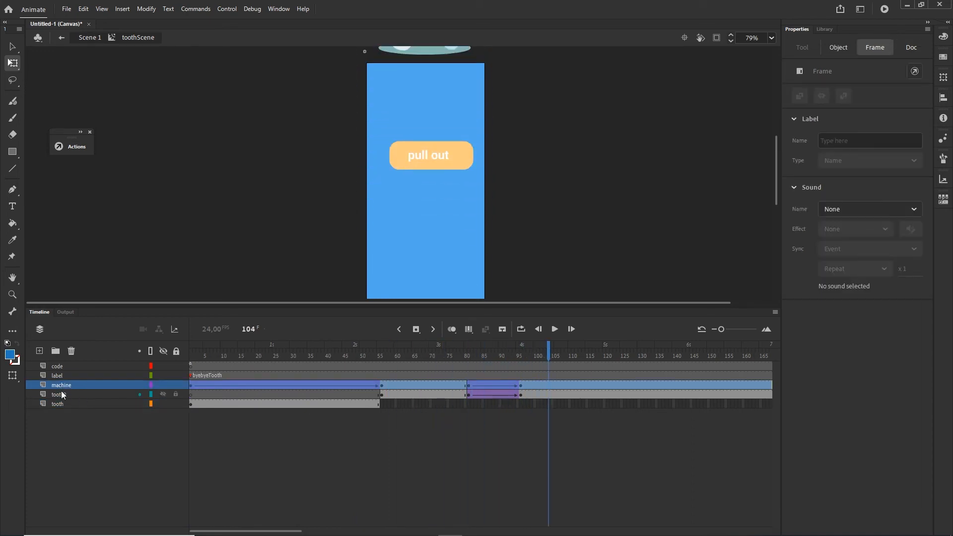
{"action": "left_click", "coordinate": [39, 351]}
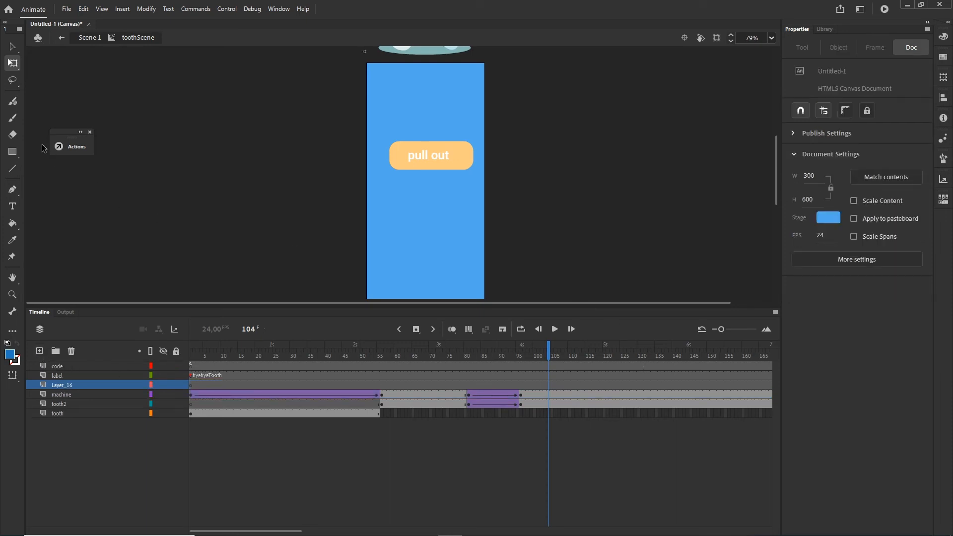
- On the new layer, add white static text reading "congratulation," with "you have pulled out the tooth" on a second line
{"action": "key", "text": "t"}
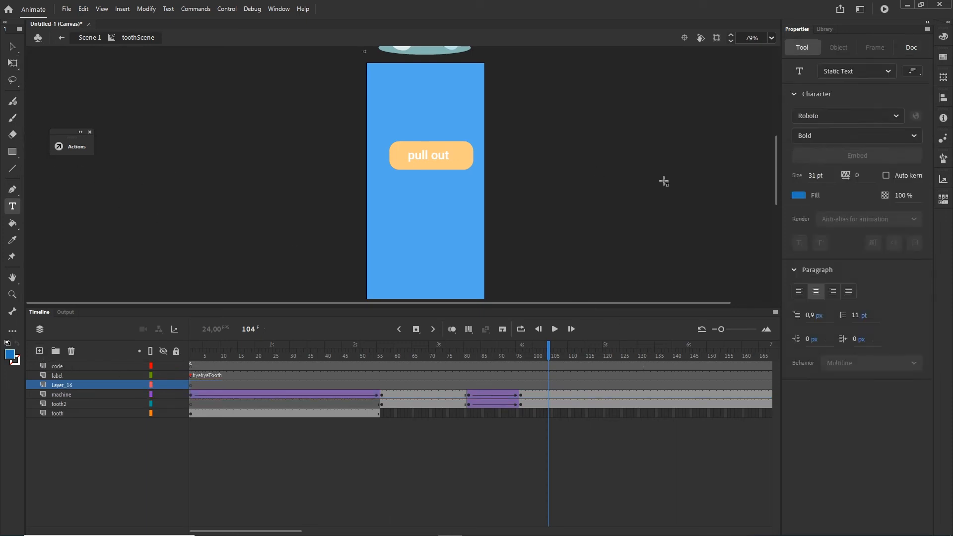
{"action": "left_click", "coordinate": [798, 195]}
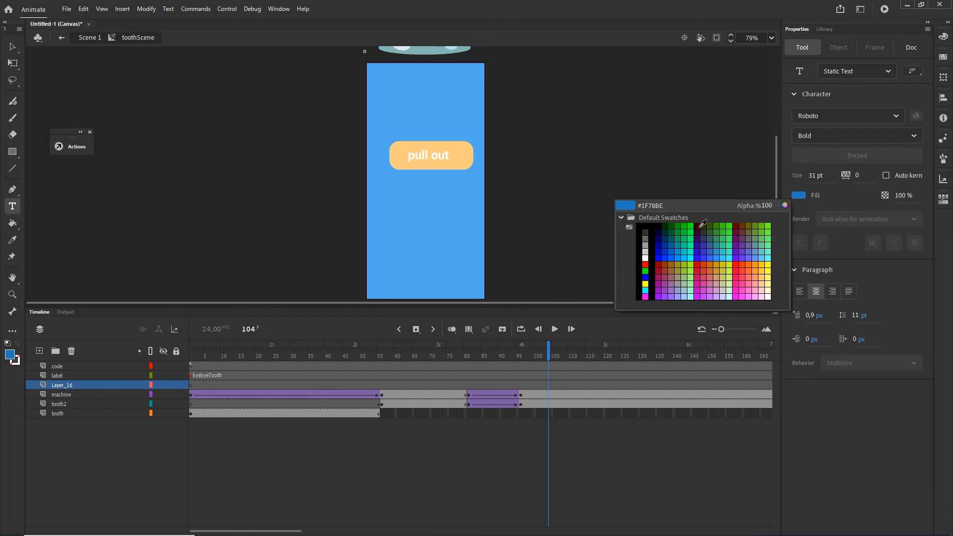
{"action": "left_click", "coordinate": [648, 254]}
{"action": "left_click", "coordinate": [408, 124]}
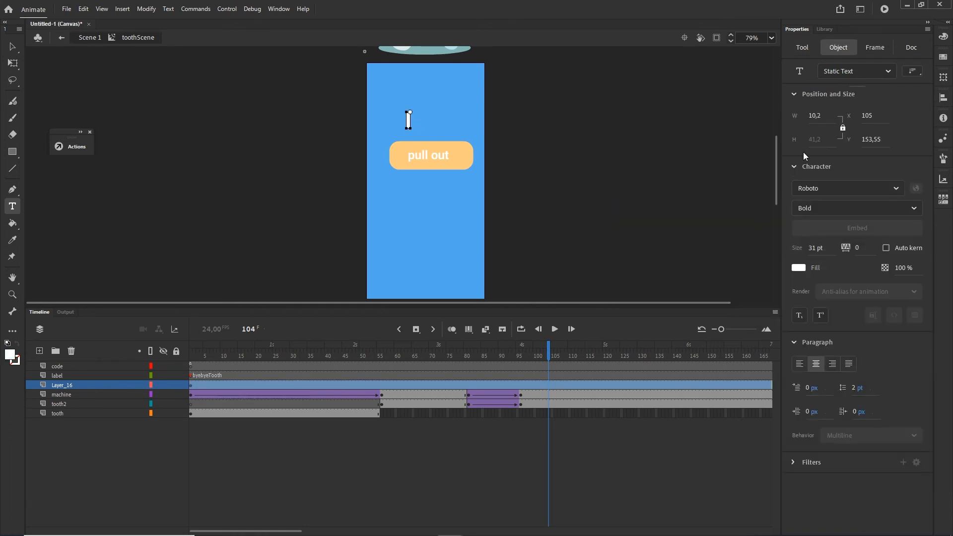
{"action": "type", "text": "you"}
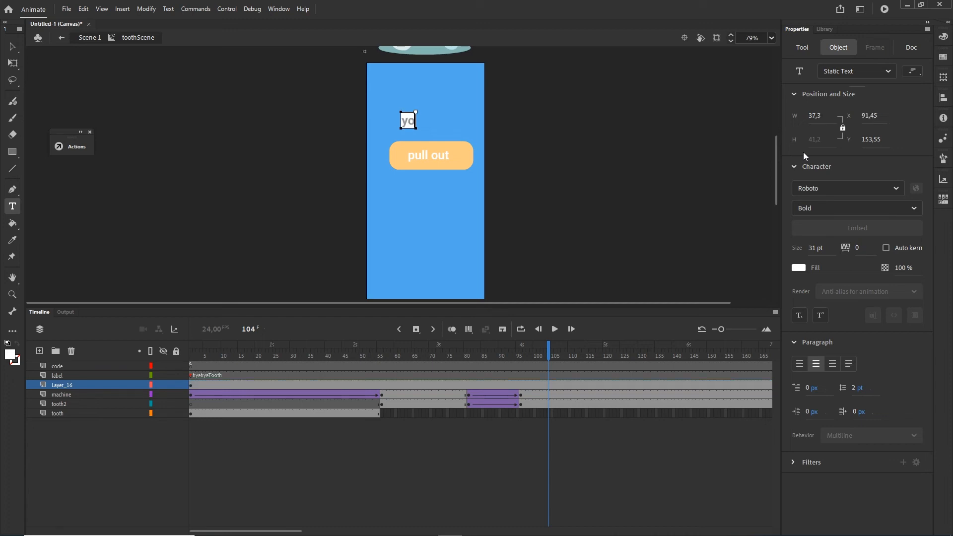
{"action": "key", "text": "BackSpace"}
{"action": "key", "text": "BackSpace"}
{"action": "key", "text": "BackSpace"}
{"action": "type", "text": "congratul"}
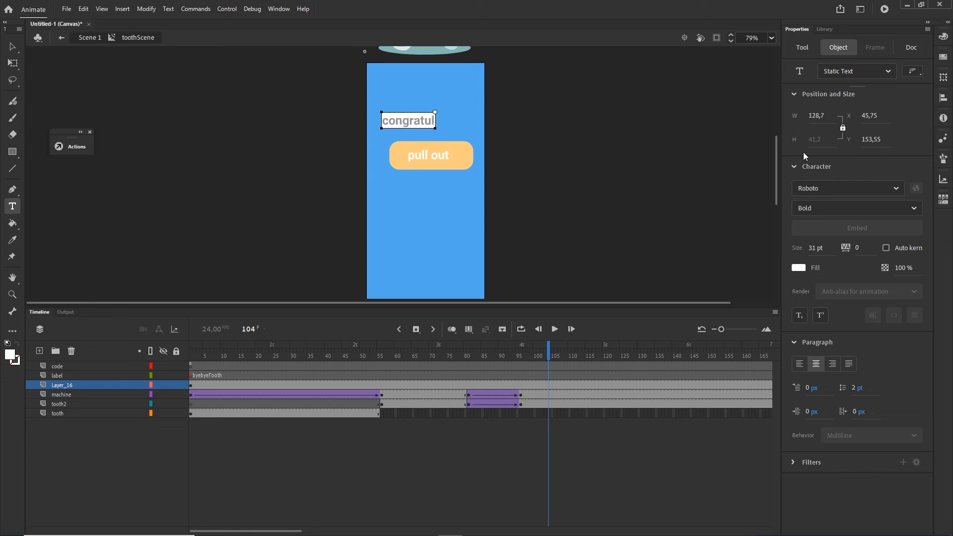
{"action": "type", "text": "ation,"}
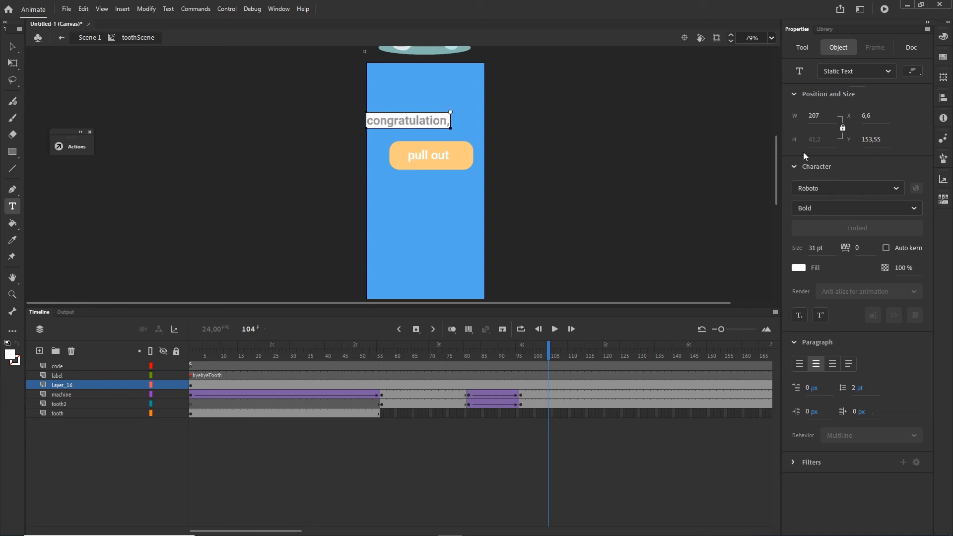
{"action": "key", "text": "Return"}
{"action": "type", "text": "you ha"}
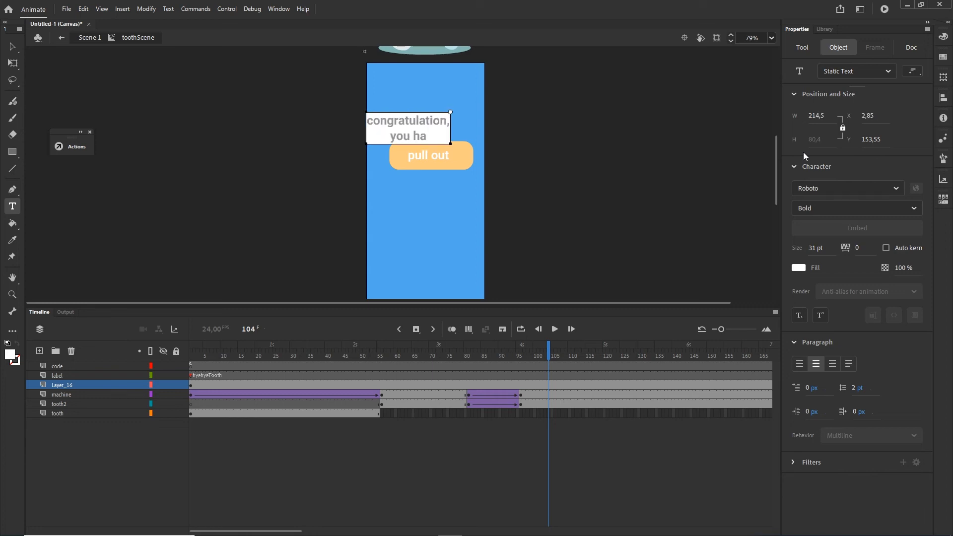
{"action": "type", "text": "ve pulled"}
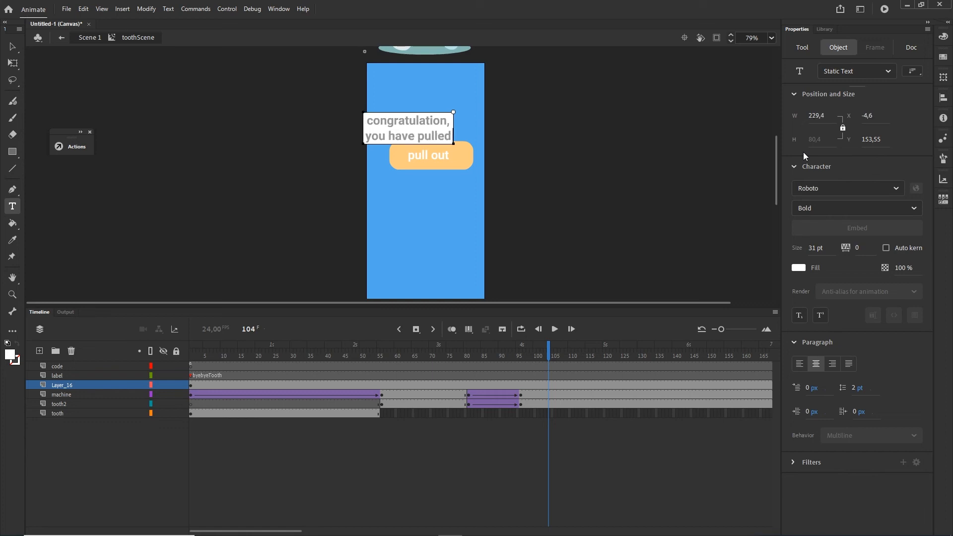
{"action": "type", "text": " out the tooth"}
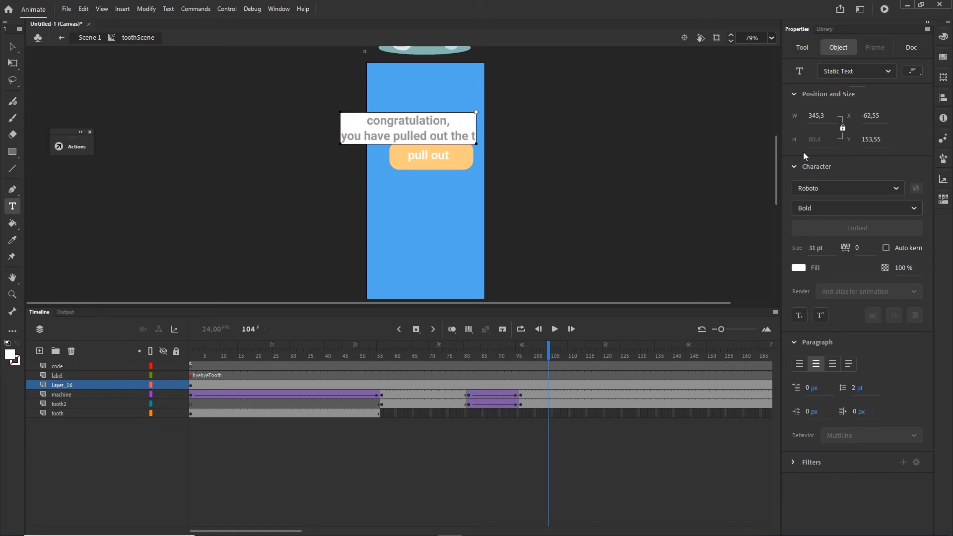
- Break the second line of the congratulation text into three lines: "you have", "pulled out" and "the tooth"
{"action": "left_click", "coordinate": [383, 139]}
{"action": "key", "text": "Return"}
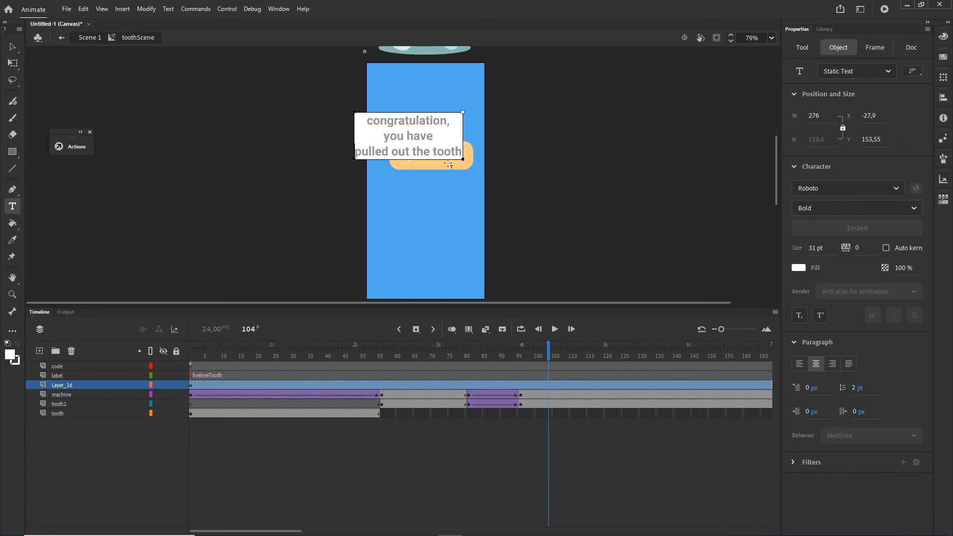
{"action": "left_click", "coordinate": [412, 149]}
{"action": "key", "text": "Return"}
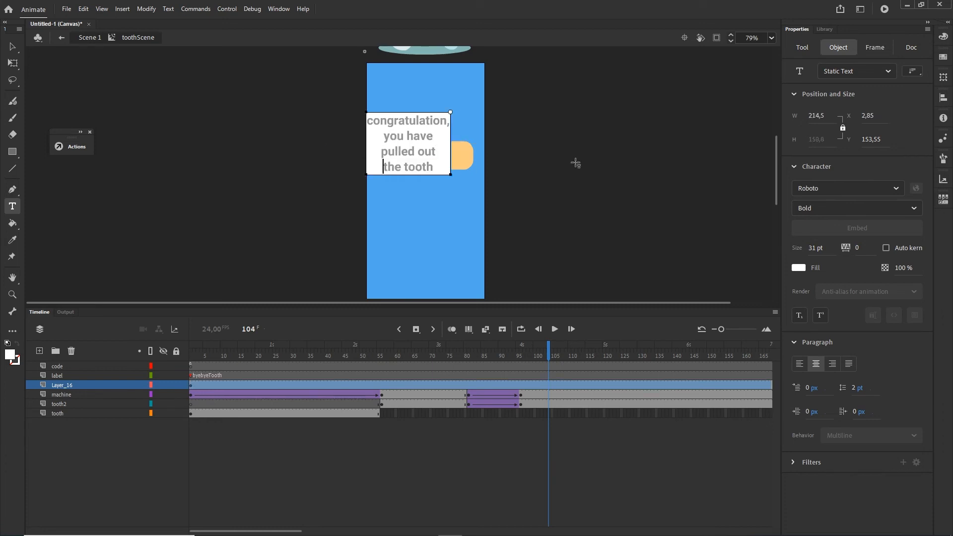
- Move the congratulation text to the upper part of the stage, enlarge it to about 270 px wide and centre it horizontally
{"action": "left_click", "coordinate": [7, 49]}
{"action": "left_click_drag", "start_coordinate": [408, 122], "coordinate": [421, 101]}
{"action": "key", "text": "q"}
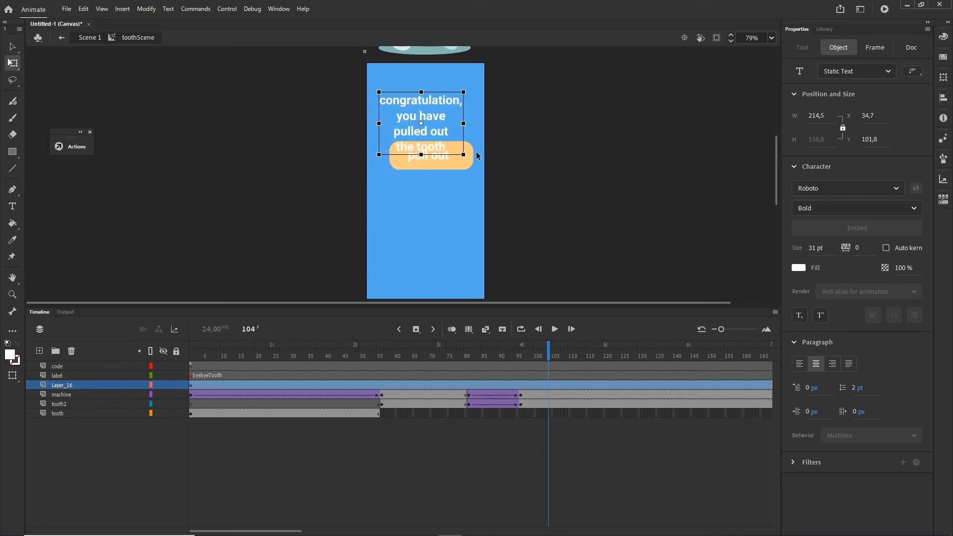
{"action": "left_click_drag", "start_coordinate": [464, 155], "coordinate": [476, 163]}
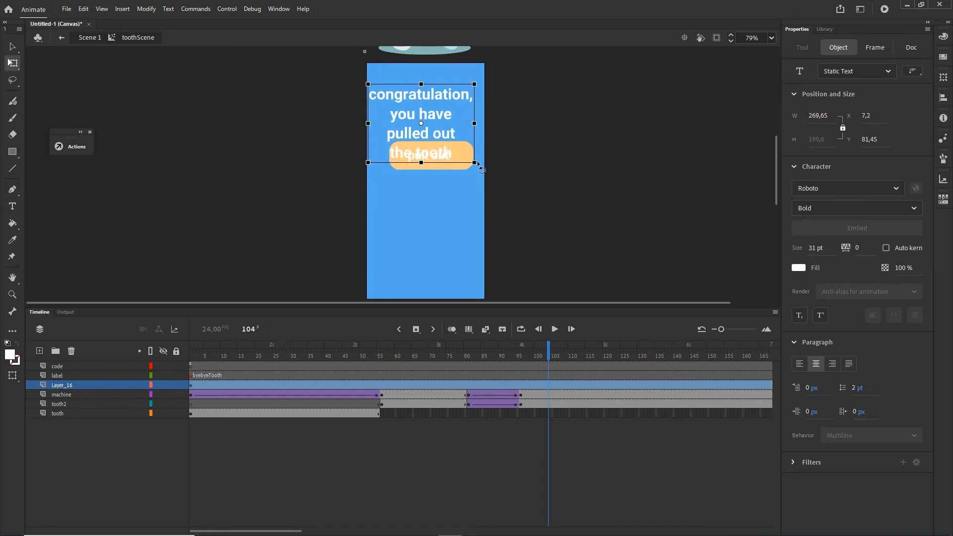
{"action": "left_click_drag", "start_coordinate": [436, 94], "coordinate": [438, 94]}
{"action": "left_click", "coordinate": [115, 464]}
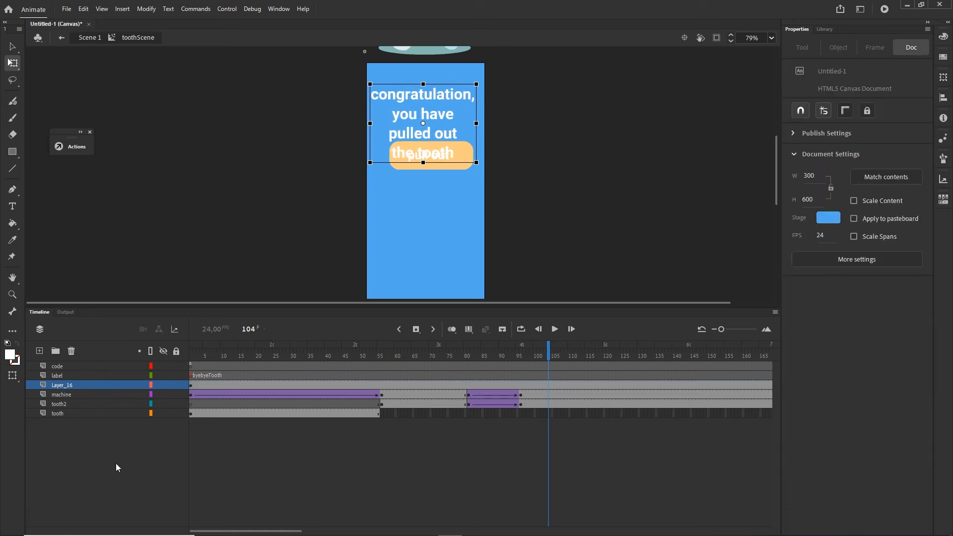
- Add a layer above the congratulation text and draw an orange rounded rectangle about 218 by 73 px near the lower part of the stage
{"action": "left_click", "coordinate": [39, 351]}
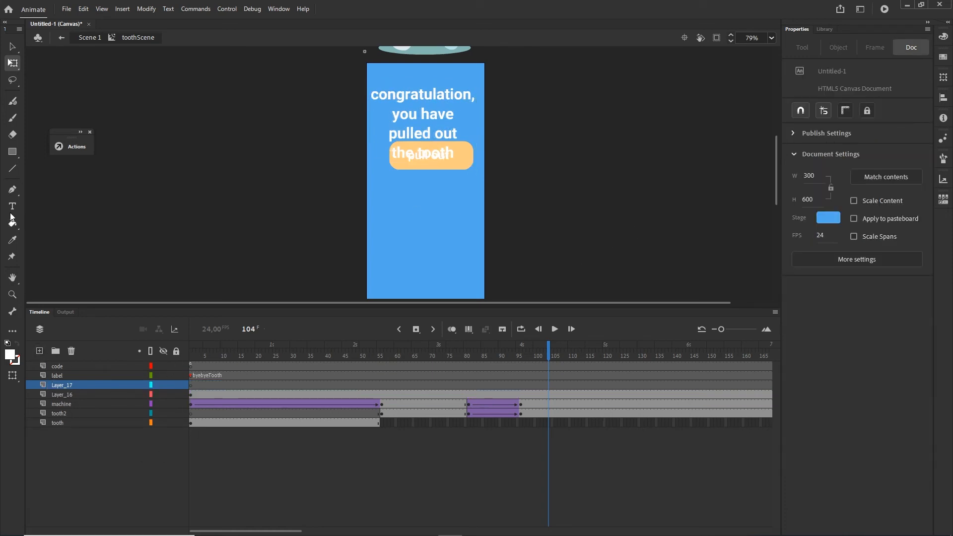
{"action": "left_click", "coordinate": [15, 157]}
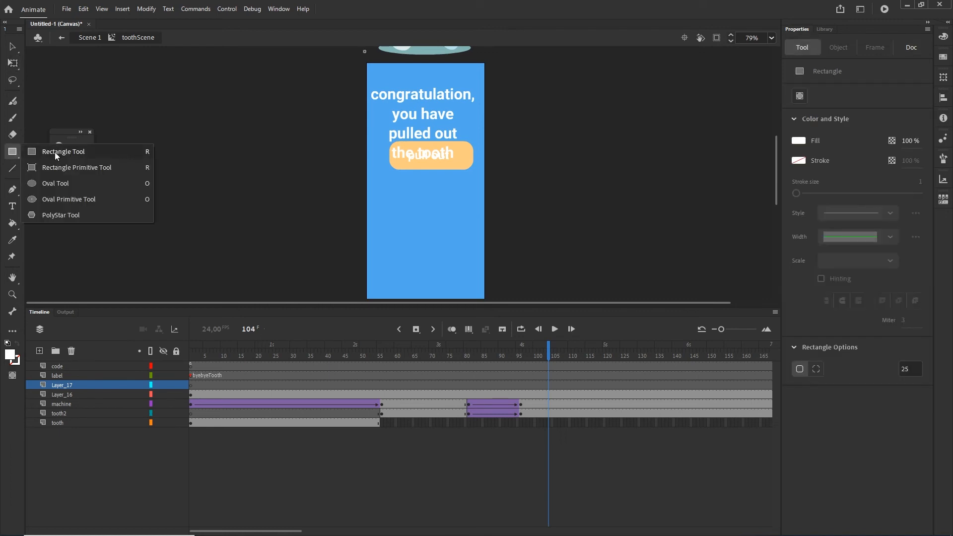
{"action": "left_click", "coordinate": [55, 153]}
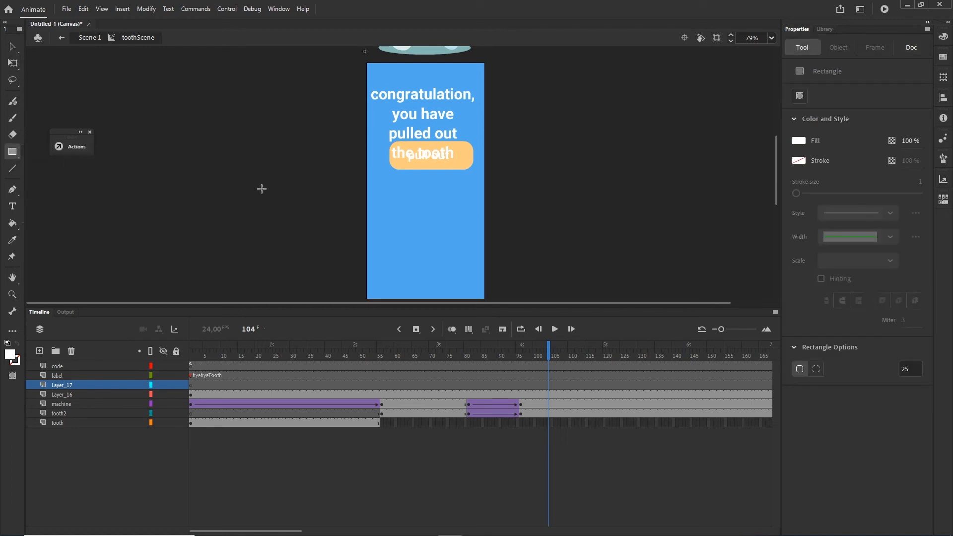
{"action": "left_click", "coordinate": [798, 141]}
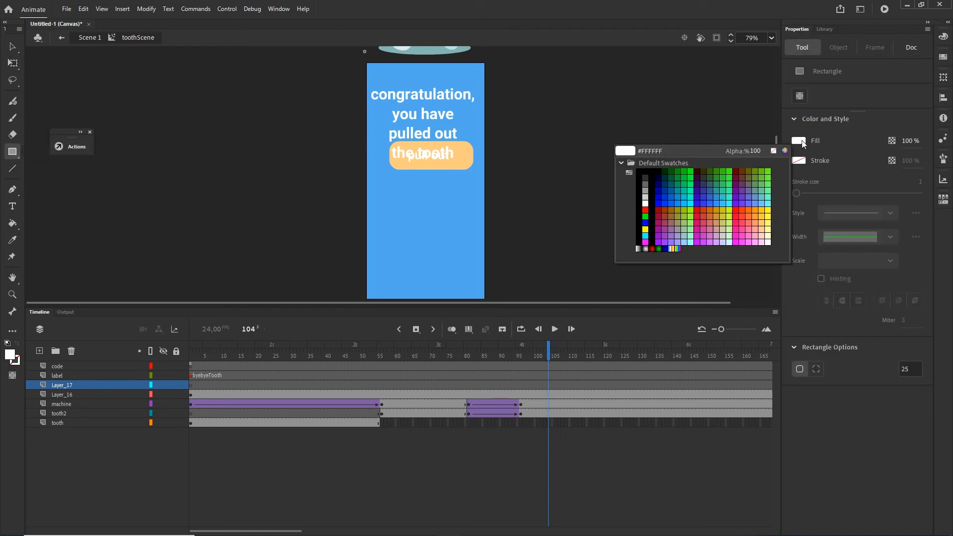
{"action": "left_click", "coordinate": [752, 209]}
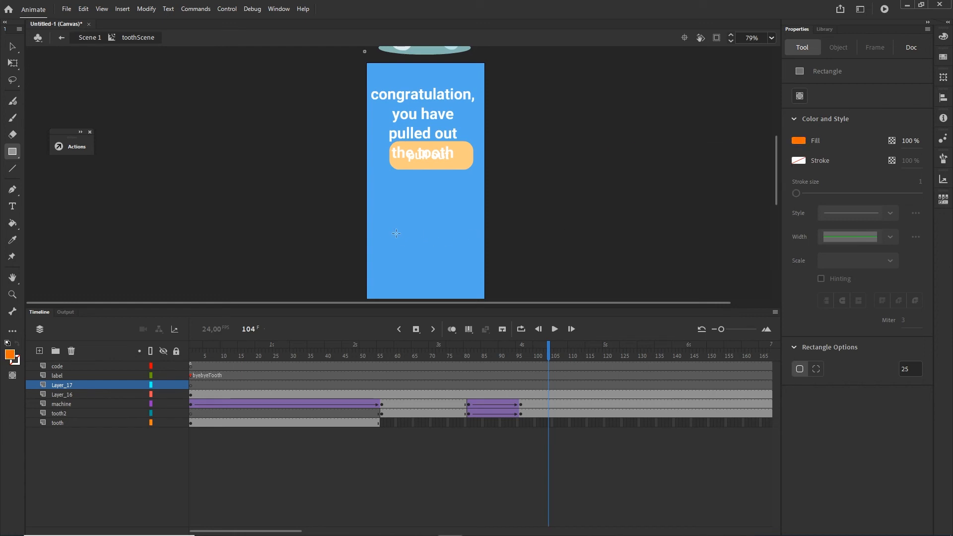
{"action": "left_click_drag", "start_coordinate": [385, 224], "coordinate": [470, 253]}
- Recolour the new rounded rectangle to a lighter orange, #FF9900
{"action": "key", "text": "v"}
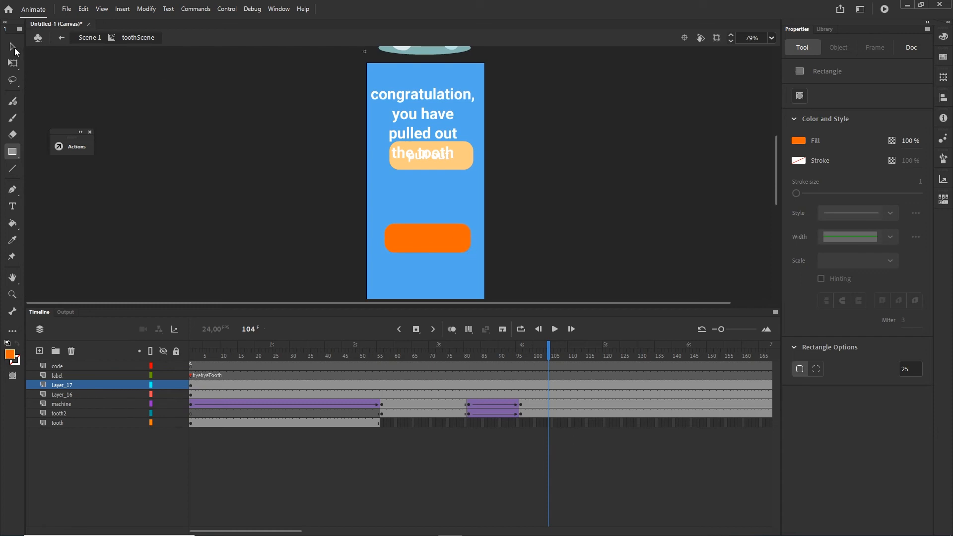
{"action": "left_click", "coordinate": [431, 232]}
{"action": "left_click", "coordinate": [802, 212]}
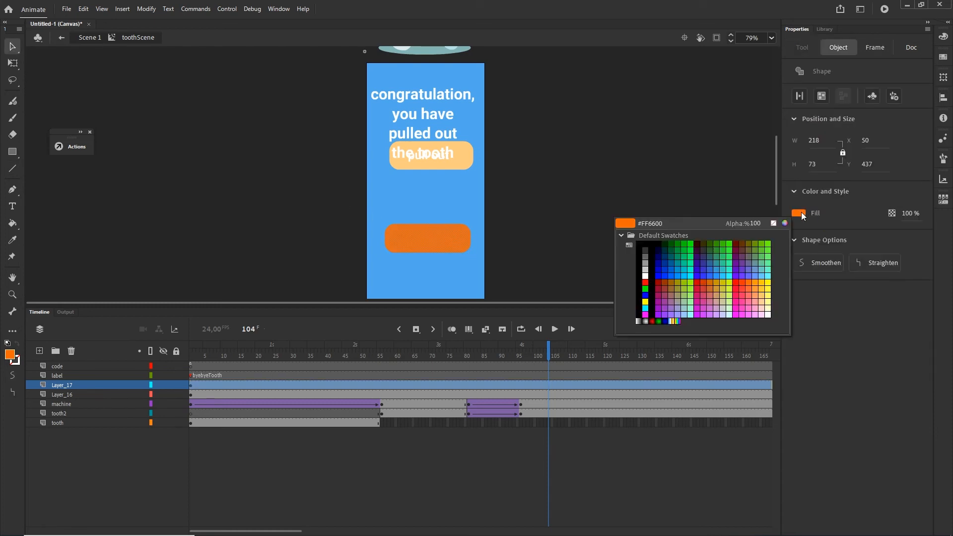
{"action": "left_click", "coordinate": [755, 284]}
{"action": "left_click", "coordinate": [679, 199]}
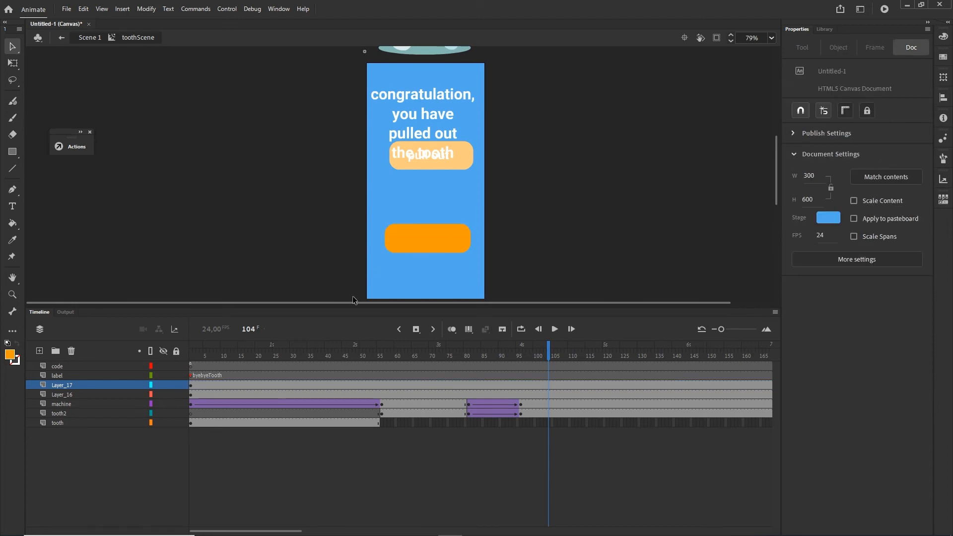
- Add a white "visit the dentist" text label over the orange rounded rectangle
{"action": "key", "text": "t"}
{"action": "left_click", "coordinate": [405, 244]}
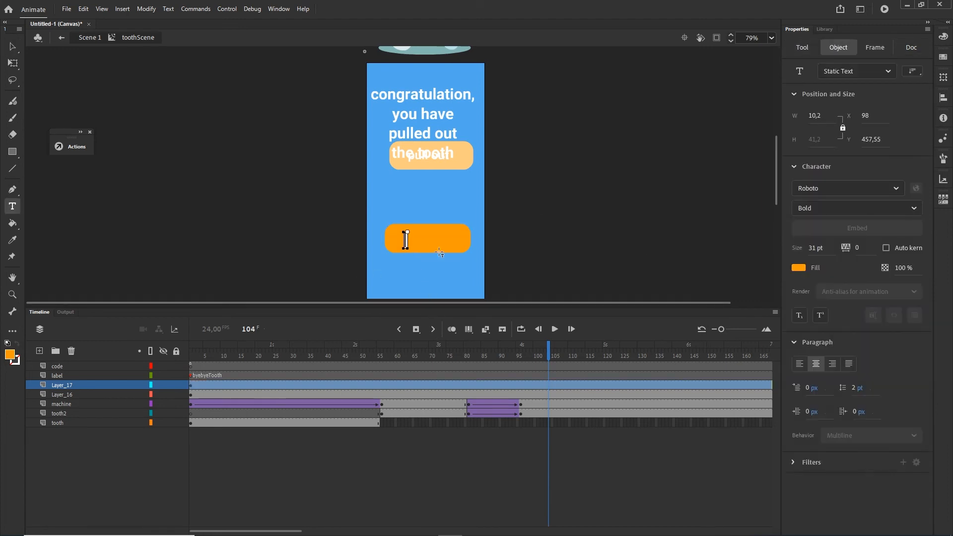
{"action": "left_click", "coordinate": [798, 268]}
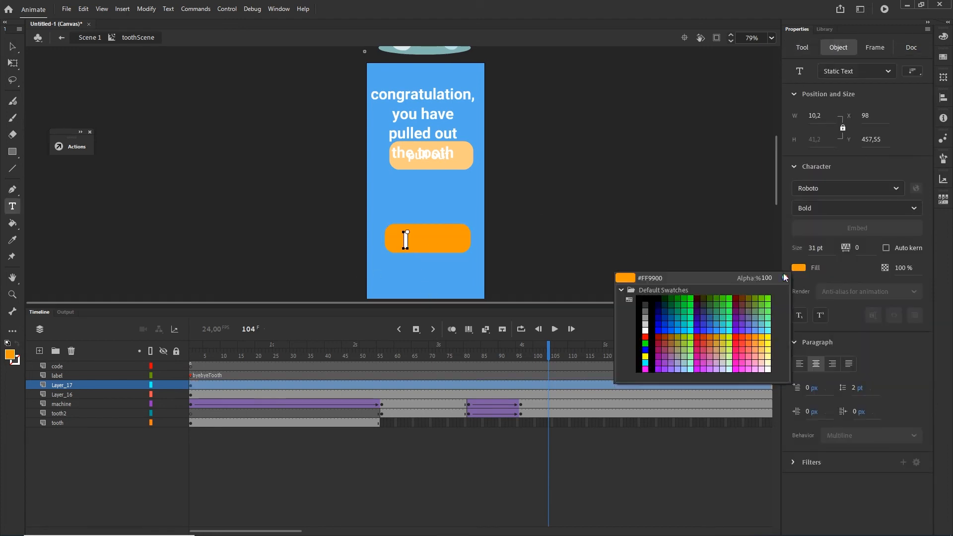
{"action": "left_click", "coordinate": [646, 329]}
{"action": "key", "text": "Escape"}
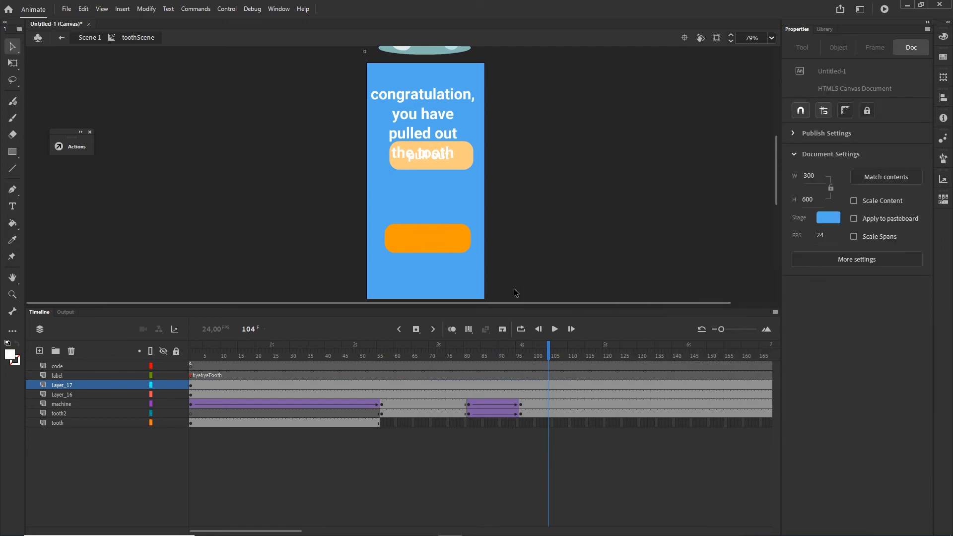
{"action": "key", "text": "t"}
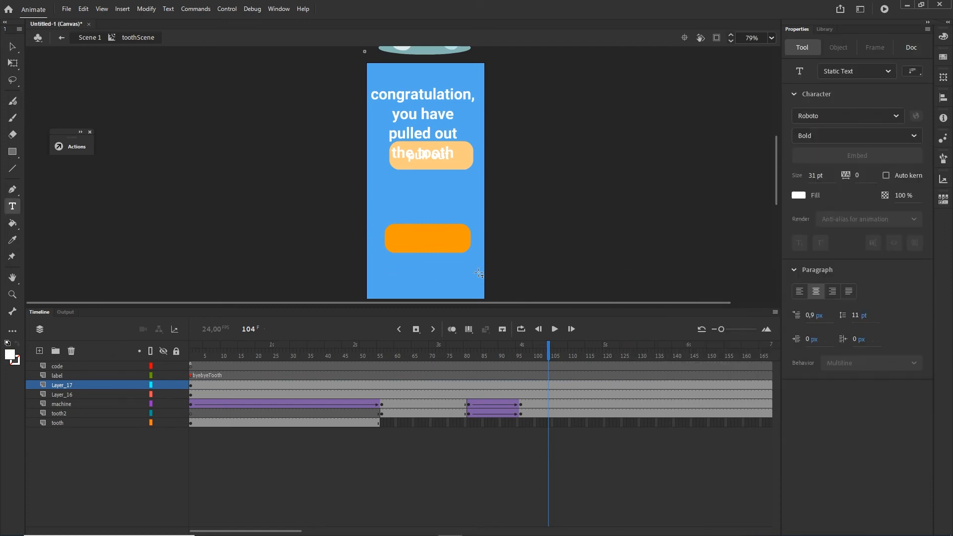
{"action": "left_click", "coordinate": [405, 238]}
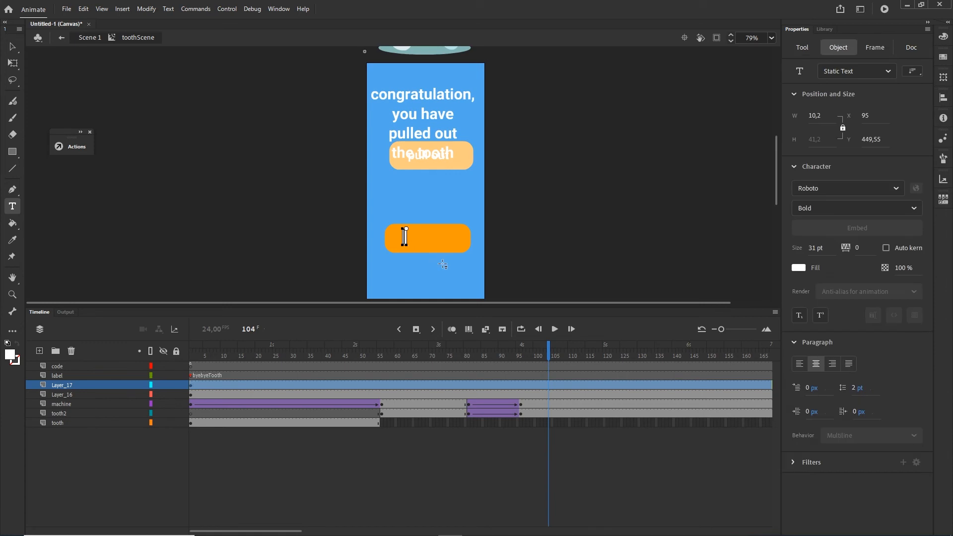
{"action": "type", "text": "visit"}
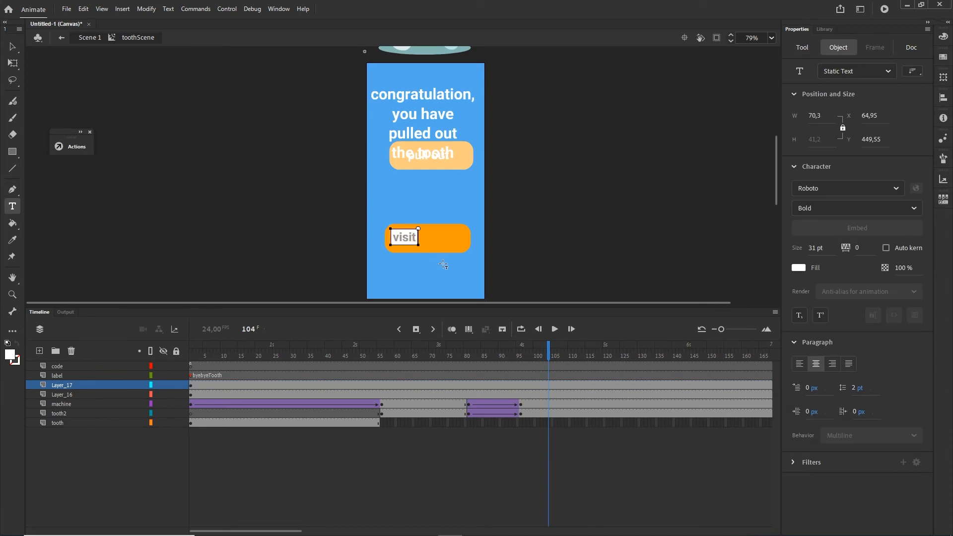
{"action": "type", "text": " the dentist"}
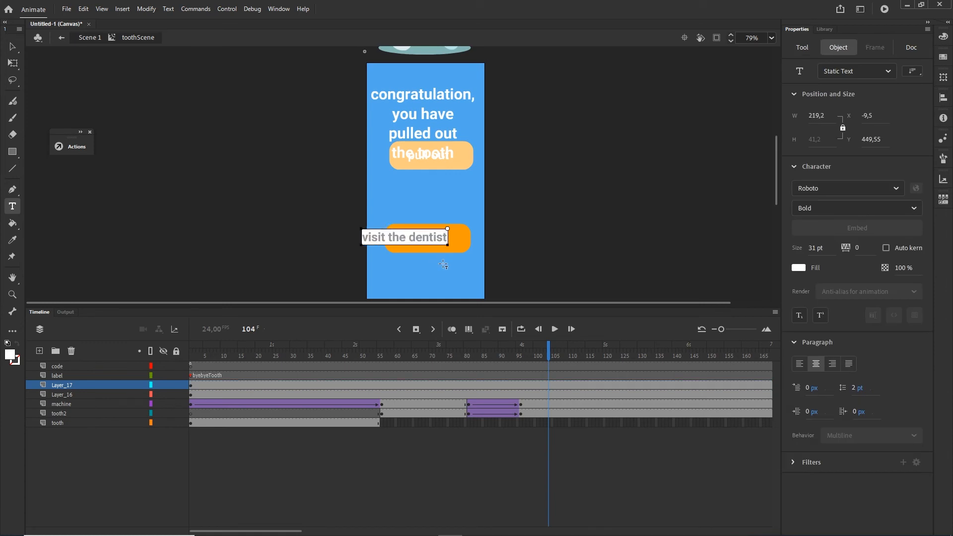
- Shift the "visit the dentist" label right to X 47.5 so it is centred horizontally on the orange rectangle
{"action": "left_click", "coordinate": [13, 46]}
{"action": "key", "text": "shift+Right"}
{"action": "key", "text": "shift+Right"}
{"action": "key", "text": "shift+Right"}
{"action": "key", "text": "shift+Right"}
{"action": "key", "text": "shift+Right"}
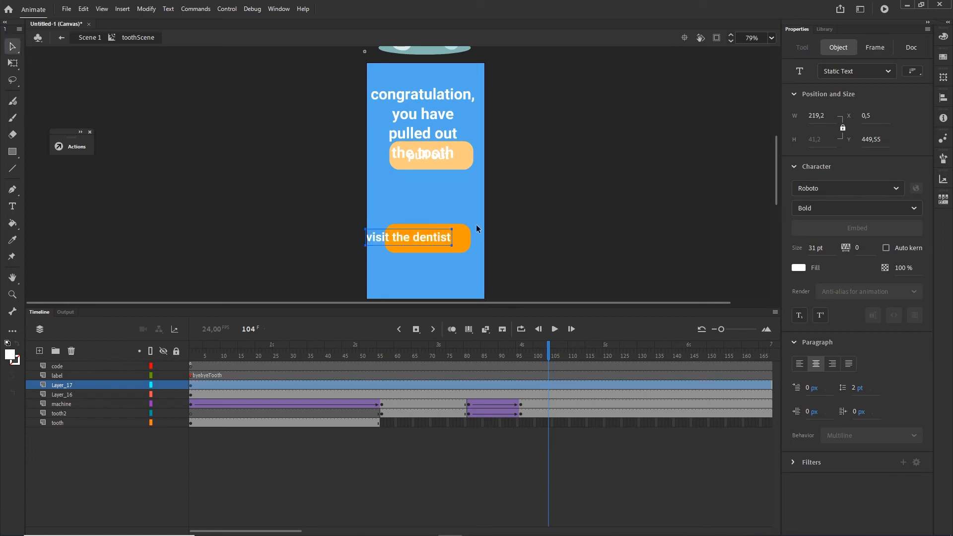
{"action": "key", "text": "Right"}
{"action": "key", "text": "Right"}
{"action": "key", "text": "Right"}
{"action": "key", "text": "Right"}
{"action": "key", "text": "Right"}
{"action": "key", "text": "Right"}
{"action": "key", "text": "Right"}
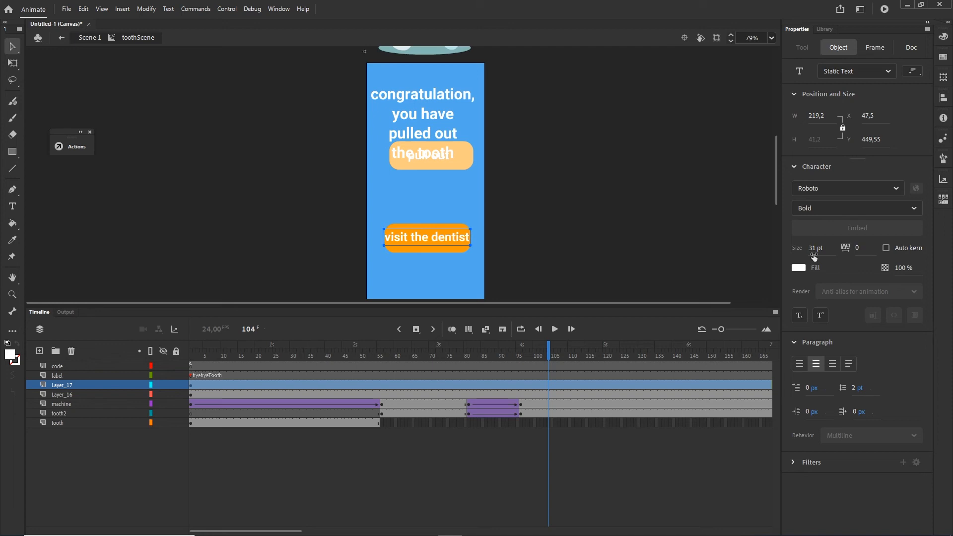
- Set the "visit the dentist" label's size to 27 pt and nudge it down to Y 455.55, centring it vertically on the orange rectangle
{"action": "left_click_drag", "start_coordinate": [810, 249], "coordinate": [802, 248]}
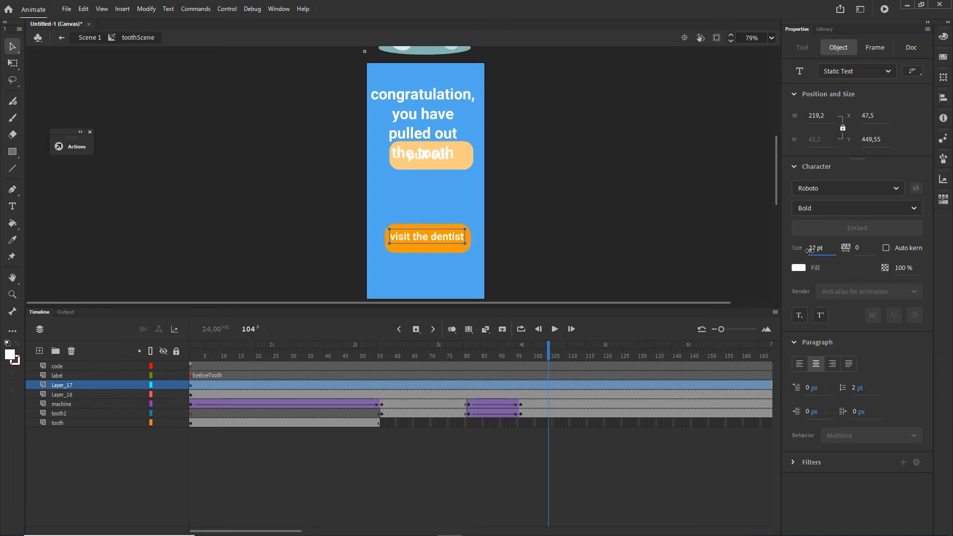
{"action": "left_click", "coordinate": [611, 242]}
{"action": "left_click", "coordinate": [452, 236]}
{"action": "key", "text": "Down"}
{"action": "key", "text": "Down"}
{"action": "key", "text": "Down"}
{"action": "key", "text": "Down"}
{"action": "key", "text": "Down"}
{"action": "key", "text": "Down"}
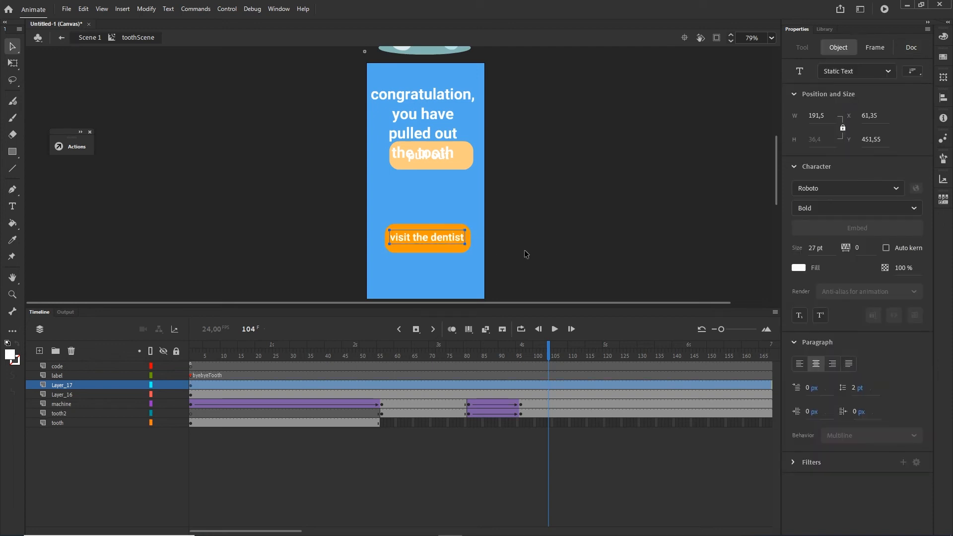
{"action": "left_click", "coordinate": [531, 251]}
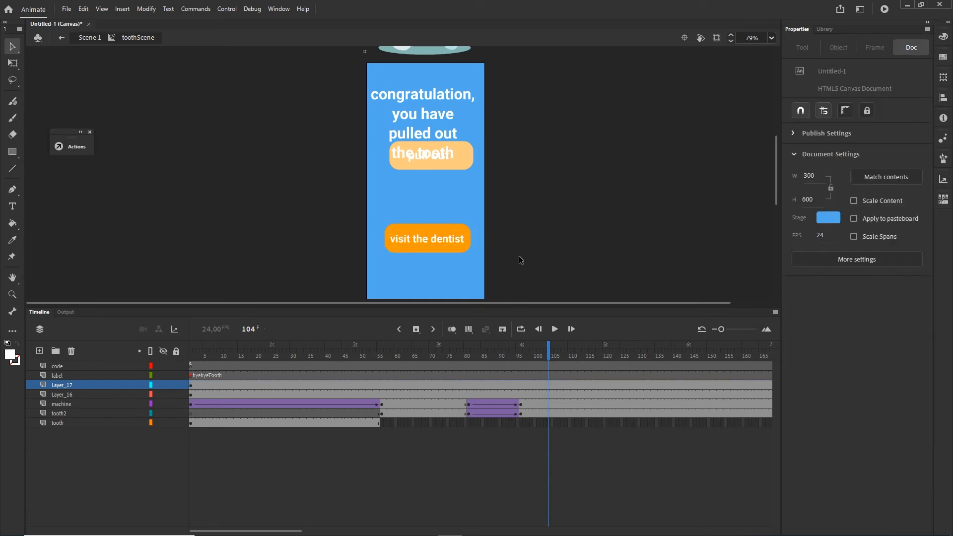
{"action": "left_click", "coordinate": [443, 243]}
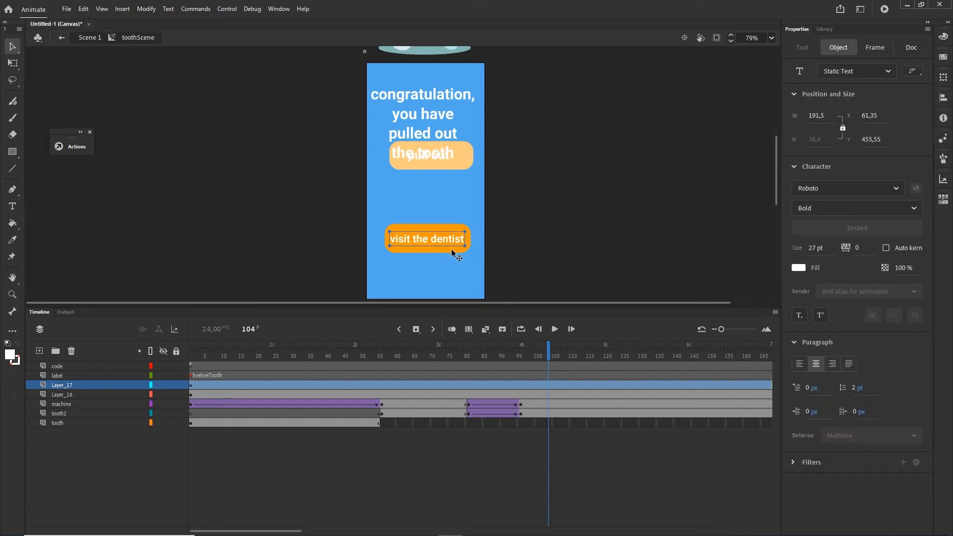
- Scale the orange rectangle and "visit the dentist" label together to about 260 x 87 and convert them into one Movie Clip symbol
{"action": "left_click", "coordinate": [452, 251], "text": "shift"}
{"action": "key", "text": "q"}
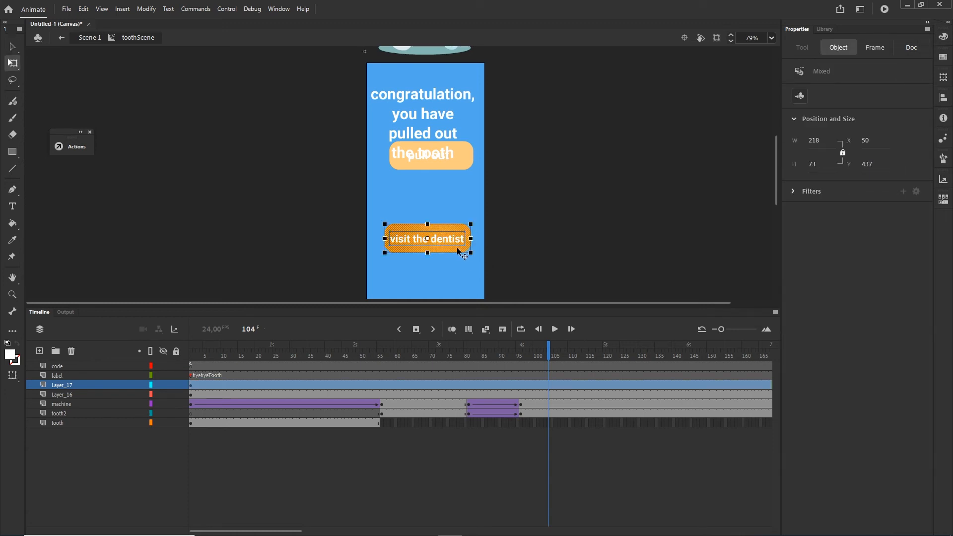
{"action": "left_click_drag", "start_coordinate": [472, 255], "coordinate": [480, 257]}
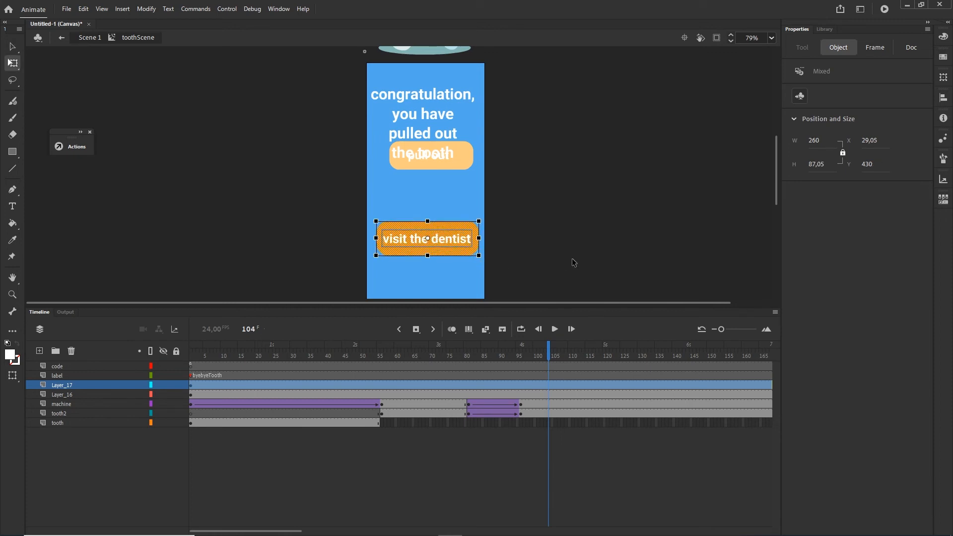
{"action": "key", "text": "F8"}
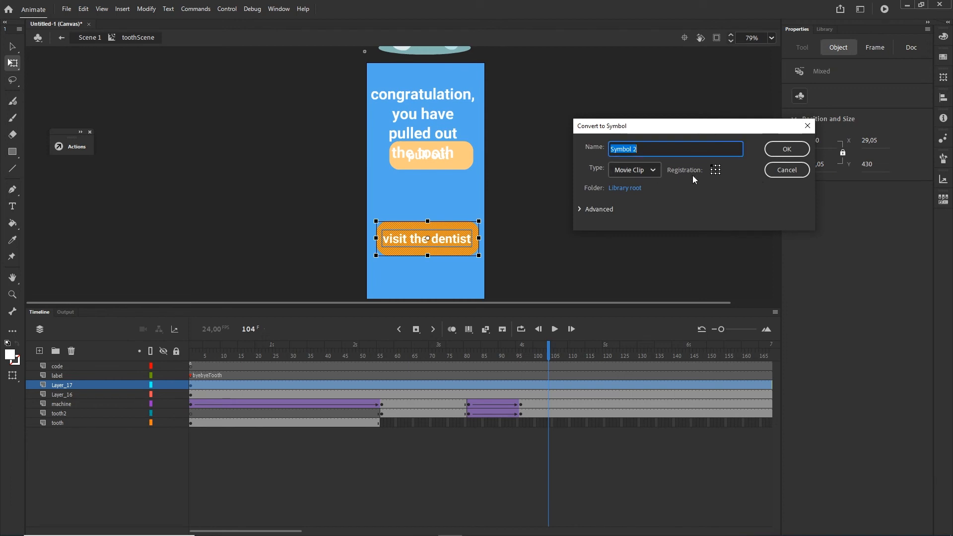
{"action": "left_click", "coordinate": [792, 152]}
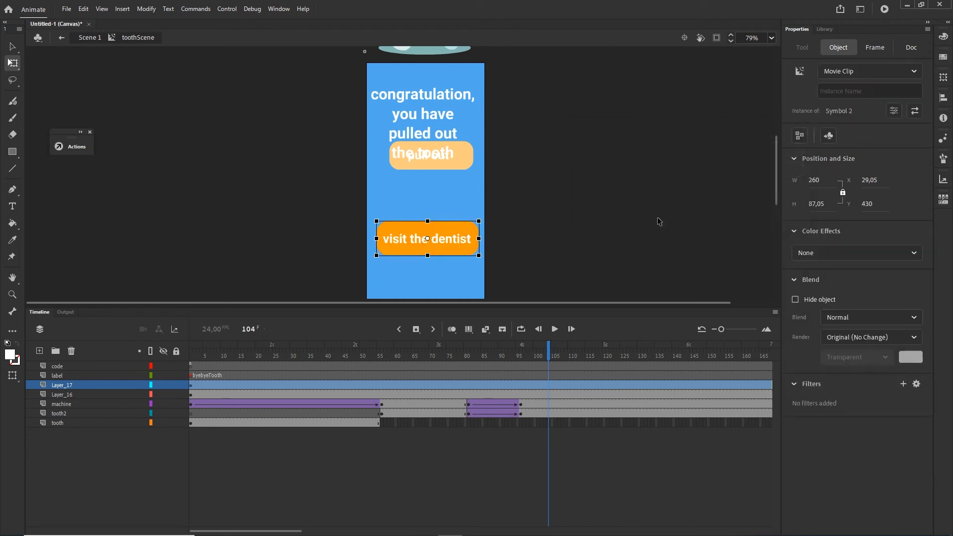
{"action": "left_click", "coordinate": [658, 220]}
- Convert the "congratulation, you have pulled out the tooth" text into a Movie Clip symbol
{"action": "left_click", "coordinate": [408, 97]}
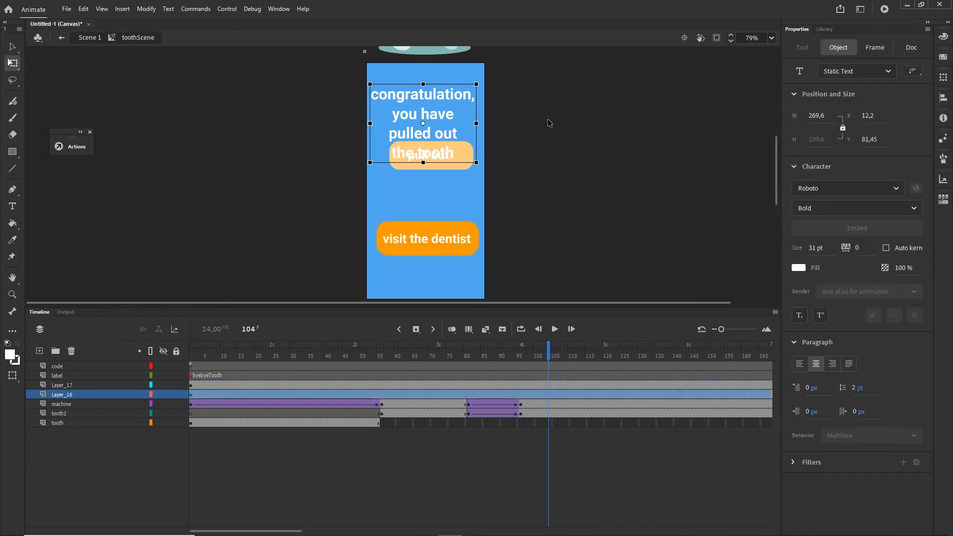
{"action": "key", "text": "F8"}
{"action": "left_click", "coordinate": [790, 150]}
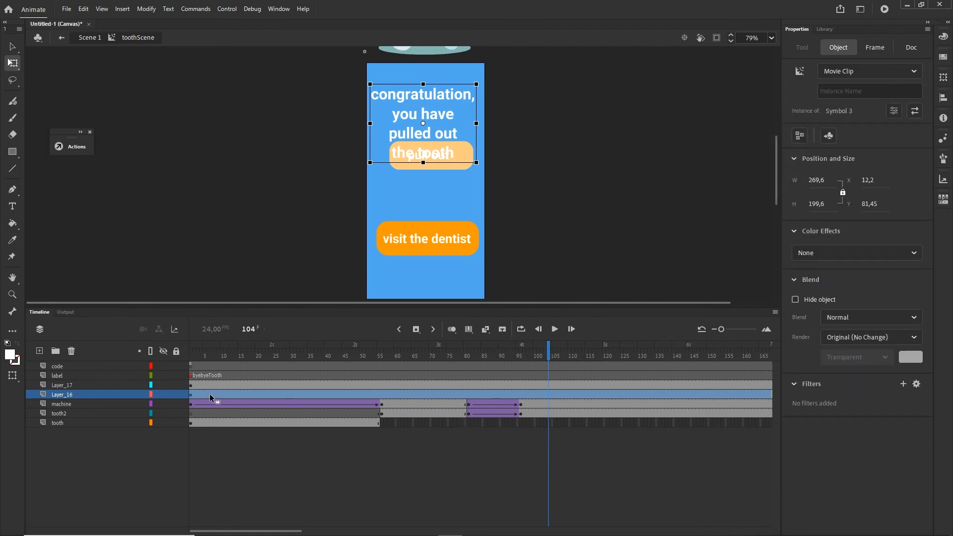
- Move the first keyframes of Layer_16 and Layer_17 to frame 107 and insert keyframes on both layers at frame 124
{"action": "left_click", "coordinate": [191, 395]}
{"action": "left_click_drag", "start_coordinate": [191, 391], "coordinate": [559, 390]}
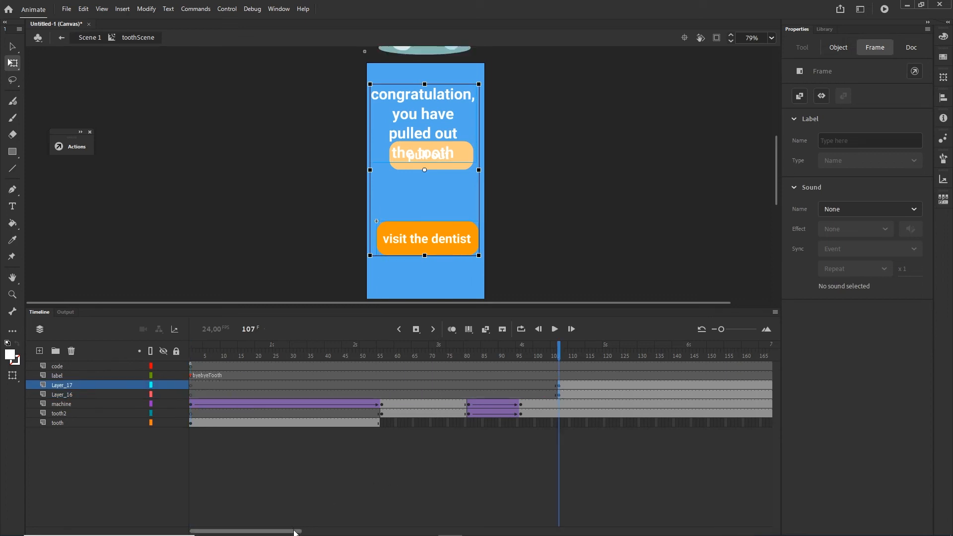
{"action": "left_click_drag", "start_coordinate": [294, 530], "coordinate": [330, 530]}
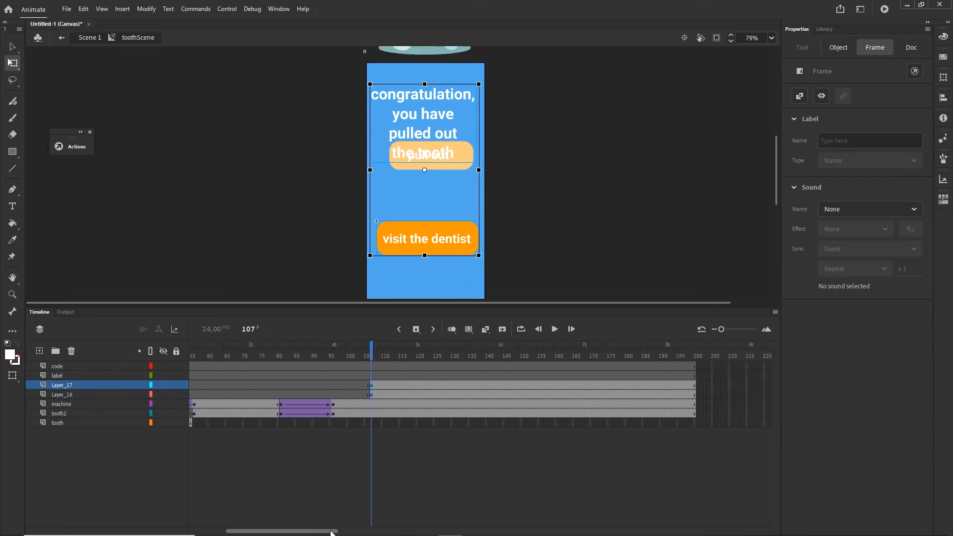
{"action": "left_click", "coordinate": [427, 394]}
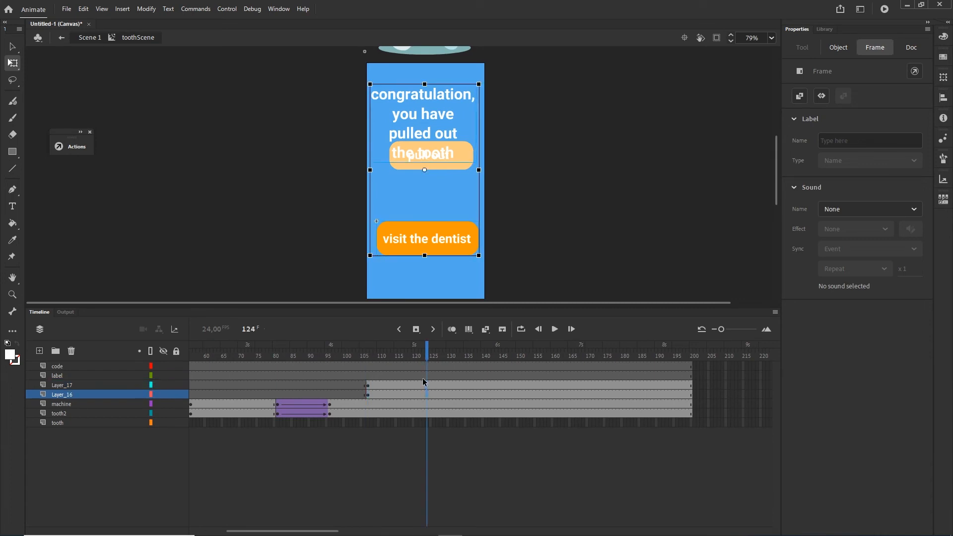
{"action": "key", "text": "F6"}
- At frame 107, shift the congratulation text and the dentist button down together to a shared Y of 151.45
{"action": "left_click", "coordinate": [368, 396]}
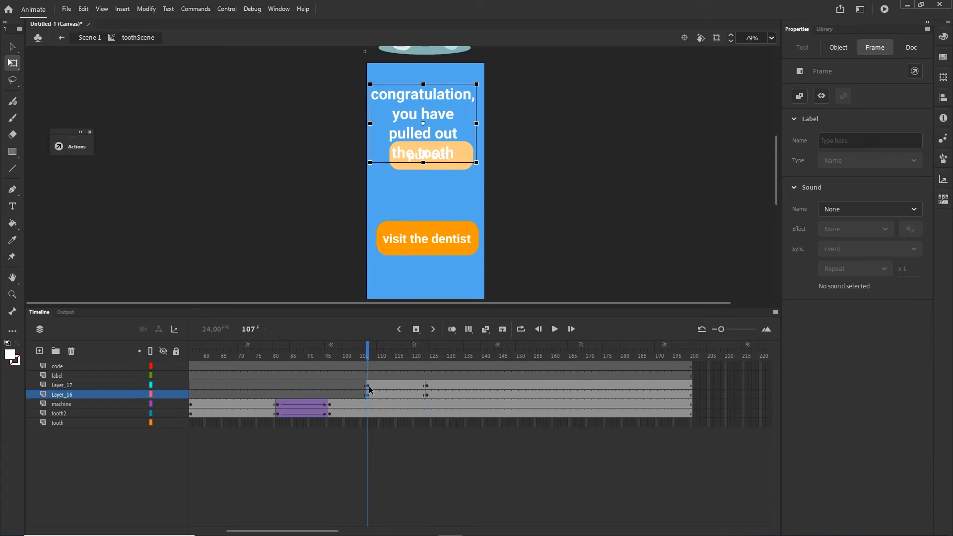
{"action": "key", "text": "shift+Down"}
{"action": "key", "text": "shift+Down"}
{"action": "key", "text": "shift+Down"}
{"action": "key", "text": "shift+Down"}
{"action": "key", "text": "shift+Down"}
{"action": "key", "text": "shift+Down"}
{"action": "key", "text": "shift+Down"}
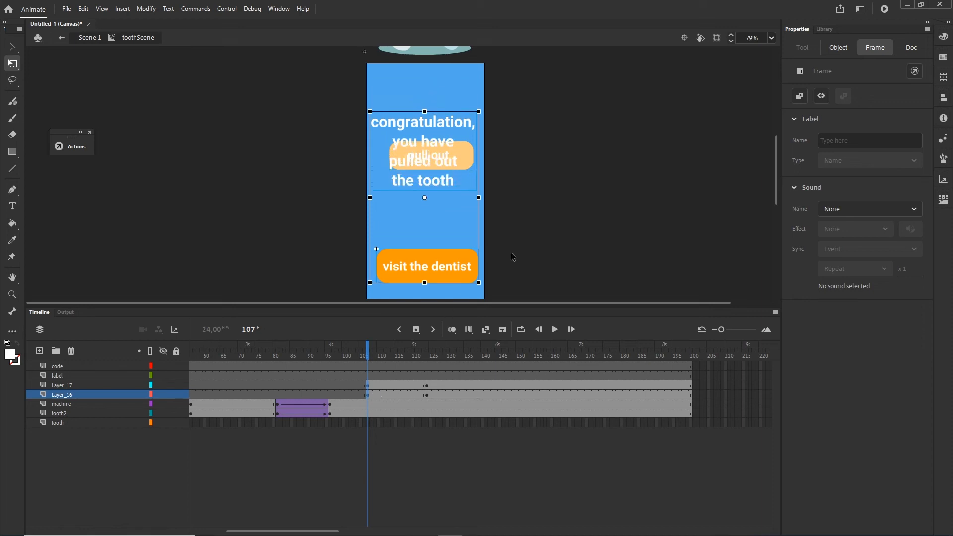
- Make the congratulation text and dentist button fully transparent at frame 107 with the Alpha color effect
{"action": "left_click", "coordinate": [466, 269]}
{"action": "left_click", "coordinate": [884, 233]}
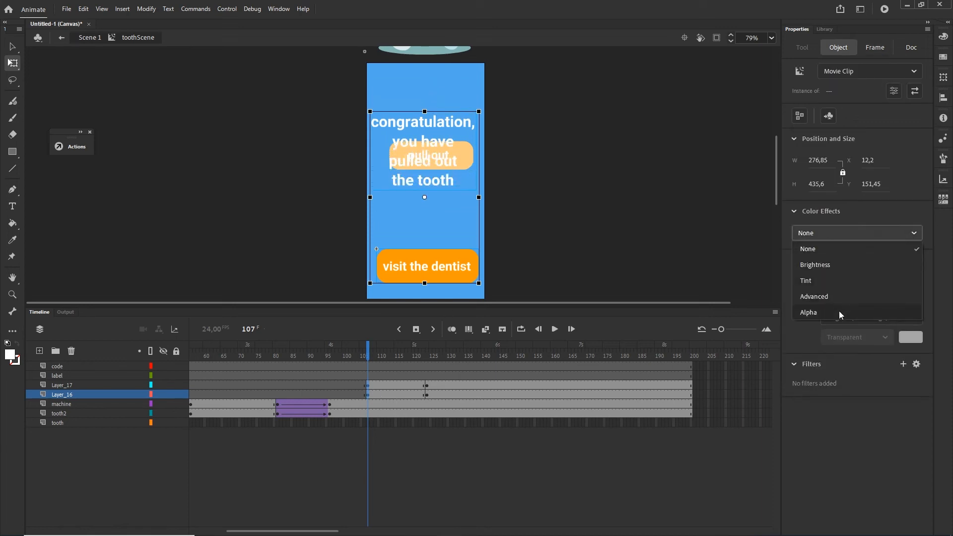
{"action": "left_click", "coordinate": [839, 316]}
- Create classic tweens on Layer_16 and Layer_17 between frames 107 and 124 and scrub through the fade-in
{"action": "left_click", "coordinate": [394, 395]}
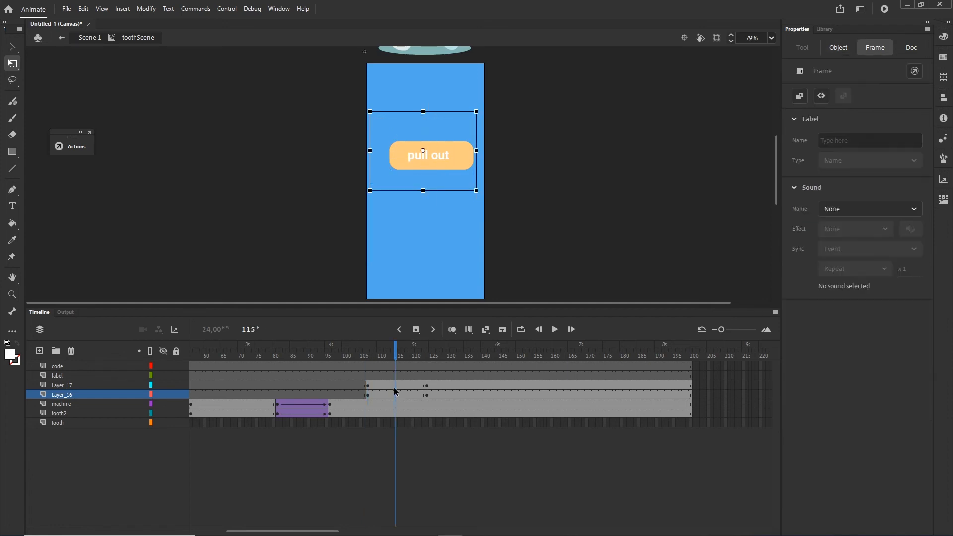
{"action": "right_click", "coordinate": [396, 395]}
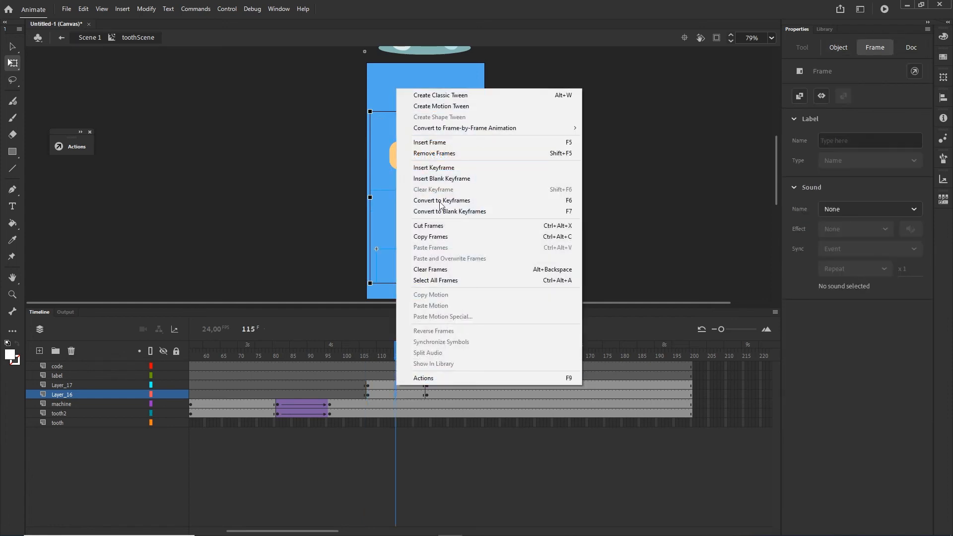
{"action": "left_click", "coordinate": [441, 95]}
{"action": "left_click_drag", "start_coordinate": [396, 356], "coordinate": [435, 356]}
- Apply a Quad Ease-Out effect to the classic tweens on Layer_16 and Layer_17
{"action": "left_click", "coordinate": [368, 394]}
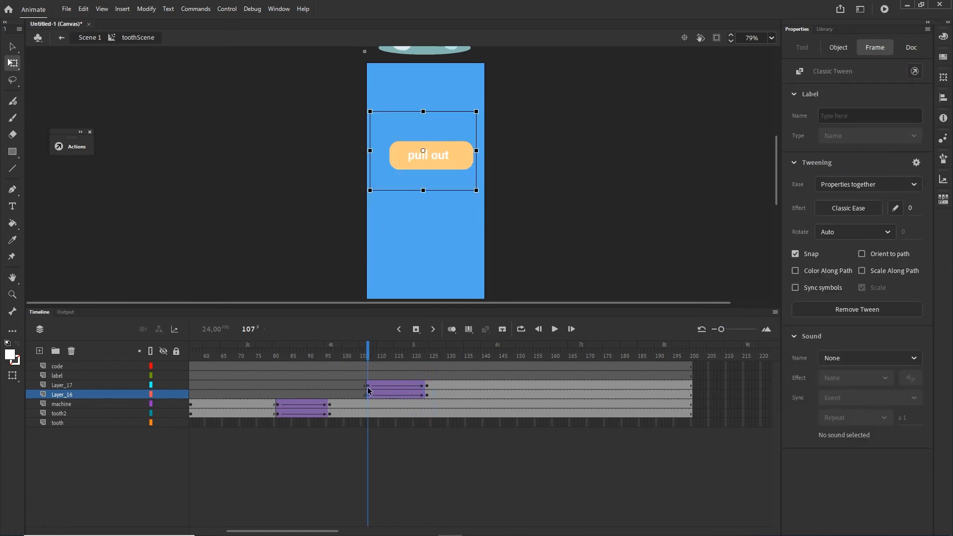
{"action": "left_click", "coordinate": [850, 208]}
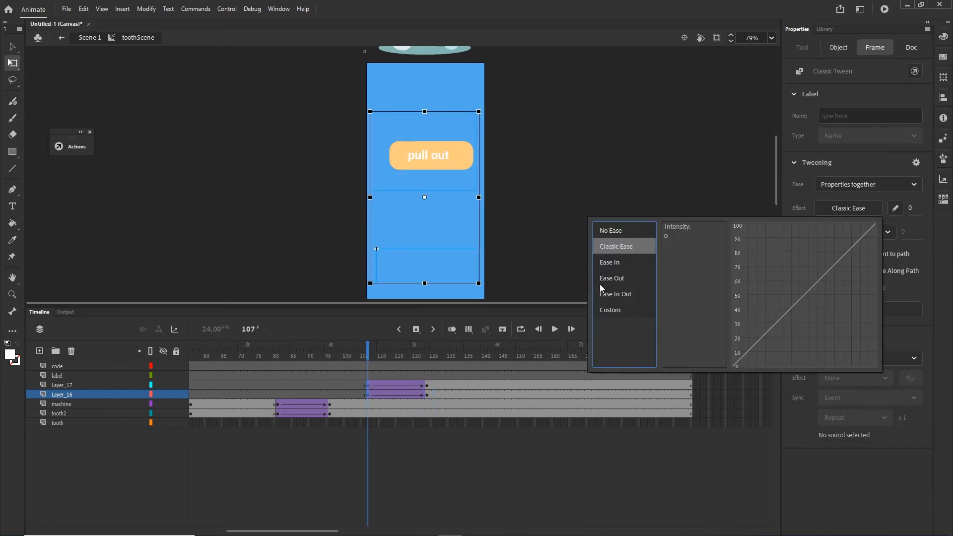
{"action": "left_click", "coordinate": [615, 280]}
{"action": "double_click", "coordinate": [690, 229]}
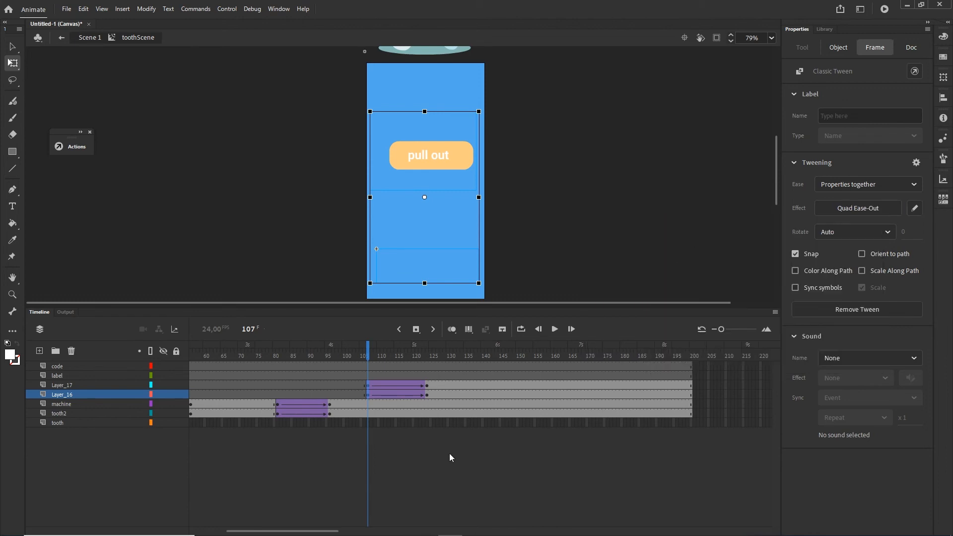
{"action": "left_click", "coordinate": [449, 454]}
- Delay the dentist button's tween on Layer_17 by 20 frames so it starts after the congratulation text's tween
{"action": "left_click", "coordinate": [427, 386]}
{"action": "left_click", "coordinate": [368, 390], "text": "shift"}
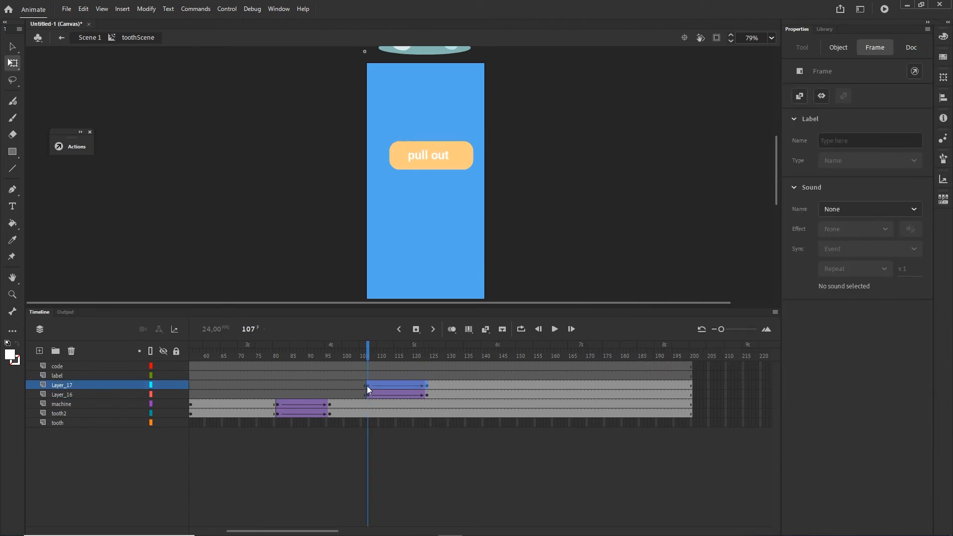
{"action": "left_click_drag", "start_coordinate": [369, 390], "coordinate": [228, 345]}
- Test the banner in the browser by triggering the "pull out" button, and return to Animate
{"action": "key", "text": "ctrl+Return"}
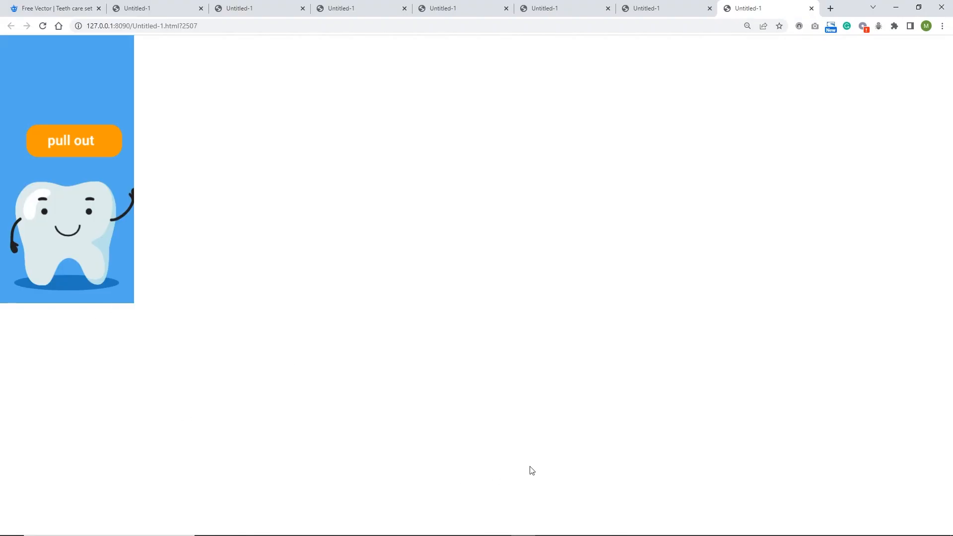
{"action": "left_click", "coordinate": [73, 143]}
{"action": "left_click", "coordinate": [70, 148]}
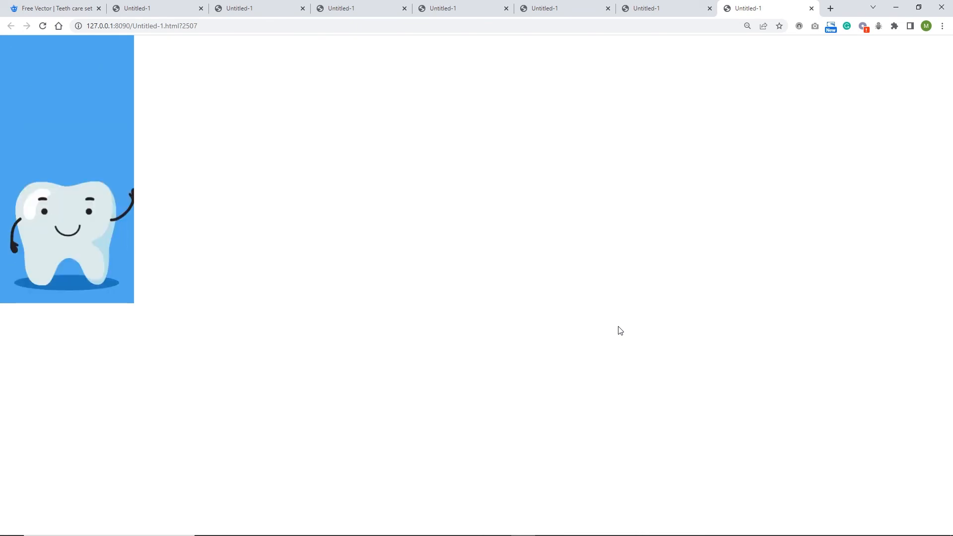
{"action": "left_click", "coordinate": [896, 7]}
{"action": "left_click", "coordinate": [40, 312]}
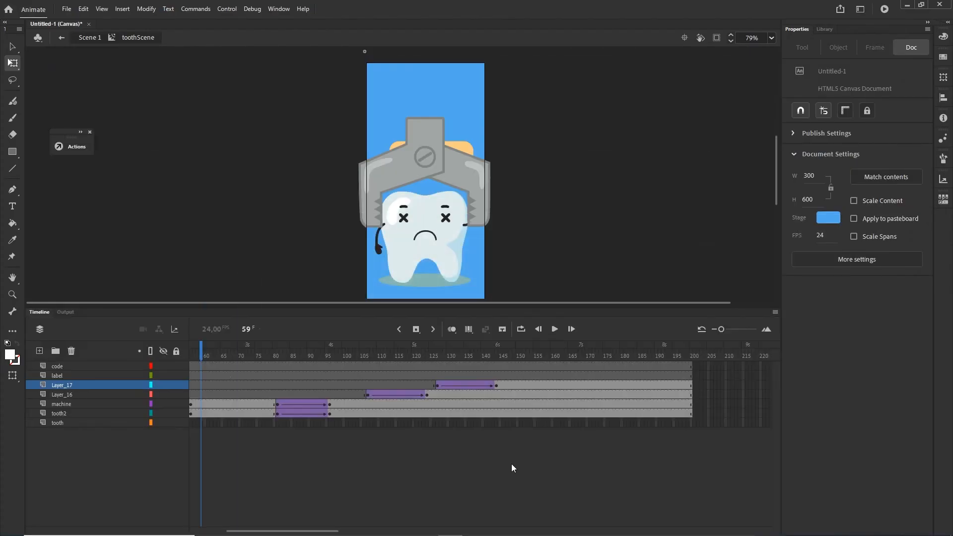
- Move the keyframe on the code layer from frame 1 to frame 200, the end of the animation
{"action": "left_click_drag", "start_coordinate": [338, 533], "coordinate": [258, 528]}
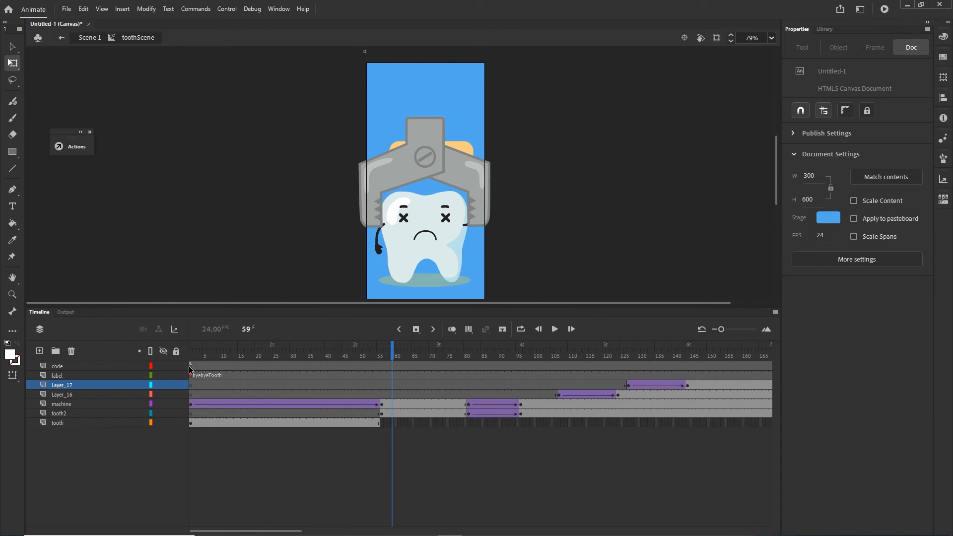
{"action": "left_click", "coordinate": [190, 367]}
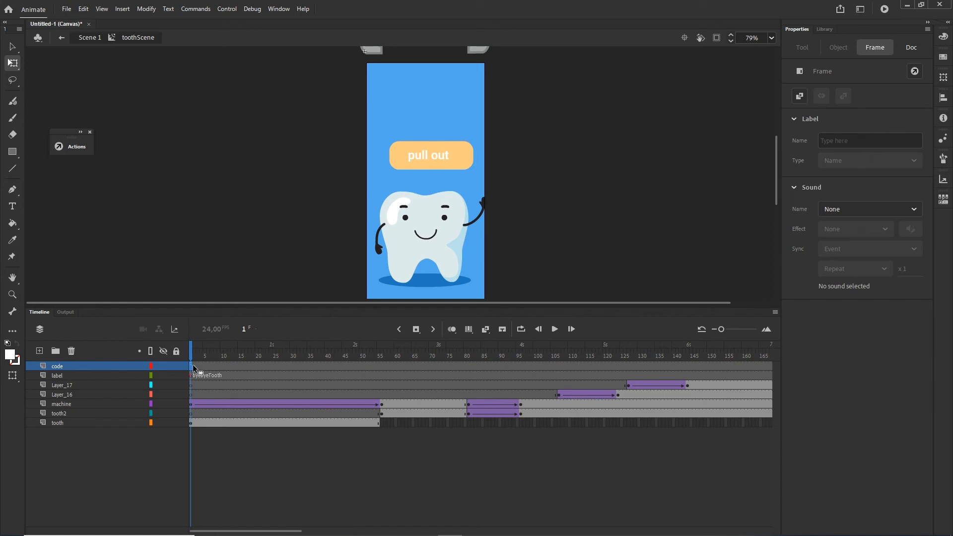
{"action": "left_click_drag", "start_coordinate": [753, 364], "coordinate": [674, 366]}
- Test the banner again in the browser, playing from "pull out" through to the closing text, and return to Animate
{"action": "key", "text": "ctrl+Return"}
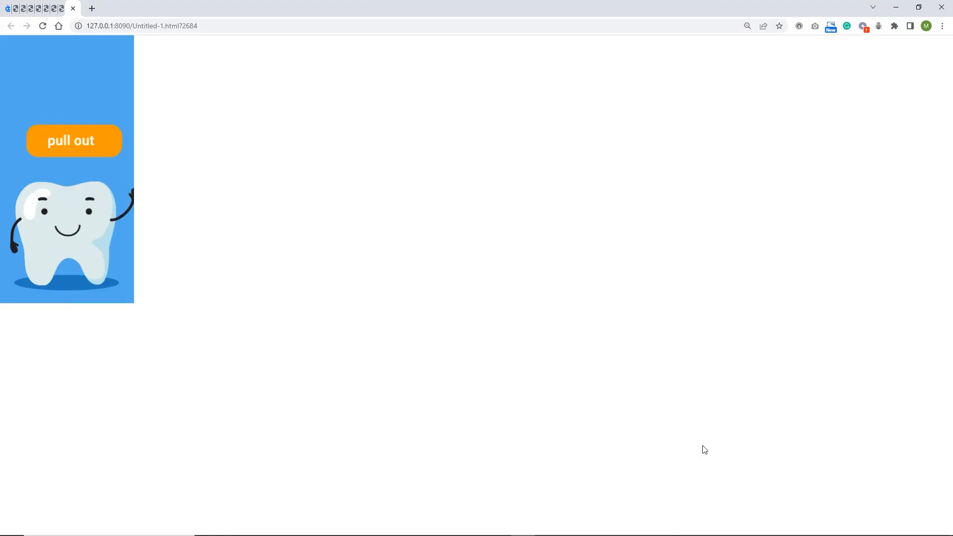
{"action": "left_click", "coordinate": [76, 145]}
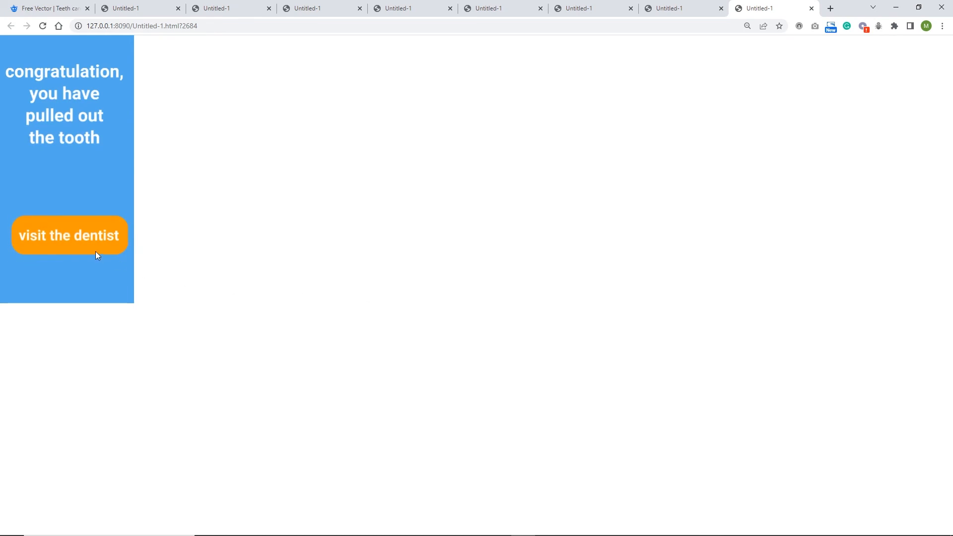
{"action": "left_click", "coordinate": [896, 9]}
{"action": "left_click", "coordinate": [40, 312]}
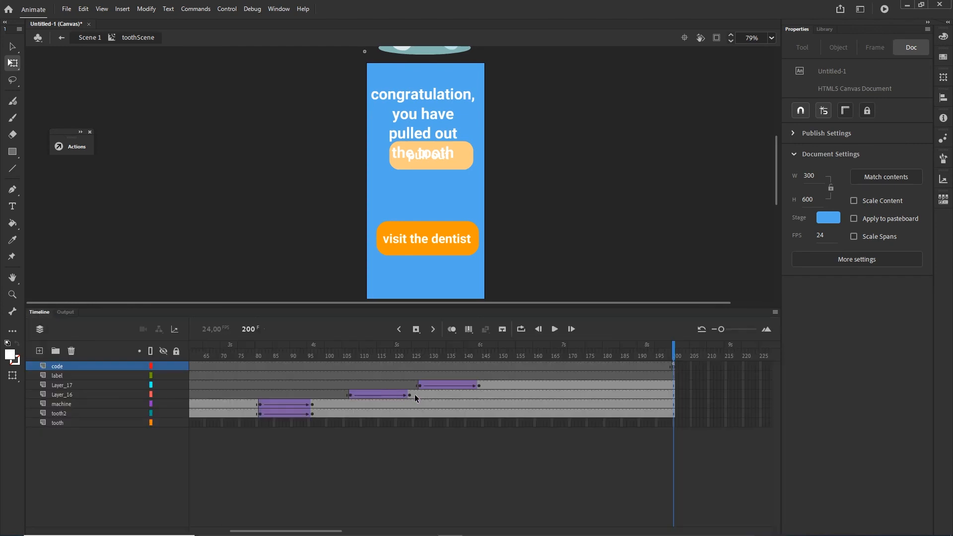
- Open the smiling tooth symbol at frame 1 for editing and extend all of its layers to frame 200
{"action": "left_click_drag", "start_coordinate": [659, 351], "coordinate": [375, 355]}
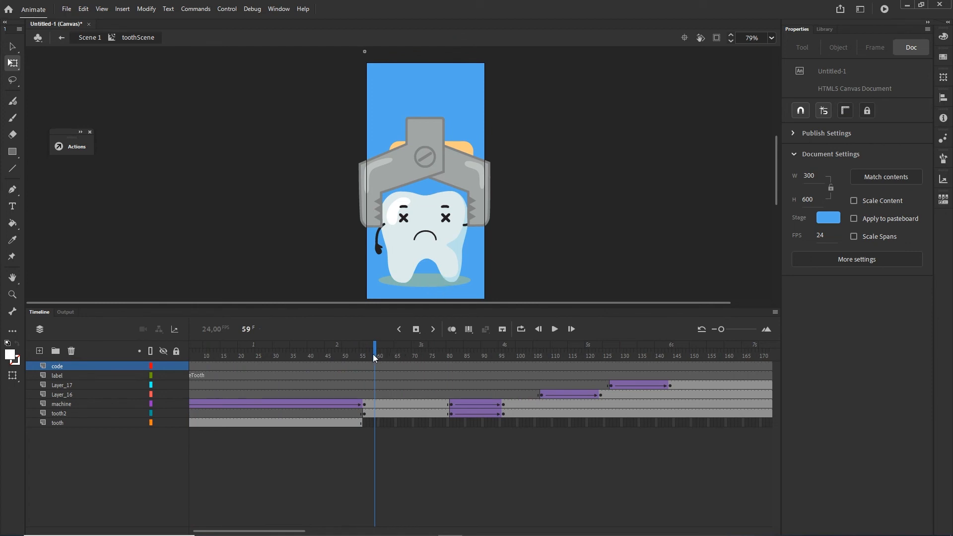
{"action": "left_click_drag", "start_coordinate": [375, 357], "coordinate": [151, 367]}
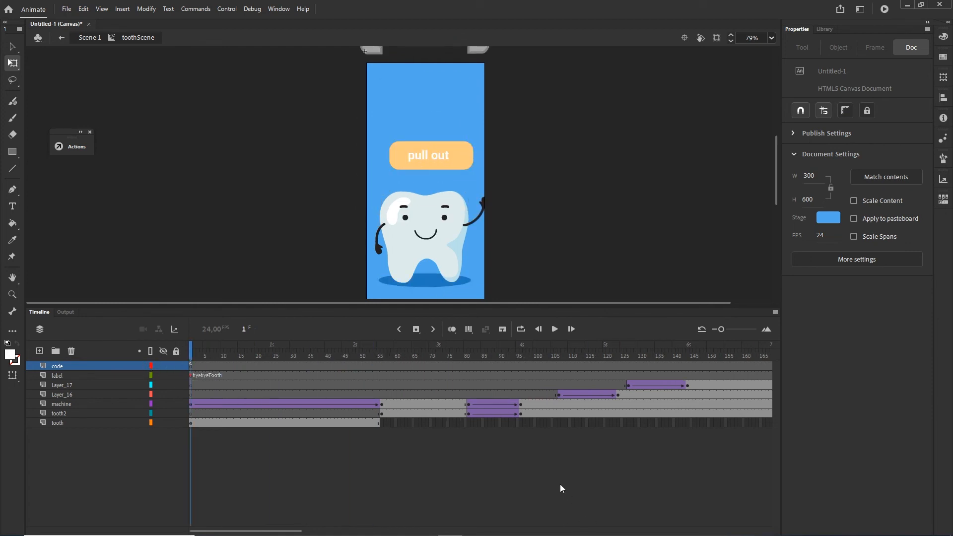
{"action": "left_click", "coordinate": [57, 424]}
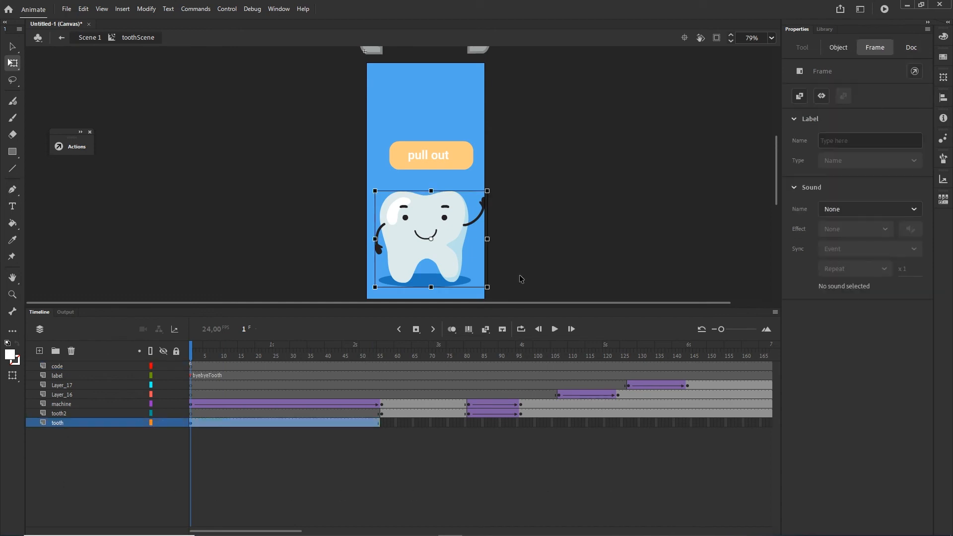
{"action": "double_click", "coordinate": [453, 248]}
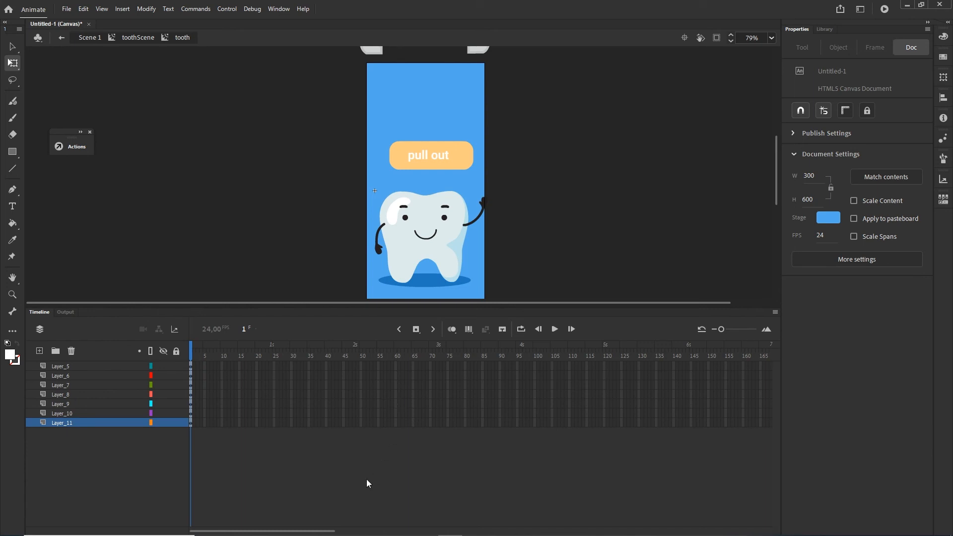
{"action": "left_click_drag", "start_coordinate": [322, 531], "coordinate": [413, 531]}
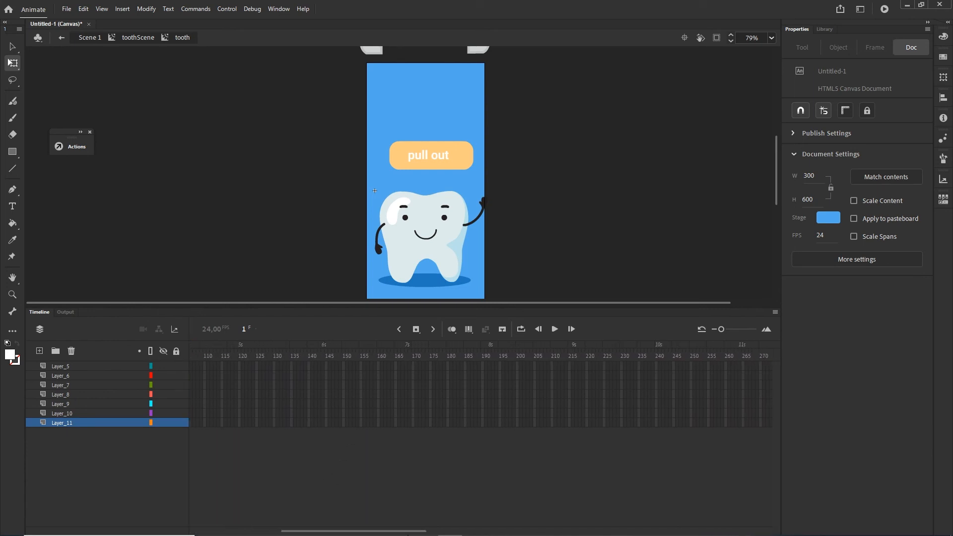
{"action": "left_click", "coordinate": [517, 366], "text": "shift"}
{"action": "key", "text": "F5"}
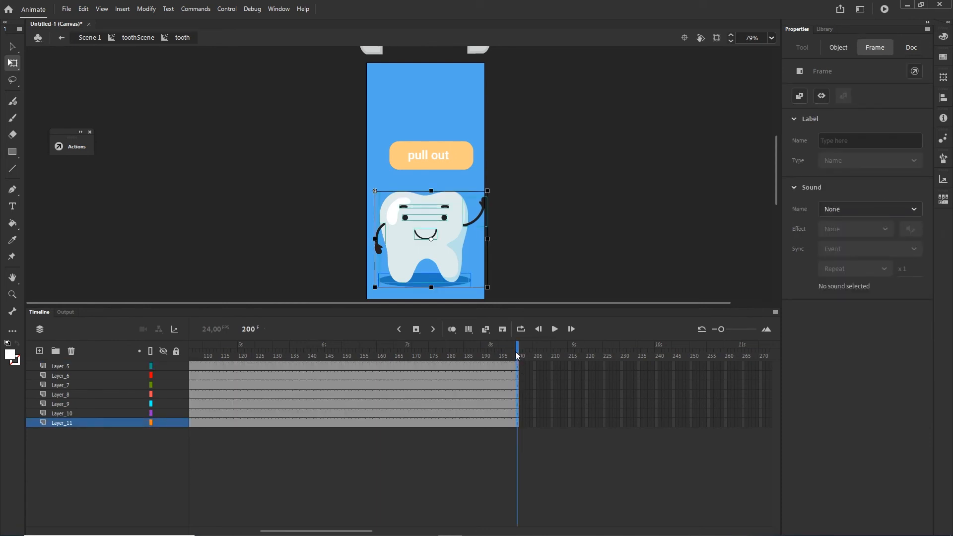
- Convert the tooth's raised arm into a movie clip symbol named hand
{"action": "left_click_drag", "start_coordinate": [518, 356], "coordinate": [368, 355]}
{"action": "scroll", "coordinate": [493, 216], "scroll_direction": "up", "scroll_amount": 3}
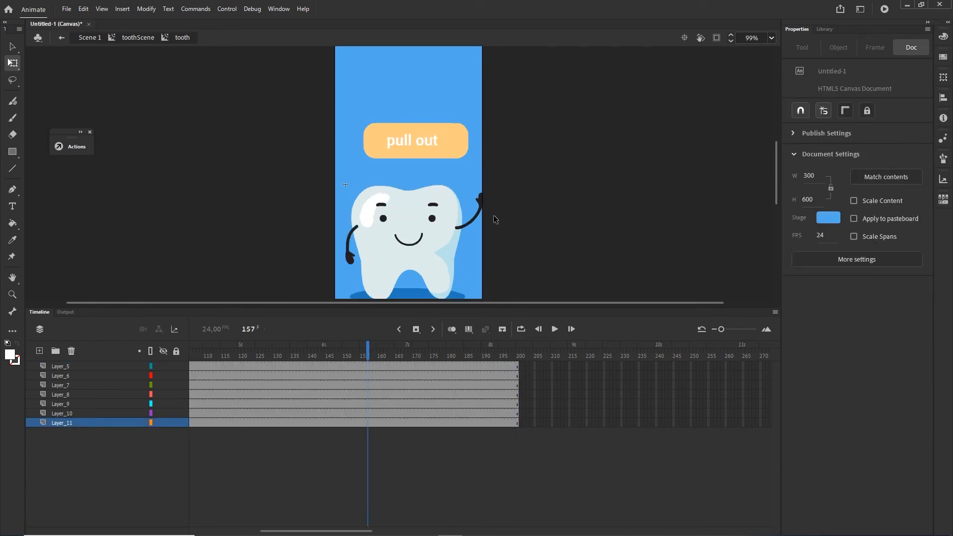
{"action": "left_click", "coordinate": [475, 193]}
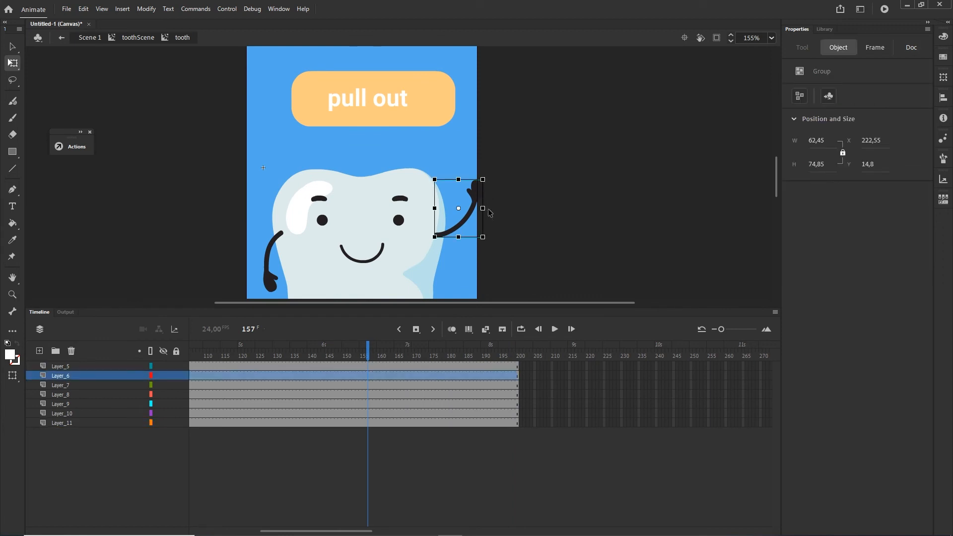
{"action": "scroll", "coordinate": [489, 223], "scroll_direction": "up", "scroll_amount": 1}
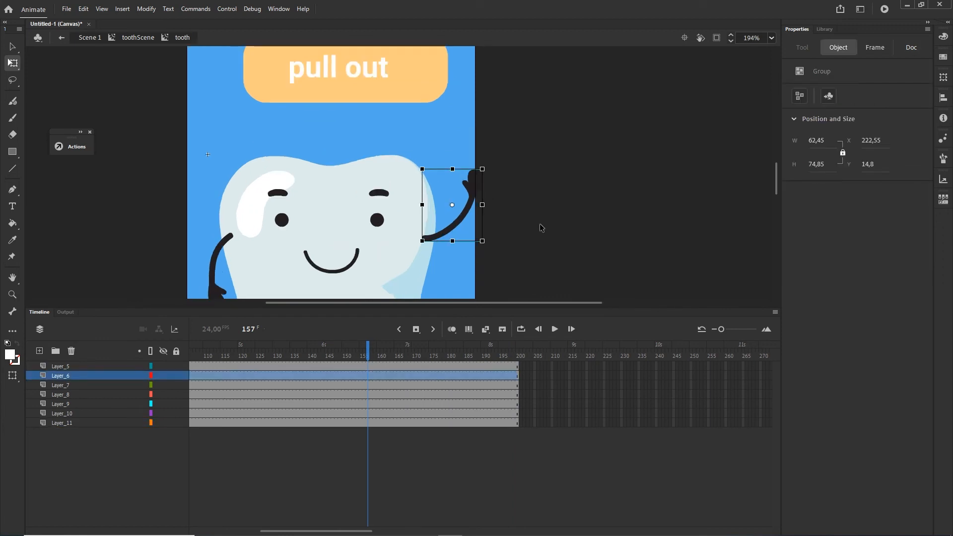
{"action": "scroll", "coordinate": [525, 219], "scroll_direction": "down", "scroll_amount": 2}
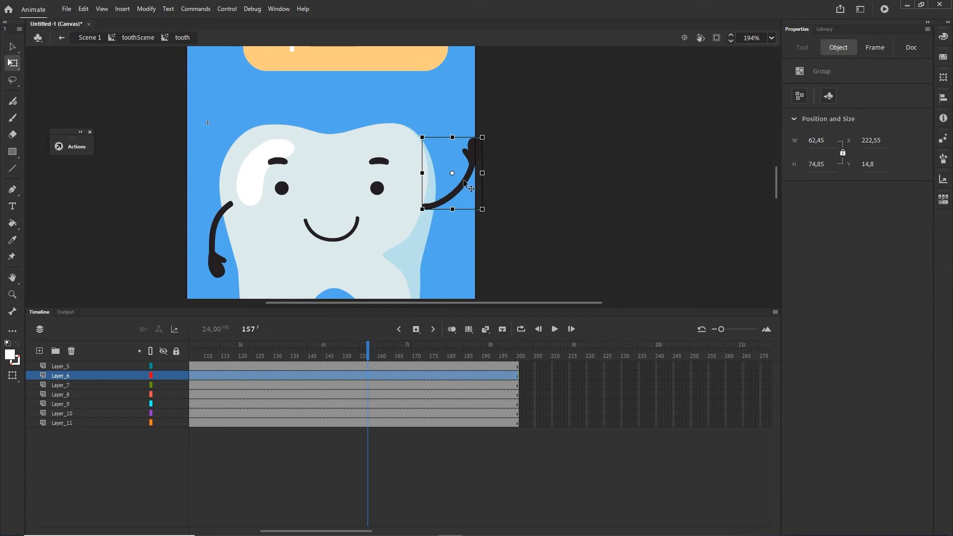
{"action": "key", "text": "F8"}
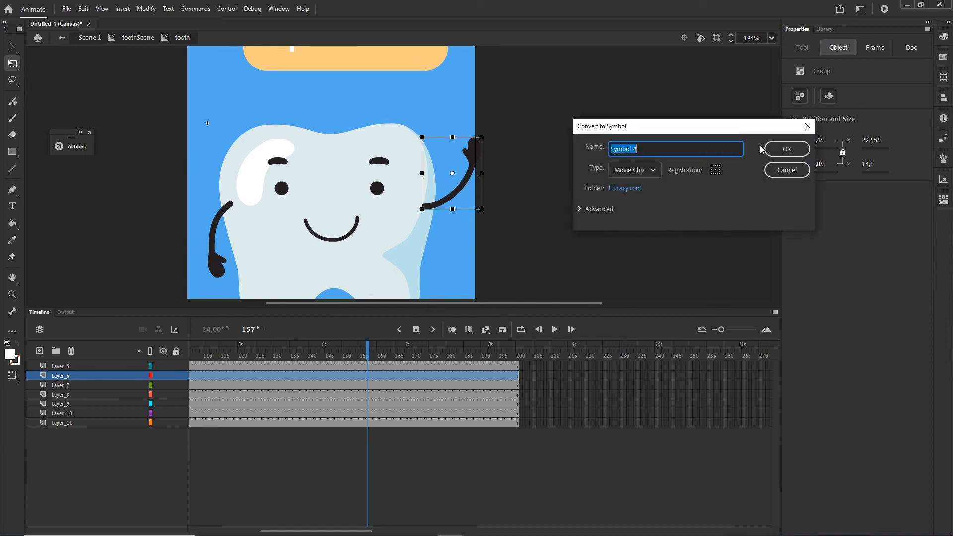
{"action": "type", "text": "hand"}
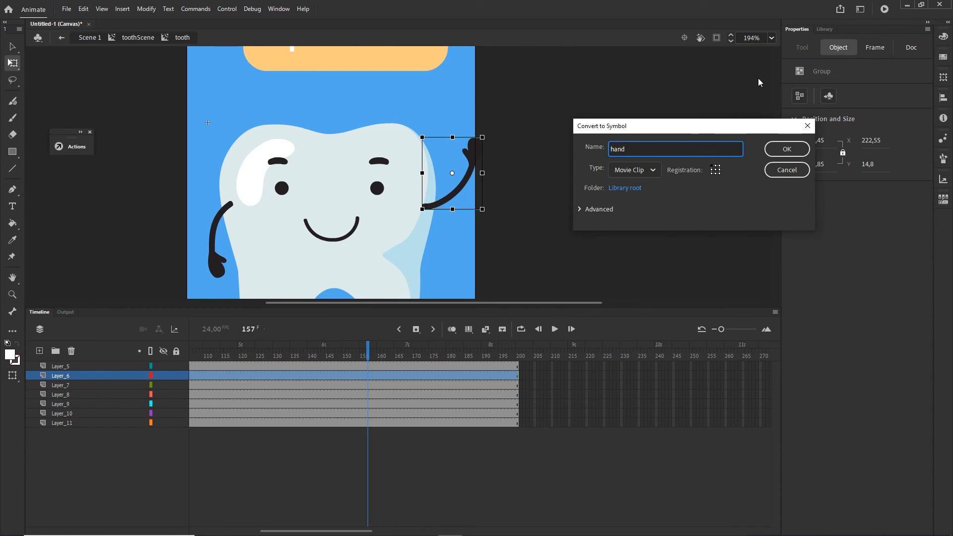
{"action": "left_click", "coordinate": [787, 150]}
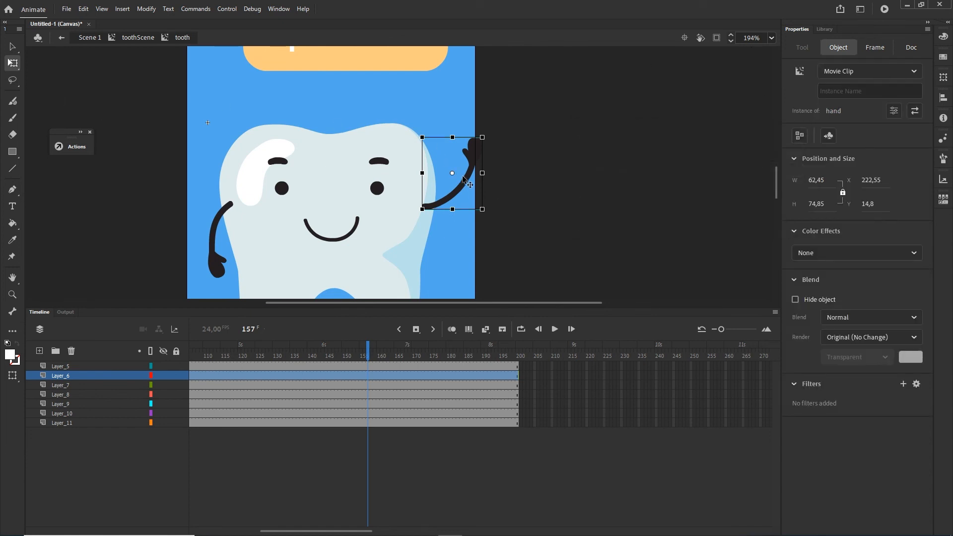
- Move the raised arm's transformation point to the shoulder, and rotate the arm outward at frame 1 and inward at a keyframe on frame 11
{"action": "left_click_drag", "start_coordinate": [452, 174], "coordinate": [417, 213]}
{"action": "left_click_drag", "start_coordinate": [357, 530], "coordinate": [288, 531]}
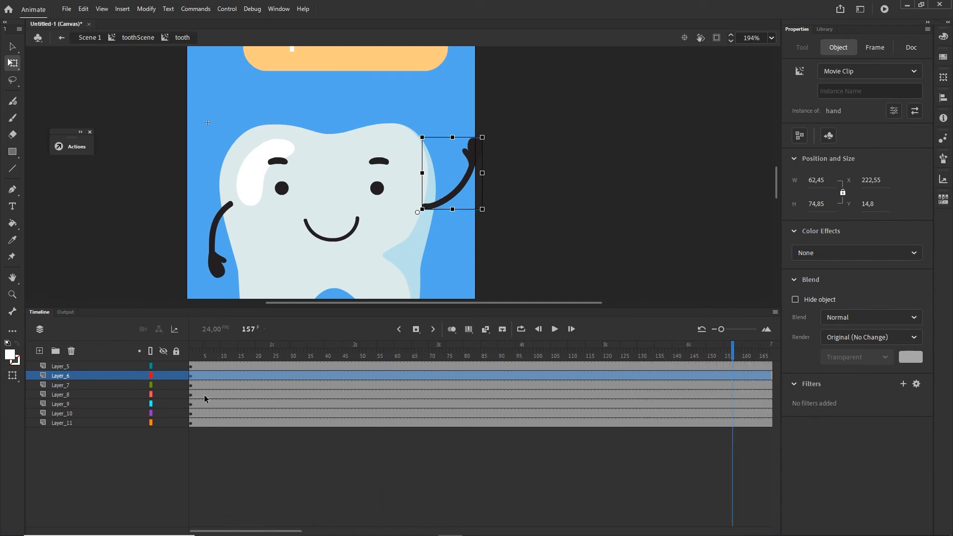
{"action": "left_click", "coordinate": [210, 379]}
{"action": "left_click_drag", "start_coordinate": [217, 379], "coordinate": [223, 380]}
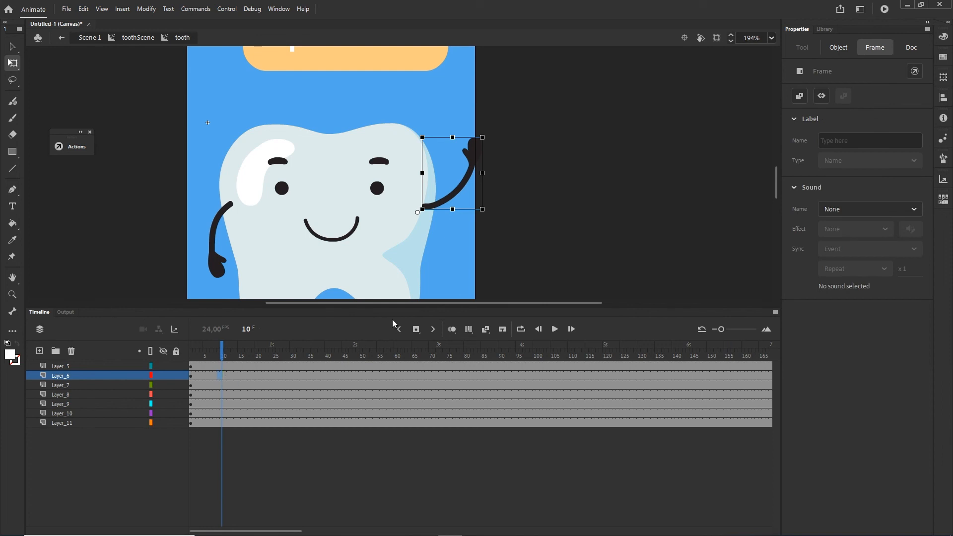
{"action": "left_click", "coordinate": [192, 378]}
{"action": "left_click_drag", "start_coordinate": [491, 144], "coordinate": [497, 157]}
{"action": "left_click", "coordinate": [226, 379]}
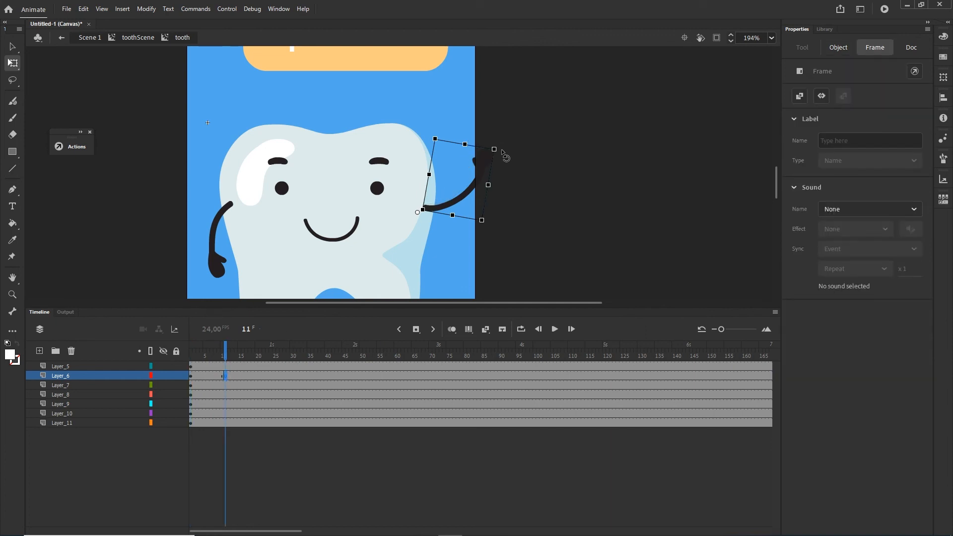
{"action": "left_click_drag", "start_coordinate": [502, 151], "coordinate": [467, 125]}
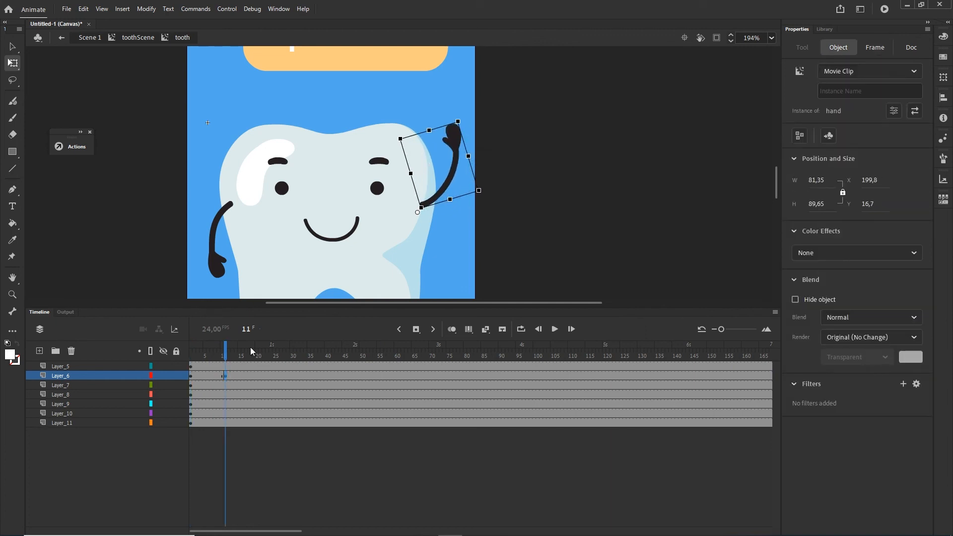
- Copy the arm's first keyframe to frame 21, add classic tweens between the three arm keyframes, and play the wave
{"action": "left_click", "coordinate": [191, 379]}
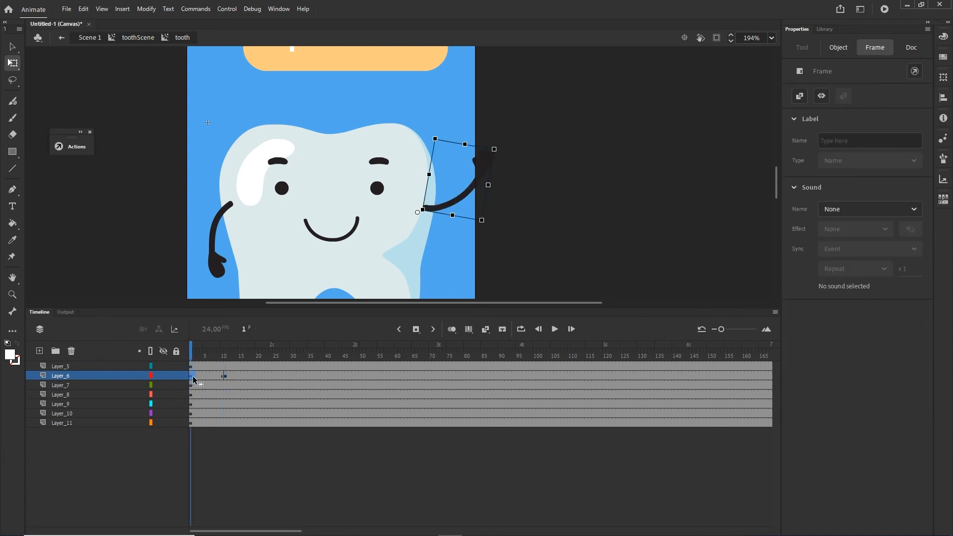
{"action": "left_click_drag", "start_coordinate": [193, 377], "coordinate": [260, 377]}
{"action": "left_click_drag", "start_coordinate": [242, 376], "coordinate": [177, 354]}
{"action": "key", "text": "F4"}
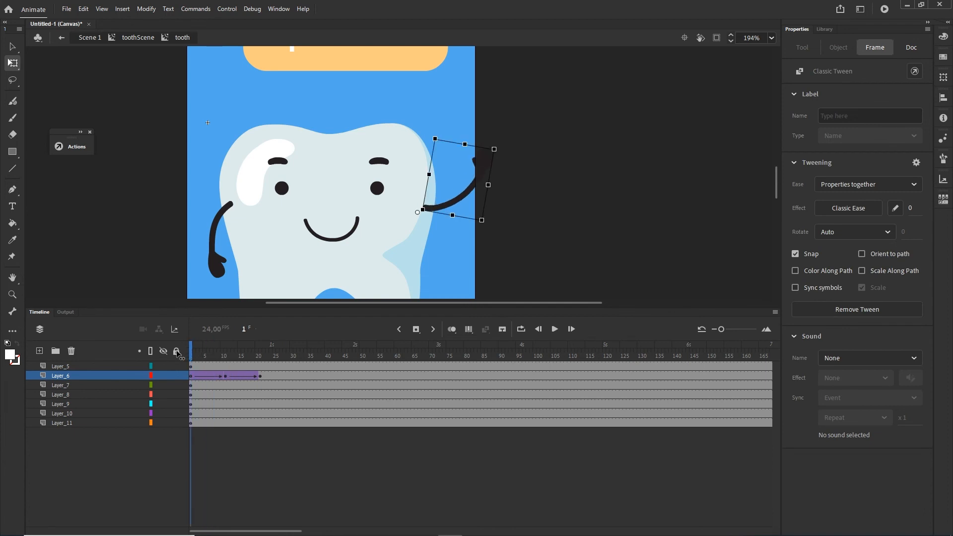
{"action": "key", "text": "Return"}
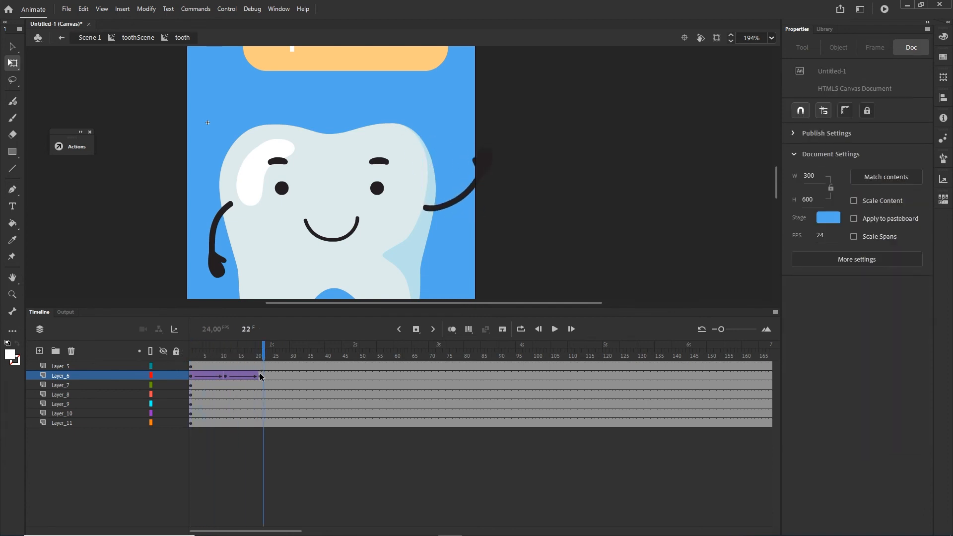
- Duplicate the arm's wave tweens on the same layer so the copy starts at frame 21
{"action": "left_click_drag", "start_coordinate": [192, 380], "coordinate": [263, 377]}
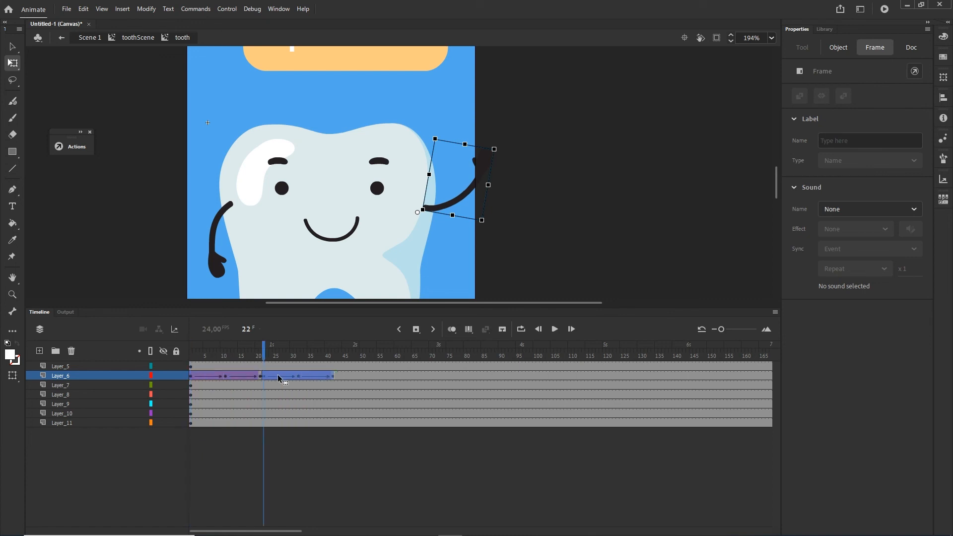
{"action": "key", "text": "ctrl+z"}
{"action": "left_click", "coordinate": [270, 378]}
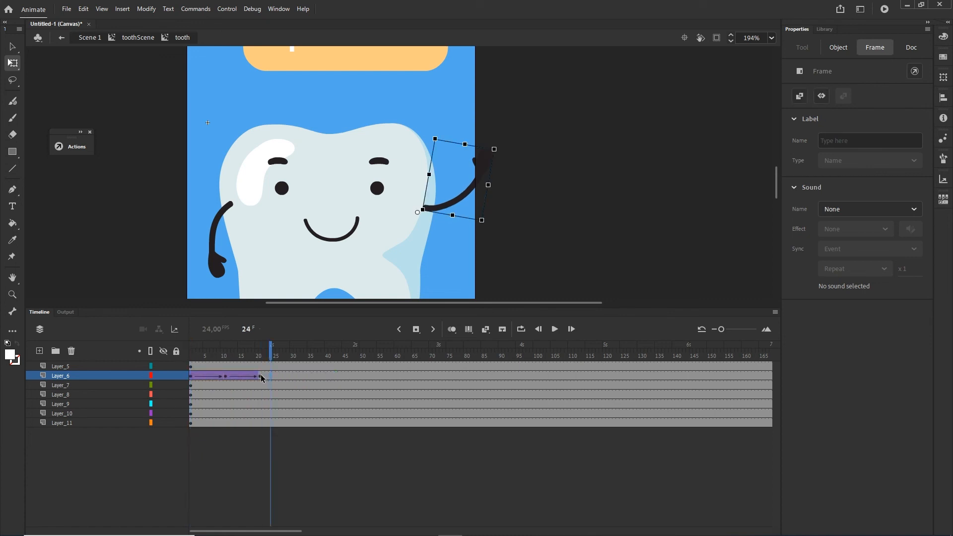
{"action": "left_click", "coordinate": [260, 377]}
{"action": "left_click", "coordinate": [195, 379]}
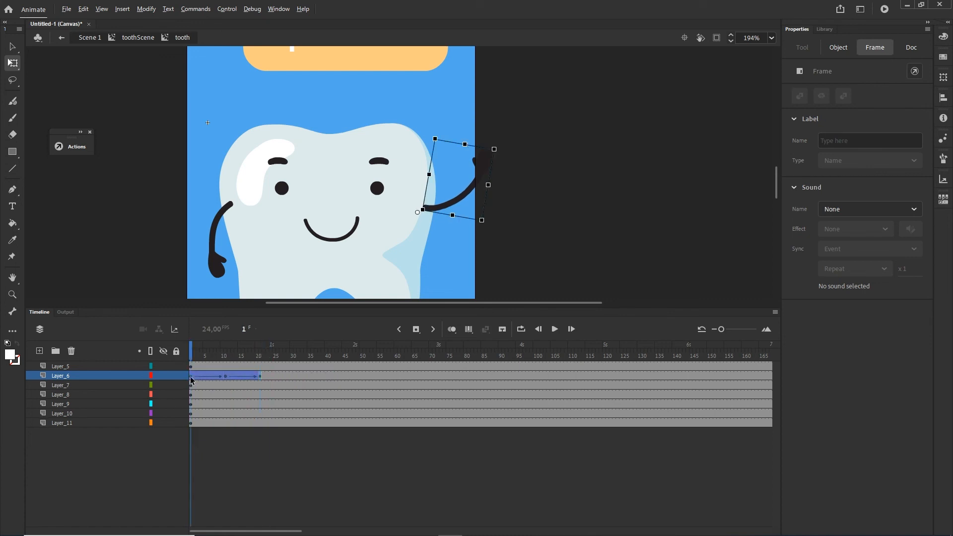
{"action": "left_click_drag", "start_coordinate": [195, 379], "coordinate": [260, 377]}
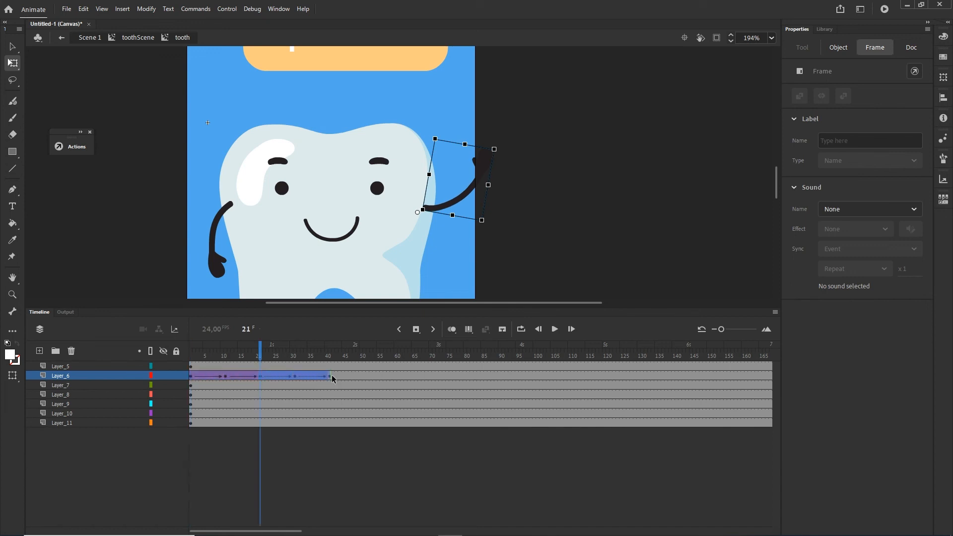
- Duplicate the whole arm-wave sequence twice on its layer, starting near frames 50 and 100, and scrub through the result
{"action": "left_click", "coordinate": [330, 379]}
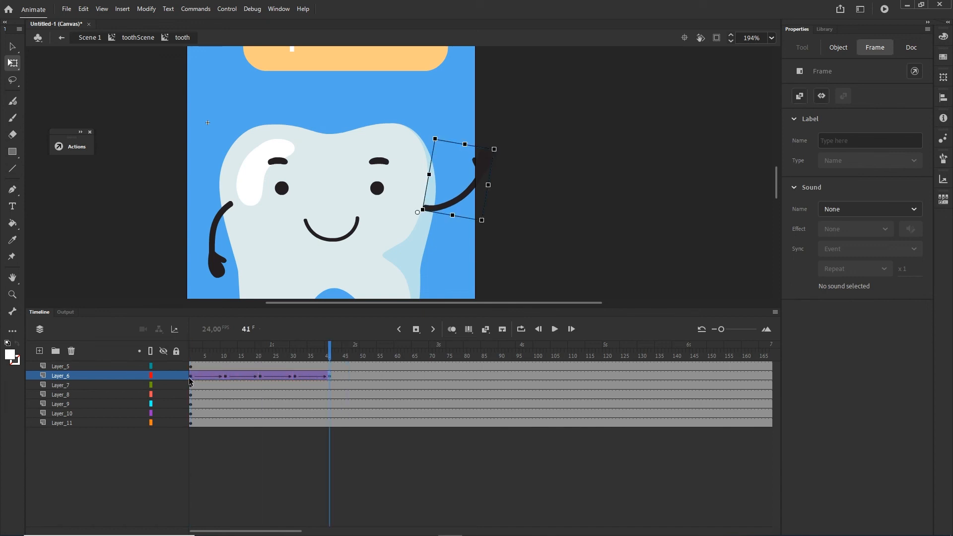
{"action": "left_click", "coordinate": [192, 381]}
{"action": "left_click_drag", "start_coordinate": [192, 381], "coordinate": [403, 357]}
{"action": "left_click_drag", "start_coordinate": [414, 326], "coordinate": [663, 333]}
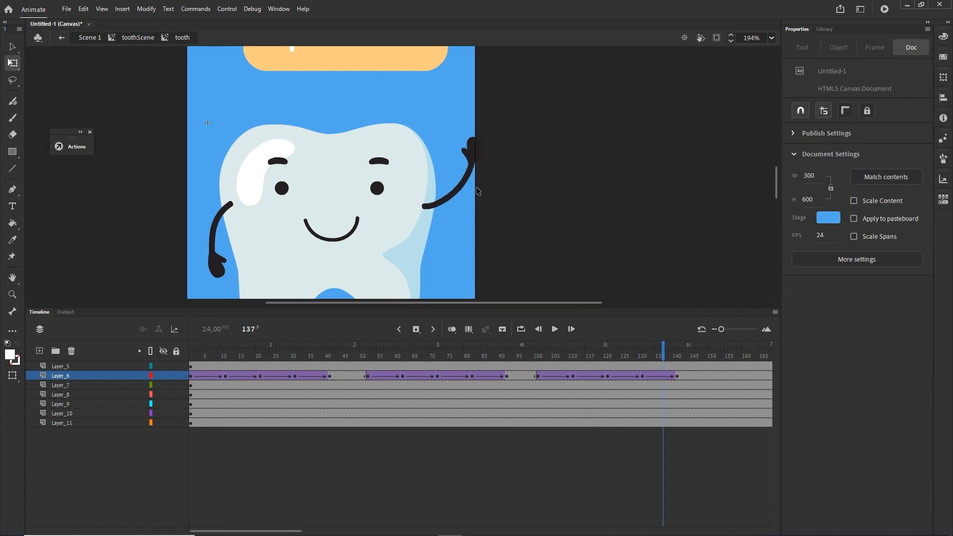
- Convert the tooth's eyebrows into a movie clip symbol, keeping the default name
{"action": "left_click", "coordinate": [387, 161]}
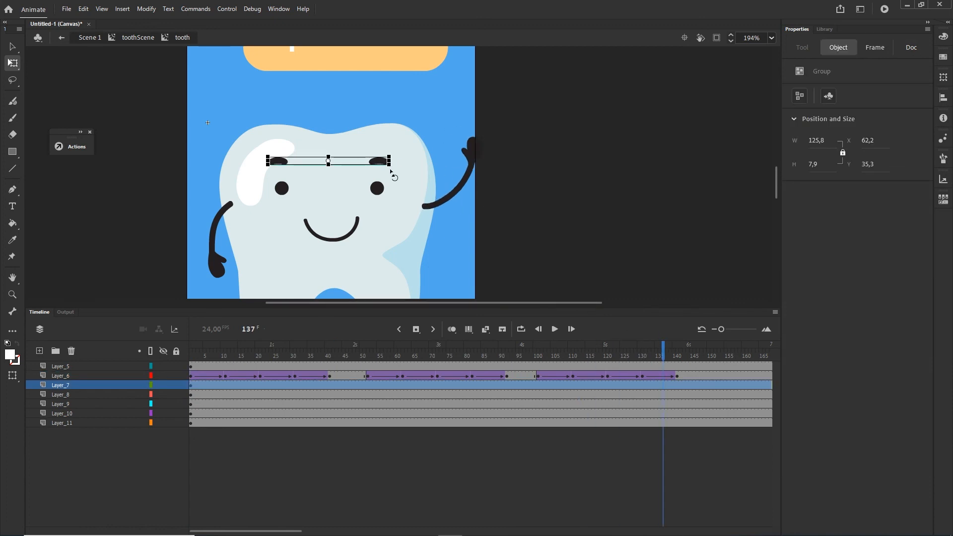
{"action": "key", "text": "F8"}
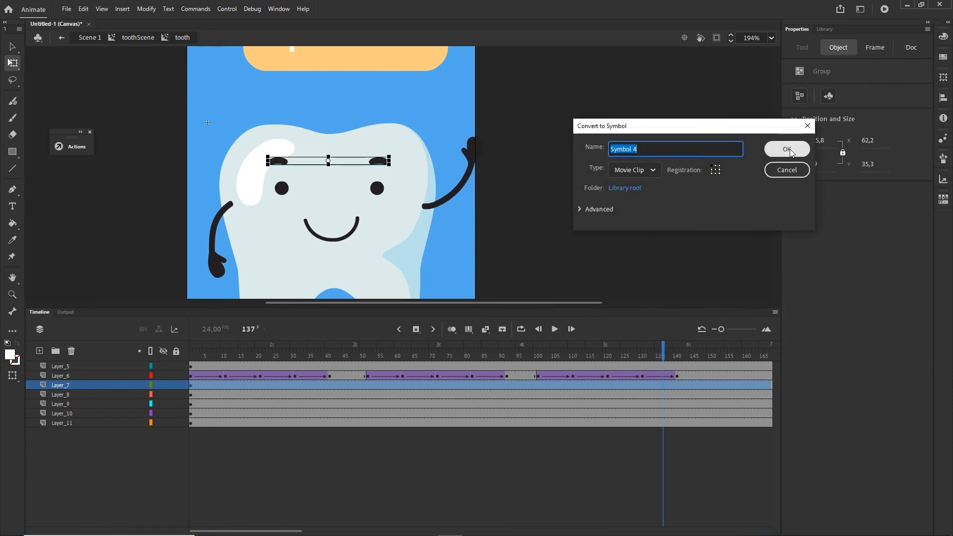
{"action": "left_click", "coordinate": [787, 149]}
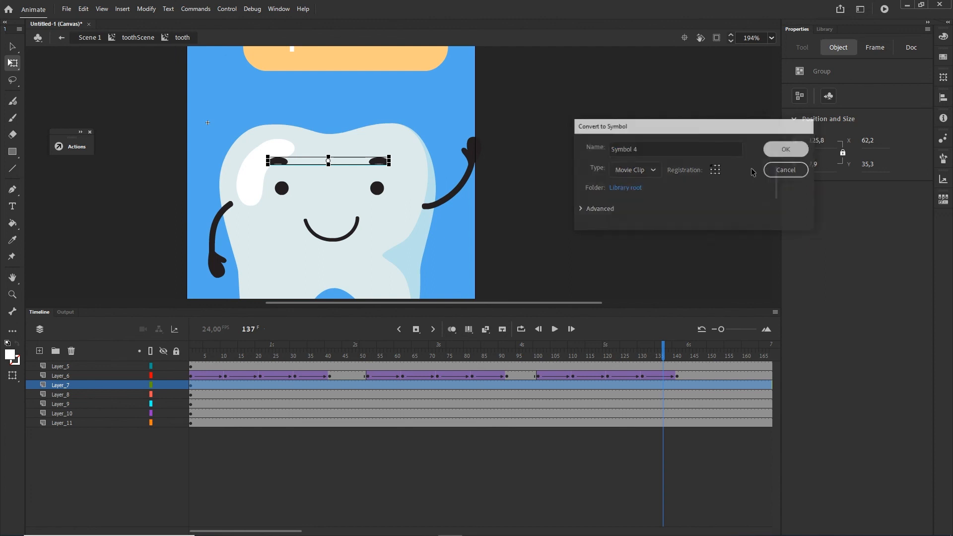
- Insert a keyframe at frame 10 of the eyebrow layer and nudge the eyebrows upward on the forehead
{"action": "left_click", "coordinate": [222, 386]}
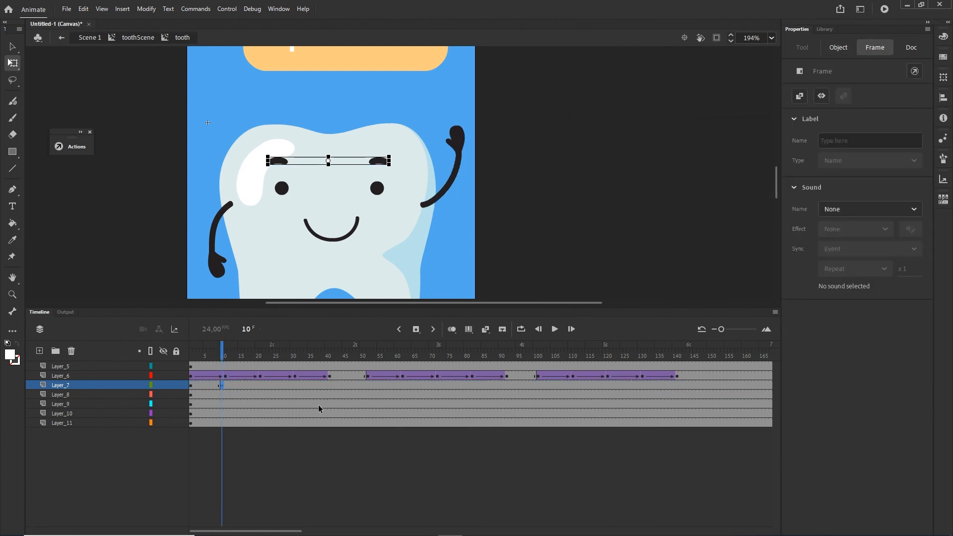
{"action": "key", "text": "F6"}
{"action": "key", "text": "Up"}
{"action": "key", "text": "Up"}
{"action": "key", "text": "Up"}
{"action": "key", "text": "Up"}
{"action": "key", "text": "Up"}
{"action": "key", "text": "Up"}
{"action": "key", "text": "Up"}
{"action": "key", "text": "Up"}
{"action": "key", "text": "Up"}
{"action": "key", "text": "Up"}
{"action": "key", "text": "Up"}
{"action": "key", "text": "Up"}
{"action": "key", "text": "Up"}
{"action": "key", "text": "Up"}
{"action": "key", "text": "Up"}
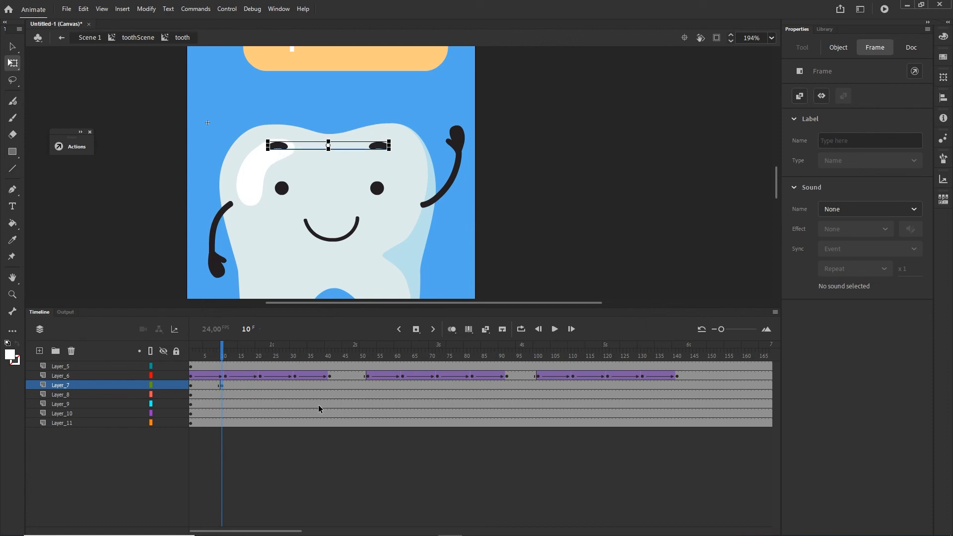
- Copy the eyebrows' first keyframe to frame 19 and create classic tweens between the three eyebrow keyframes
{"action": "mouse_move", "coordinate": [192, 388]}
{"action": "left_mouse_down"}
{"action": "mouse_move", "coordinate": [255, 388]}
{"action": "mouse_move", "coordinate": [208, 386]}
{"action": "left_mouse_up"}
{"action": "key", "text": "alt"}
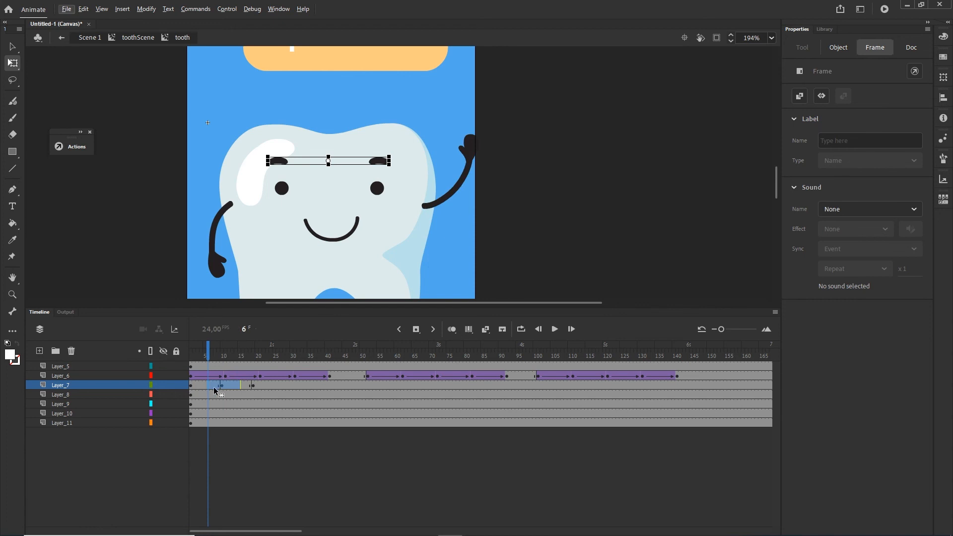
{"action": "right_click", "coordinate": [215, 390]}
{"action": "left_click", "coordinate": [270, 98]}
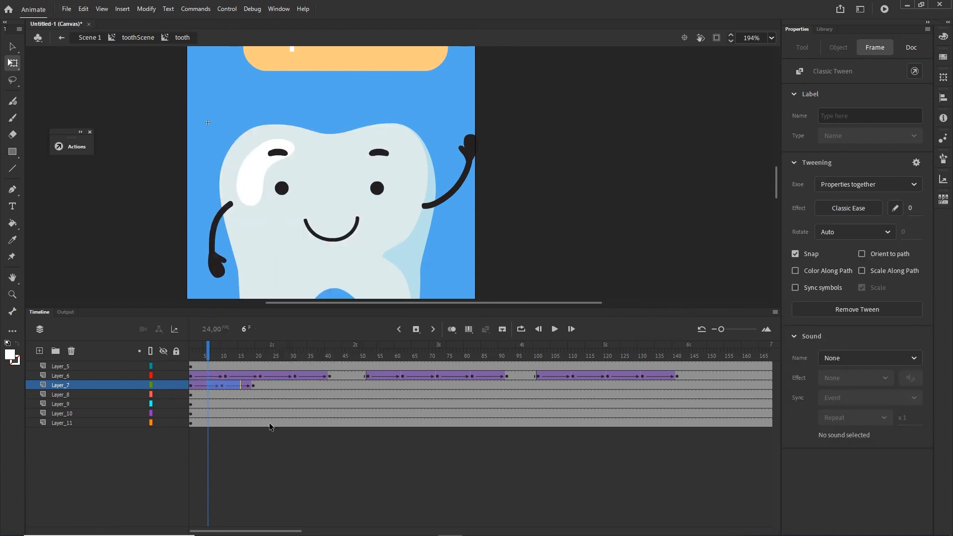
{"action": "left_click", "coordinate": [276, 471]}
- Apply the Quad Ease-In-Out effect to the eyebrow tweens and play the animation from frame 1
{"action": "left_click", "coordinate": [192, 387]}
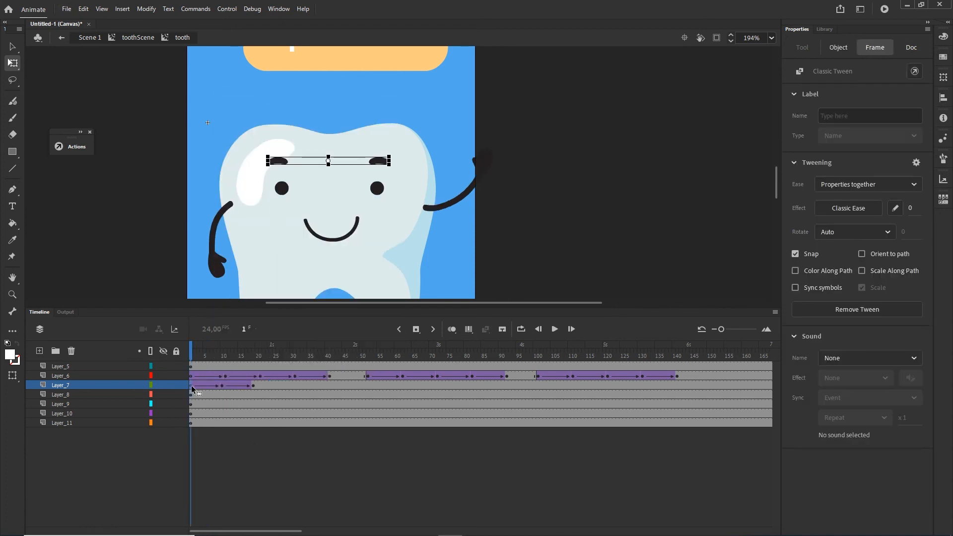
{"action": "left_click", "coordinate": [222, 386]}
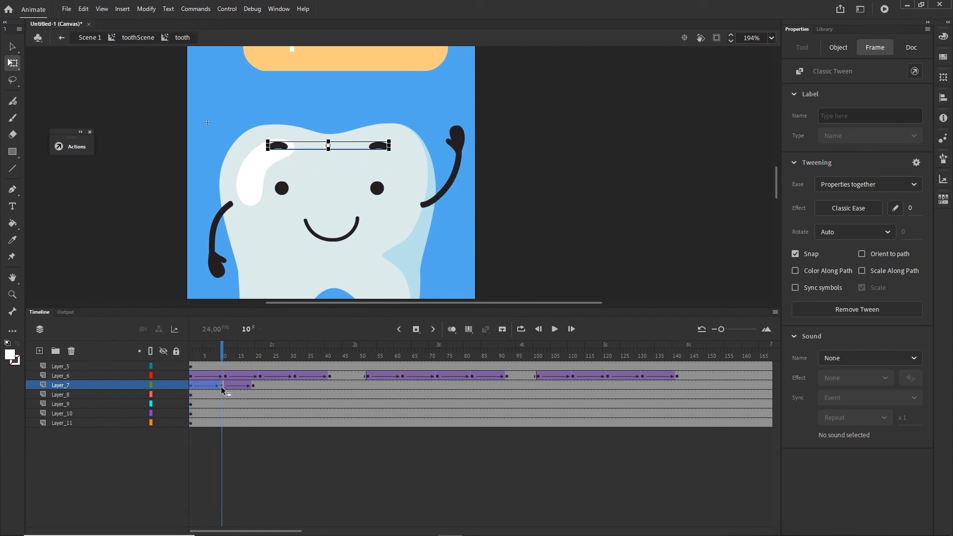
{"action": "left_click", "coordinate": [849, 208]}
{"action": "left_click", "coordinate": [624, 293]}
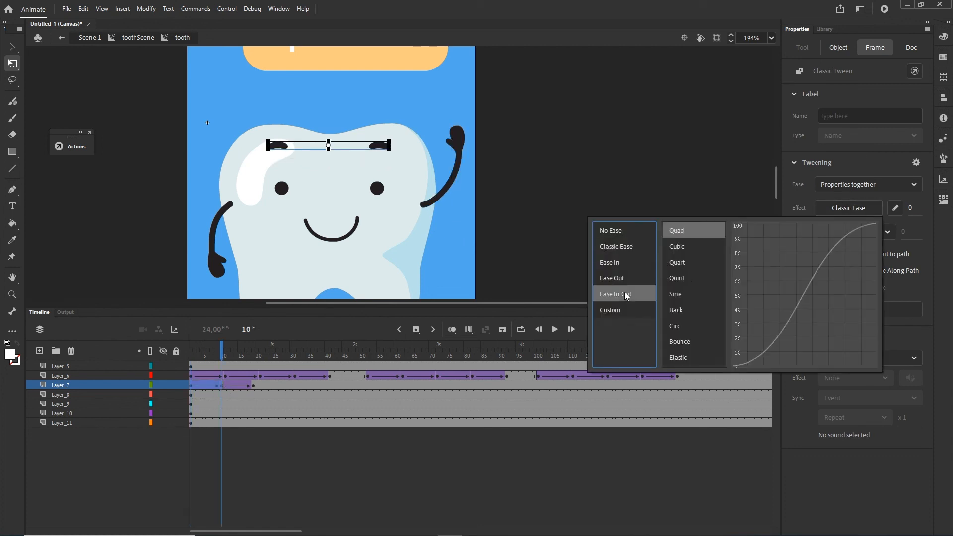
{"action": "double_click", "coordinate": [680, 235]}
{"action": "left_click_drag", "start_coordinate": [223, 349], "coordinate": [191, 349]}
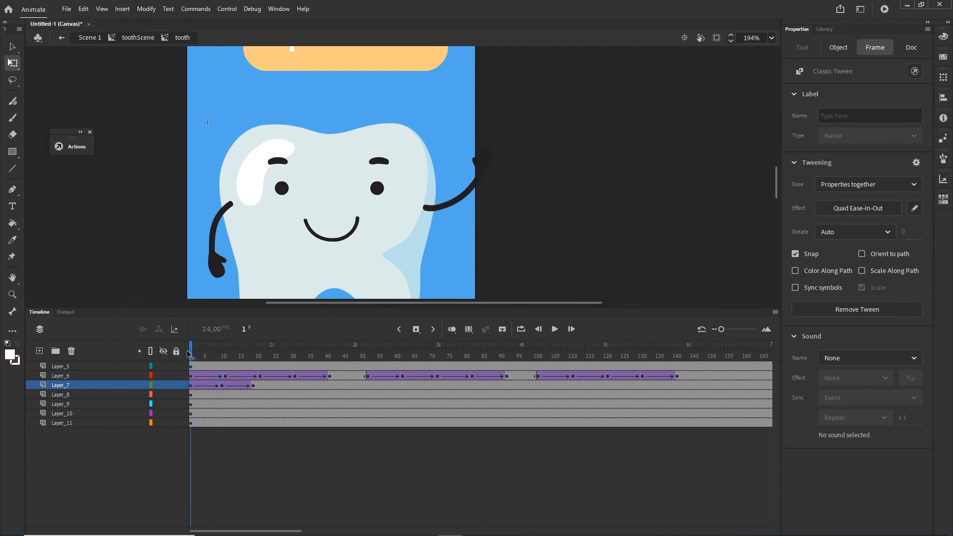
{"action": "key", "text": "Return"}
- Duplicate the eyebrow-raise tweens on the same layer so the copy starts at frame 19
{"action": "left_click", "coordinate": [253, 387]}
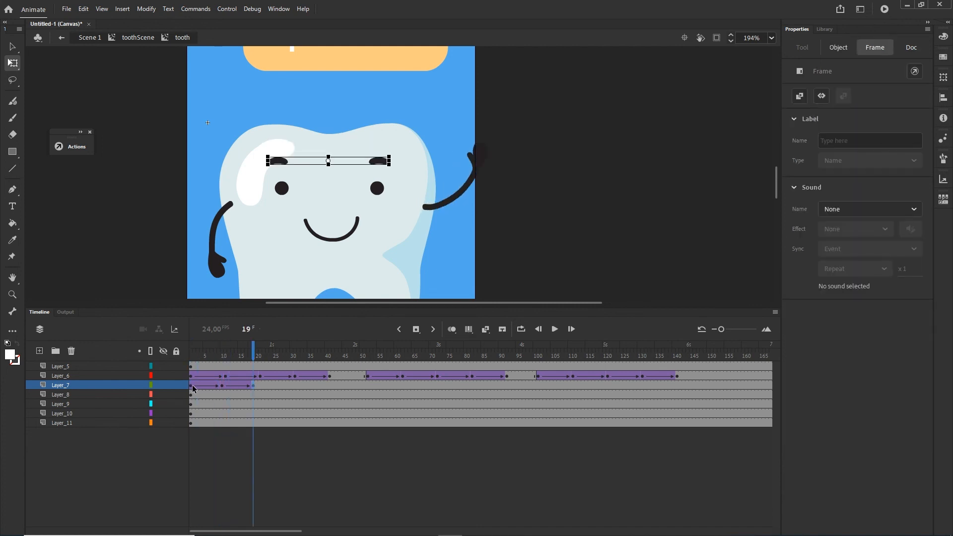
{"action": "left_click", "coordinate": [191, 389], "text": "shift"}
{"action": "left_click_drag", "start_coordinate": [192, 389], "coordinate": [255, 389]}
- Duplicate the double eyebrow raise twice on its layer, starting at about frame 46 and at frame 100
{"action": "left_click", "coordinate": [316, 386]}
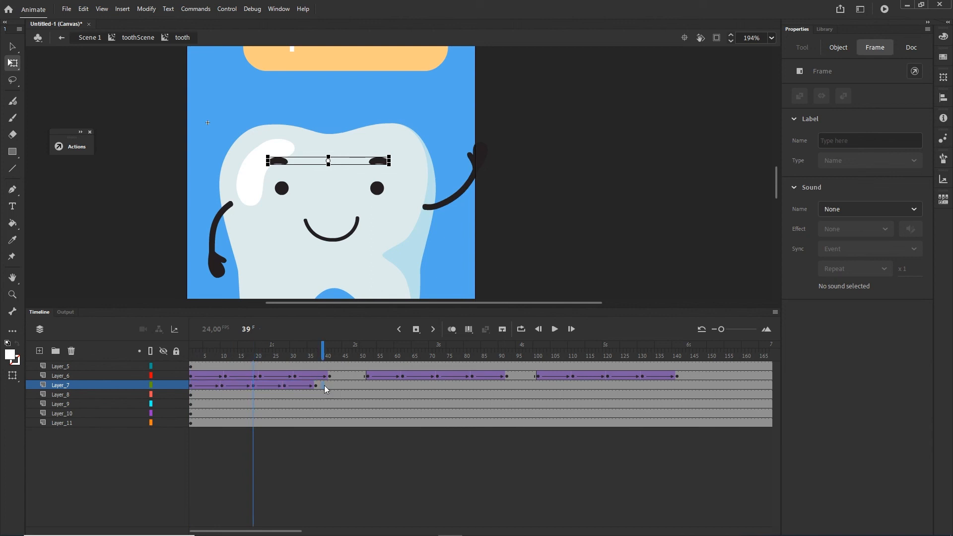
{"action": "left_click", "coordinate": [193, 386], "text": "shift"}
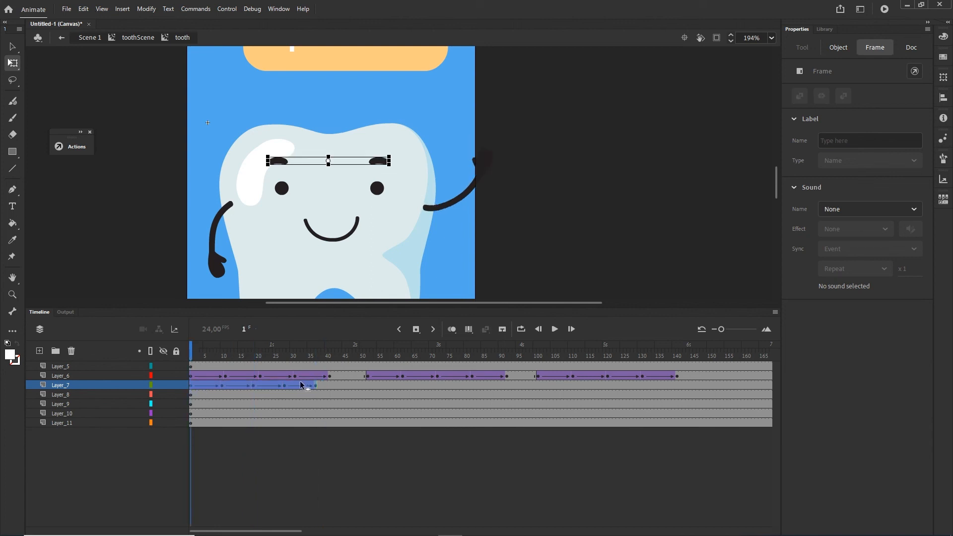
{"action": "left_click_drag", "start_coordinate": [193, 390], "coordinate": [540, 389]}
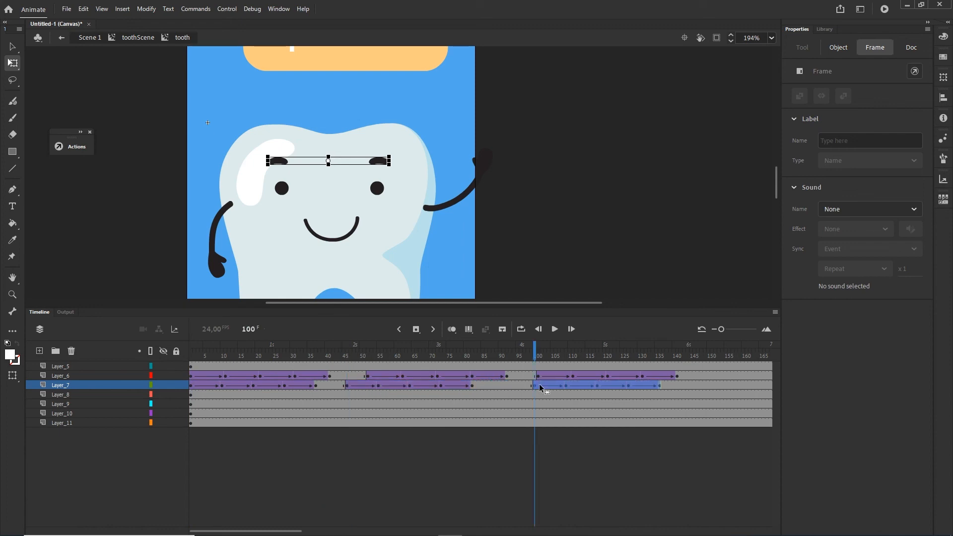
- Test the movie in the browser, trigger the pull out button, and return to Animate
{"action": "left_click", "coordinate": [596, 279]}
{"action": "key", "text": "ctrl+Return"}
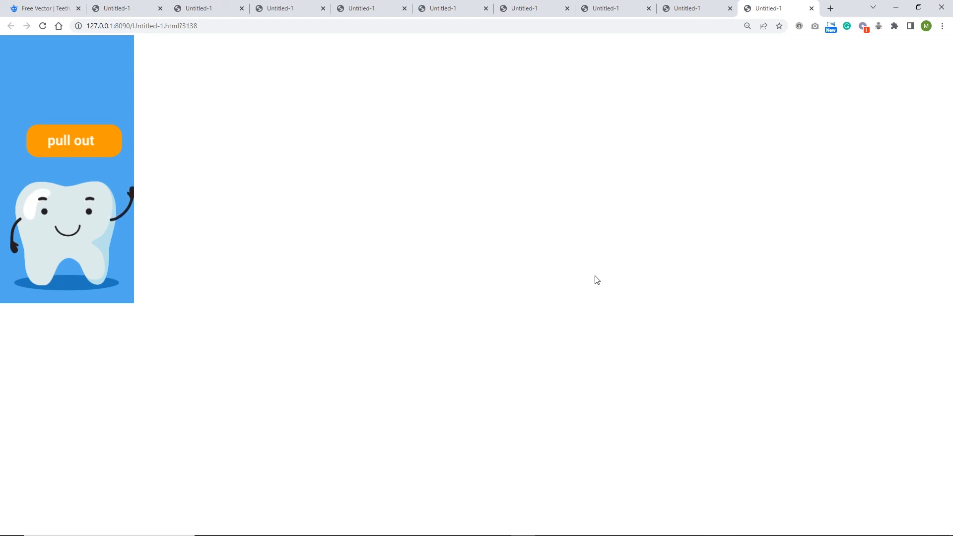
{"action": "left_click", "coordinate": [92, 147]}
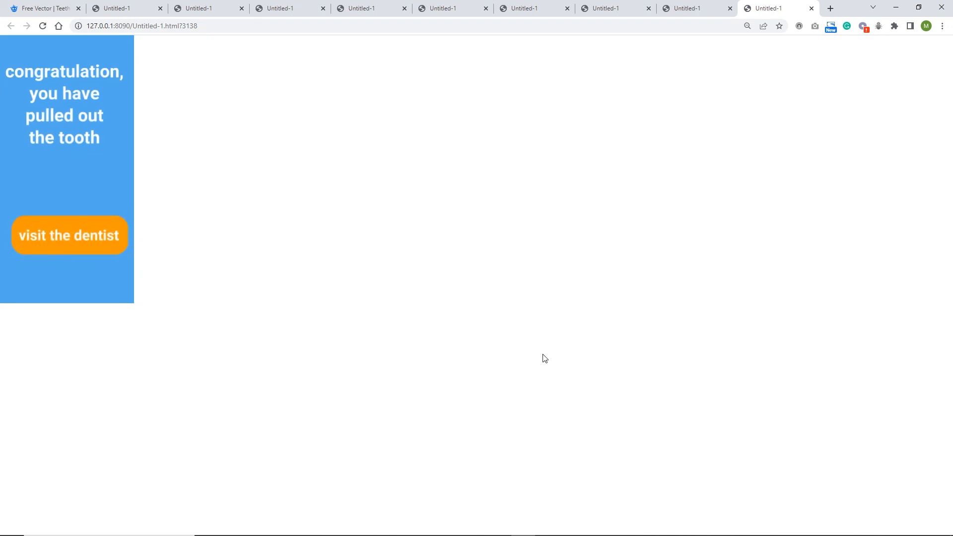
{"action": "left_click", "coordinate": [896, 7]}
{"action": "left_click", "coordinate": [38, 311]}
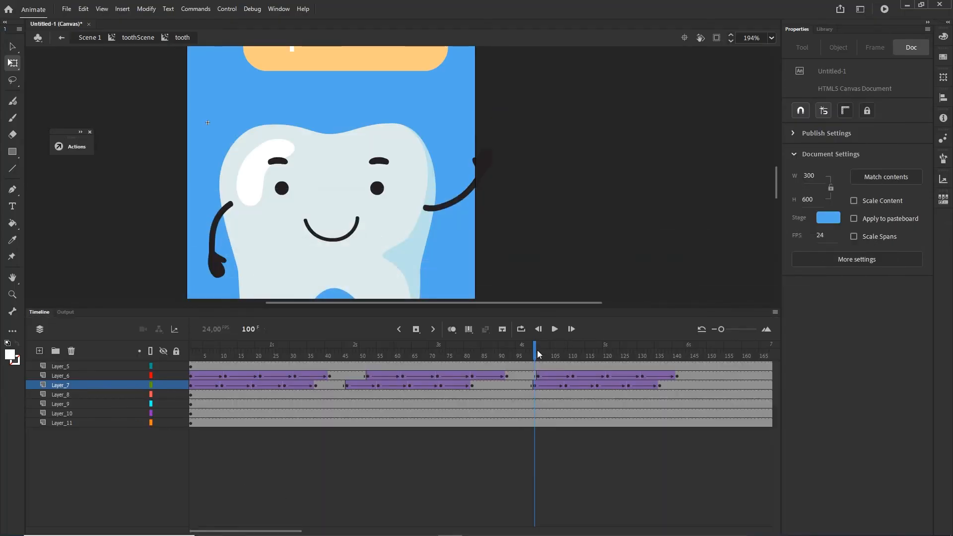
- Return to Scene 1 and add stage.enableMouseOver(); on line 2 of the code layer's frame 1 script
{"action": "left_click_drag", "start_coordinate": [536, 351], "coordinate": [104, 357]}
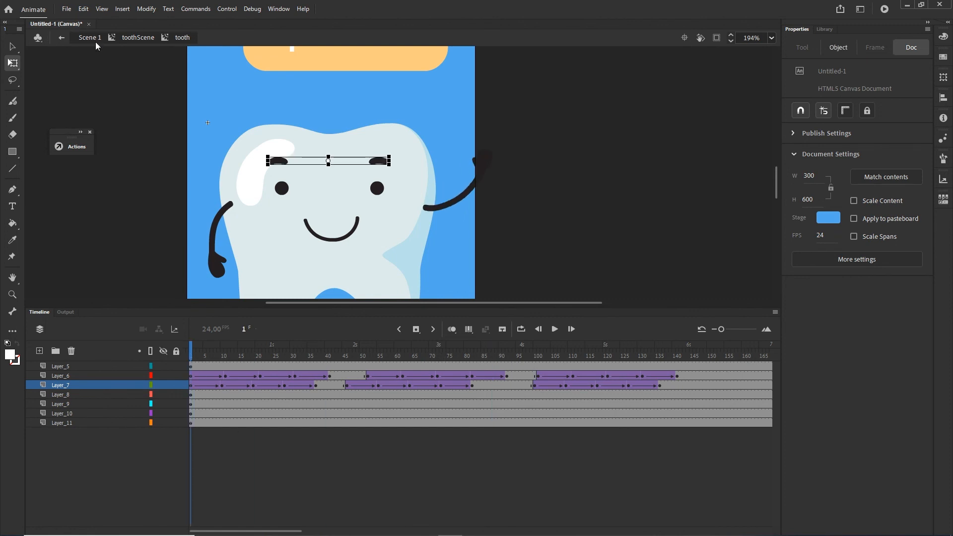
{"action": "left_click", "coordinate": [91, 40]}
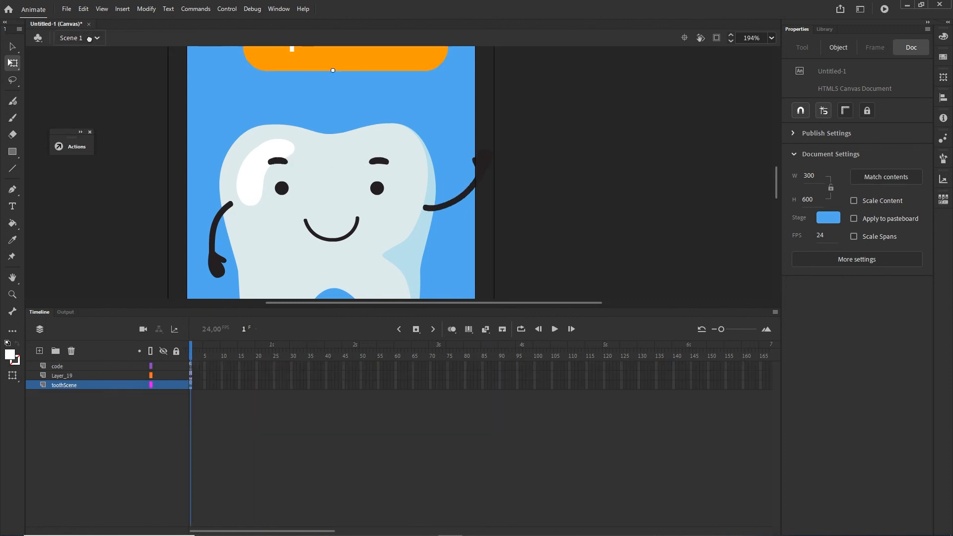
{"action": "left_click", "coordinate": [192, 366]}
{"action": "key", "text": "F9"}
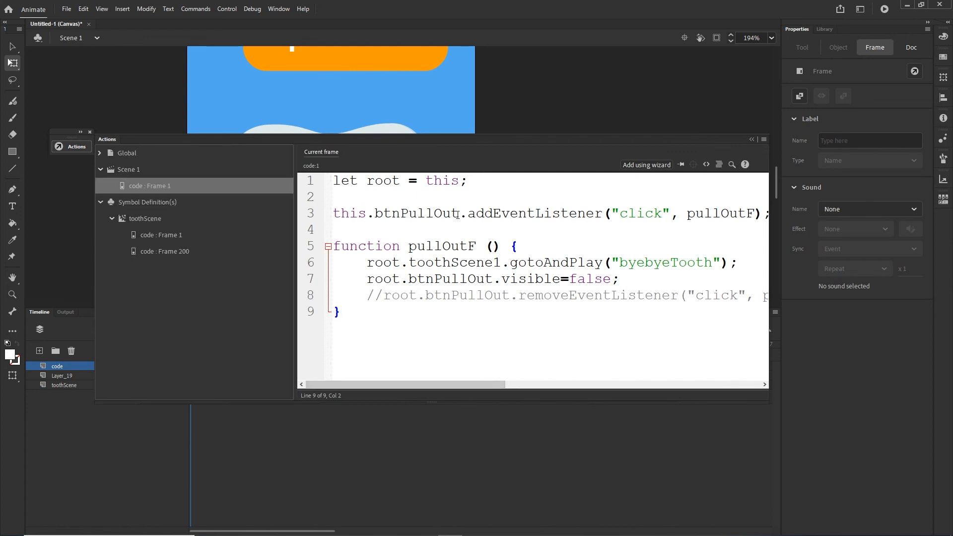
{"action": "key", "text": "Return"}
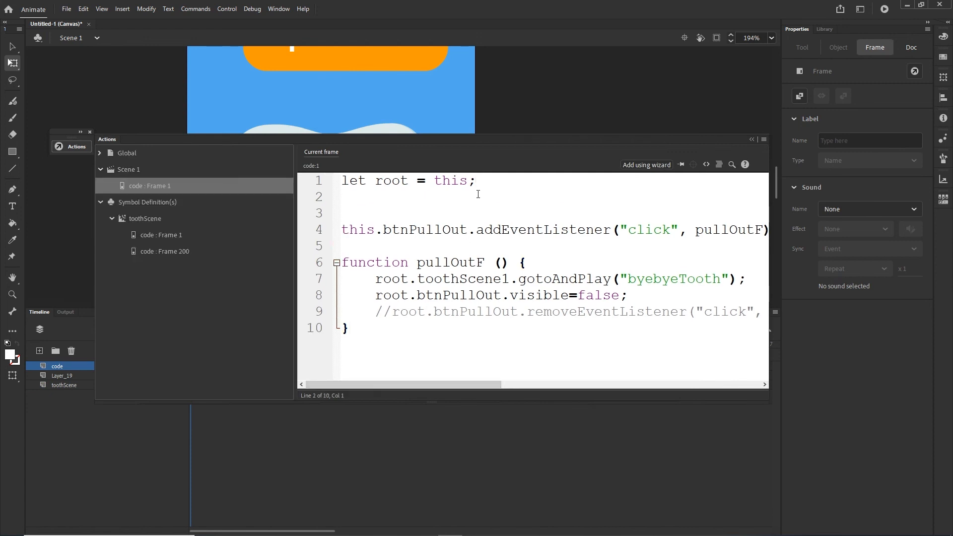
{"action": "type", "text": "stage.enableM"}
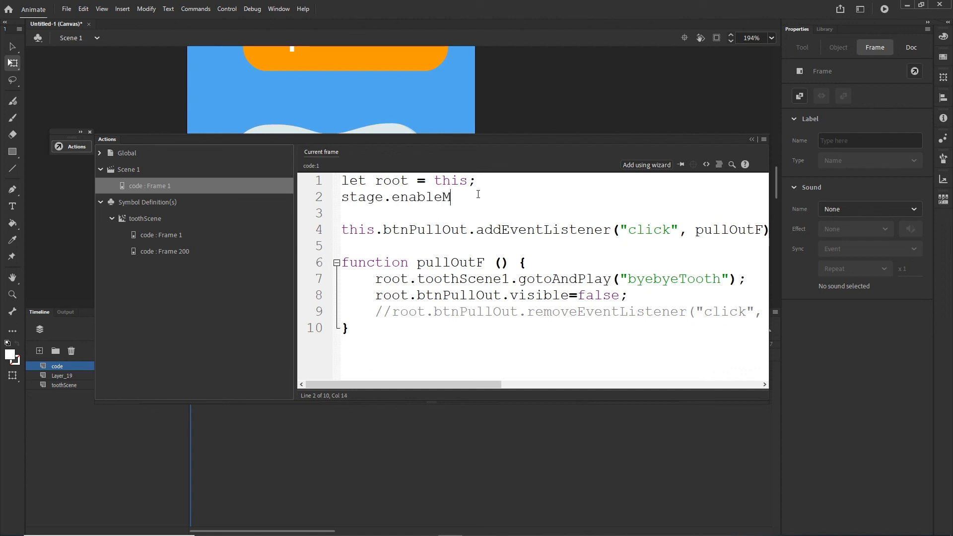
{"action": "type", "text": "ouseOver();"}
- Change the btnPullOut listener's event to "mouseover", test it in the browser, and return to Animate
{"action": "left_click_drag", "start_coordinate": [669, 234], "coordinate": [632, 236]}
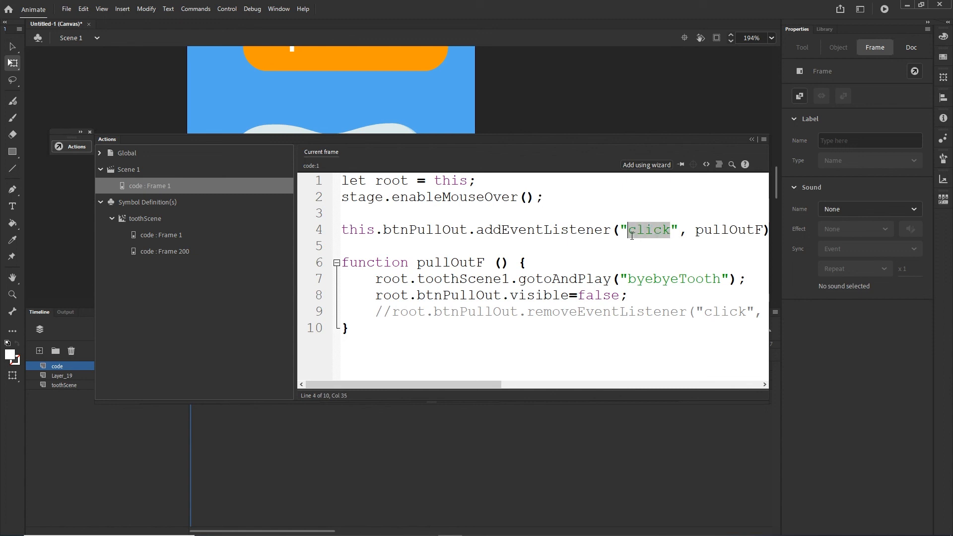
{"action": "type", "text": "mouseover"}
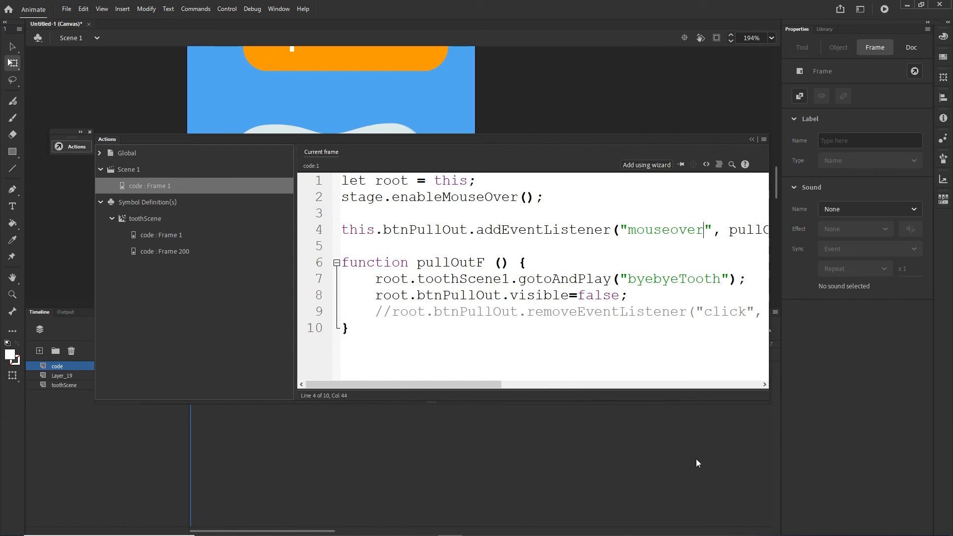
{"action": "key", "text": "ctrl+Return"}
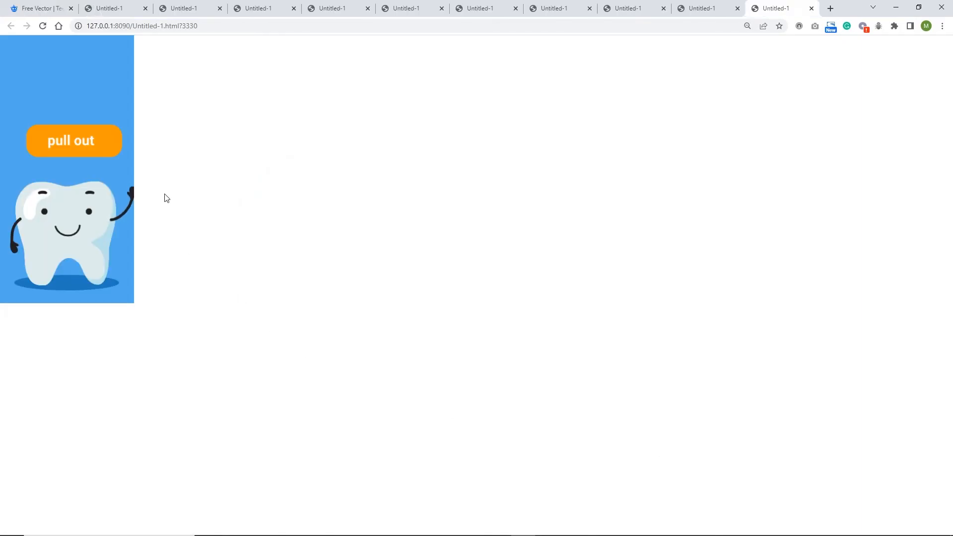
{"action": "mouse_move", "coordinate": [94, 148]}
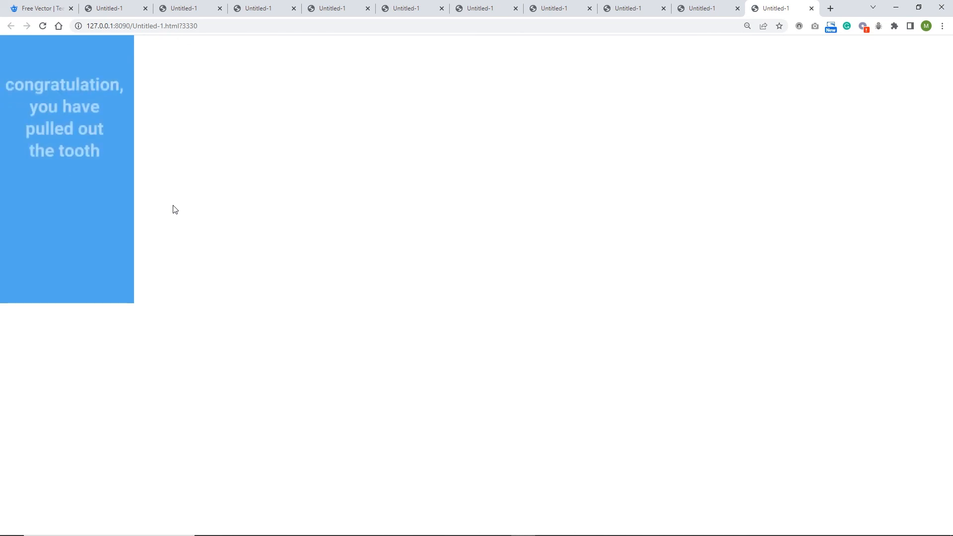
{"action": "left_click", "coordinate": [896, 8]}
{"action": "left_click", "coordinate": [47, 315]}
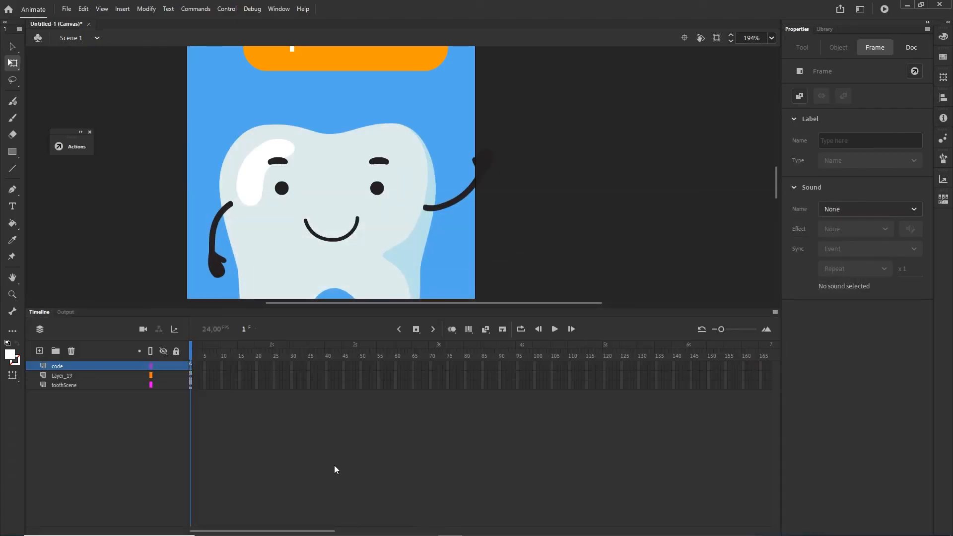
- Set the btnPullOut listener's event back to "click" in the code layer's frame 1 script and close the code editor
{"action": "left_click", "coordinate": [193, 368]}
{"action": "key", "text": "F9"}
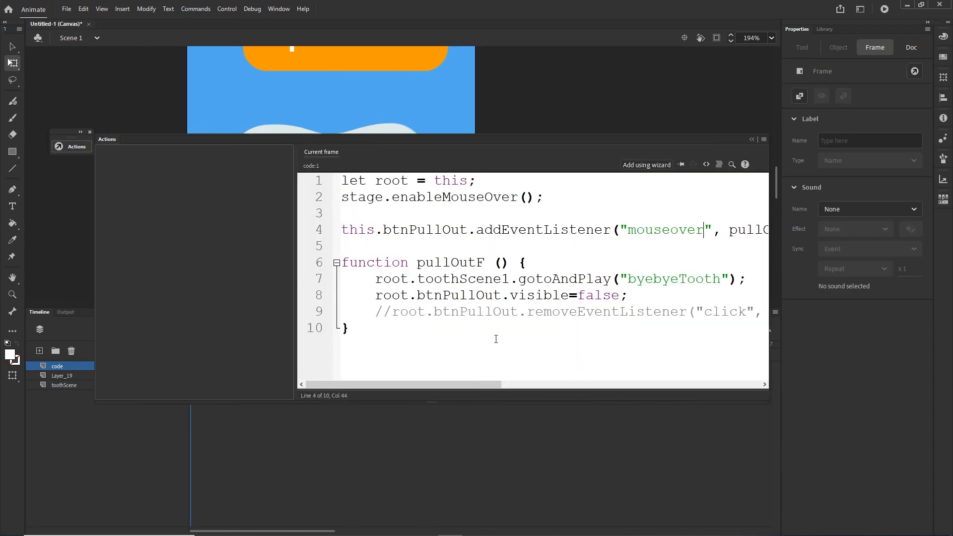
{"action": "left_click_drag", "start_coordinate": [703, 231], "coordinate": [629, 231]}
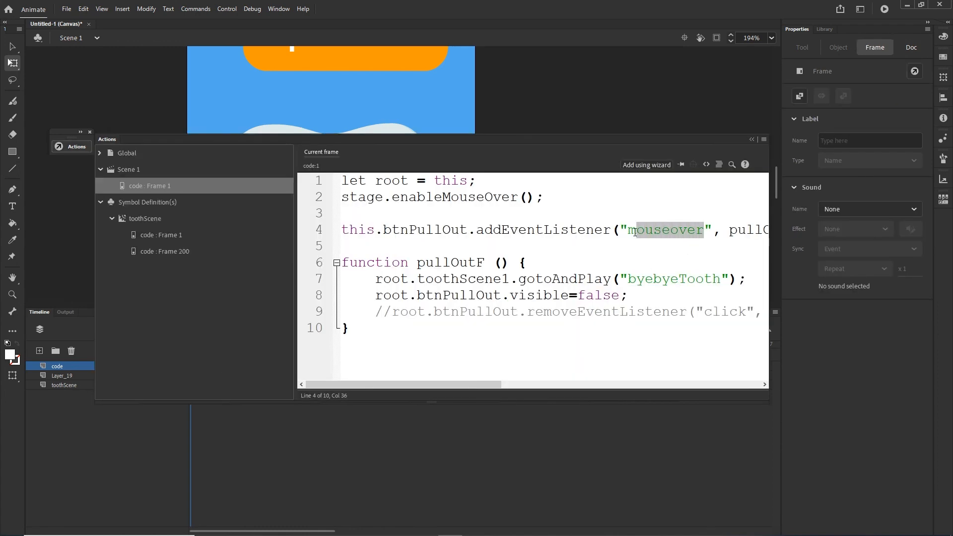
{"action": "type", "text": "molick"}
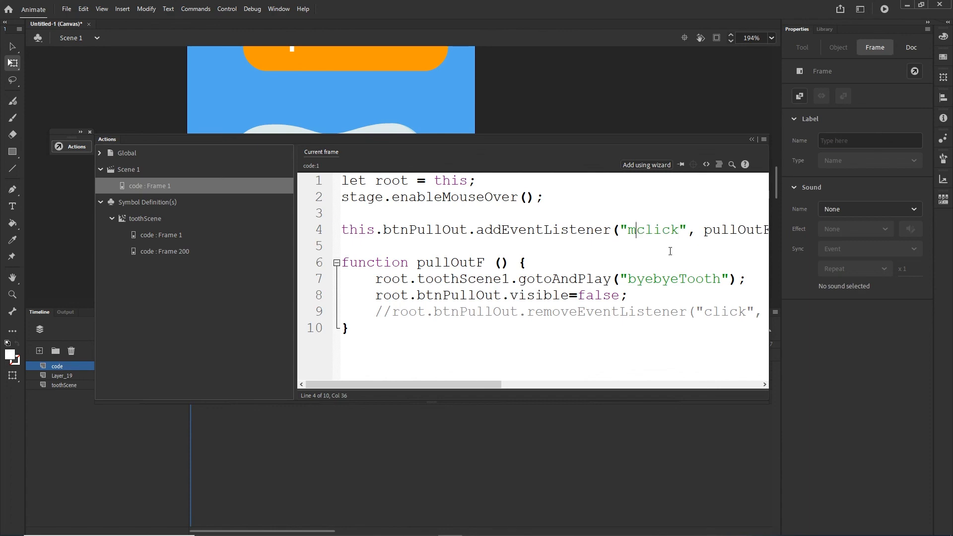
{"action": "key", "text": "BackSpace"}
{"action": "key", "text": "ctrl+s"}
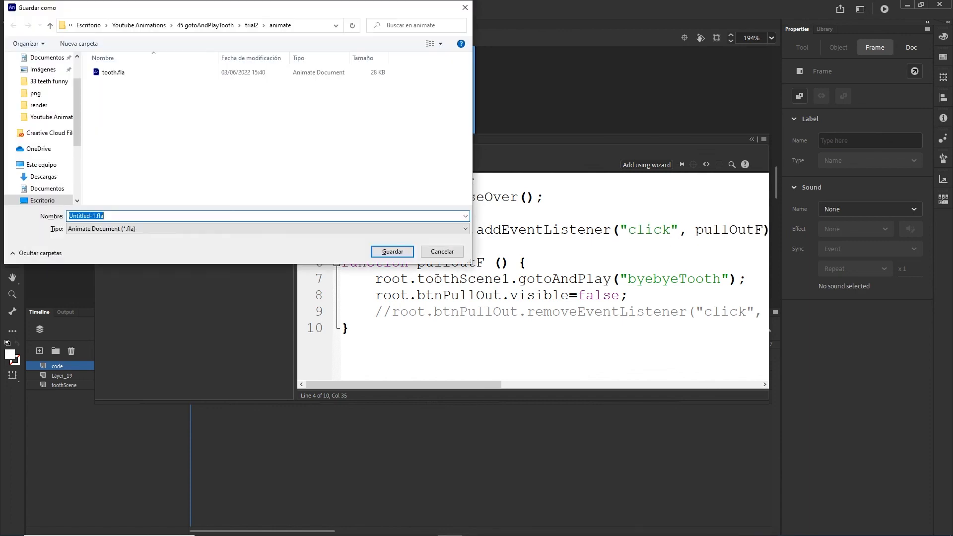
{"action": "left_click", "coordinate": [443, 252]}
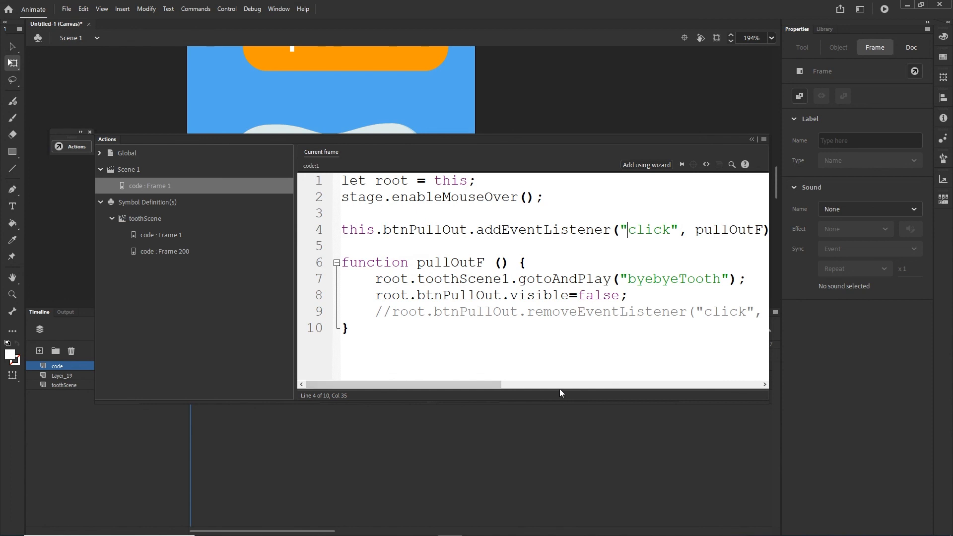
{"action": "left_click", "coordinate": [751, 140]}
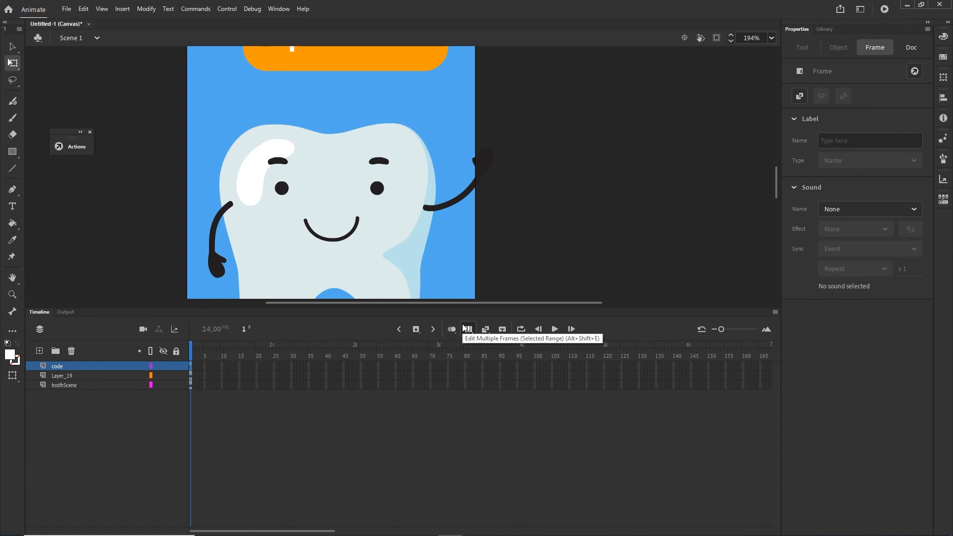
- Start saving the document and create a folder named Animate inside 45 gotoAndPlayTooth\tutroial as its location
{"action": "key", "text": "ctrl+s"}
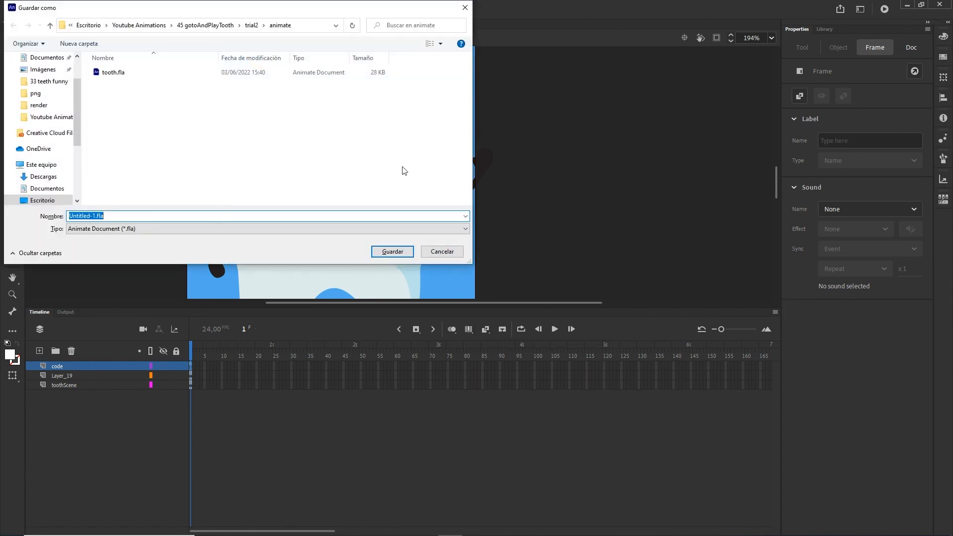
{"action": "left_click", "coordinate": [212, 27]}
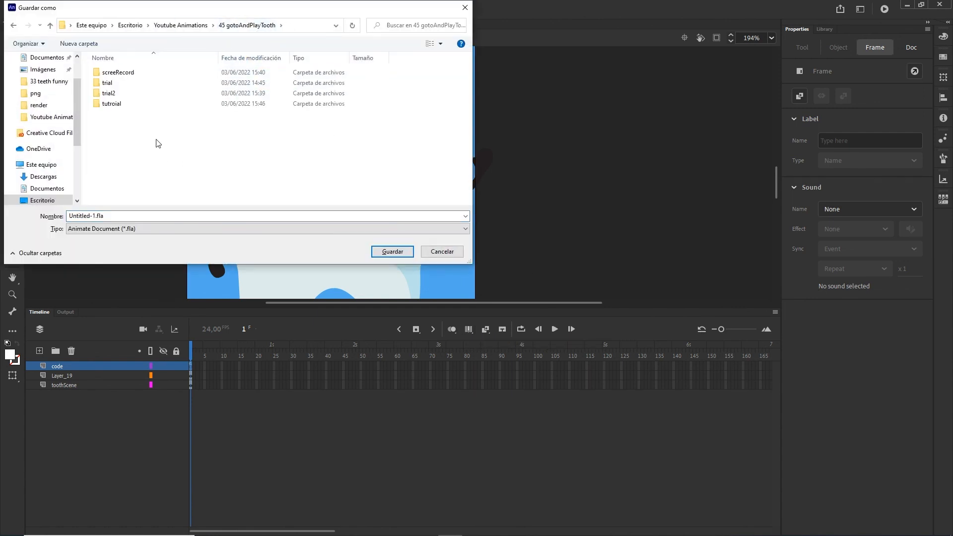
{"action": "double_click", "coordinate": [106, 103]}
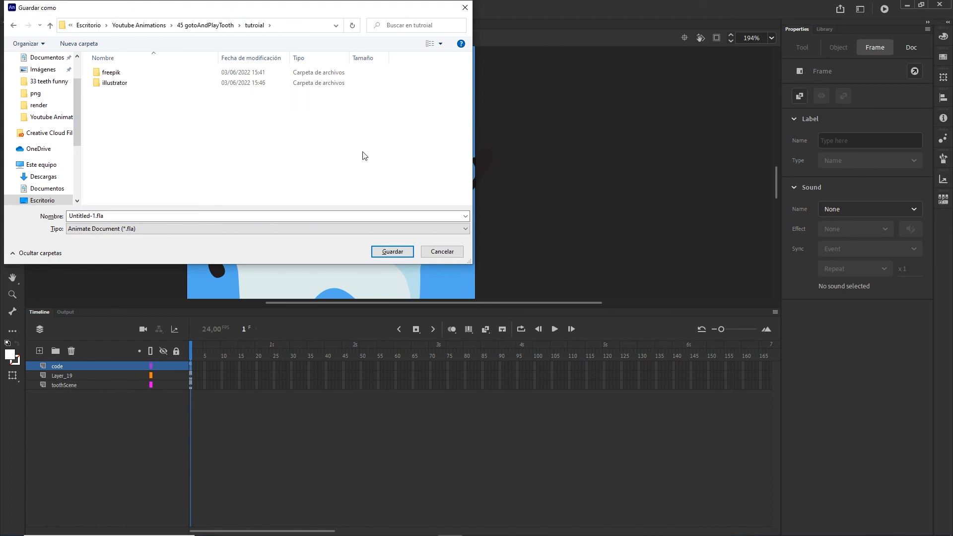
{"action": "right_click", "coordinate": [101, 109]}
{"action": "mouse_move", "coordinate": [223, 238]}
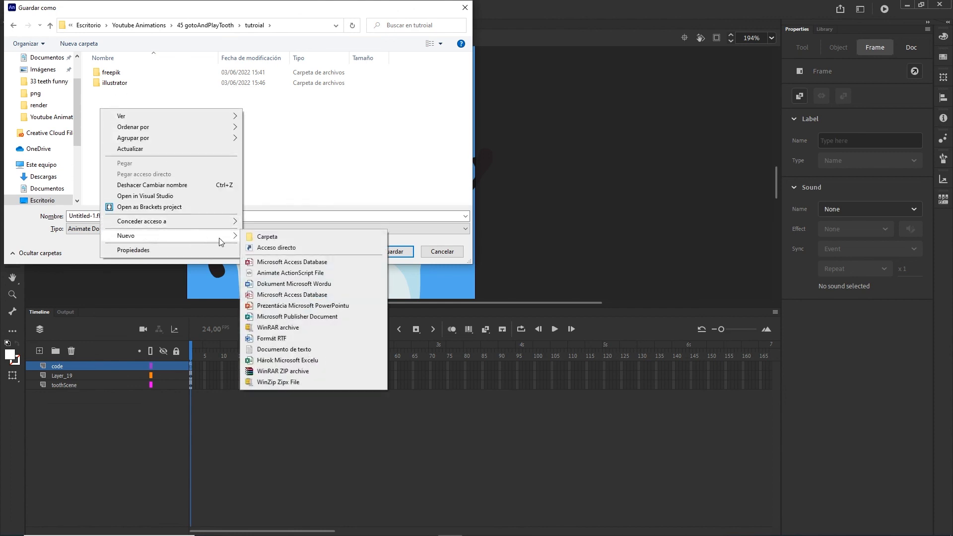
{"action": "left_click", "coordinate": [267, 237]}
{"action": "type", "text": "An"}
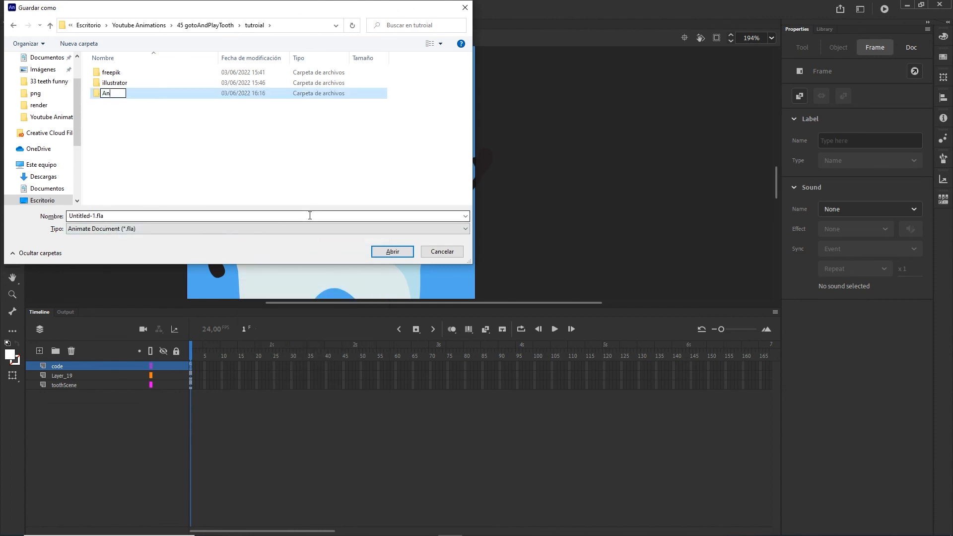
{"action": "type", "text": "imate"}
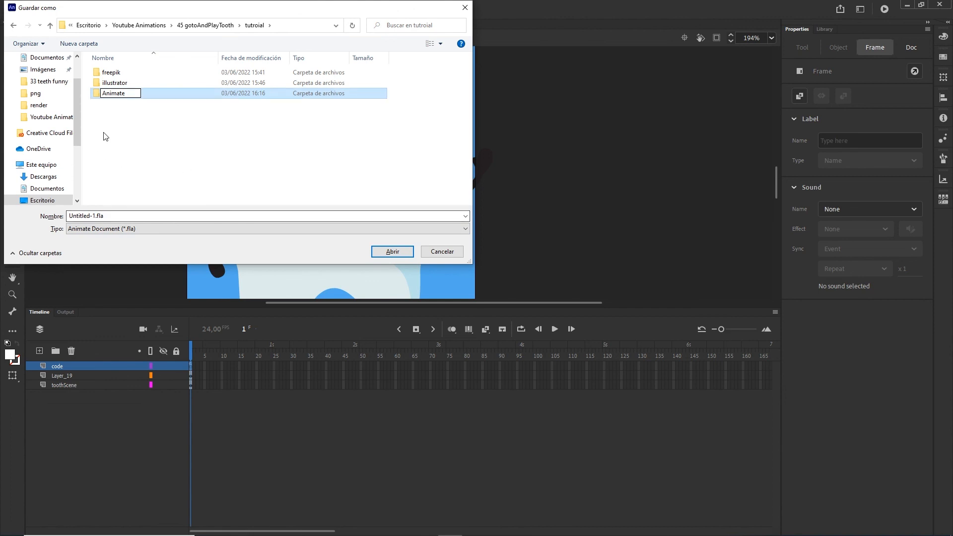
{"action": "left_click", "coordinate": [113, 112]}
{"action": "double_click", "coordinate": [112, 75]}
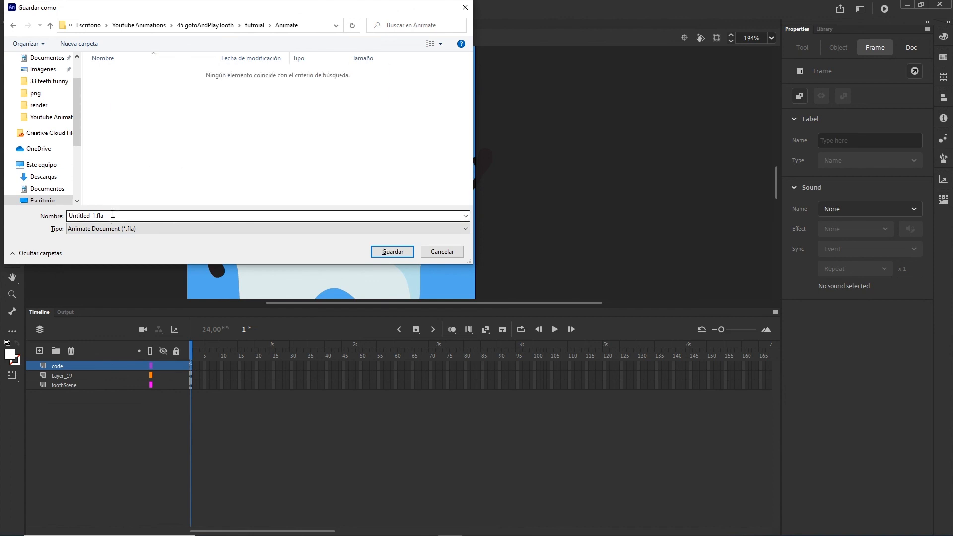
- Save the document as toothGotoAndPlay in the Animate folder
{"action": "type", "text": "t"}
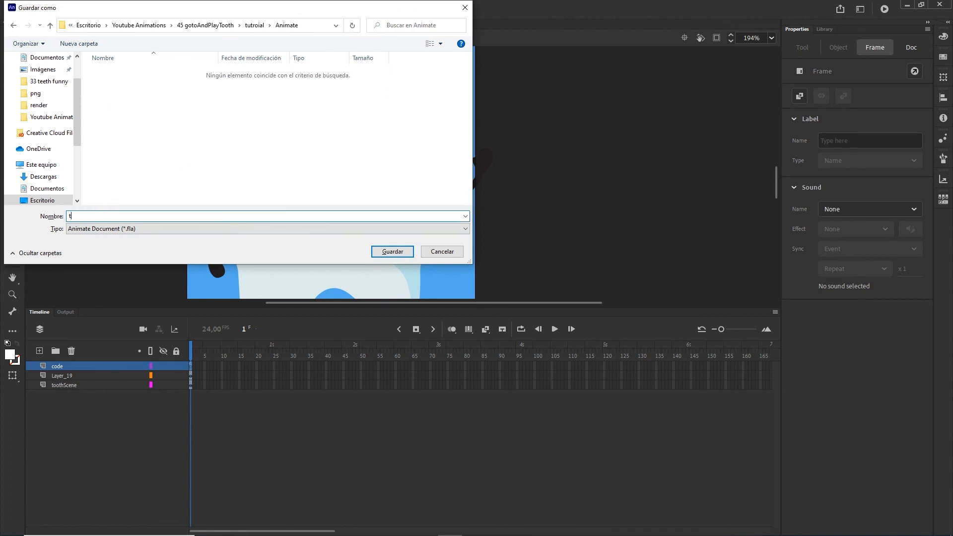
{"action": "type", "text": "oothGotoAndPlay"}
{"action": "left_click", "coordinate": [394, 252]}
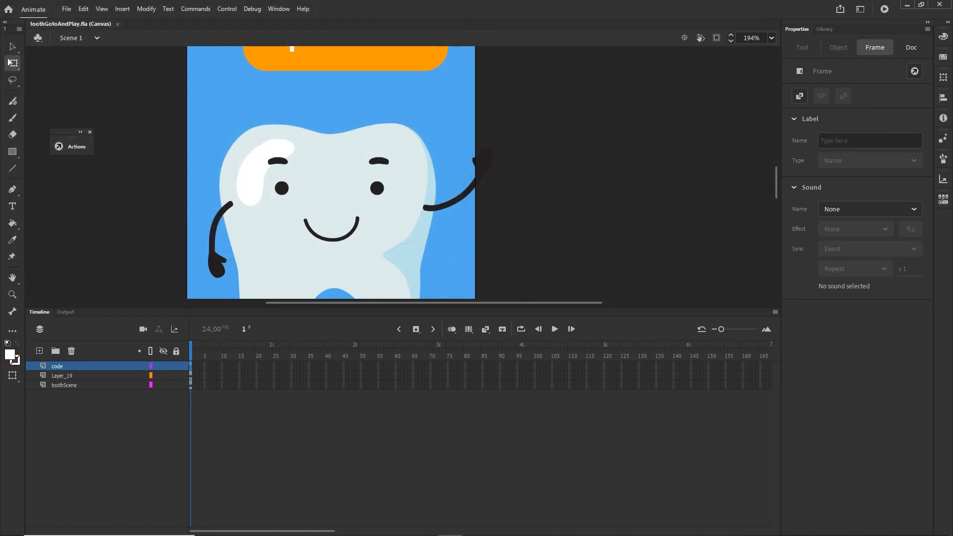
- Switch to File Explorer, check the saved files in the tutroial\Animate folder, and return to Animate
{"action": "left_click", "coordinate": [353, 526]}
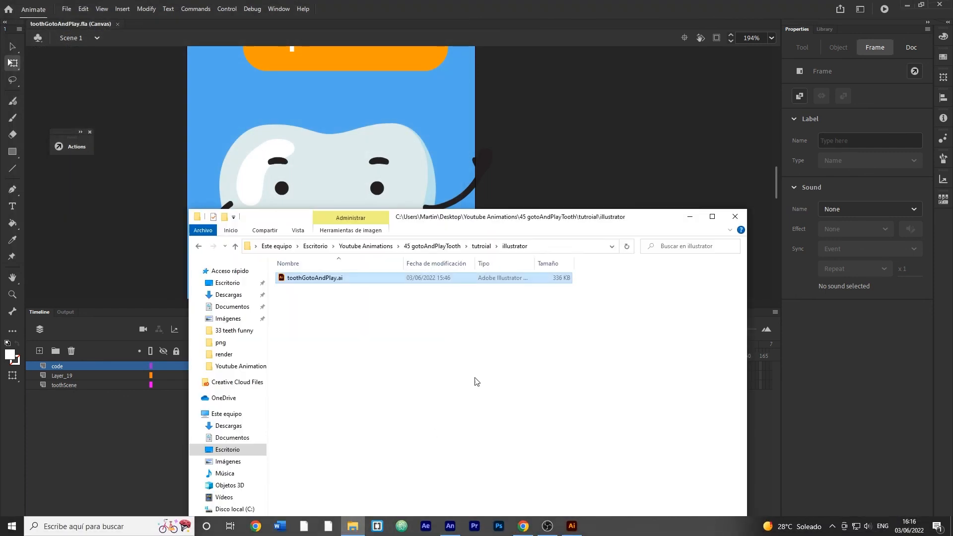
{"action": "left_click", "coordinate": [453, 247]}
{"action": "double_click", "coordinate": [305, 310]}
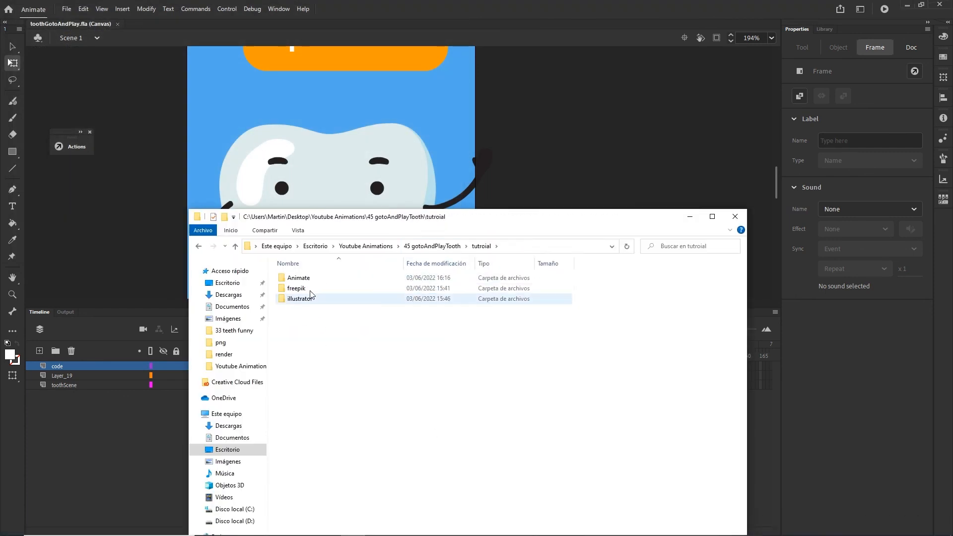
{"action": "double_click", "coordinate": [304, 278]}
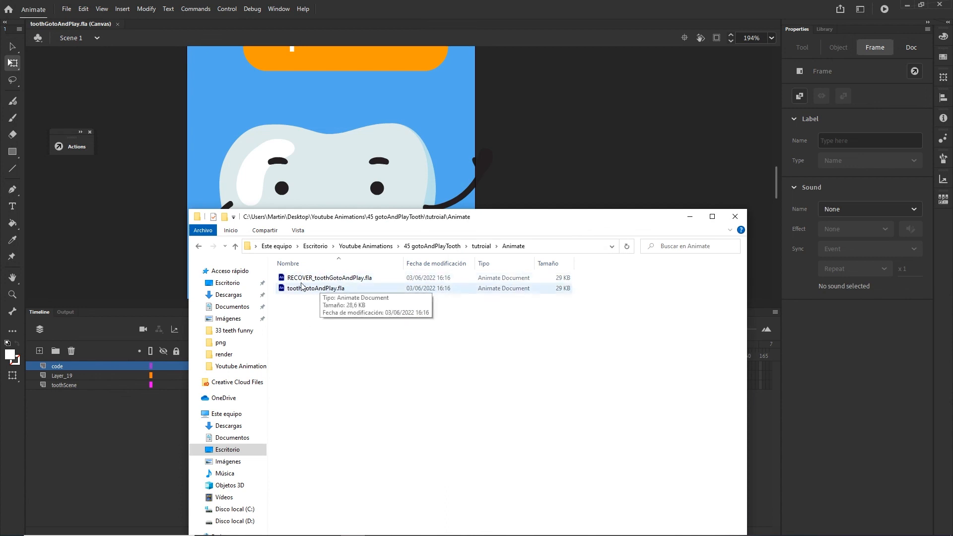
{"action": "left_click", "coordinate": [690, 217]}
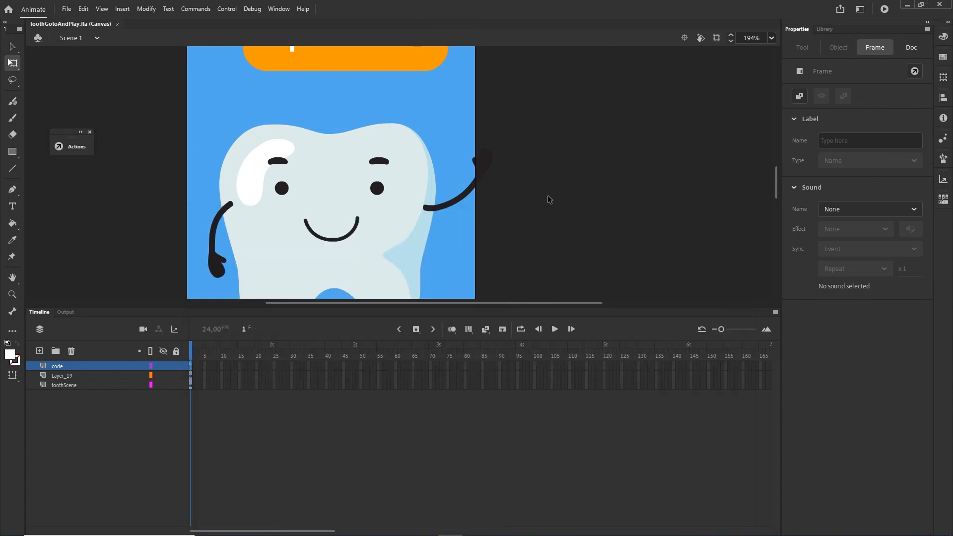
- Test the saved banner in the browser and delete toothGotoAndPlay.js from the Animate folder in File Explorer
{"action": "key", "text": "ctrl+Return"}
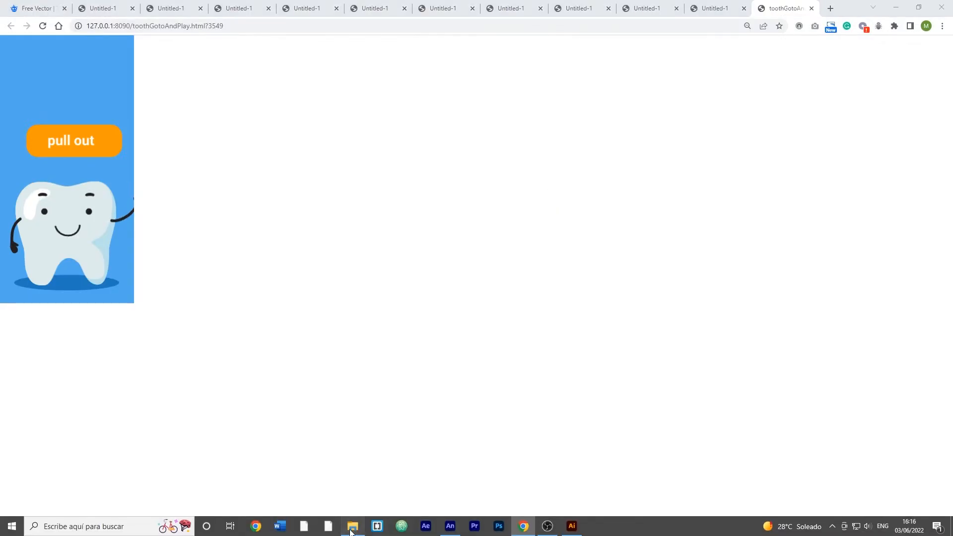
{"action": "left_click", "coordinate": [353, 527]}
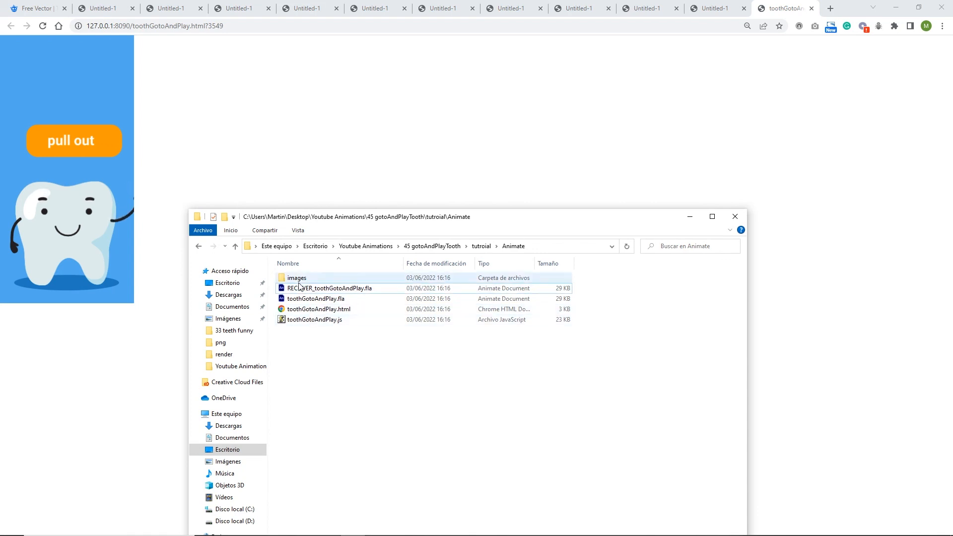
{"action": "left_click", "coordinate": [320, 320]}
{"action": "key", "text": "Delete"}
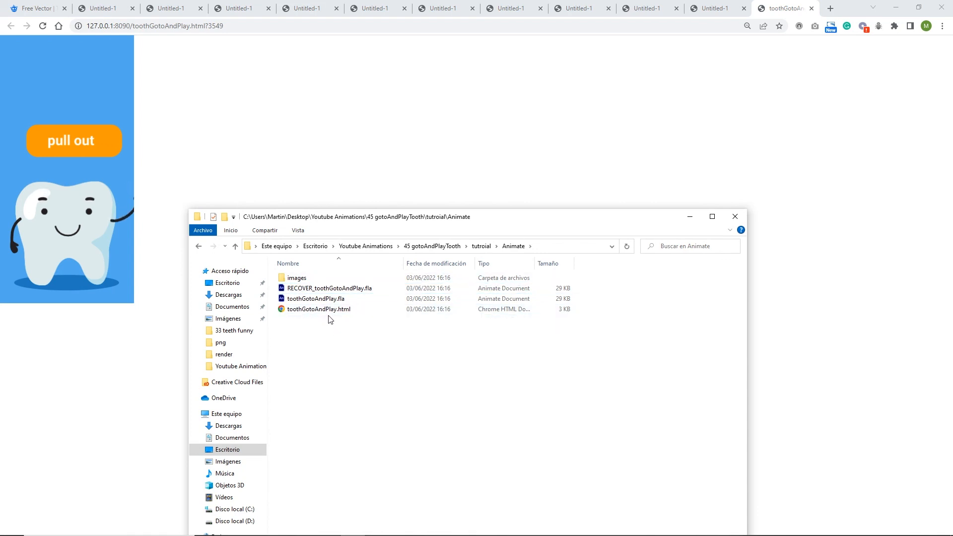
- Delete toothGotoAndPlay.html and the images folder from the Animate folder, then switch back to Animate
{"action": "left_click", "coordinate": [329, 309]}
{"action": "key", "text": "Delete"}
{"action": "left_click", "coordinate": [303, 278]}
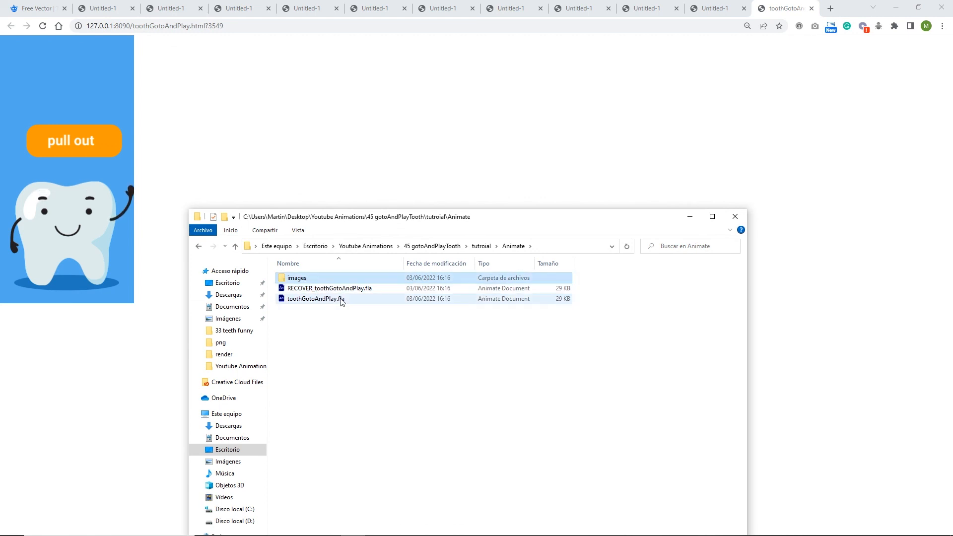
{"action": "key", "text": "Delete"}
{"action": "left_click", "coordinate": [683, 221]}
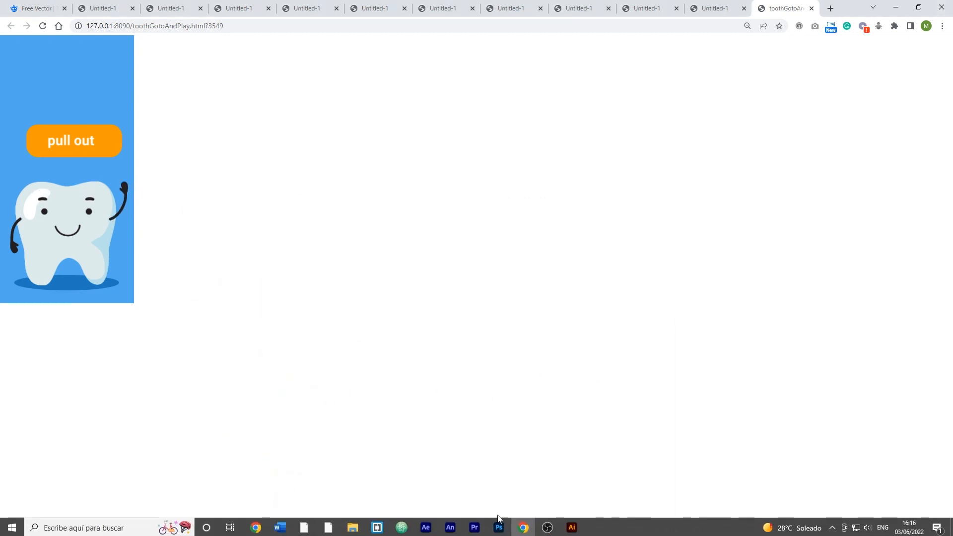
{"action": "left_click", "coordinate": [524, 529]}
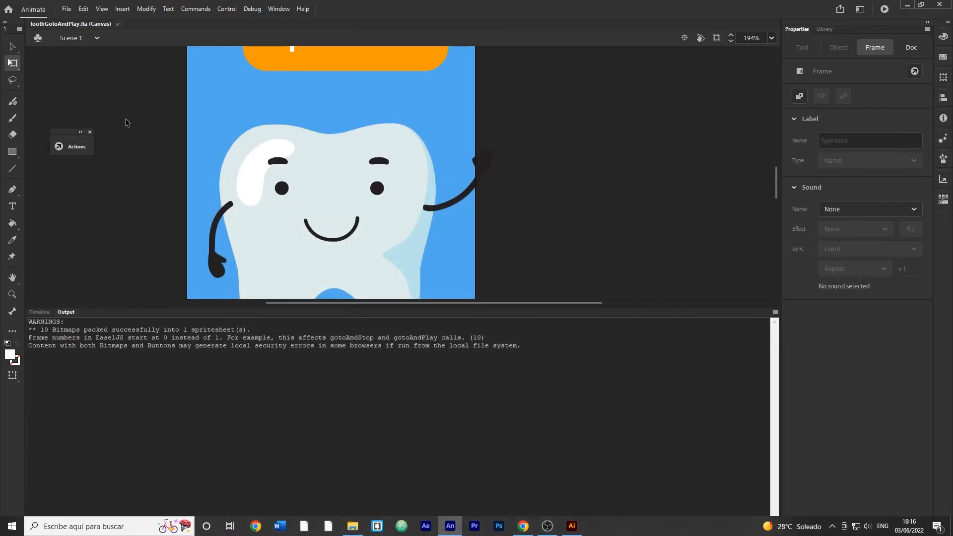
- Open the publish settings and browse the publish destination to 45 gotoAndPlayTooth\tutroial\Animate
{"action": "left_click", "coordinate": [68, 11]}
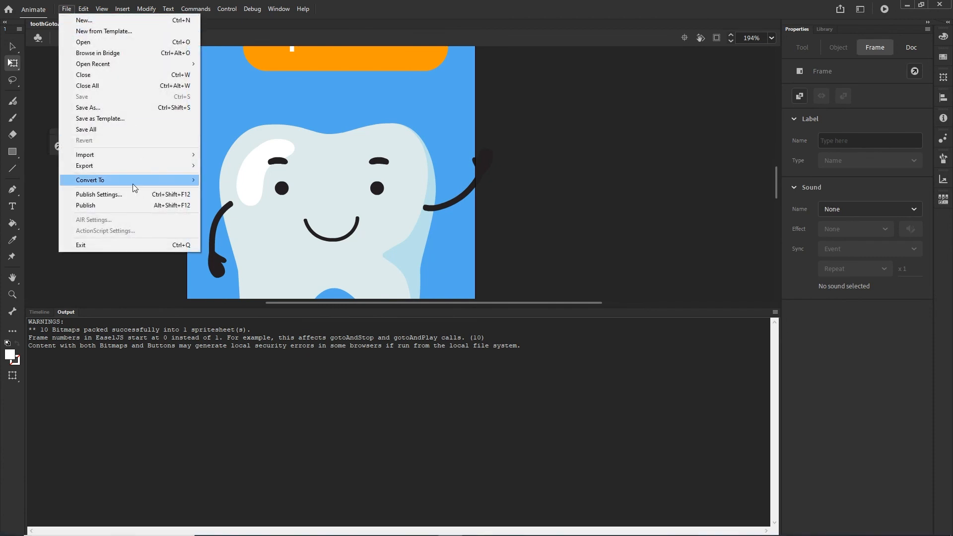
{"action": "left_click", "coordinate": [161, 195]}
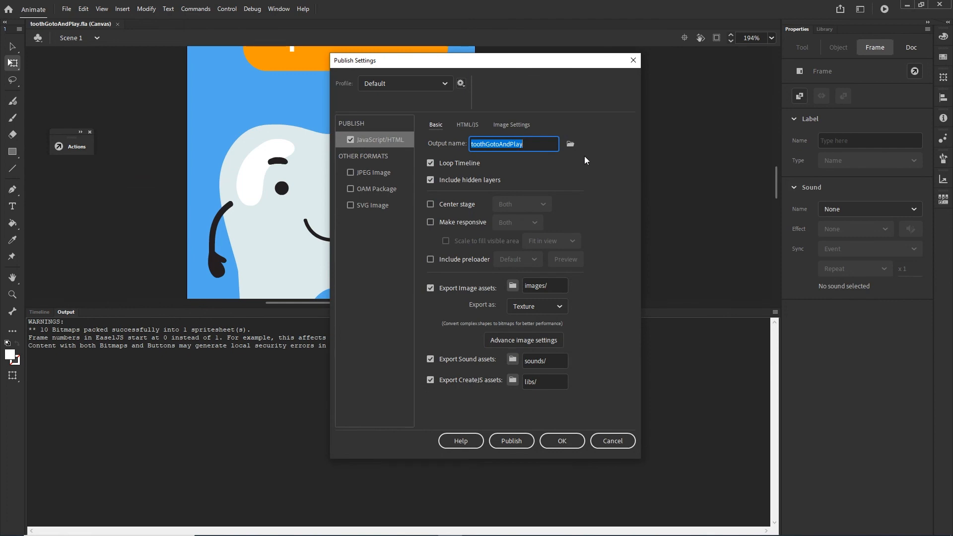
{"action": "left_click", "coordinate": [571, 145]}
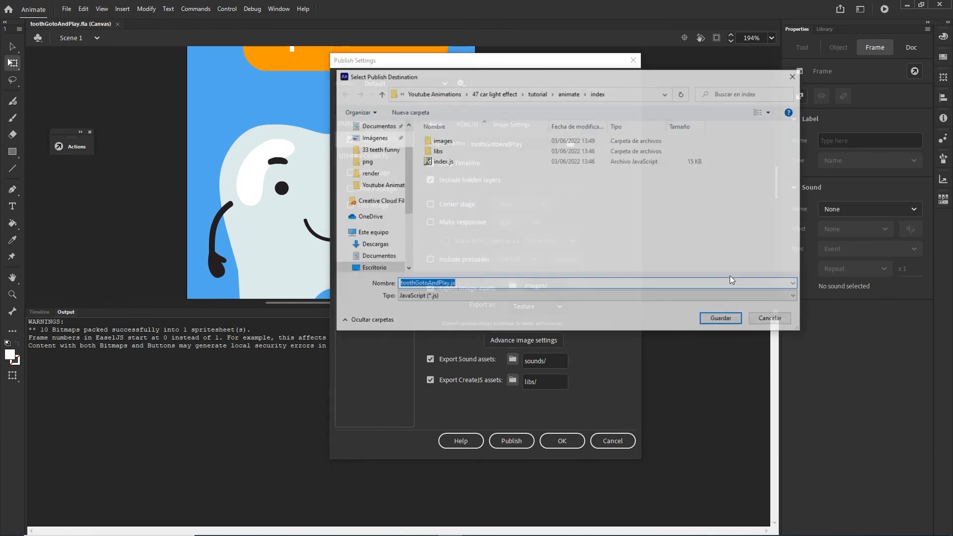
{"action": "left_click", "coordinate": [511, 94]}
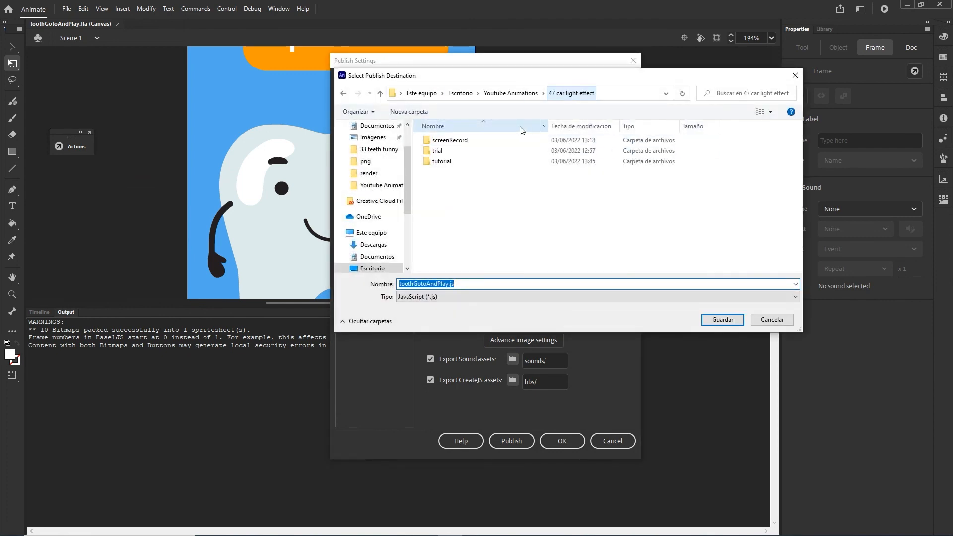
{"action": "left_click", "coordinate": [512, 93]}
{"action": "scroll", "coordinate": [501, 220], "scroll_direction": "down", "scroll_amount": 3}
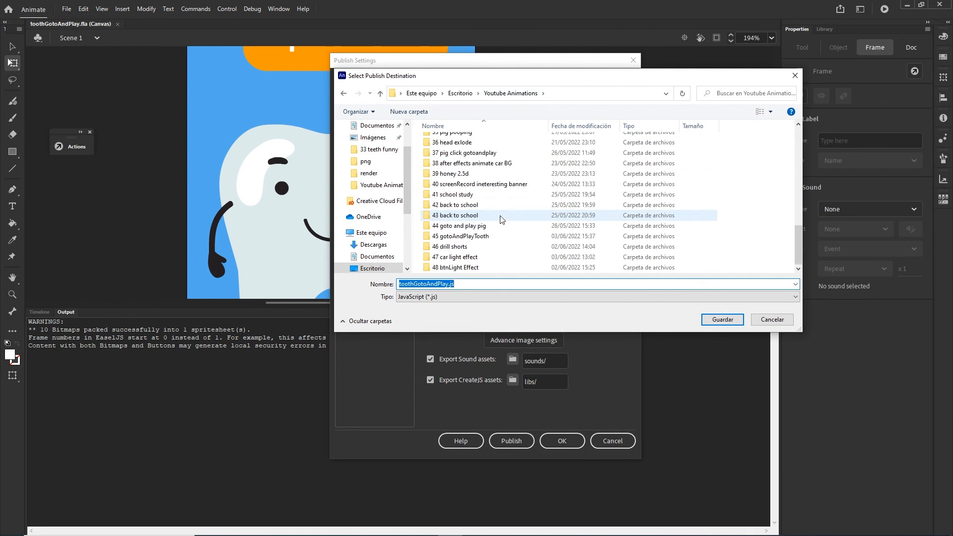
{"action": "double_click", "coordinate": [469, 240]}
{"action": "double_click", "coordinate": [441, 172]}
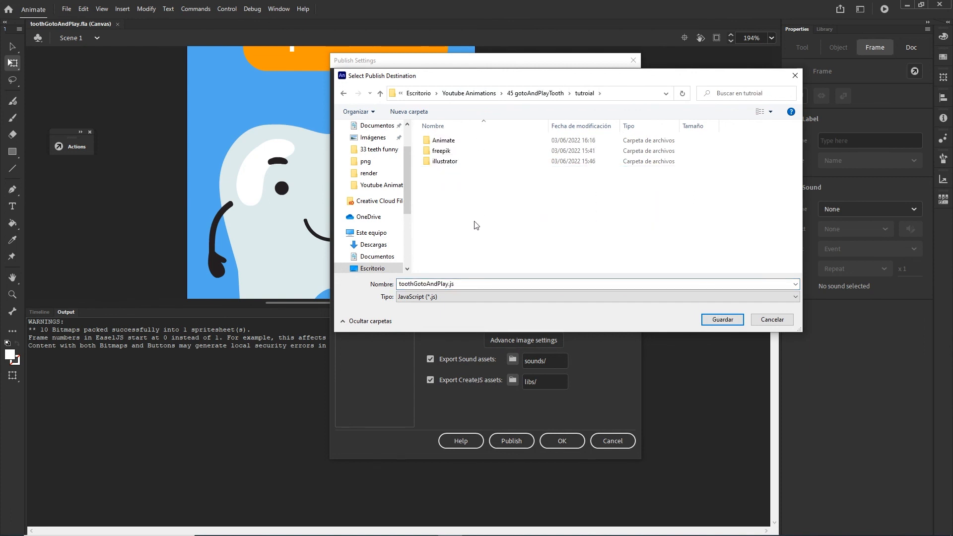
{"action": "double_click", "coordinate": [442, 140]}
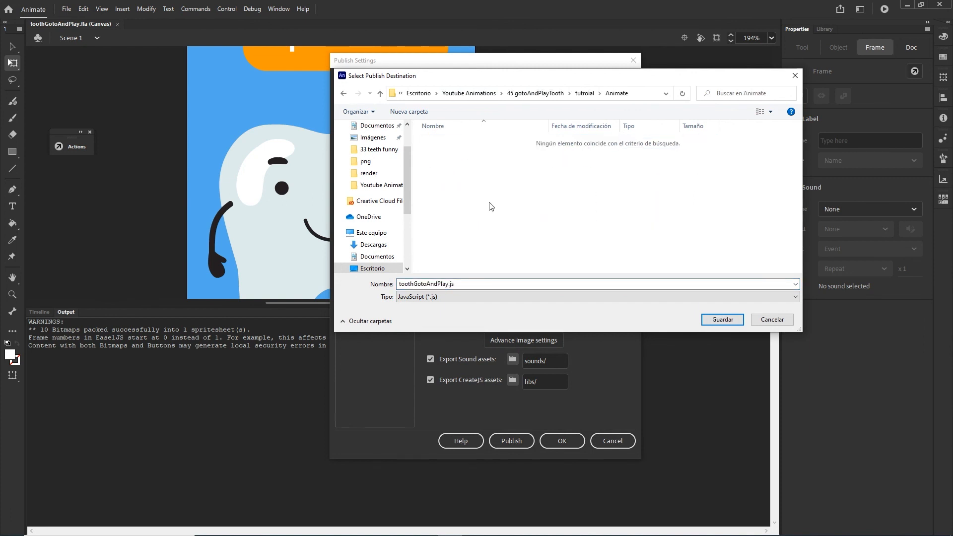
- Create a folder named index inside the Animate folder and open it as the publish destination
{"action": "right_click", "coordinate": [456, 164]}
{"action": "mouse_move", "coordinate": [496, 286]}
{"action": "left_click", "coordinate": [591, 288]}
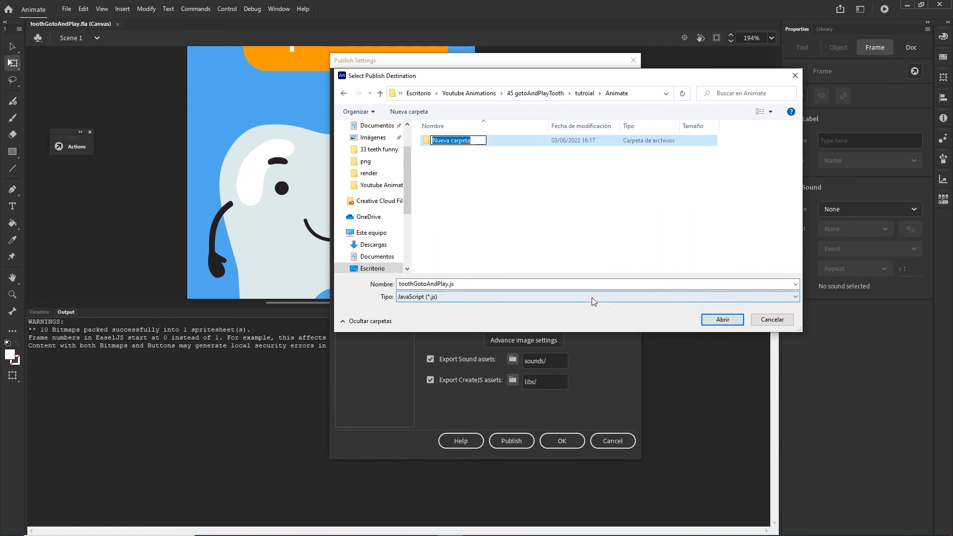
{"action": "type", "text": "index"}
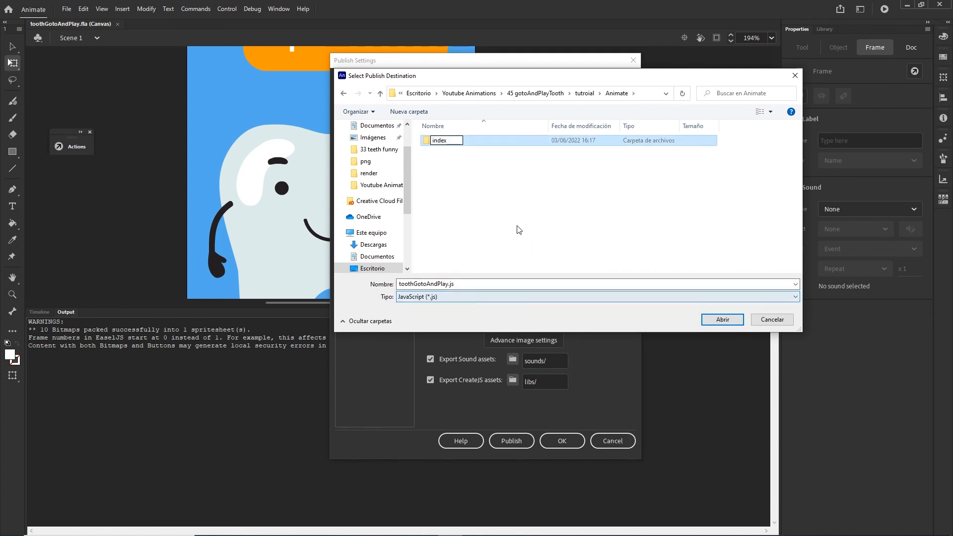
{"action": "left_click", "coordinate": [506, 207]}
{"action": "double_click", "coordinate": [447, 142]}
- Name the published output index and accept the publish settings
{"action": "left_click", "coordinate": [480, 286]}
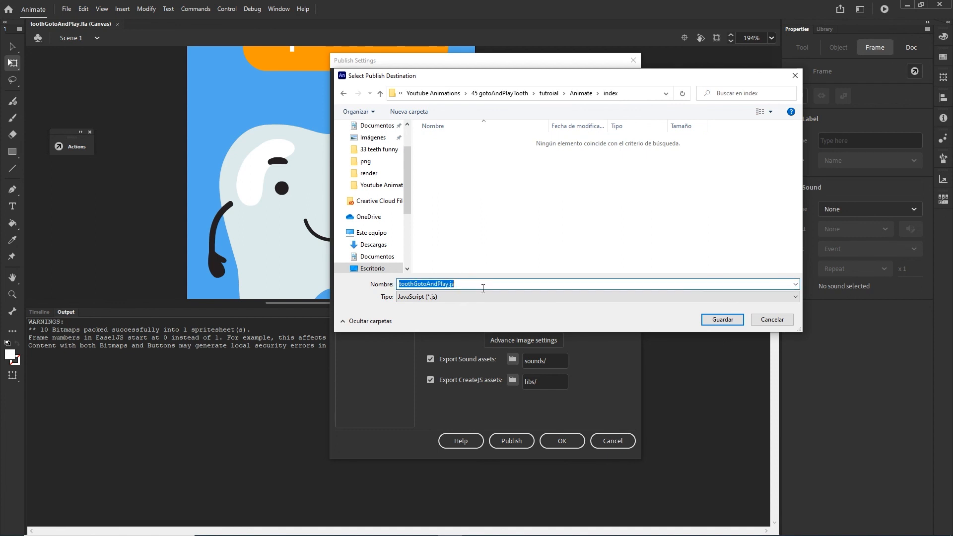
{"action": "type", "text": "index"}
{"action": "left_click", "coordinate": [721, 319]}
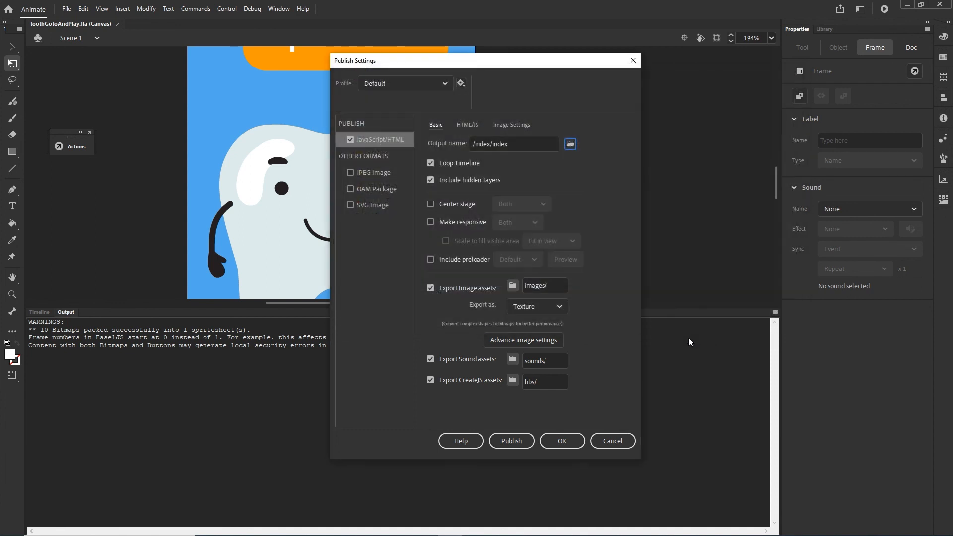
{"action": "left_click", "coordinate": [576, 440]}
- Publish the banner and open index.html from the index folder in the browser through File Explorer
{"action": "left_click", "coordinate": [67, 11]}
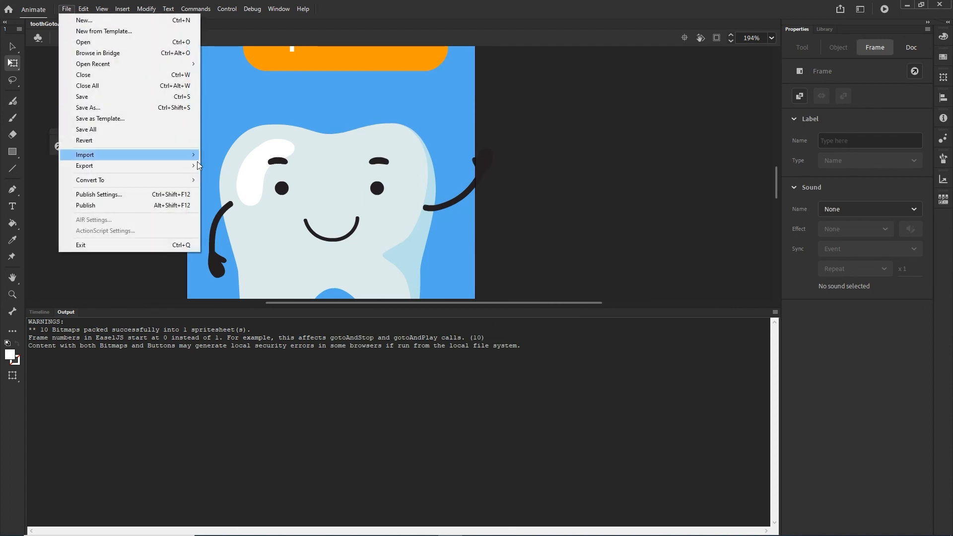
{"action": "left_click", "coordinate": [100, 205]}
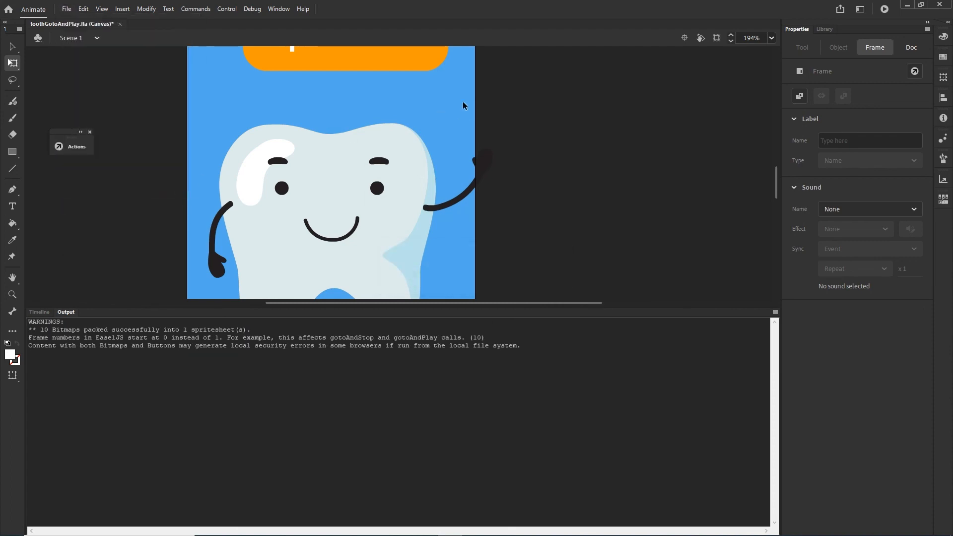
{"action": "left_click", "coordinate": [355, 532]}
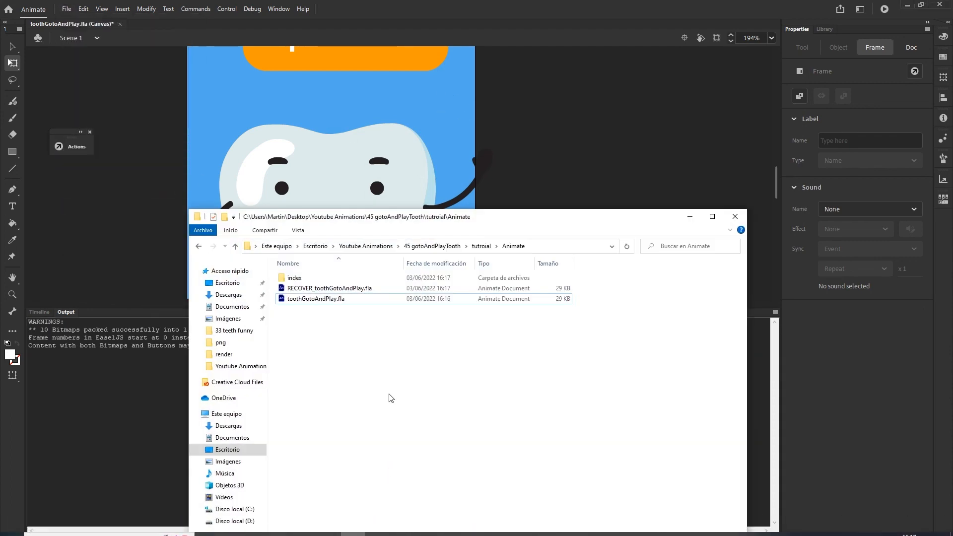
{"action": "double_click", "coordinate": [301, 284]}
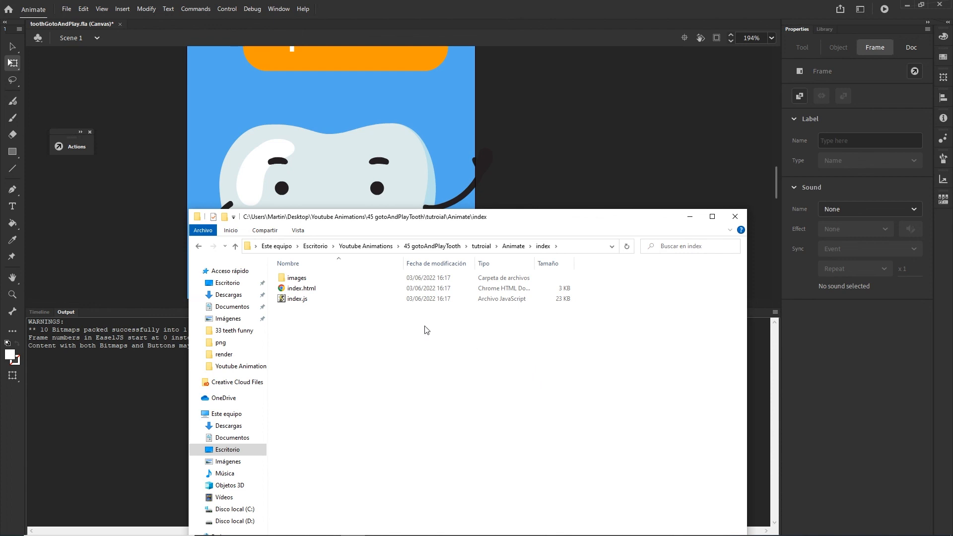
{"action": "double_click", "coordinate": [299, 290]}
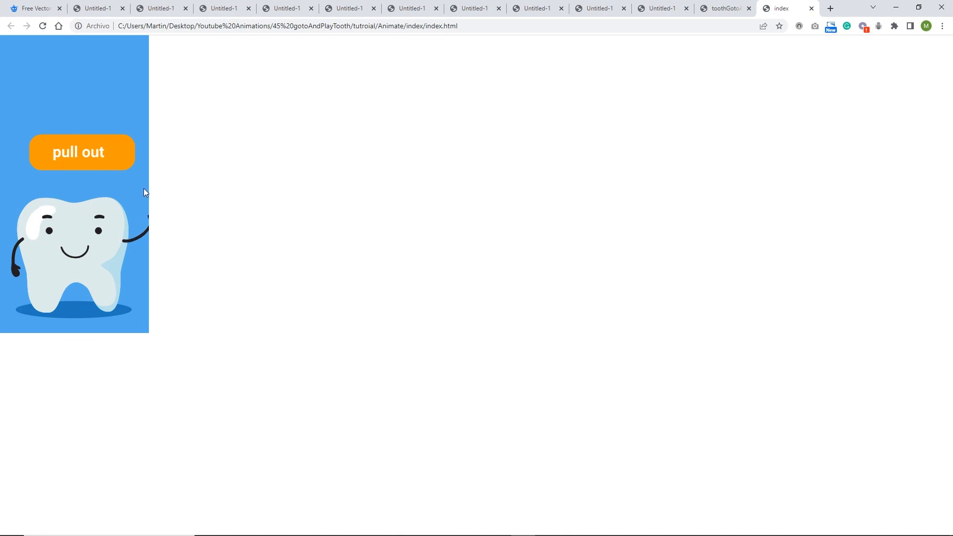
- Inspect the browser console and the exported images folder, and test the pull out button on the published page
{"action": "key", "text": "F12"}
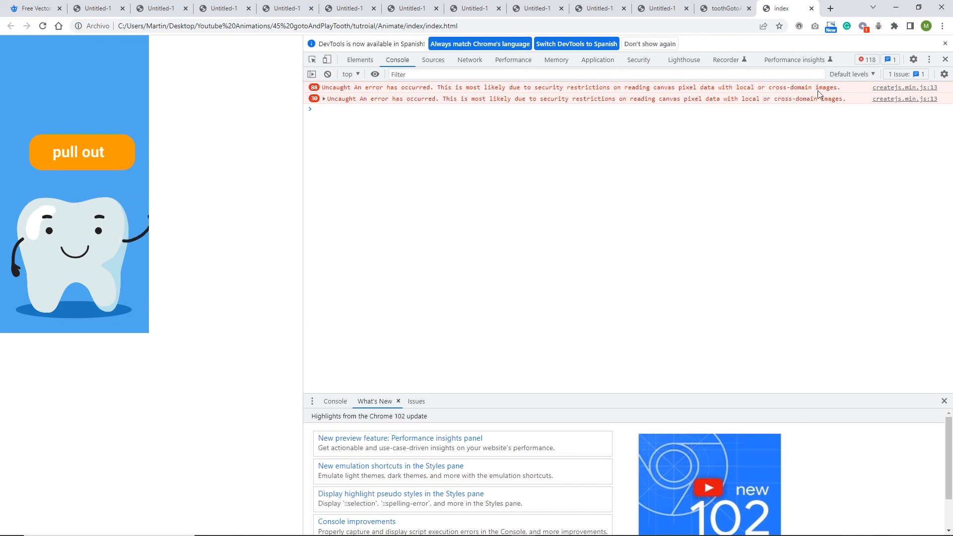
{"action": "mouse_move", "coordinate": [304, 534]}
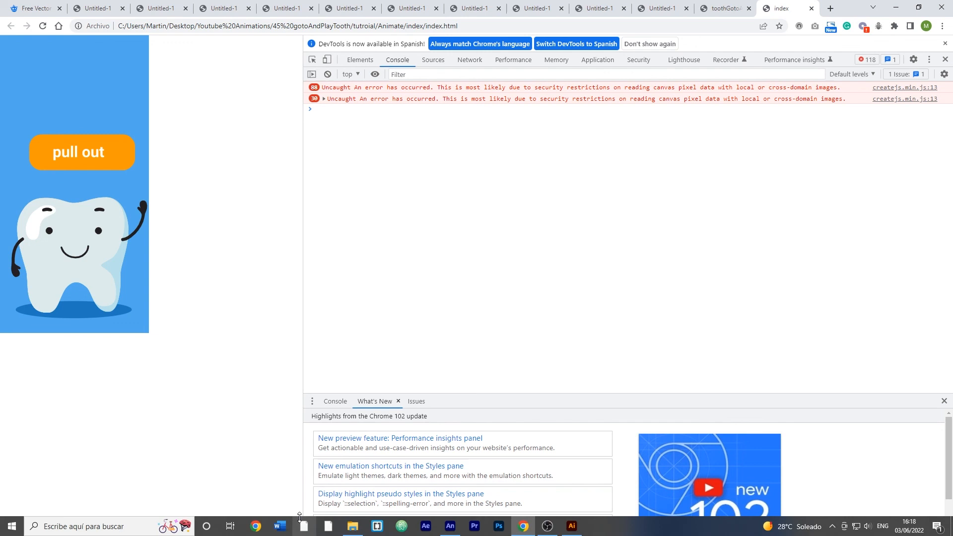
{"action": "left_click", "coordinate": [353, 529]}
{"action": "double_click", "coordinate": [311, 278]}
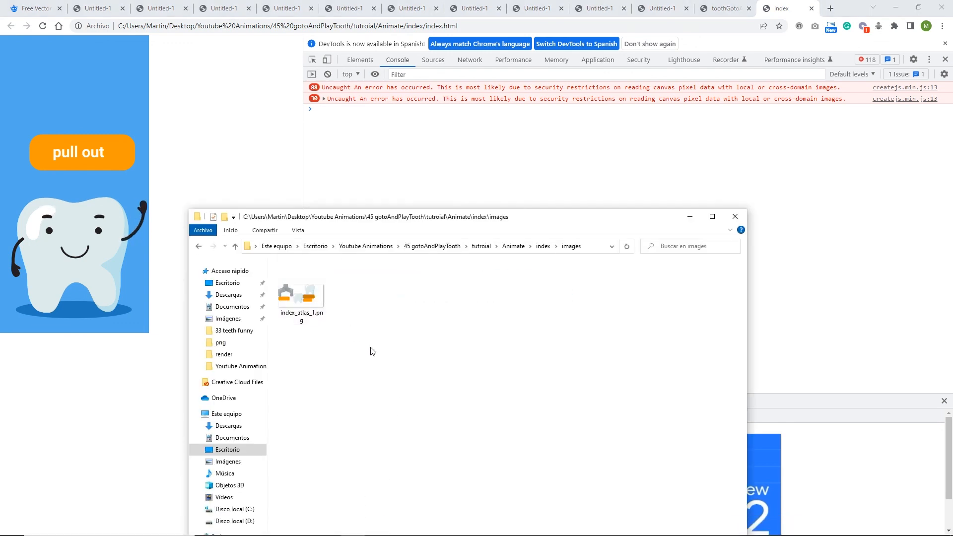
{"action": "left_click", "coordinate": [199, 247]}
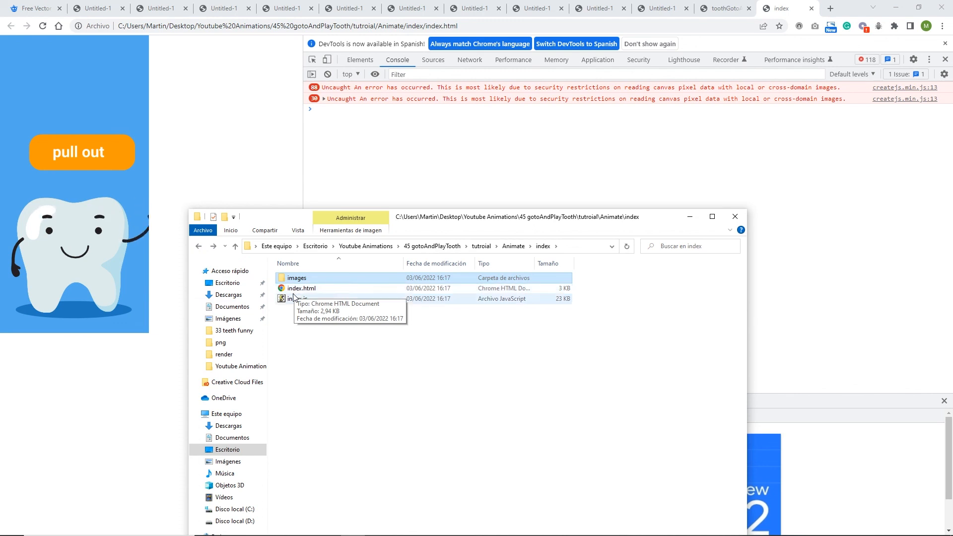
{"action": "left_click", "coordinate": [117, 165]}
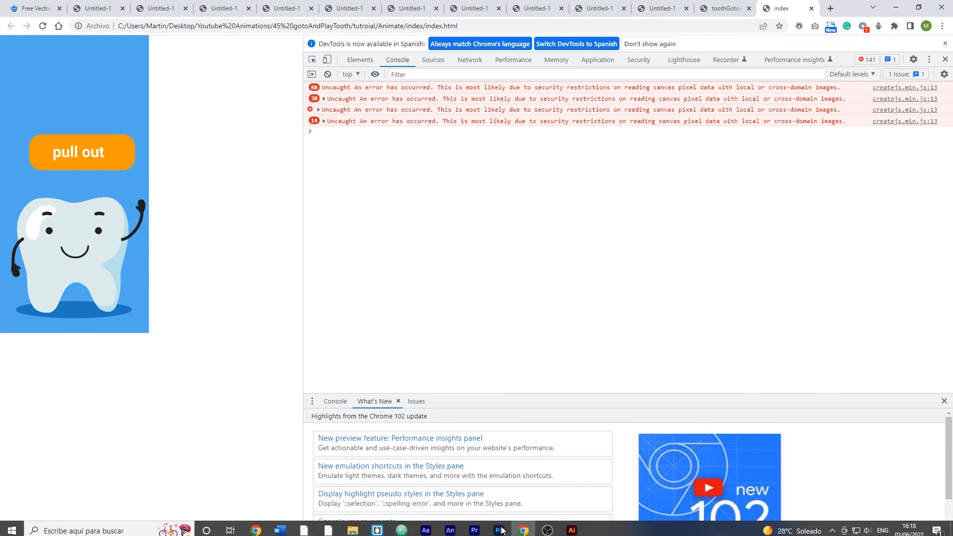
- Return to the index folder in File Explorer and delete all its published files
{"action": "left_click", "coordinate": [451, 532]}
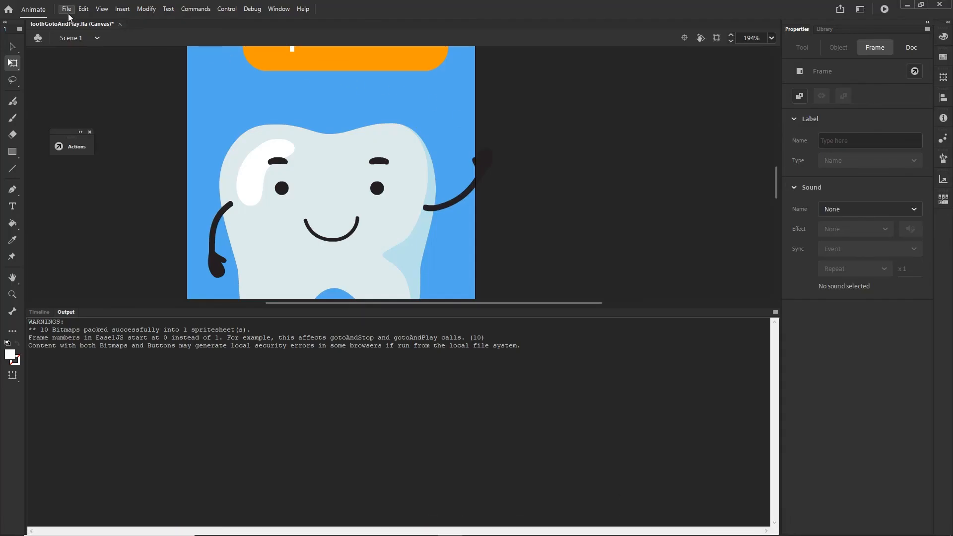
{"action": "left_click", "coordinate": [353, 528]}
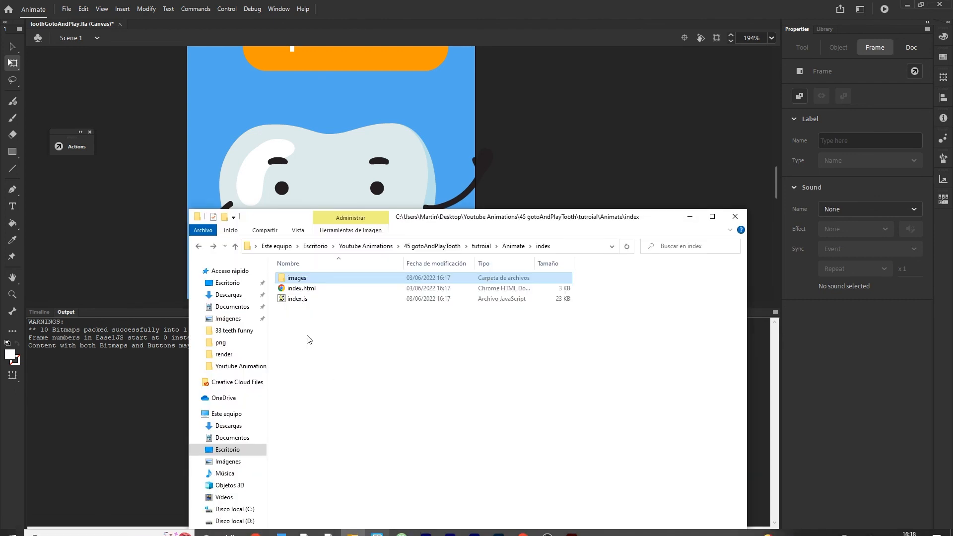
{"action": "left_click", "coordinate": [339, 331]}
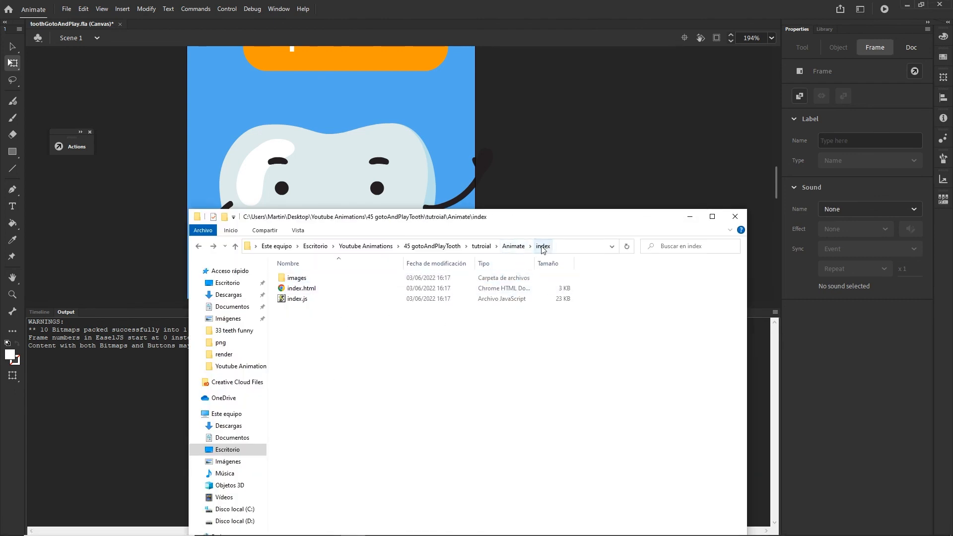
{"action": "left_click", "coordinate": [514, 246]}
{"action": "double_click", "coordinate": [310, 279]}
{"action": "key", "text": "ctrl+a"}
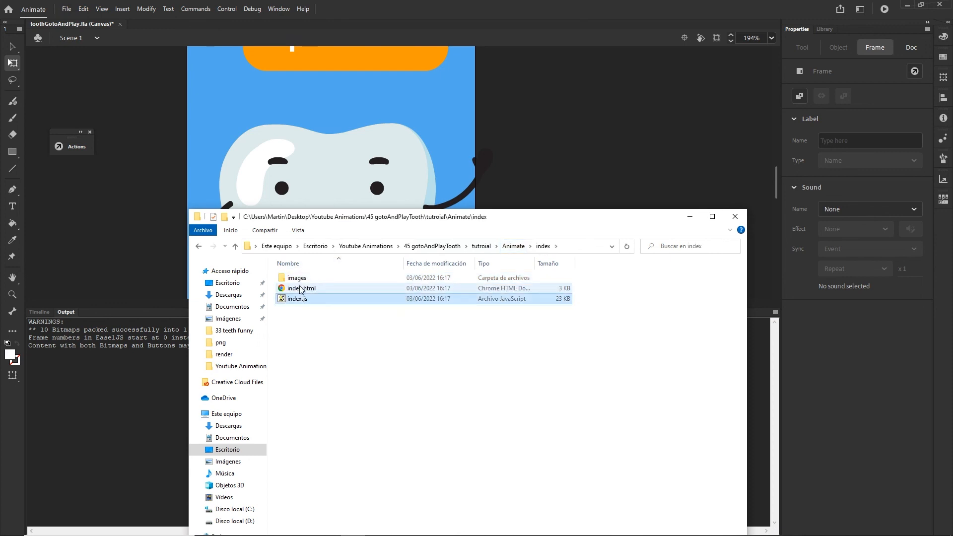
{"action": "key", "text": "Delete"}
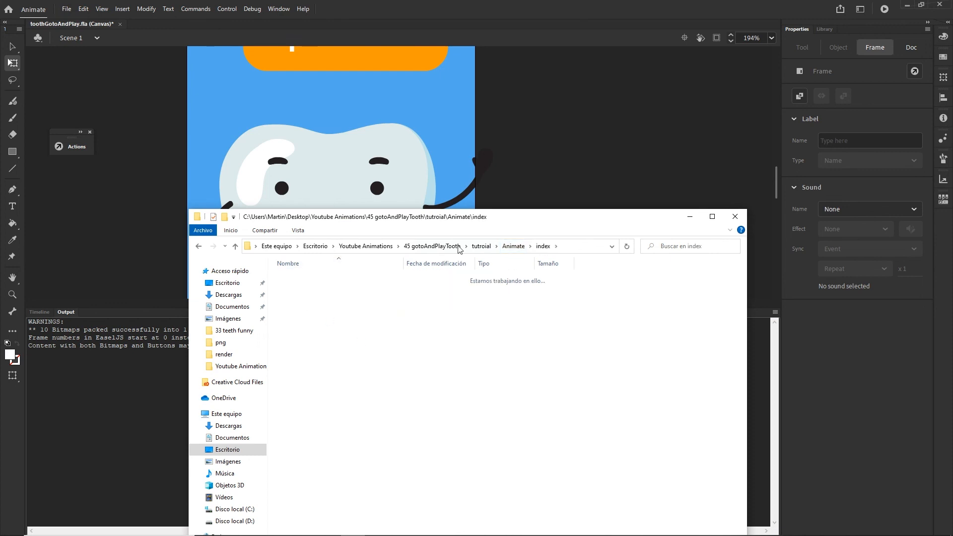
- Change the publish settings to export images as Image Assets
{"action": "left_click", "coordinate": [66, 9]}
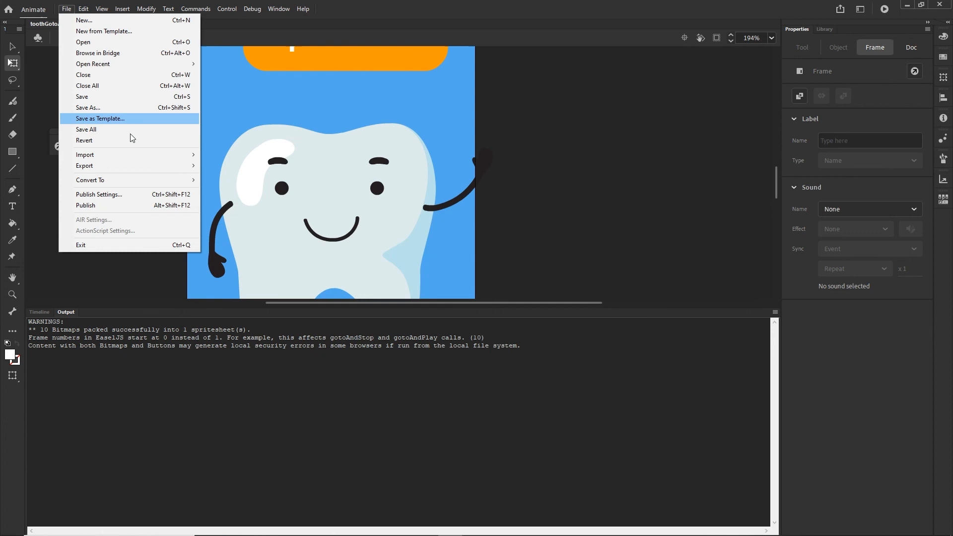
{"action": "left_click", "coordinate": [110, 198]}
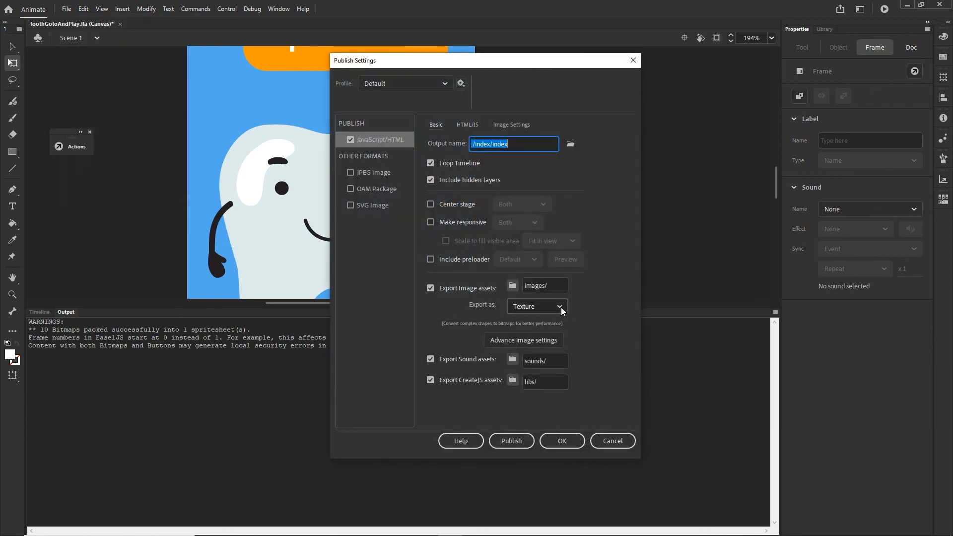
{"action": "left_click", "coordinate": [561, 308]}
{"action": "left_click", "coordinate": [544, 353]}
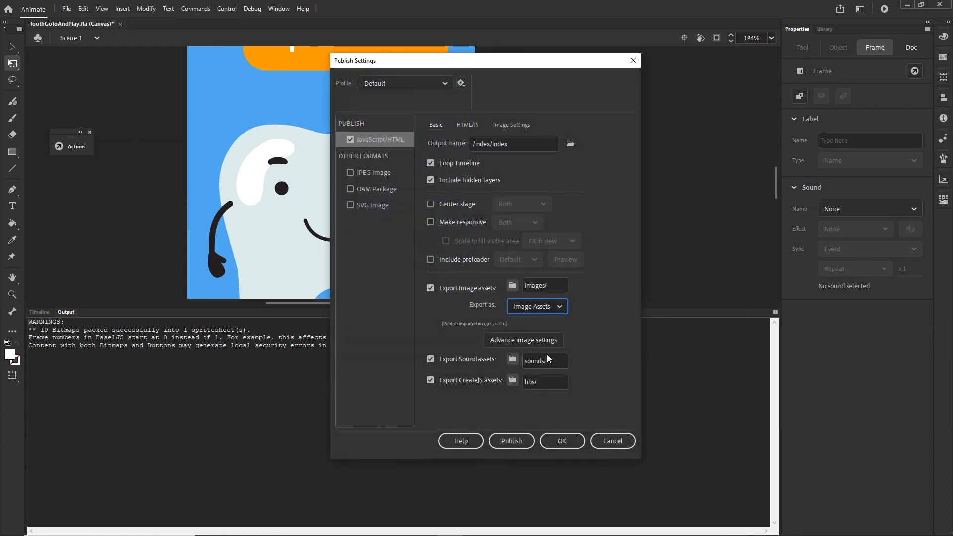
{"action": "left_click", "coordinate": [560, 443]}
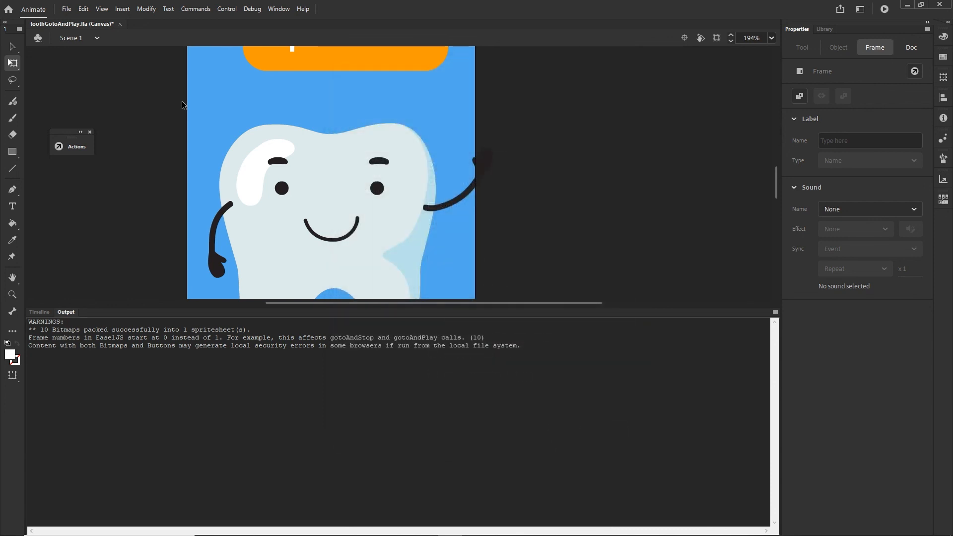
- Publish the banner again and check the output files in the index folder
{"action": "left_click", "coordinate": [66, 9]}
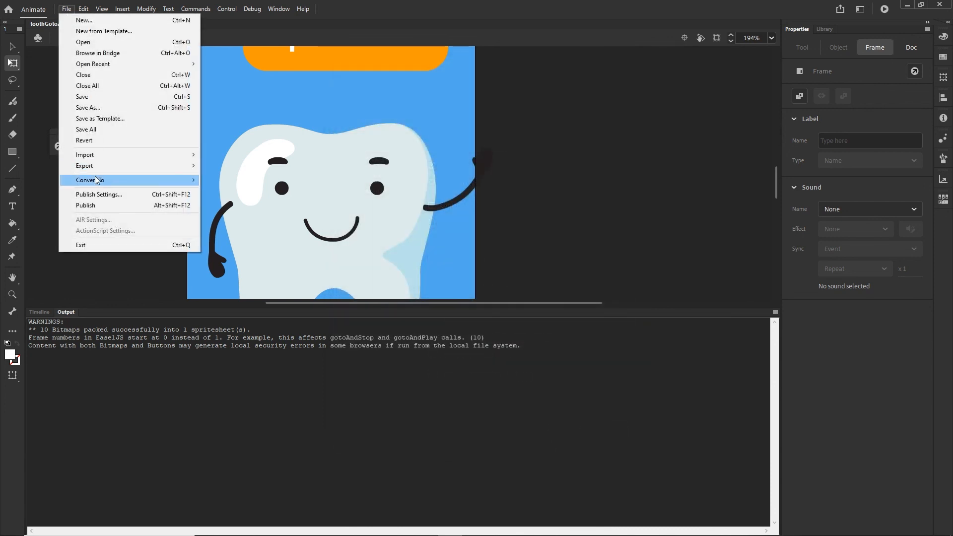
{"action": "left_click", "coordinate": [96, 205]}
{"action": "left_click", "coordinate": [353, 526]}
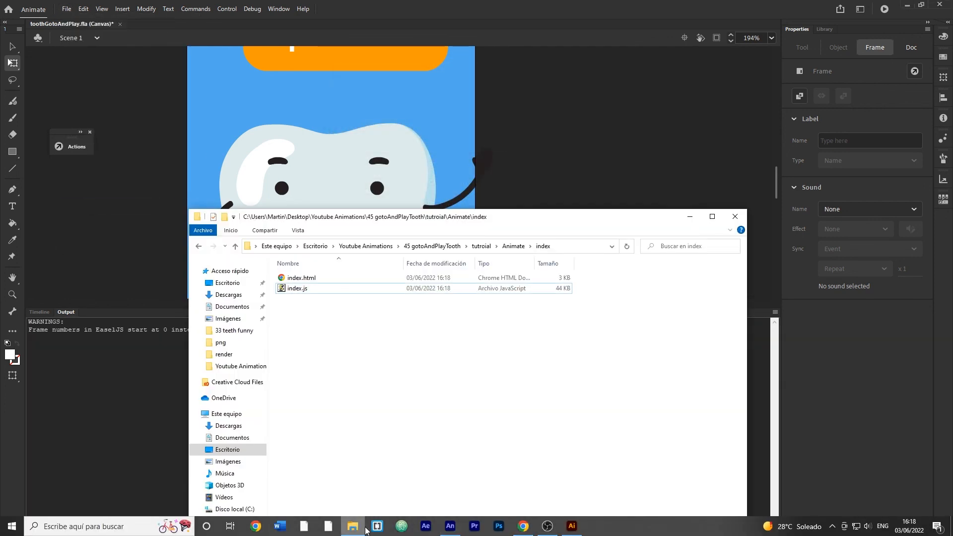
- Review the available export formats for image assets in the publish settings and cancel the settings
{"action": "left_click", "coordinate": [327, 291]}
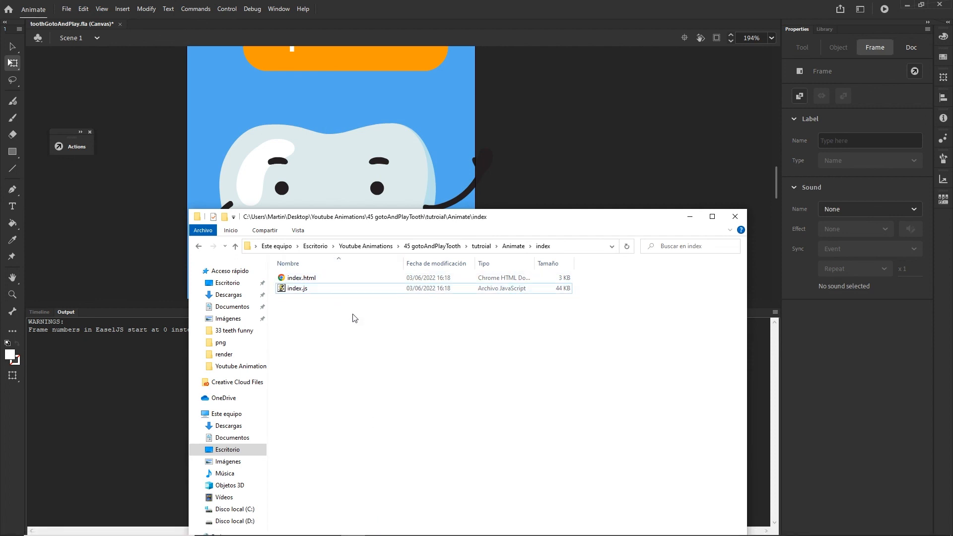
{"action": "left_click", "coordinate": [66, 8]}
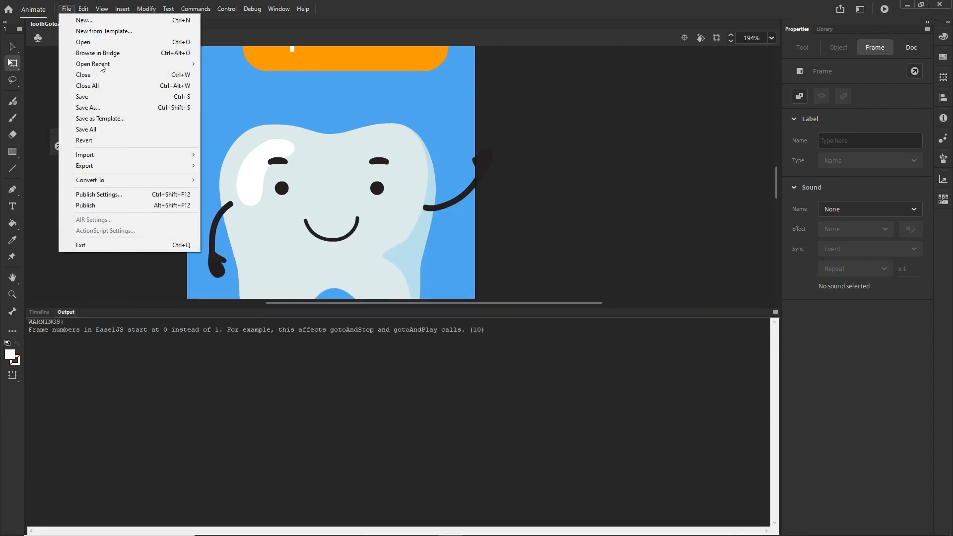
{"action": "left_click", "coordinate": [127, 196]}
{"action": "left_click", "coordinate": [564, 312]}
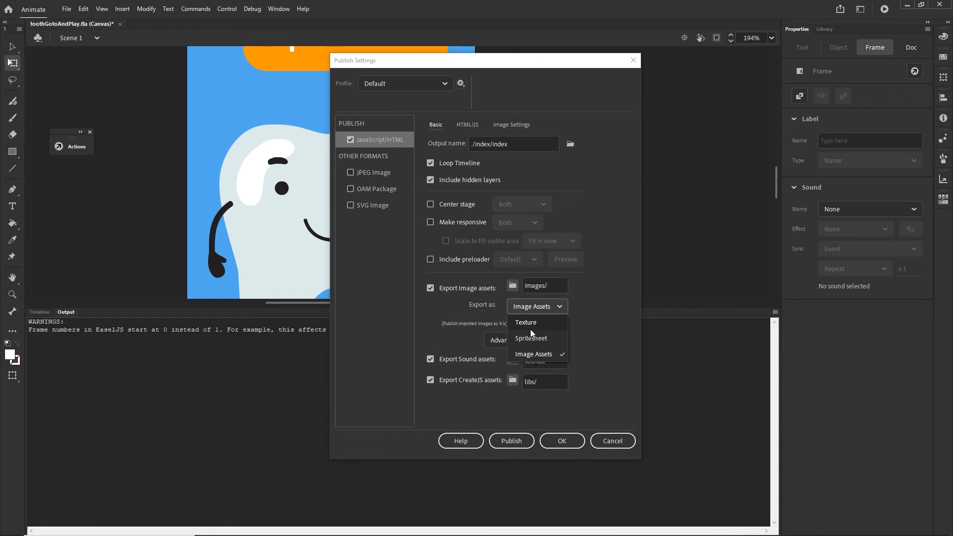
{"action": "left_click", "coordinate": [605, 443]}
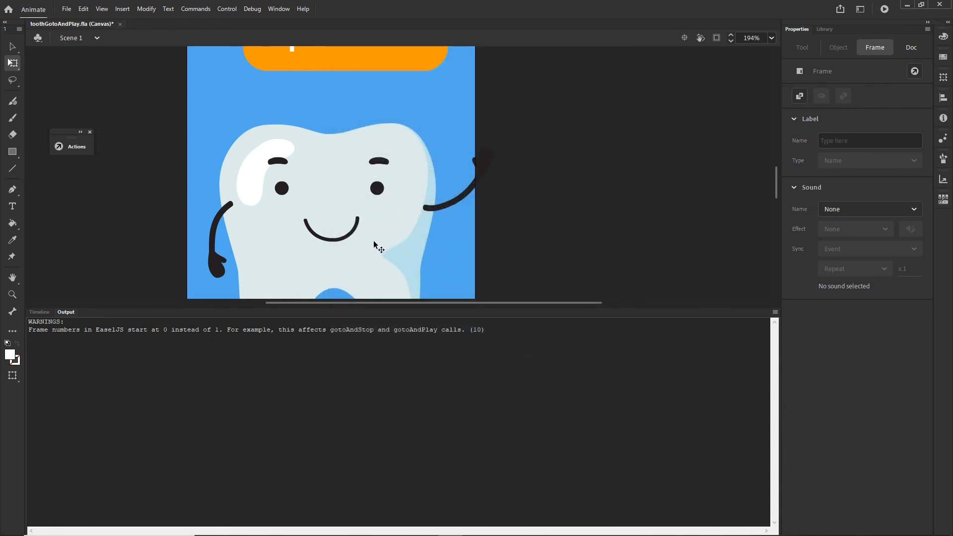
- Open the published index.html from the index folder in the browser and test its pull out button
{"action": "left_click", "coordinate": [352, 526]}
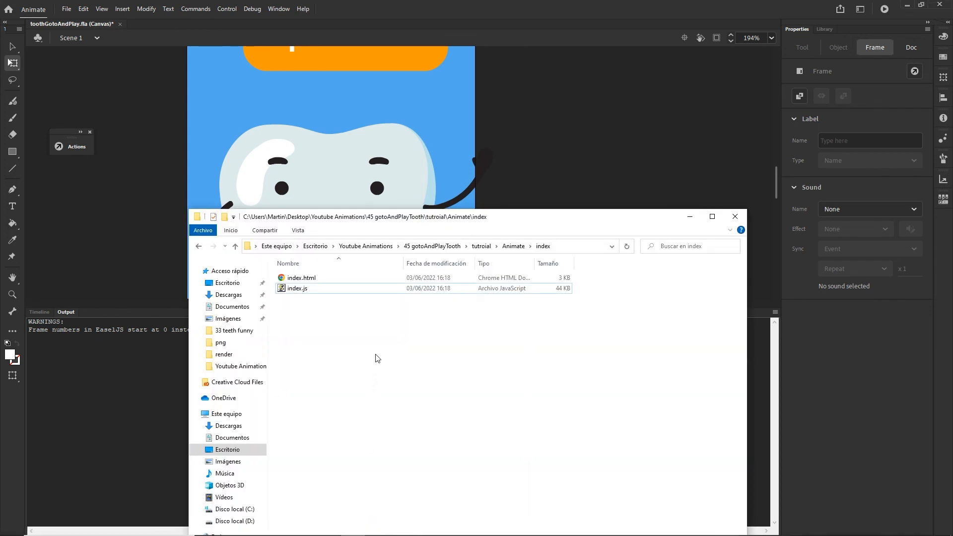
{"action": "double_click", "coordinate": [299, 279]}
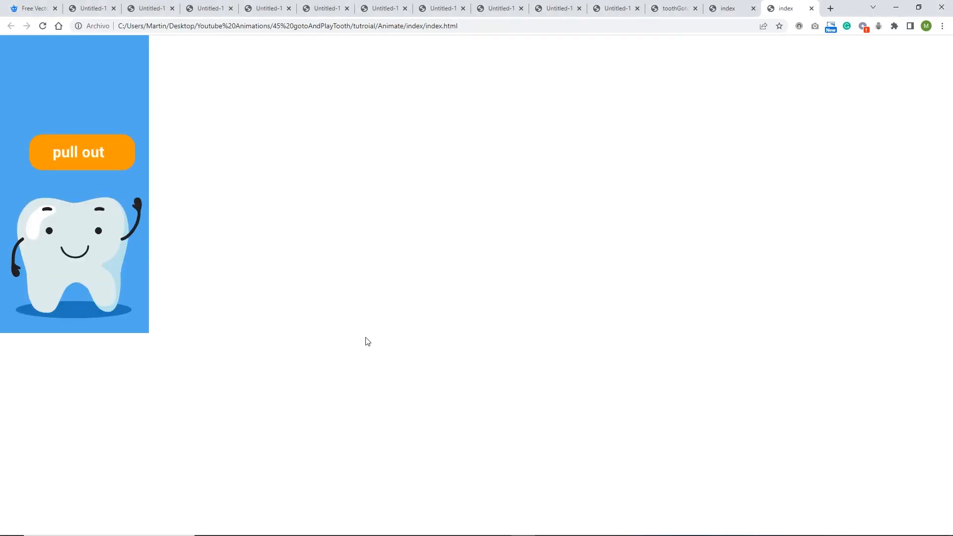
{"action": "left_click", "coordinate": [122, 168]}
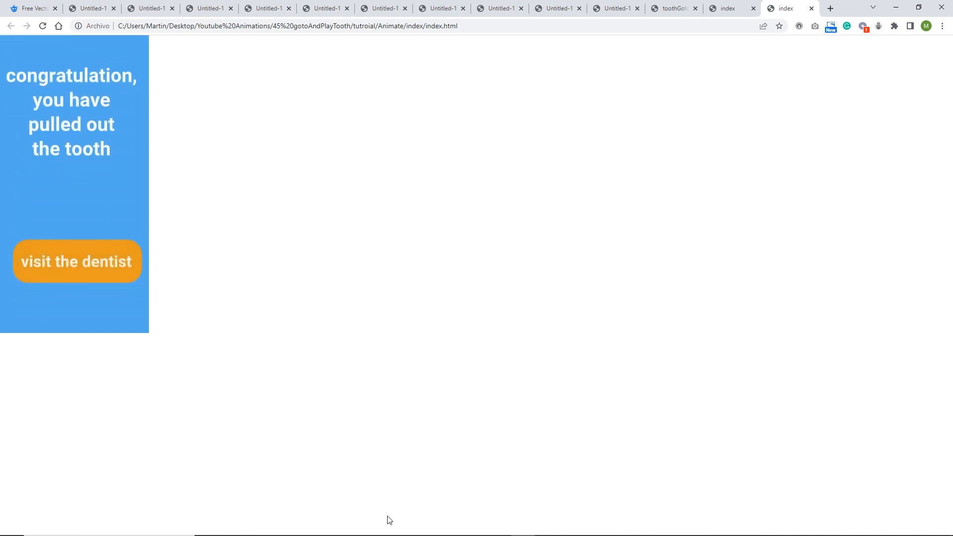
- Switch back to Animate and show the banner's timeline with the whole tooth and pull out button in view
{"action": "mouse_move", "coordinate": [425, 533]}
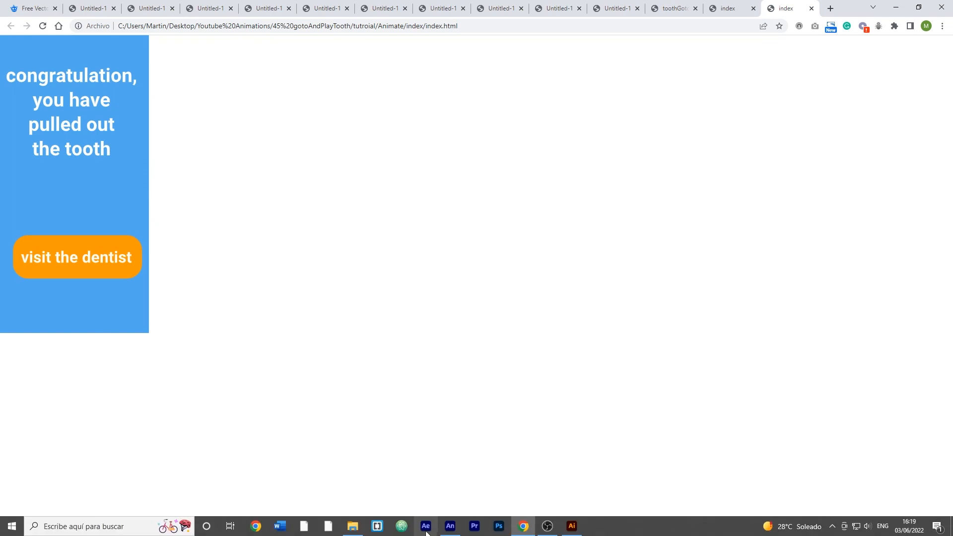
{"action": "left_click", "coordinate": [450, 526]}
{"action": "left_click", "coordinate": [40, 312]}
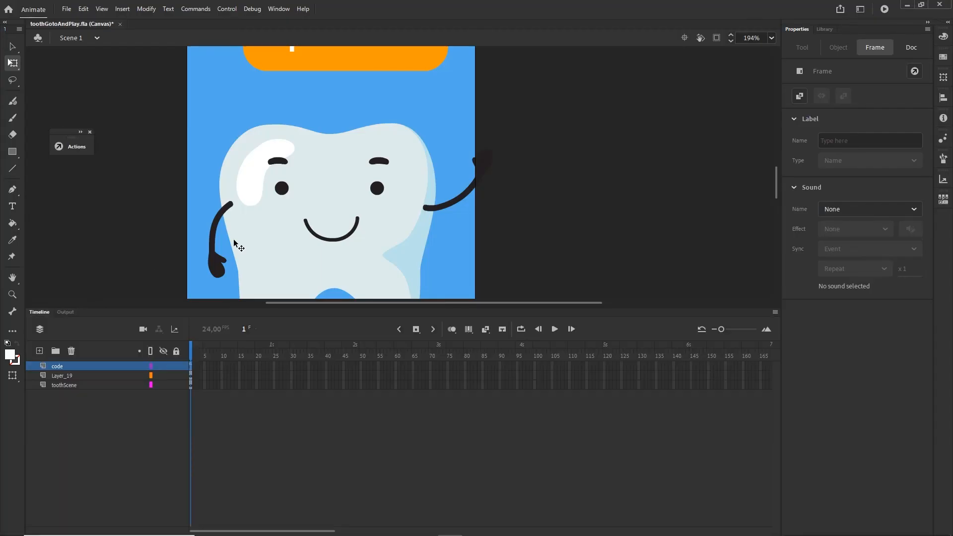
{"action": "scroll", "coordinate": [361, 192], "scroll_direction": "down", "scroll_amount": 3}
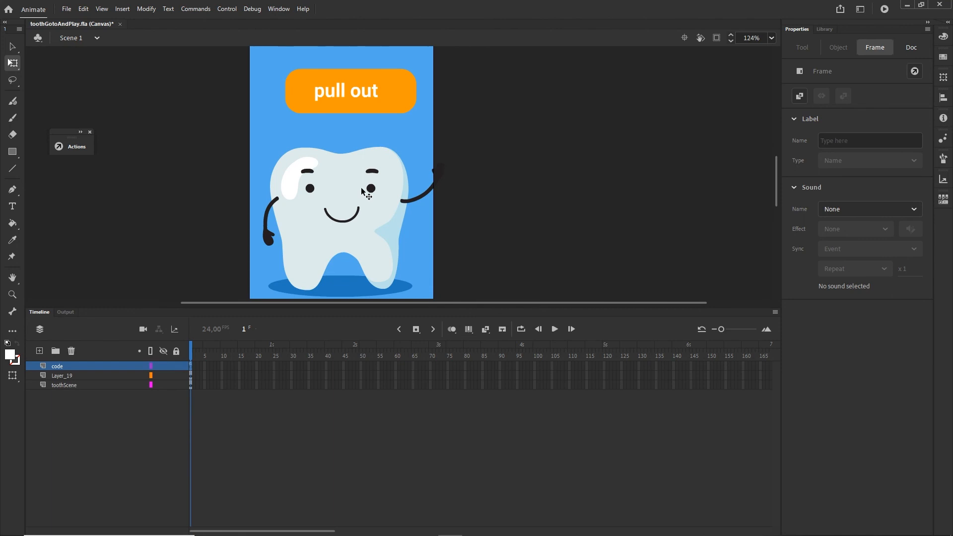